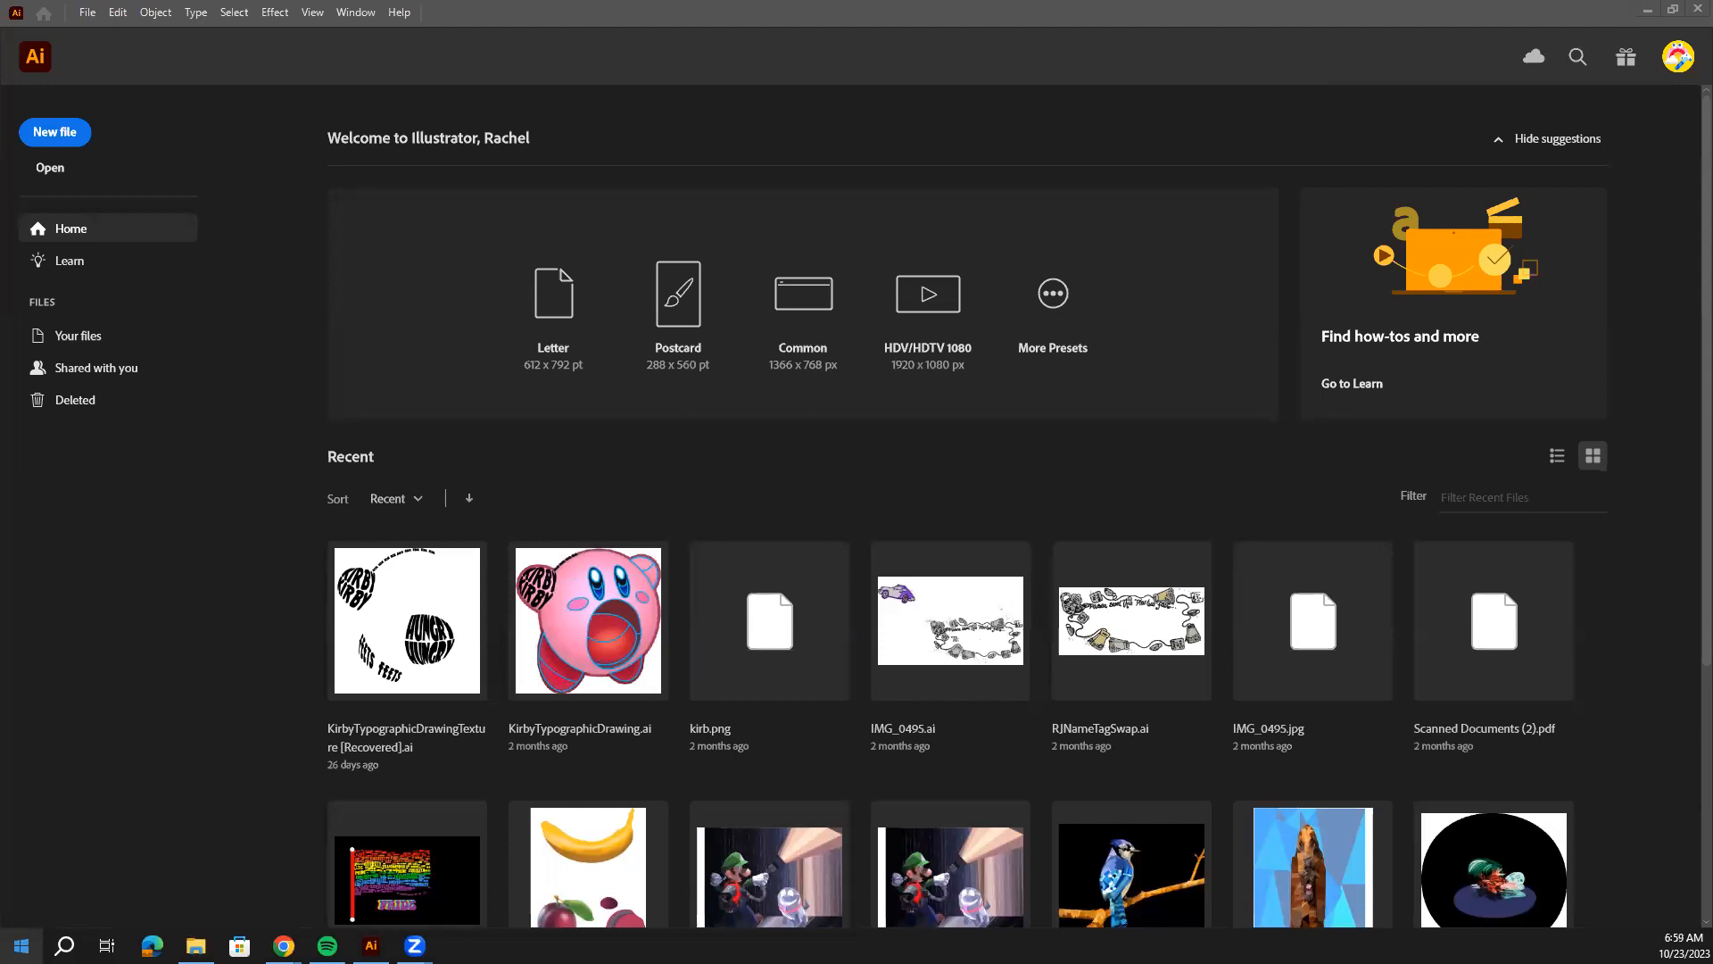
Open Creative Cloud Desktop, check the available update for Illustrator, and close its window.
key("super")
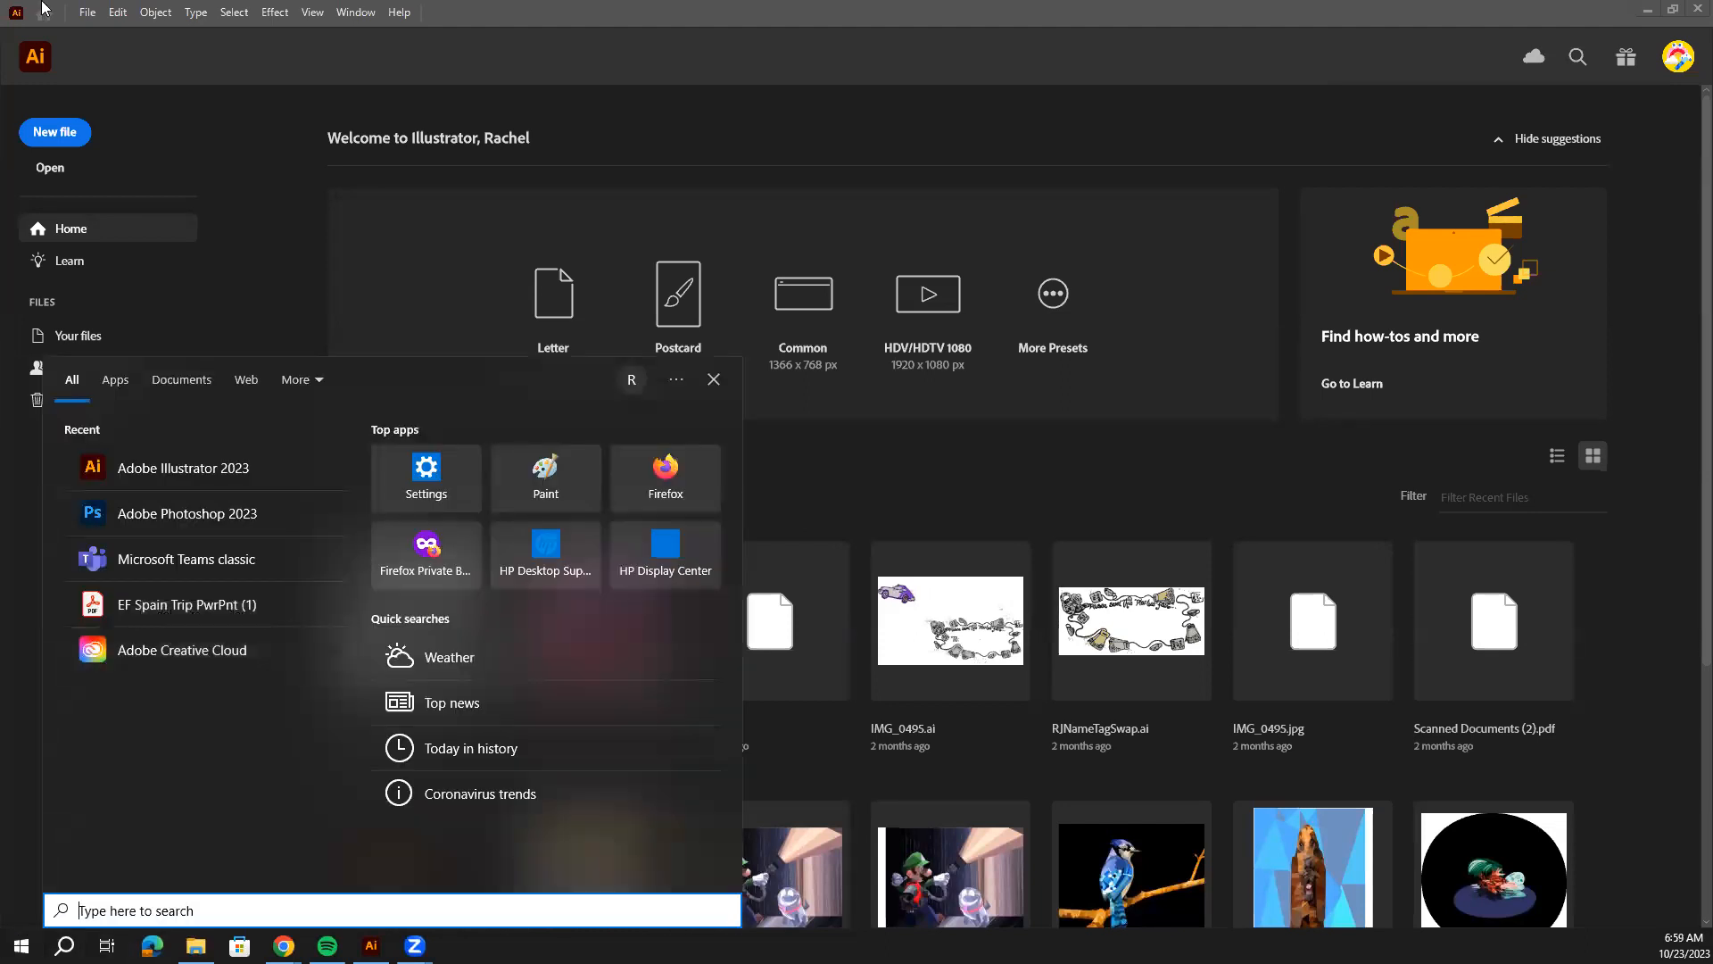
left_click(128, 657)
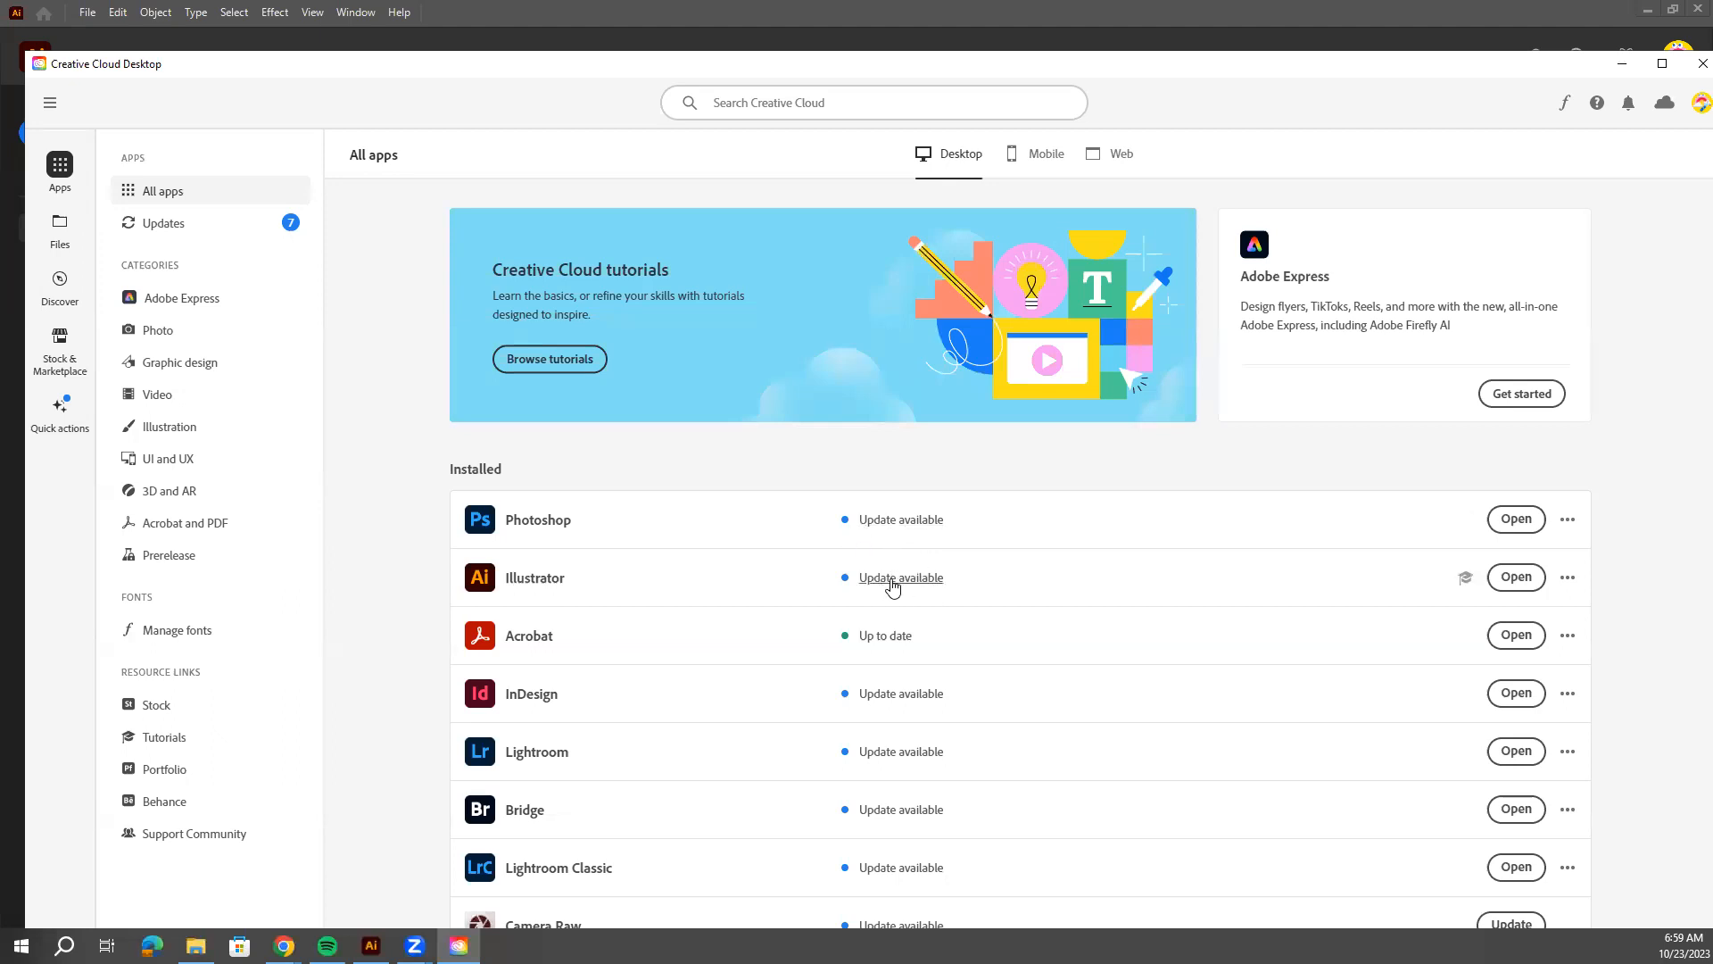
left_click(910, 586)
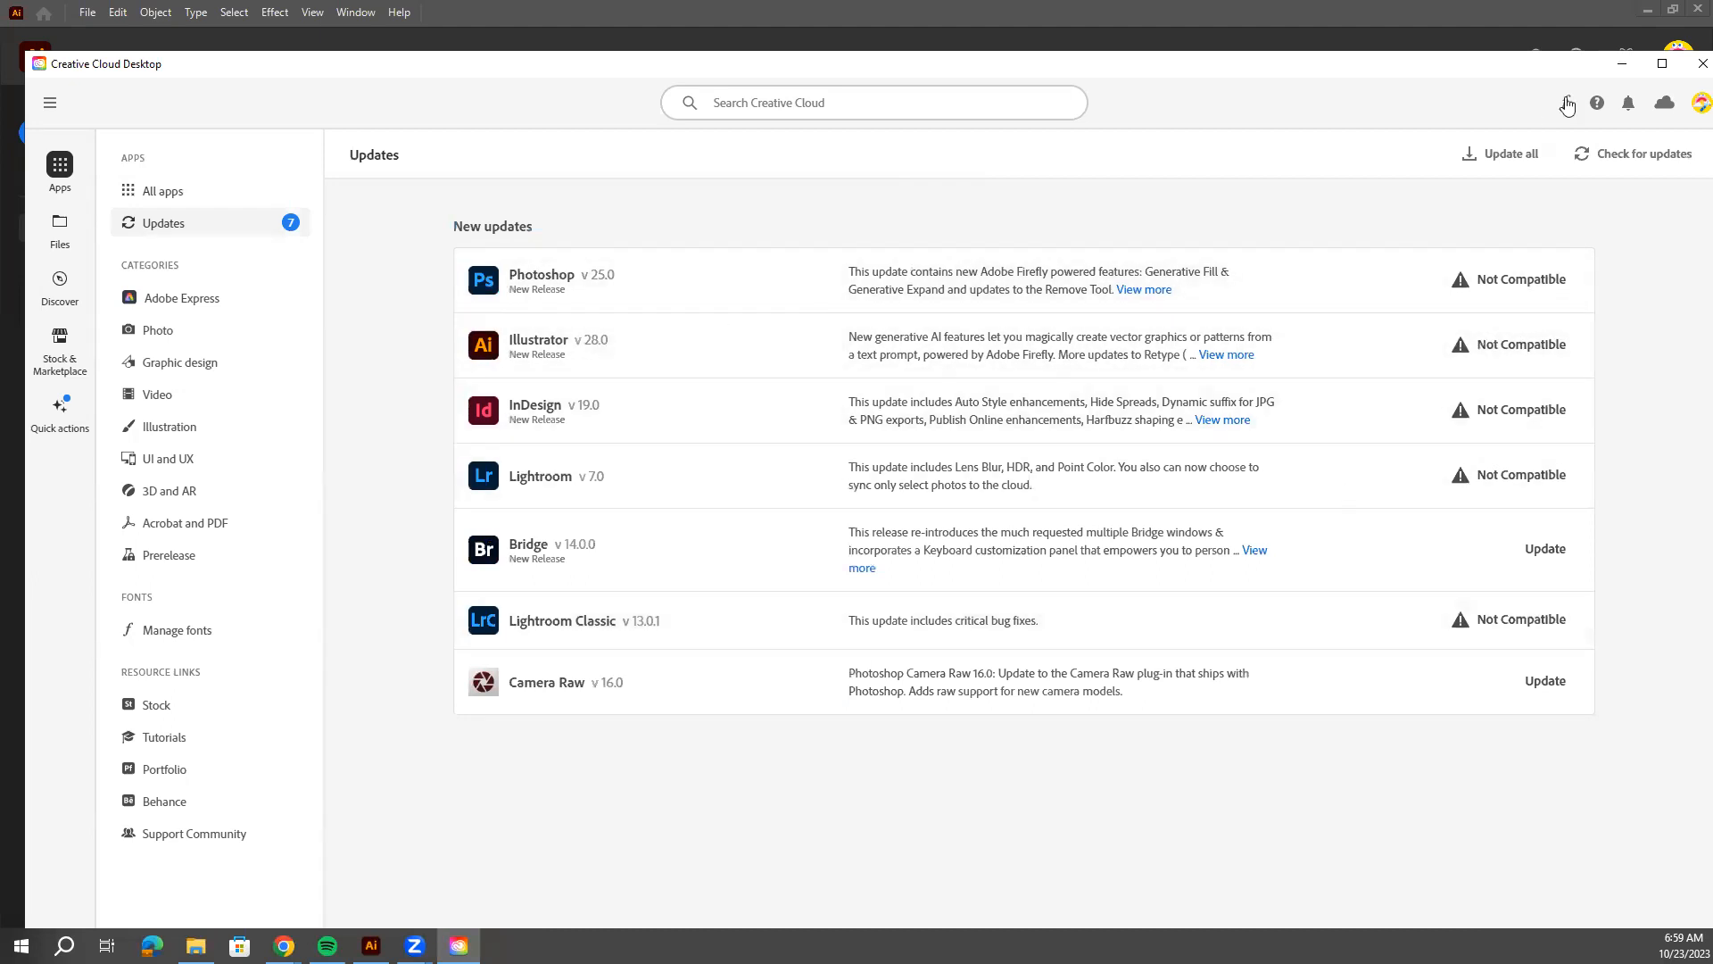
left_click(1700, 63)
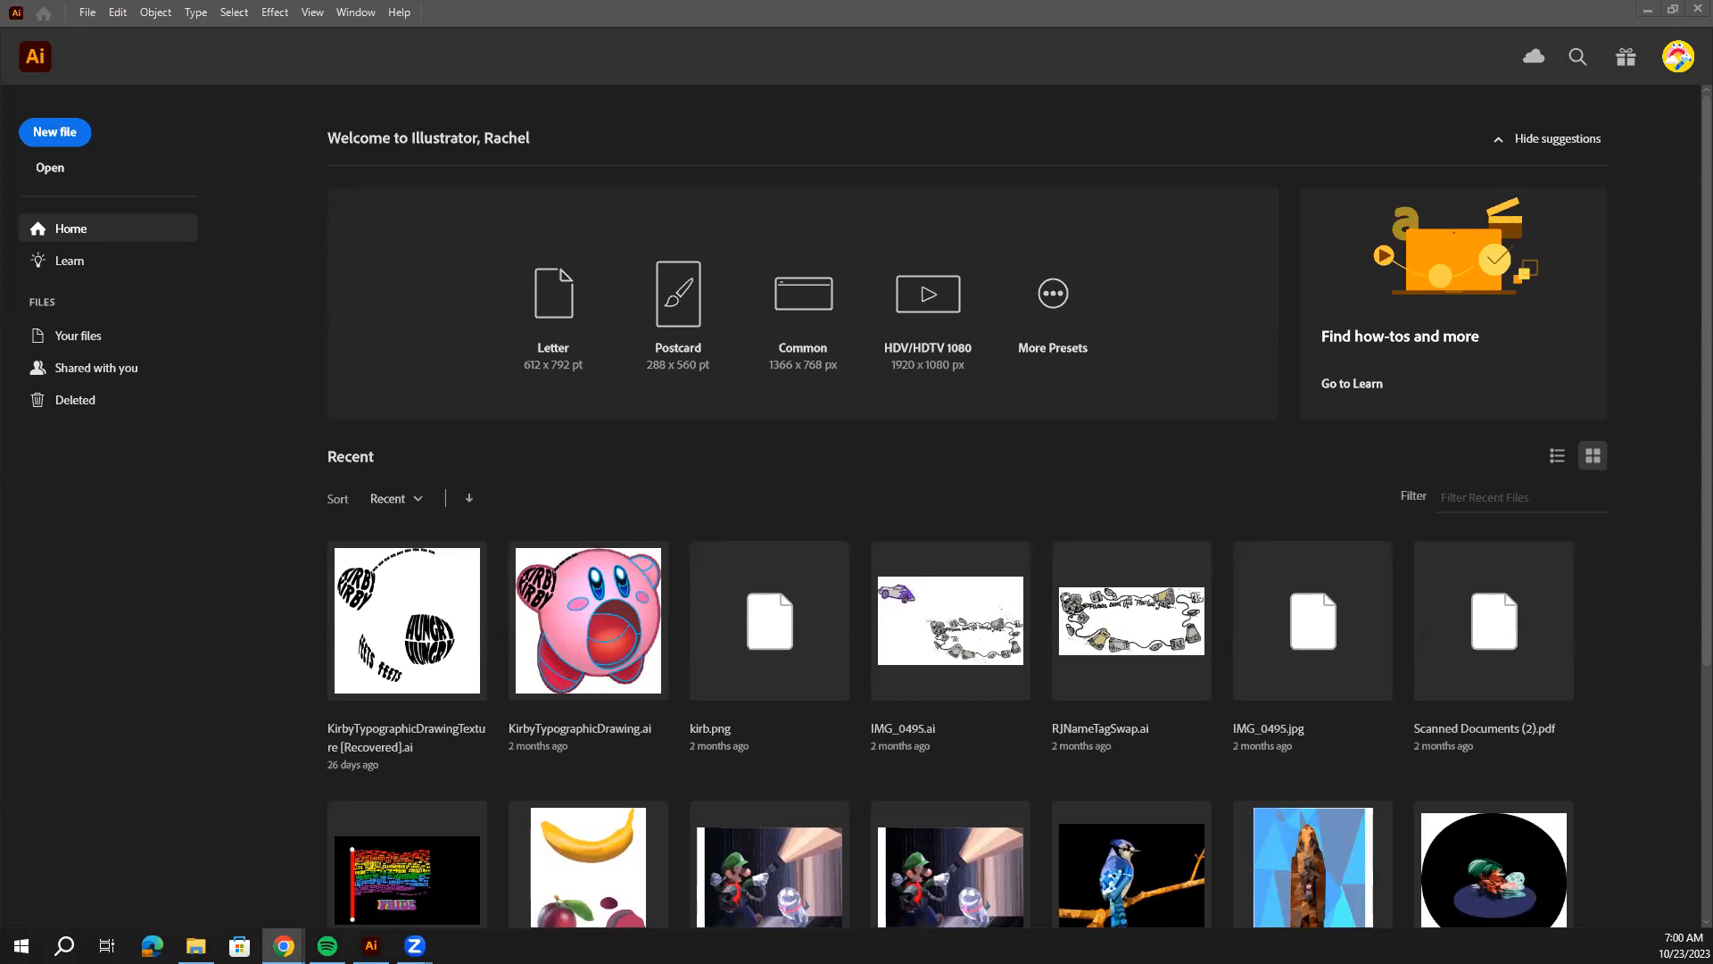
Switch to the ColorTheoryDigDes presentation in Chrome and review the slides on artboard setup, opening the composition and outlining contours.
left_click_drag(1712, 78, 892, 78)
left_click(1212, 70)
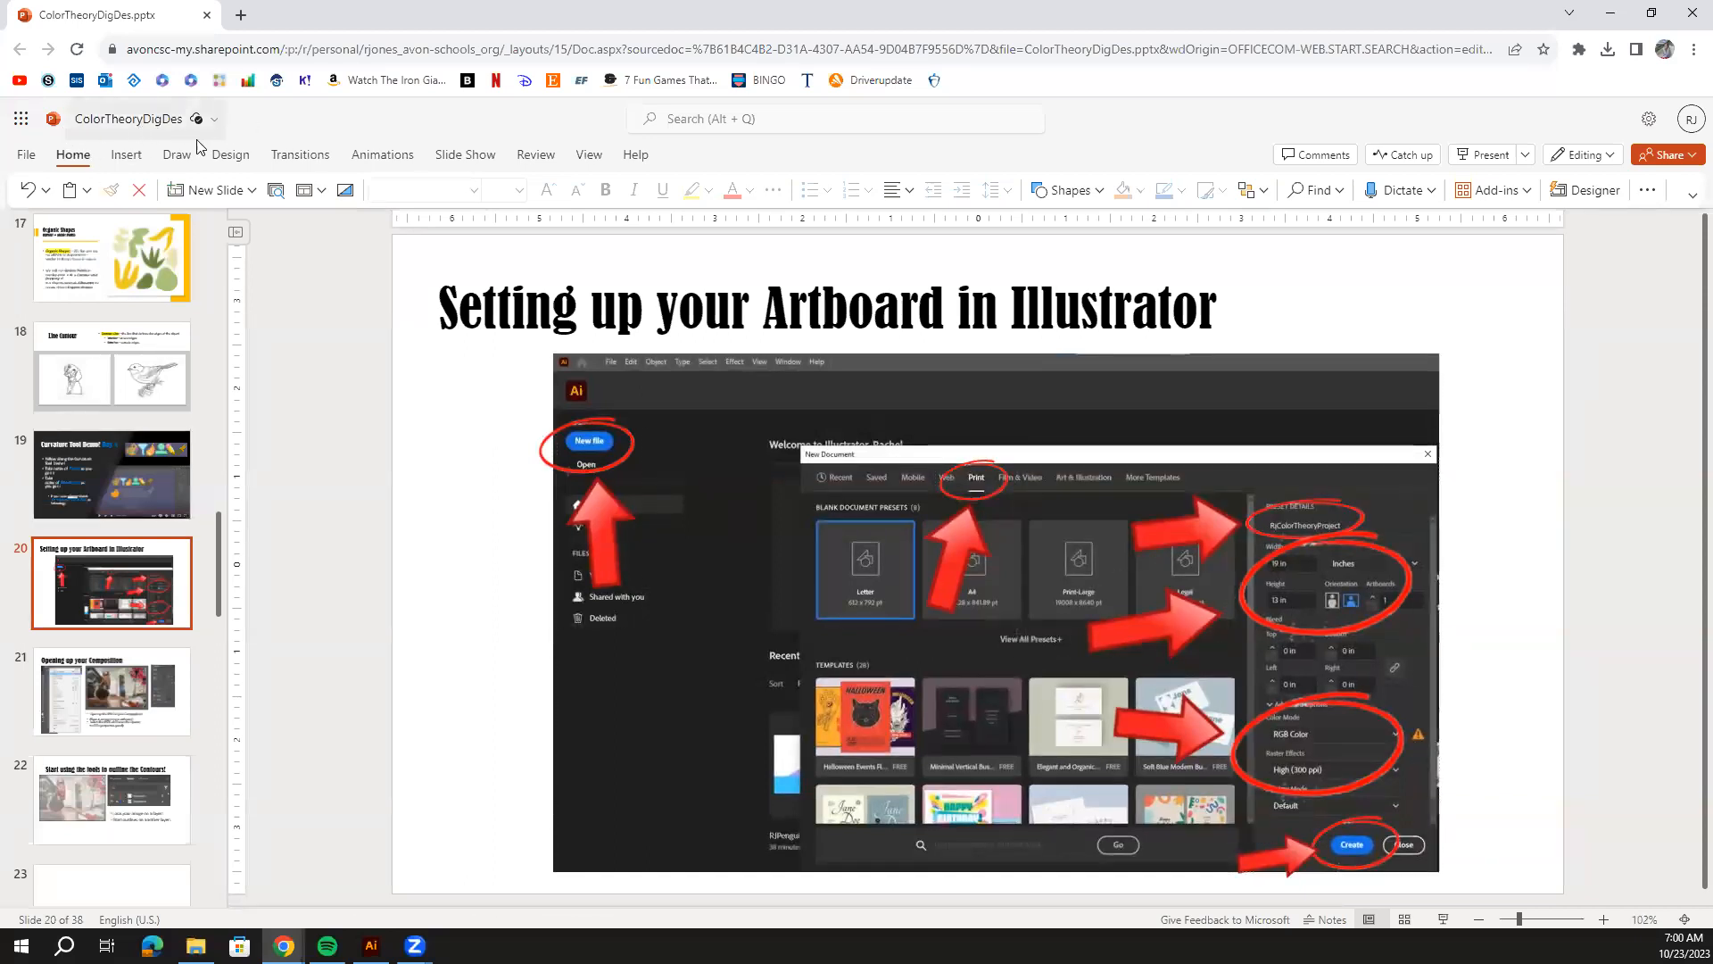
scroll(202, 437, "up", 5)
scroll(189, 446, "down", 5)
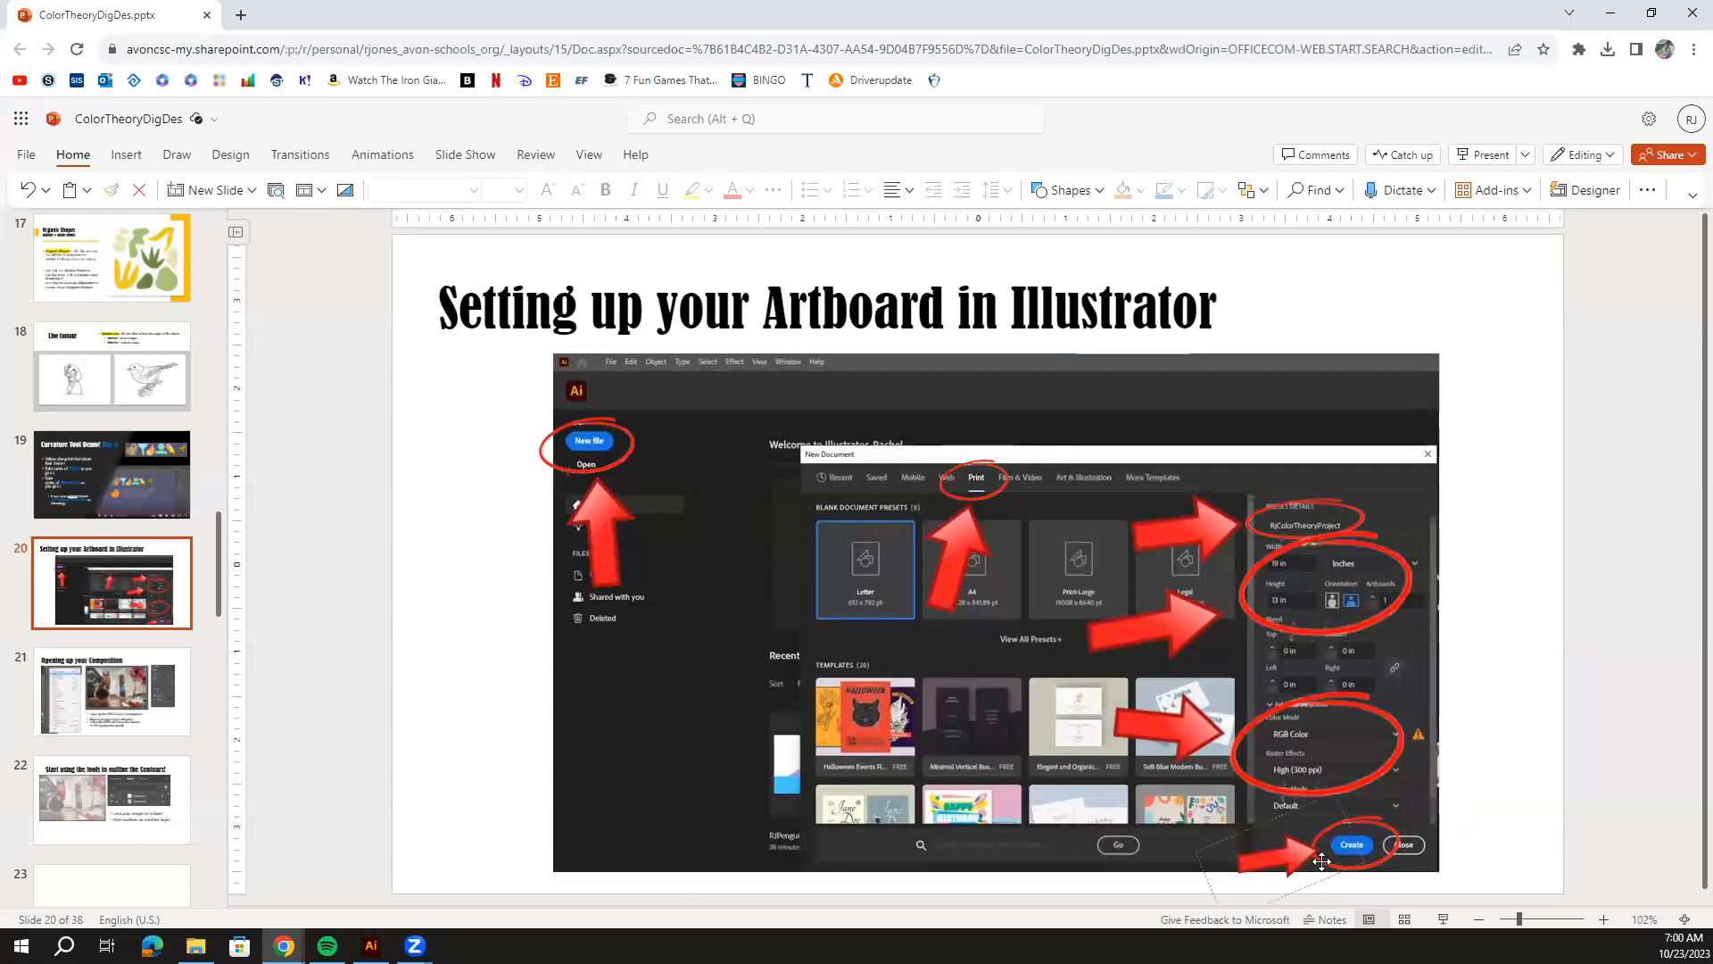
left_click(122, 682)
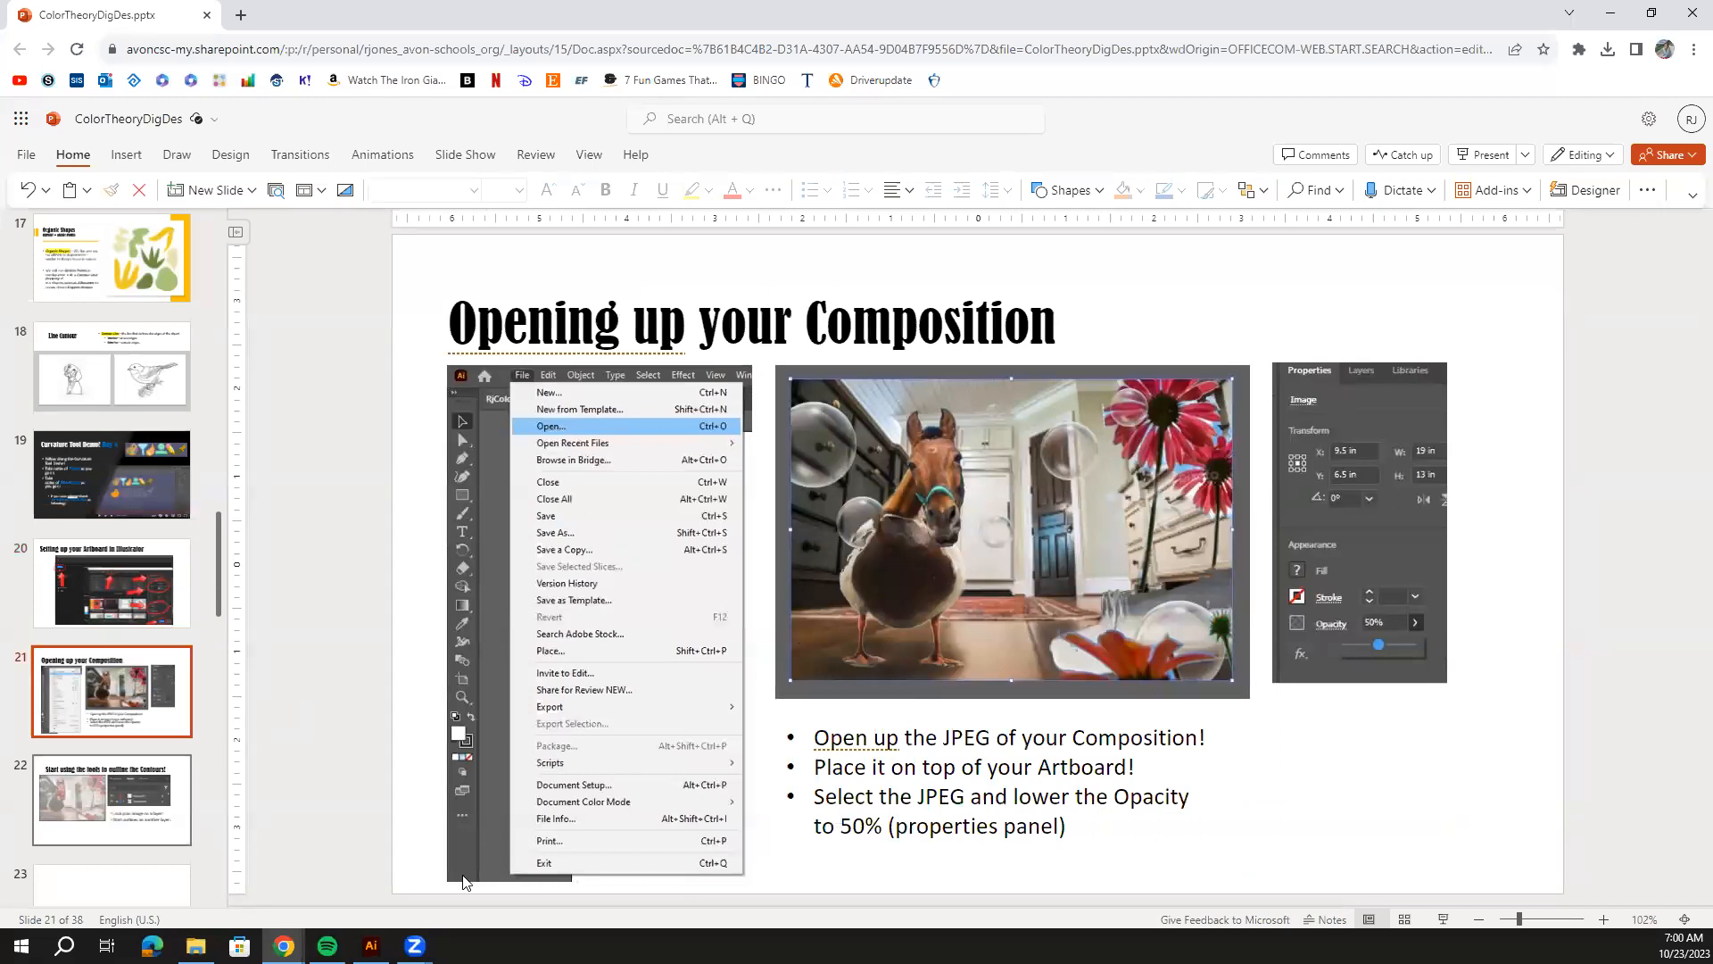
left_click(96, 803)
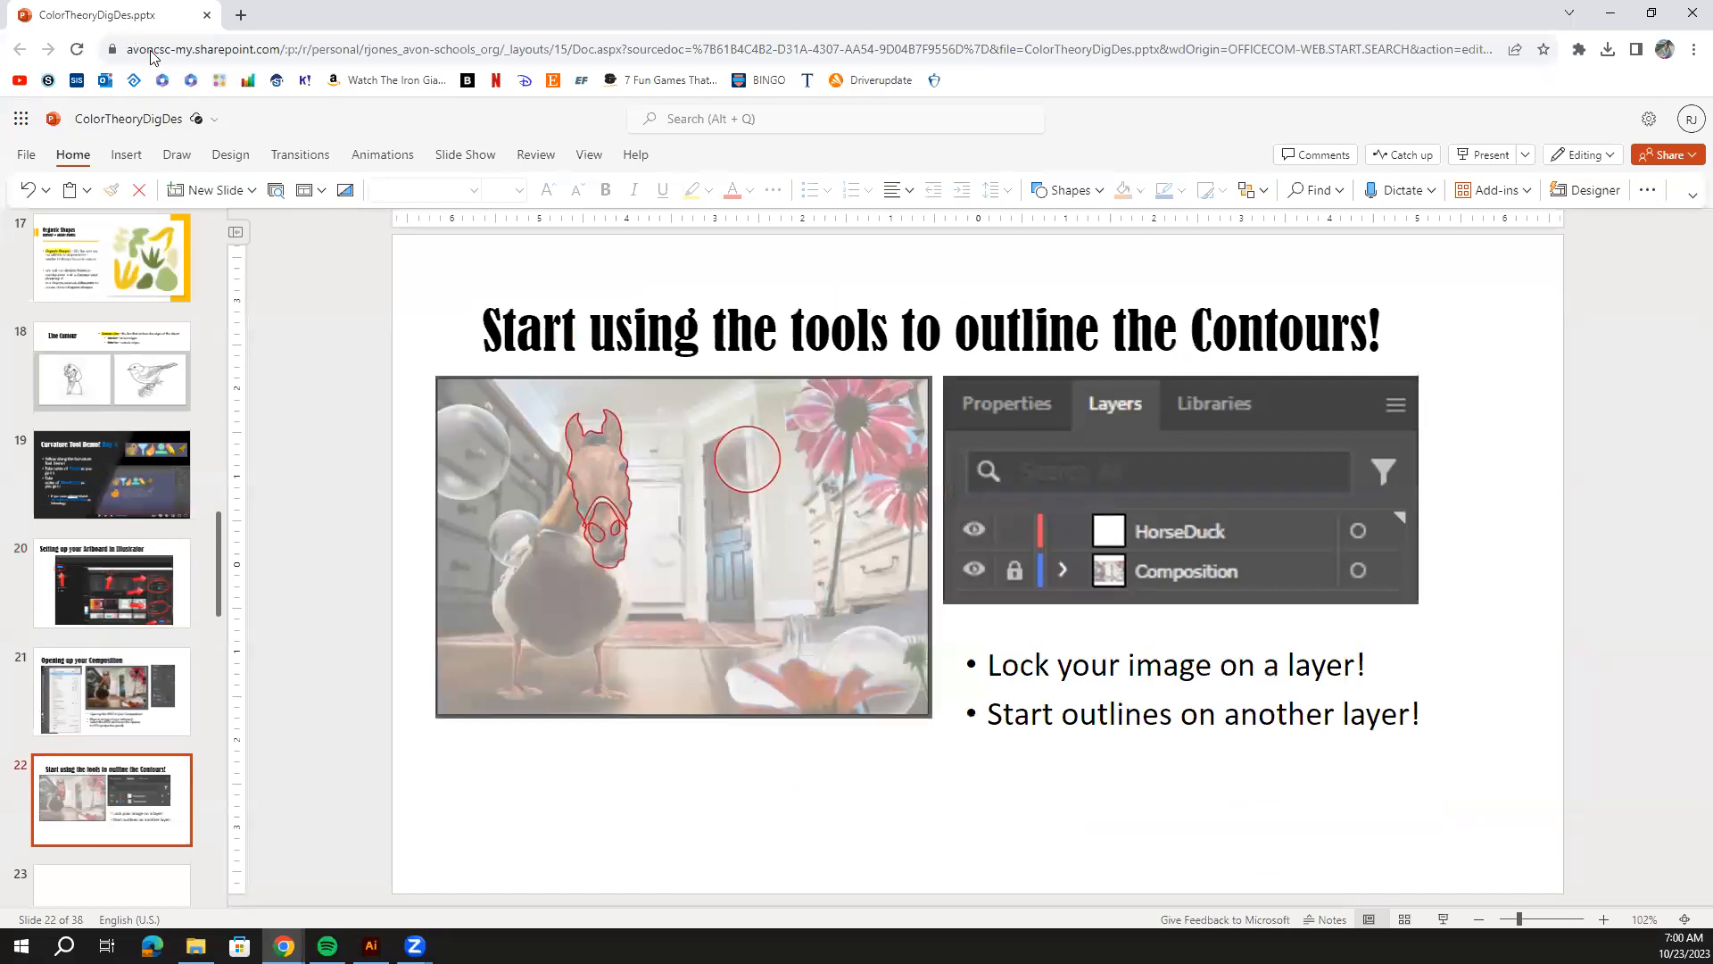
Switch to Illustrator and start a new print document named RjWeirdAnimal.
key("alt+Tab")
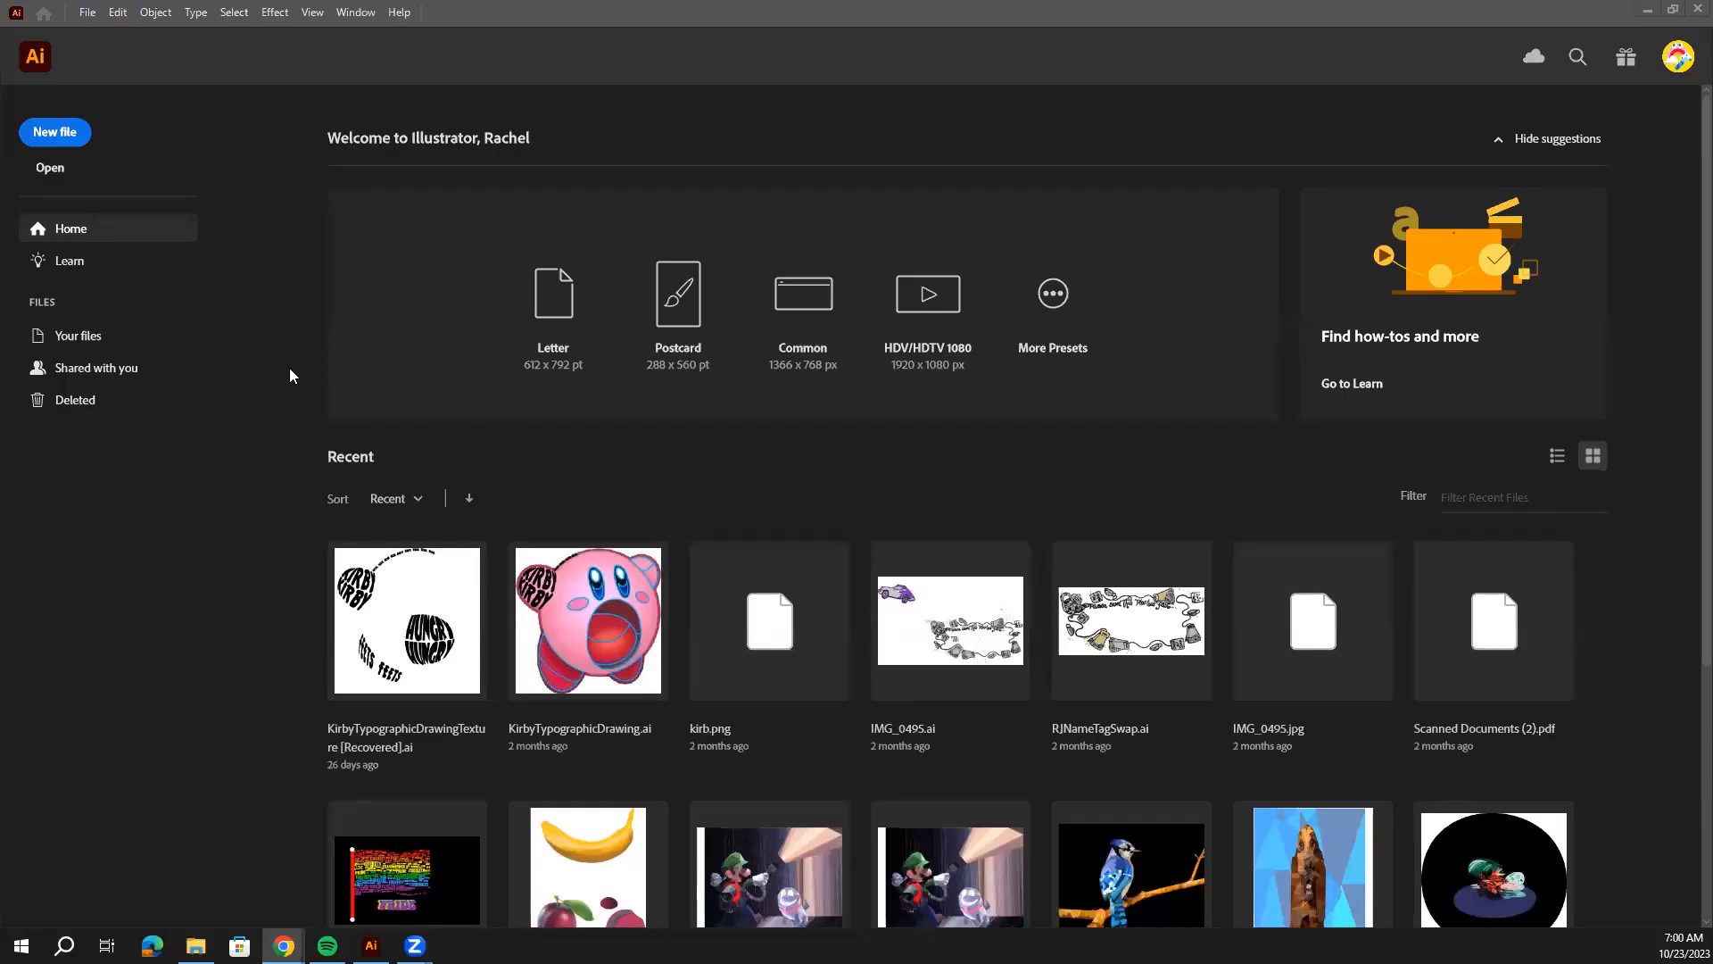
left_click(55, 132)
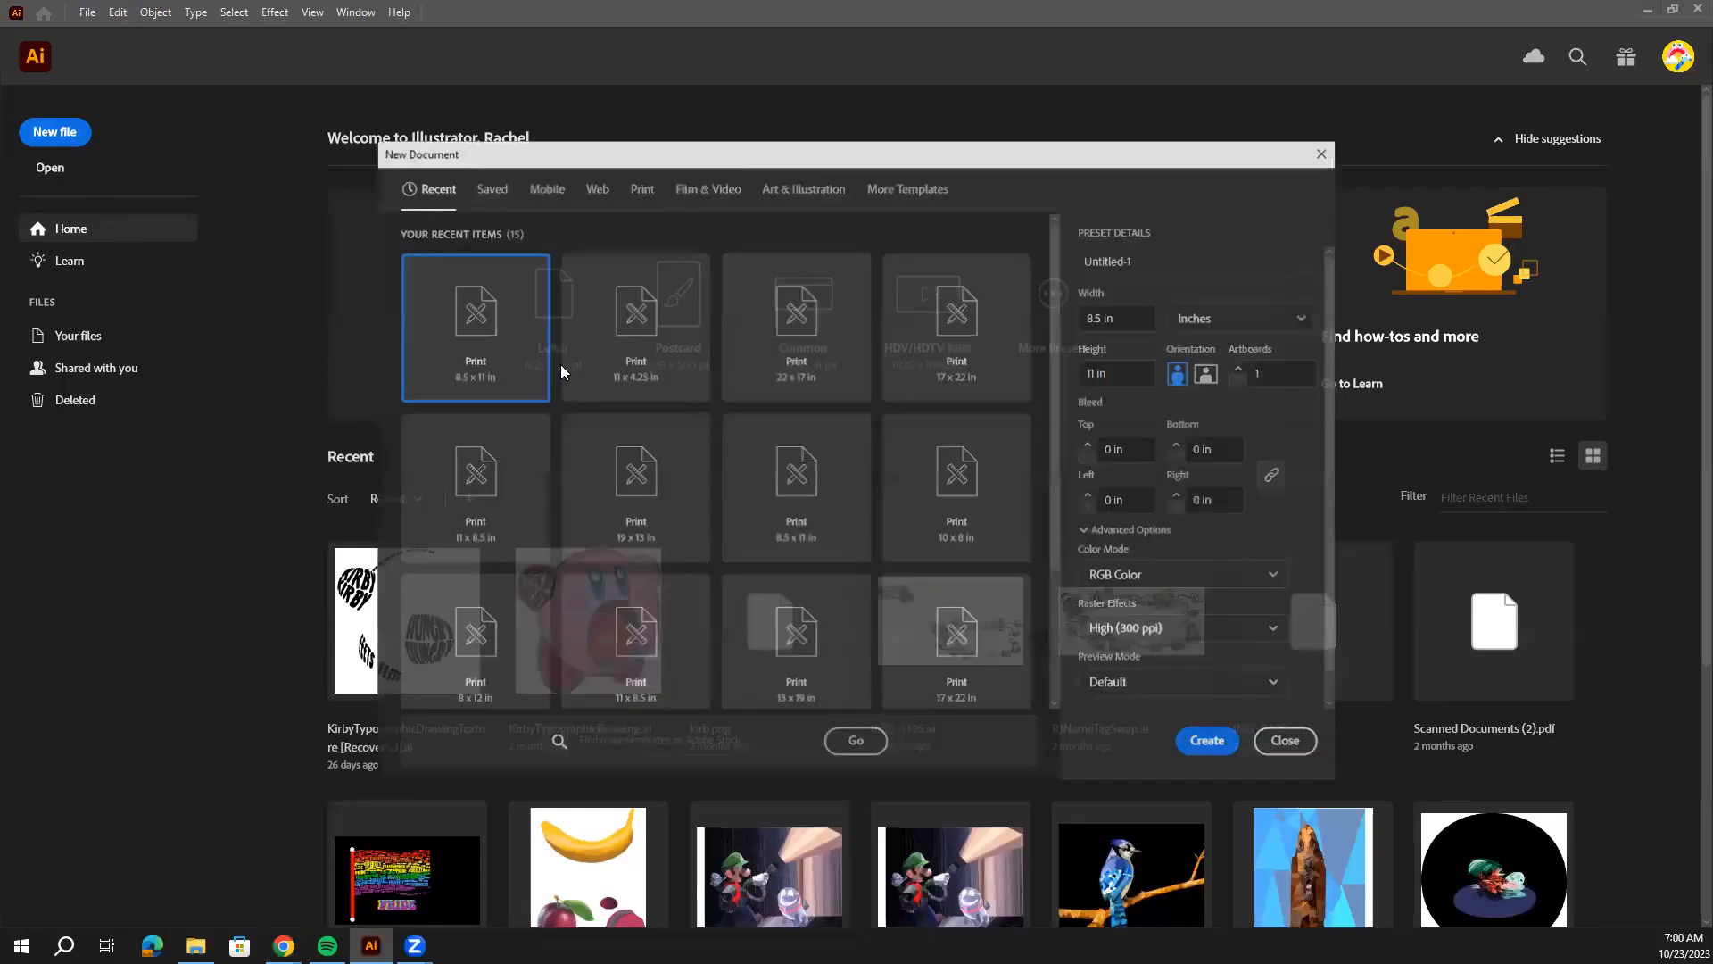
left_click(641, 187)
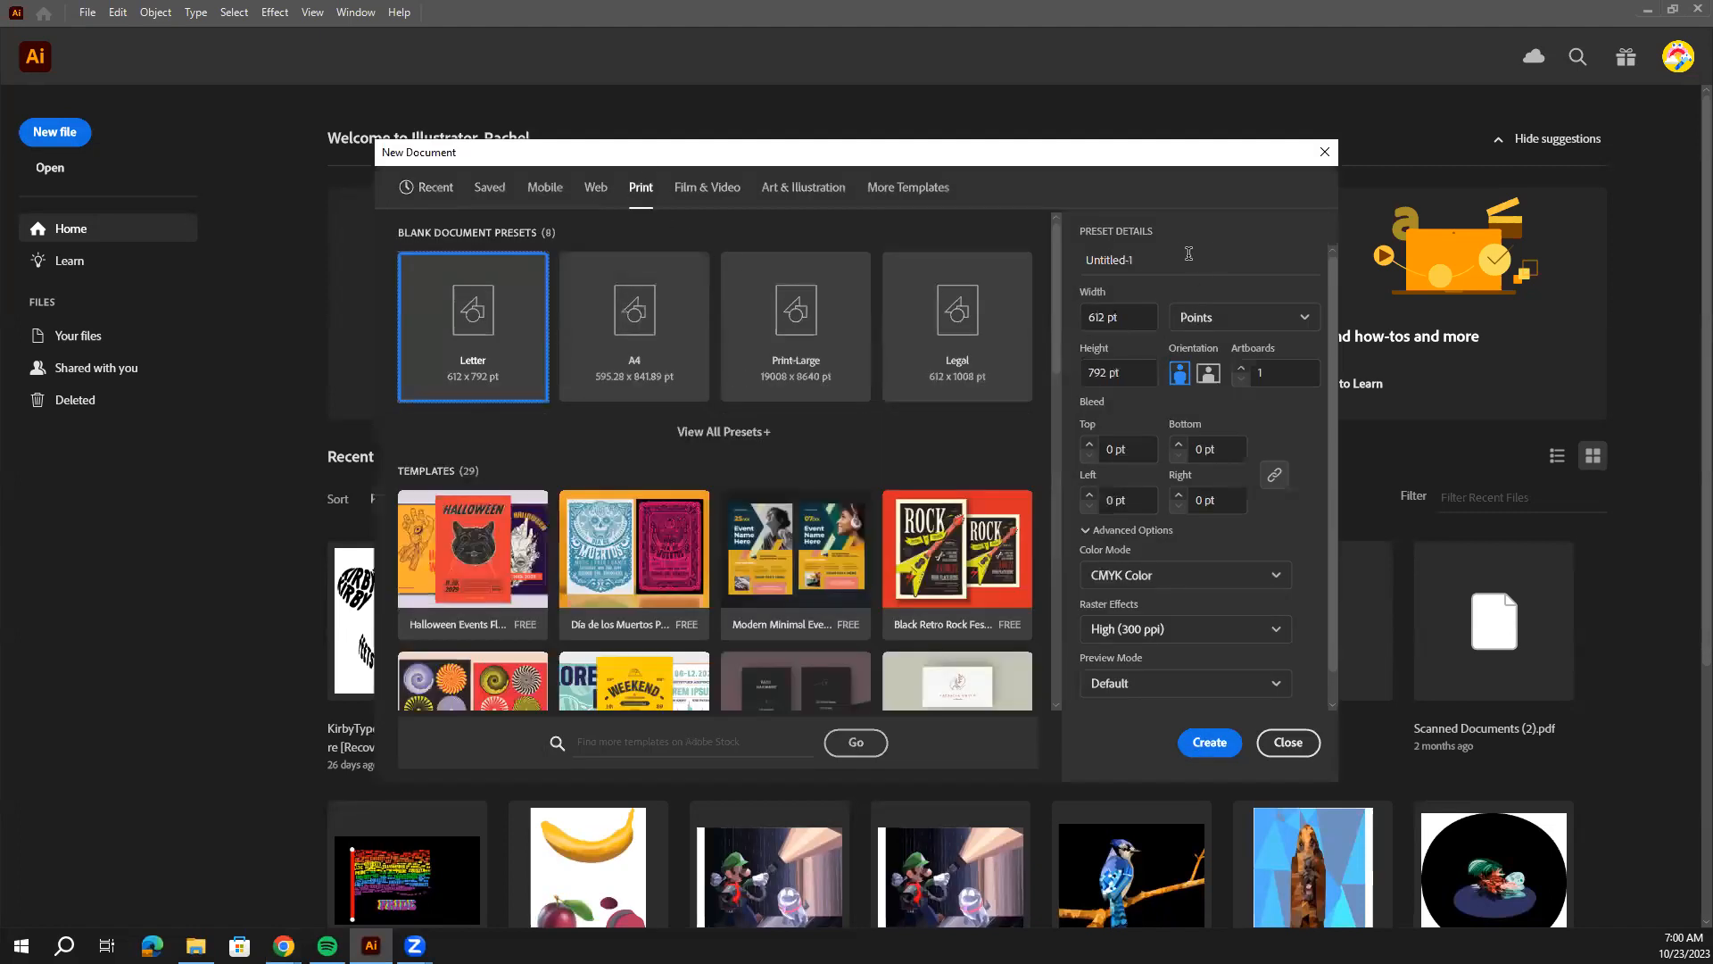
double_click(1110, 264)
key("BackSpace")
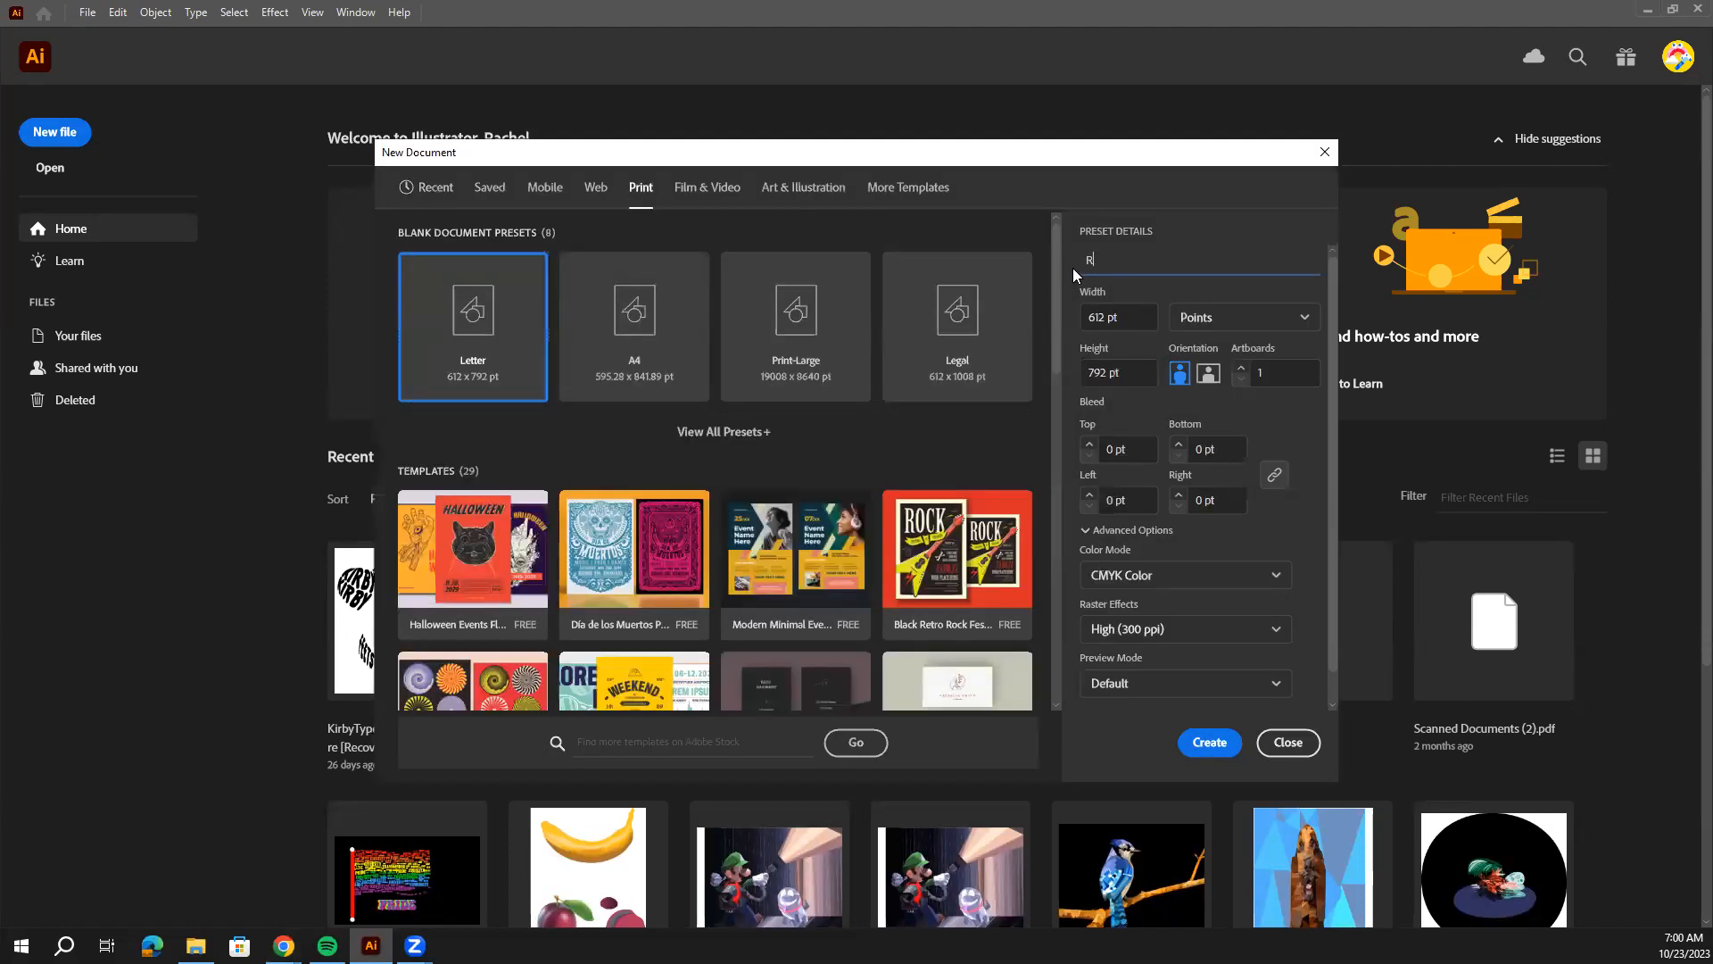
type("RjColorTh")
key("BackSpace")
key("BackSpace")
key("BackSpace")
key("BackSpace")
key("BackSpace")
type("W")
Set the new document's units to inches, with a width of 13 in and a height of 19 in.
left_click(1308, 318)
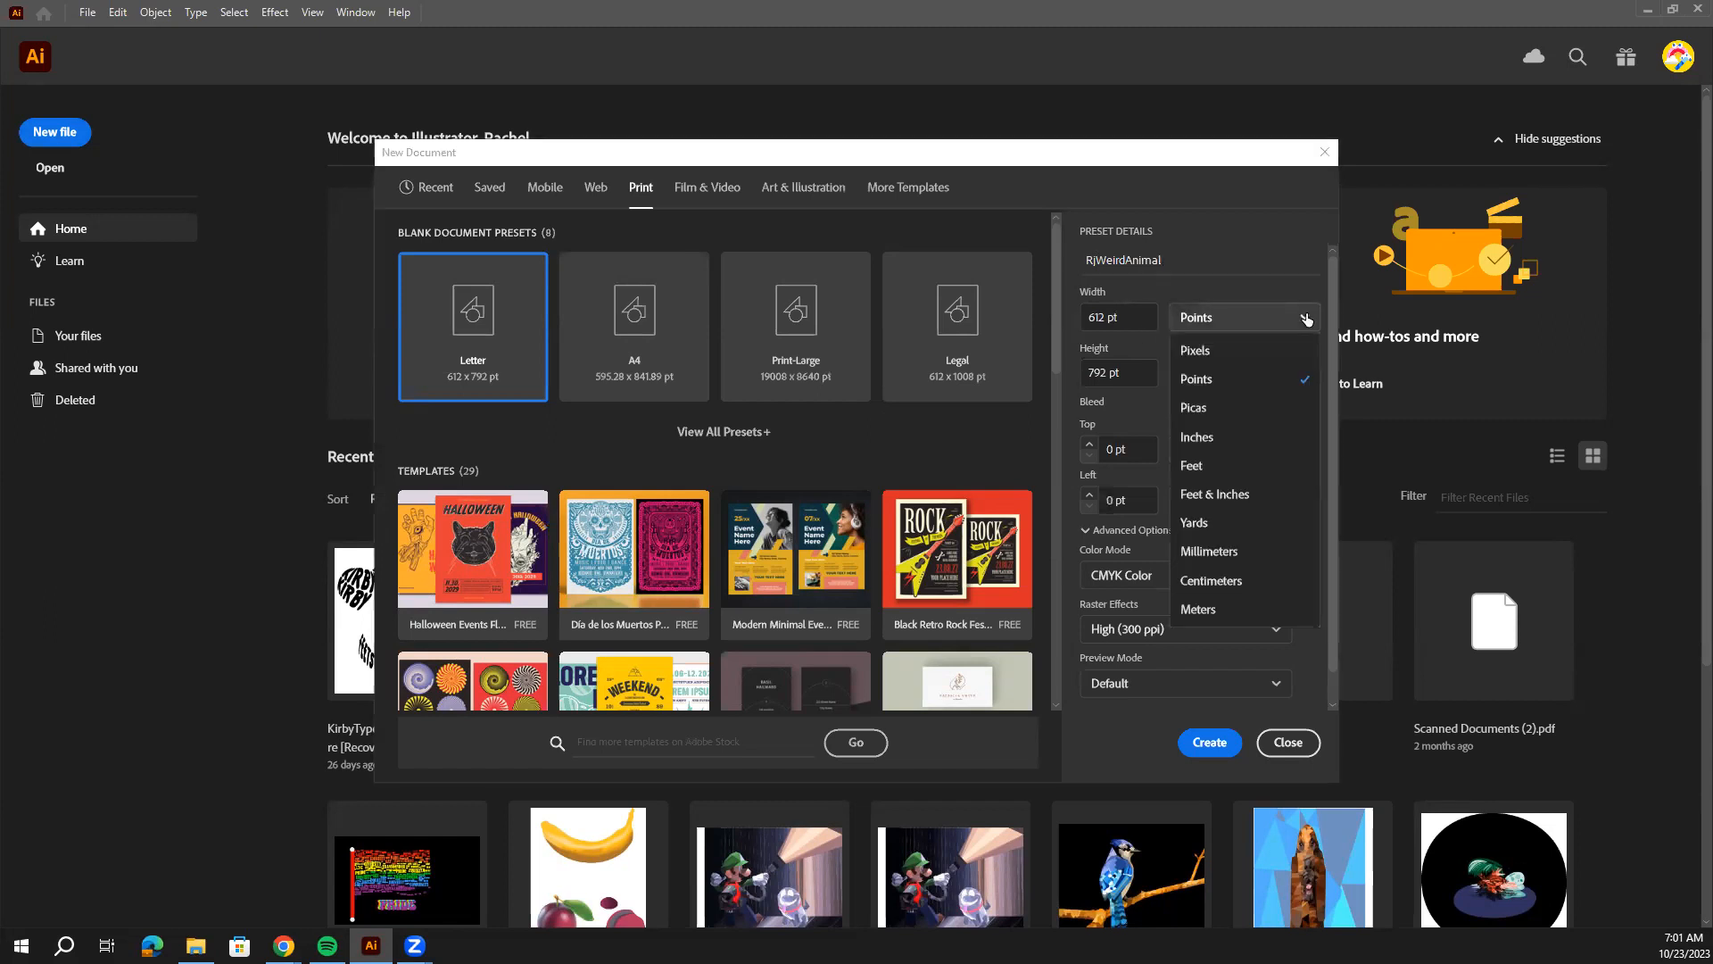
left_click(1267, 439)
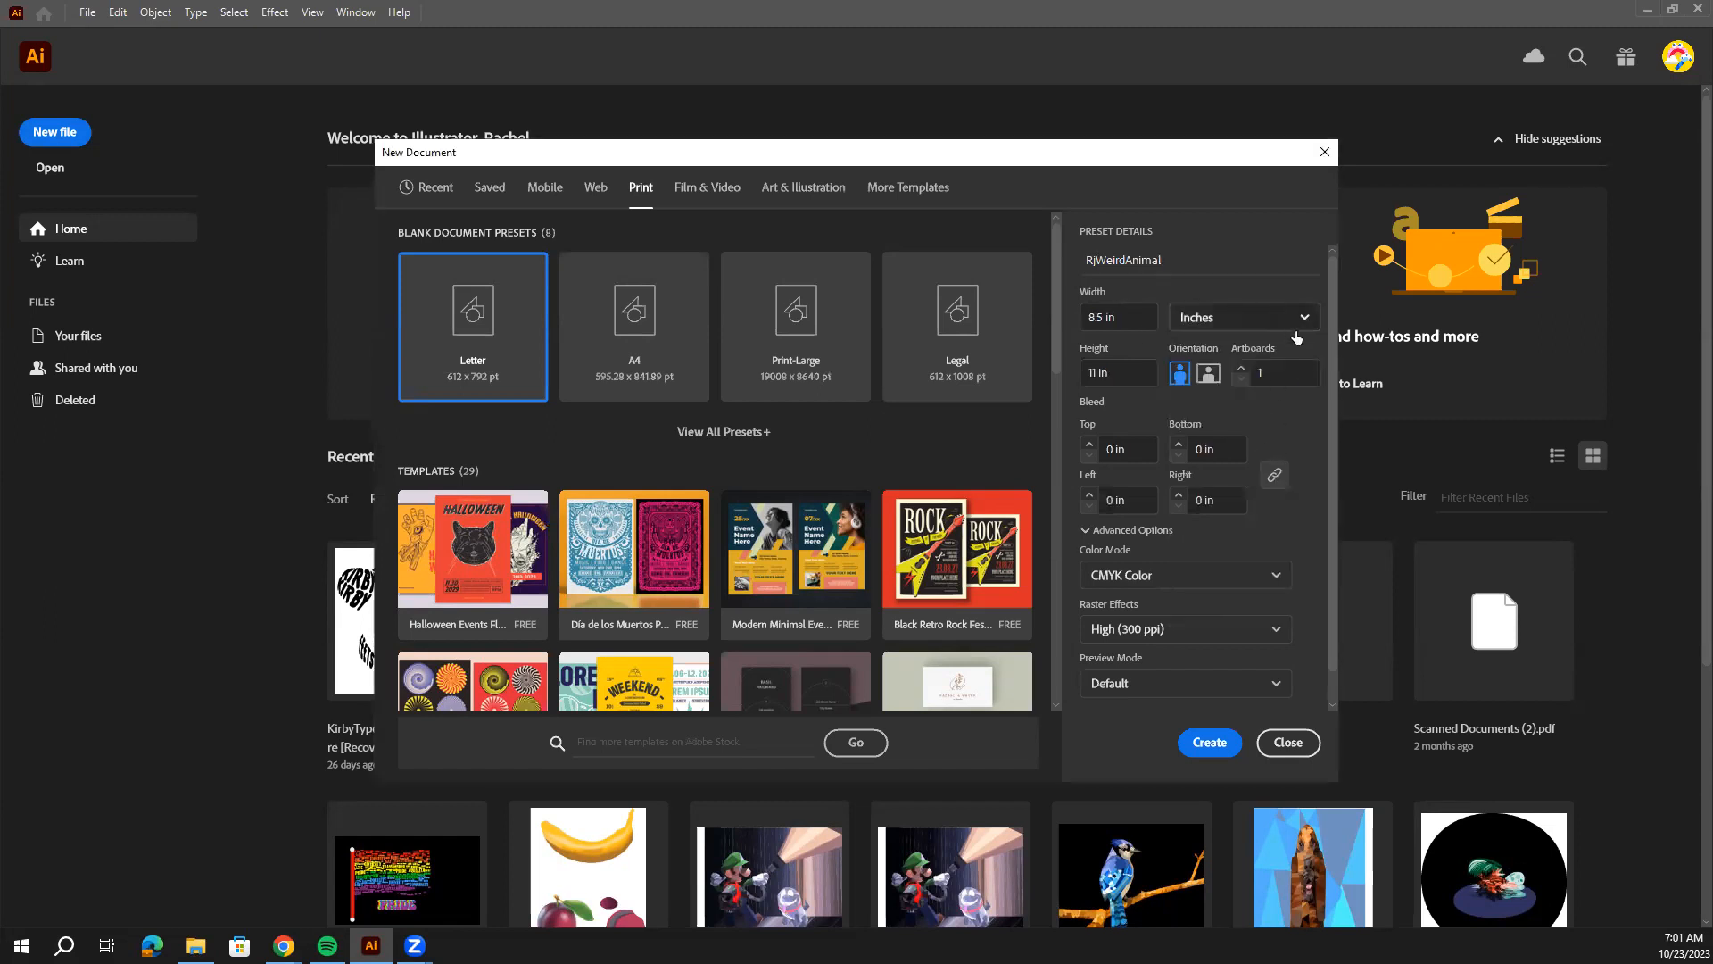
left_click_drag(1123, 317, 1068, 339)
key("BackSpace")
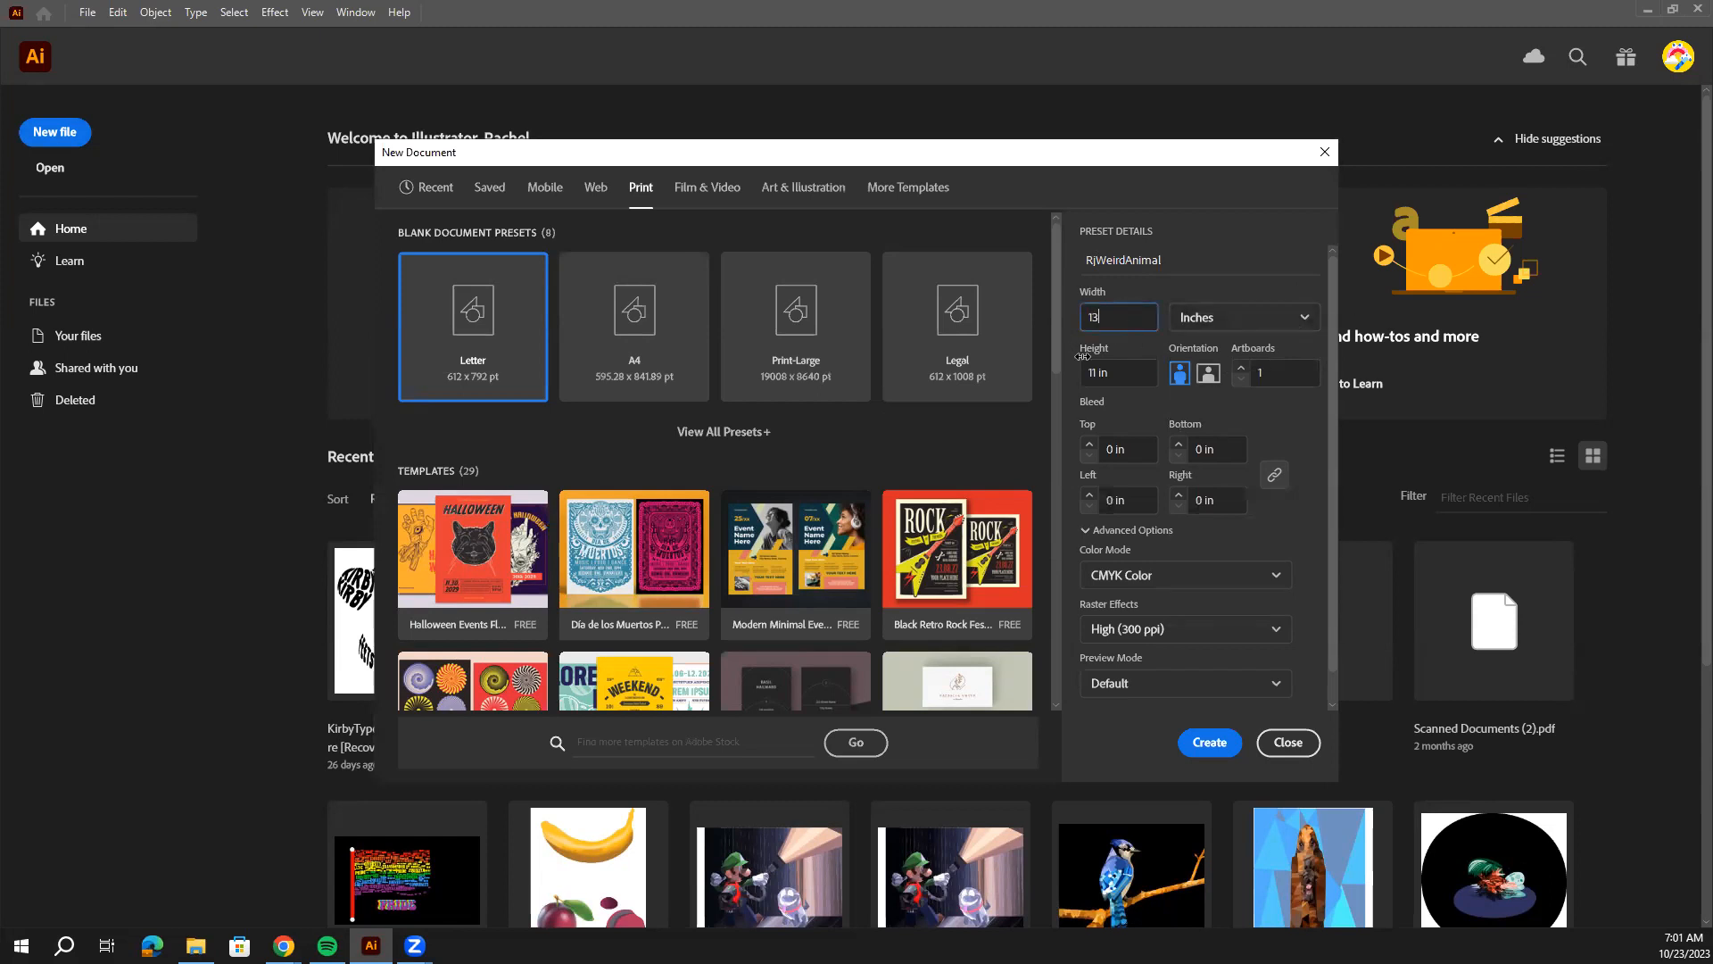
left_click(1118, 373)
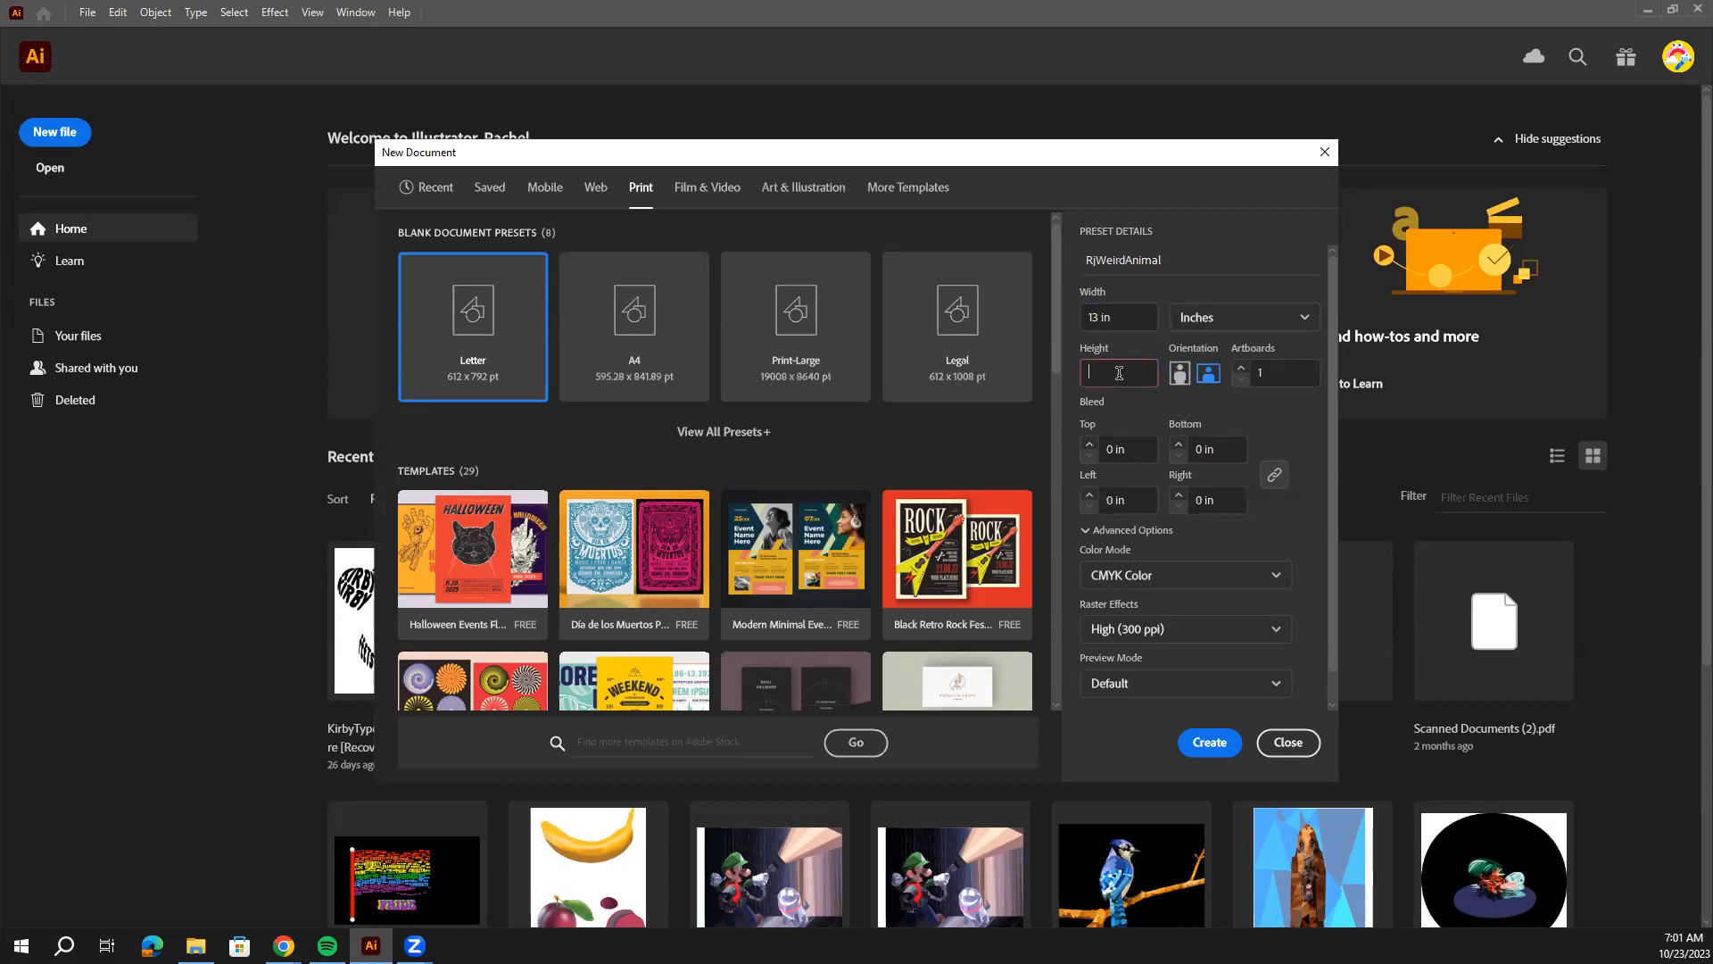
type("19")
left_click(1267, 415)
left_click_drag(1712, 149, 655, 148)
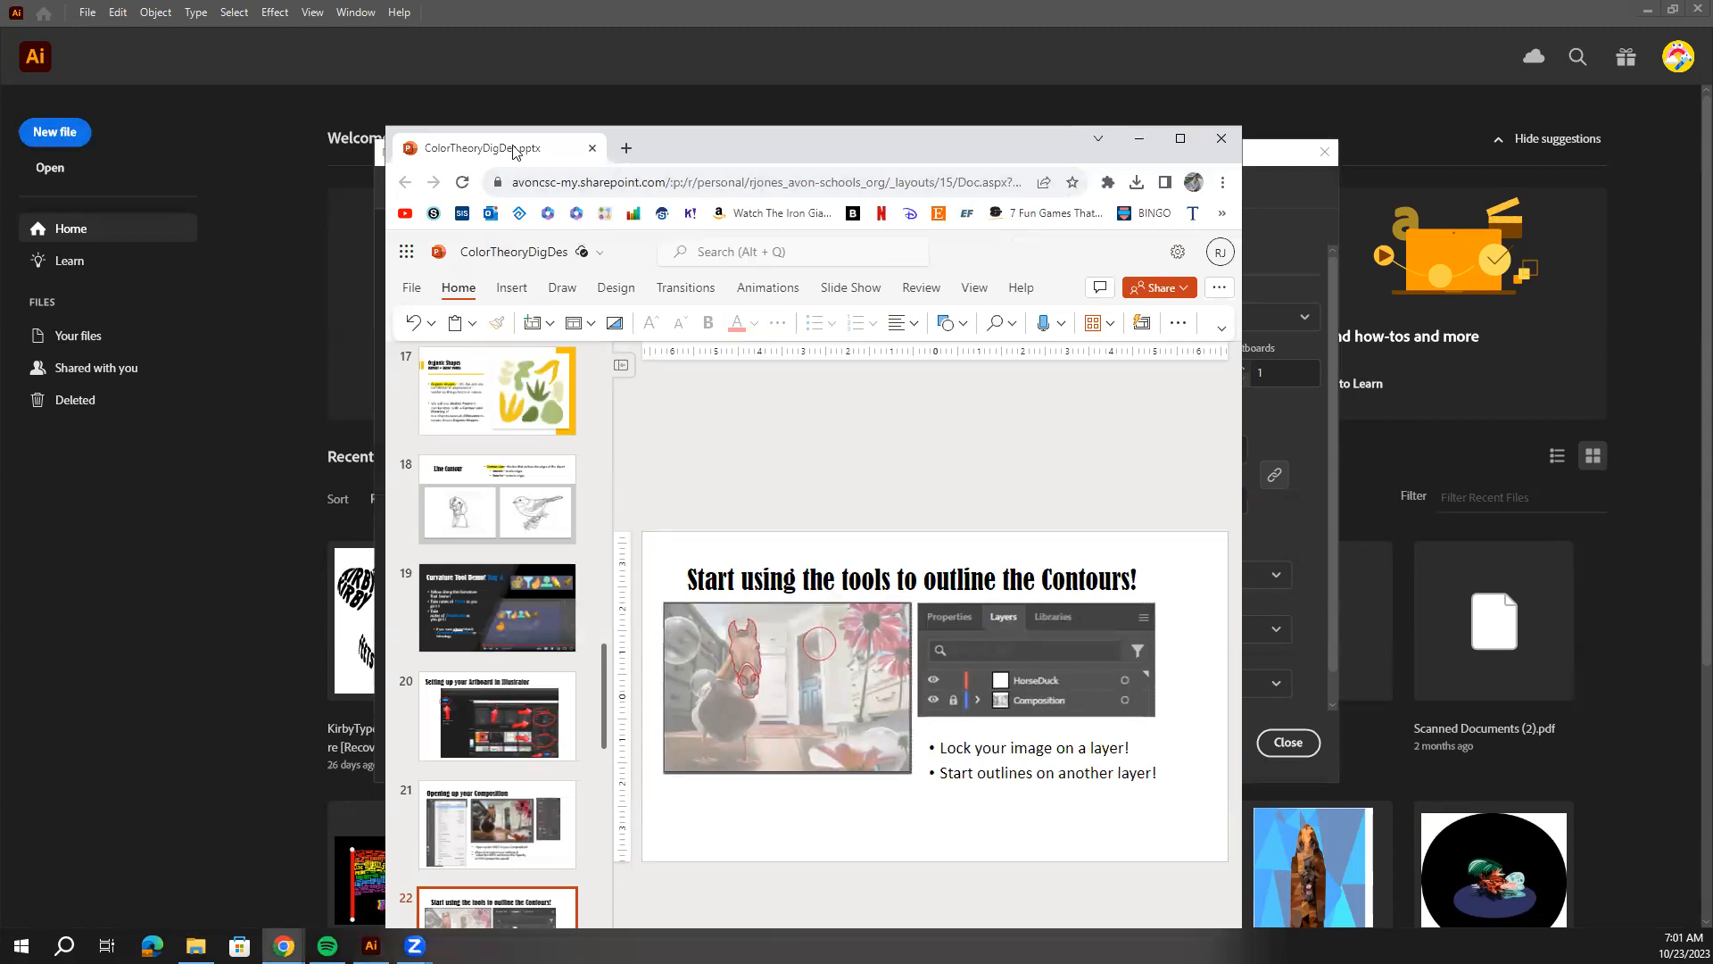
left_click(1138, 139)
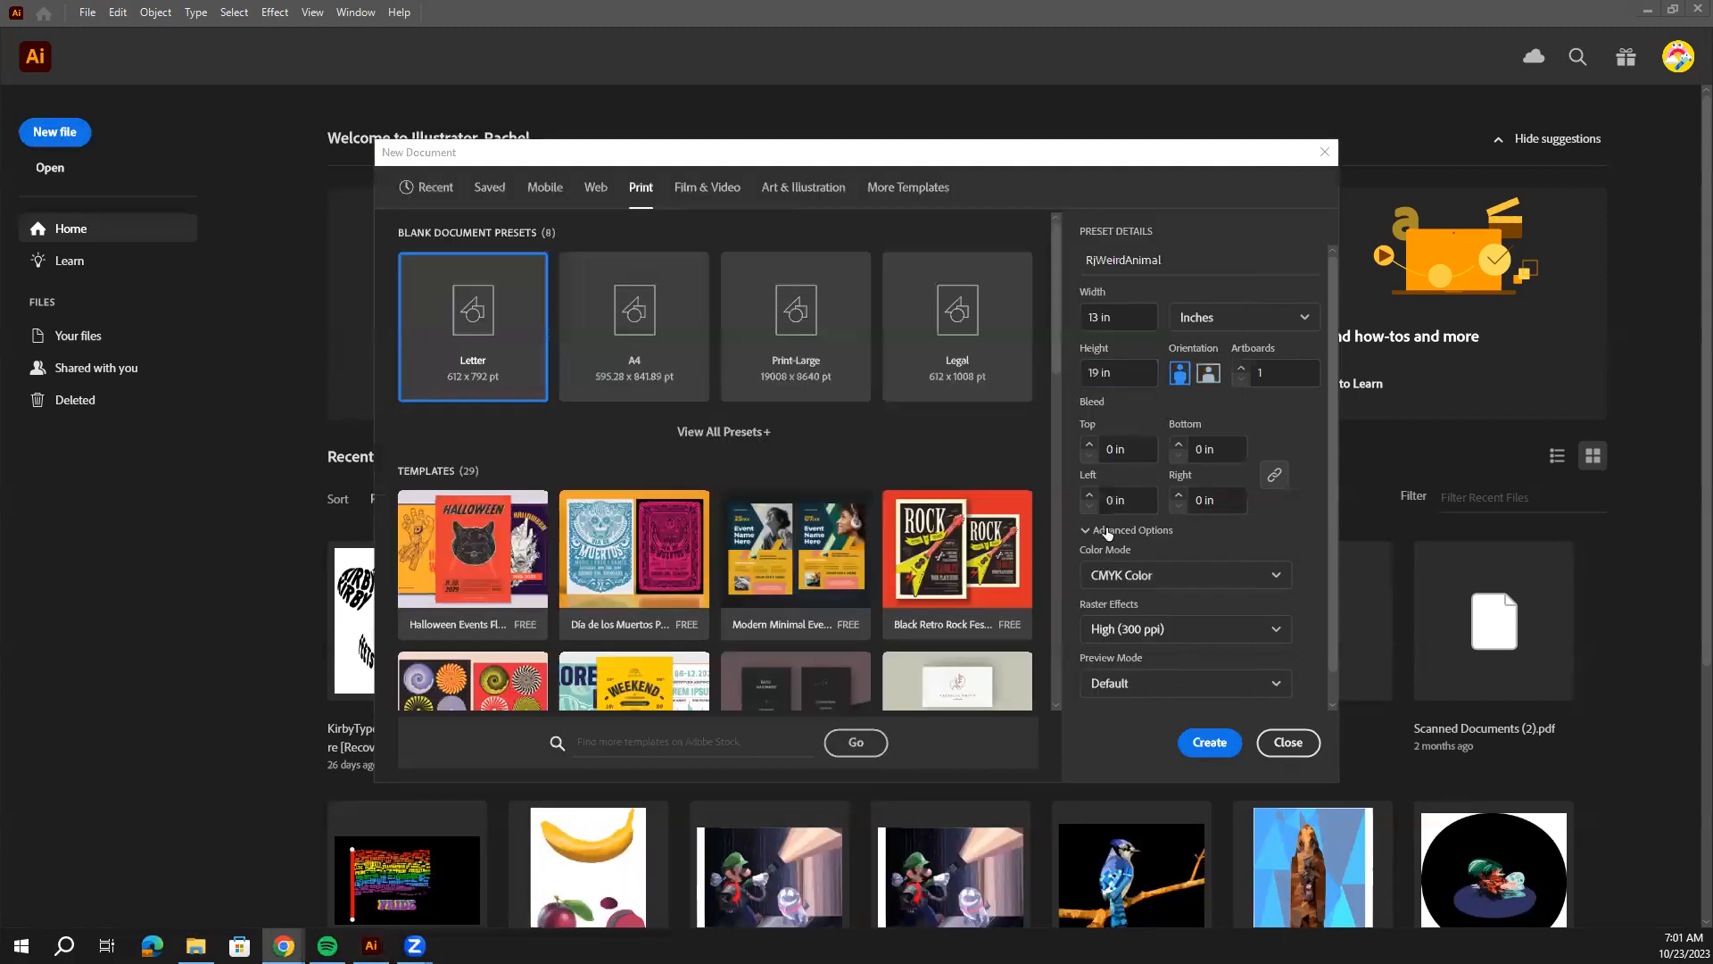
Give the new document landscape orientation and RGB Color mode, and create it.
left_click(1189, 373)
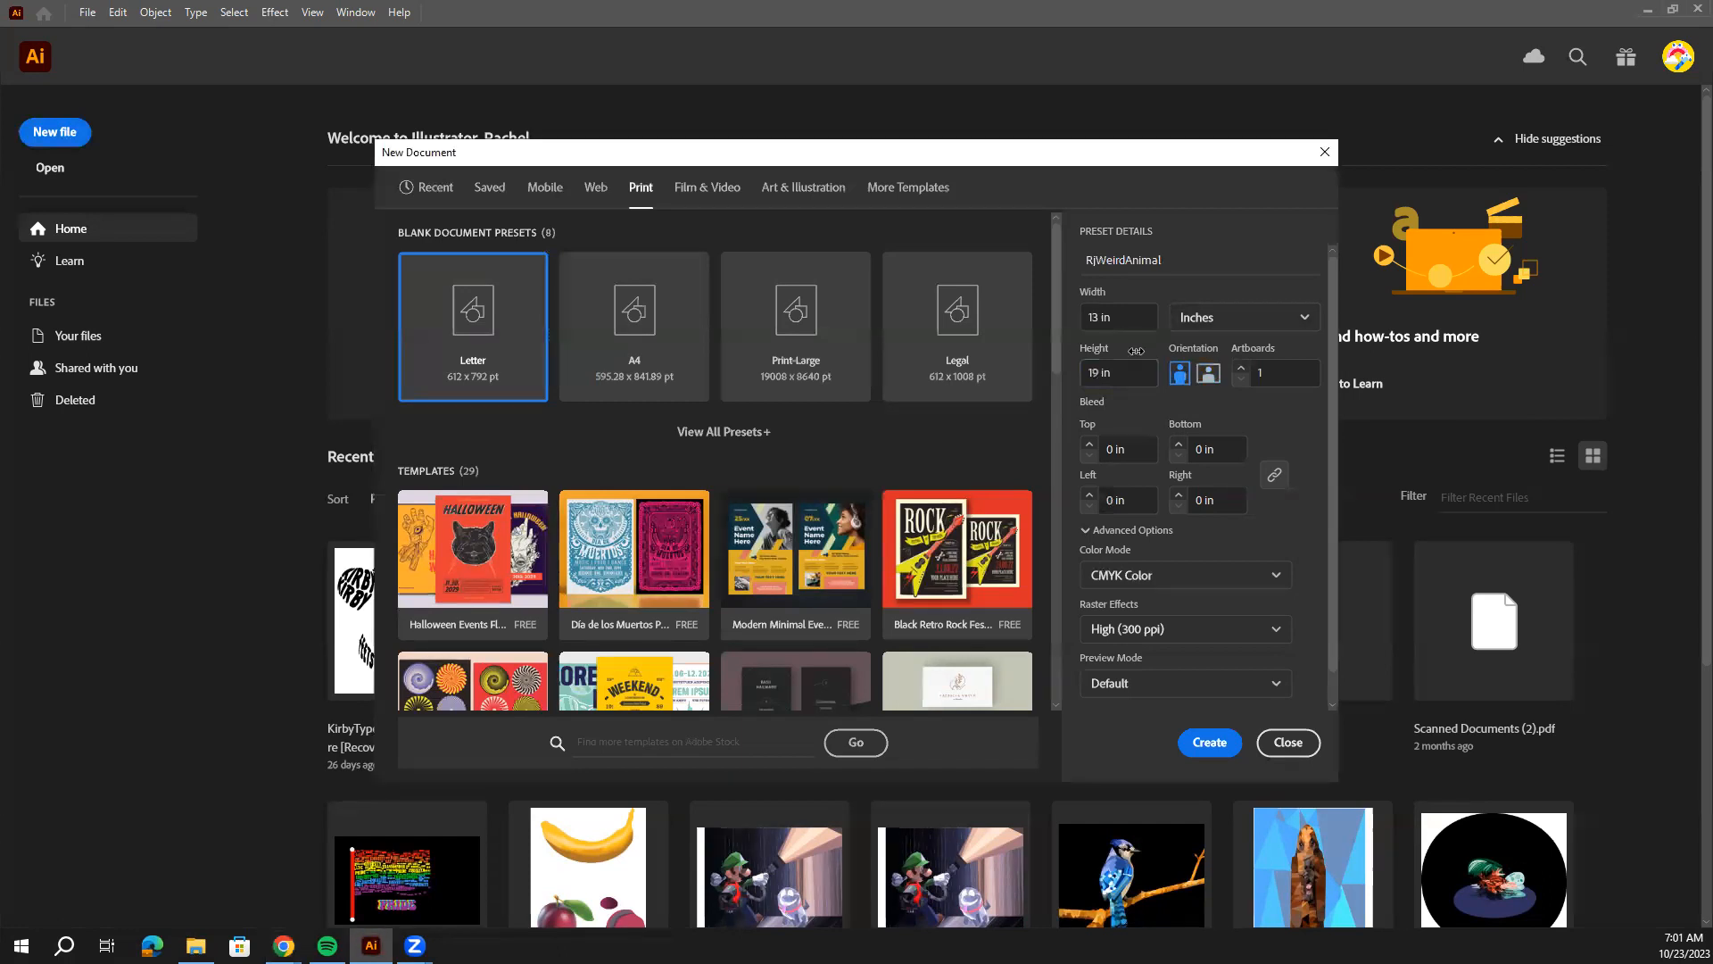
left_click(1208, 373)
left_click(1177, 376)
left_click(1208, 374)
left_click(1138, 575)
left_click(1163, 612)
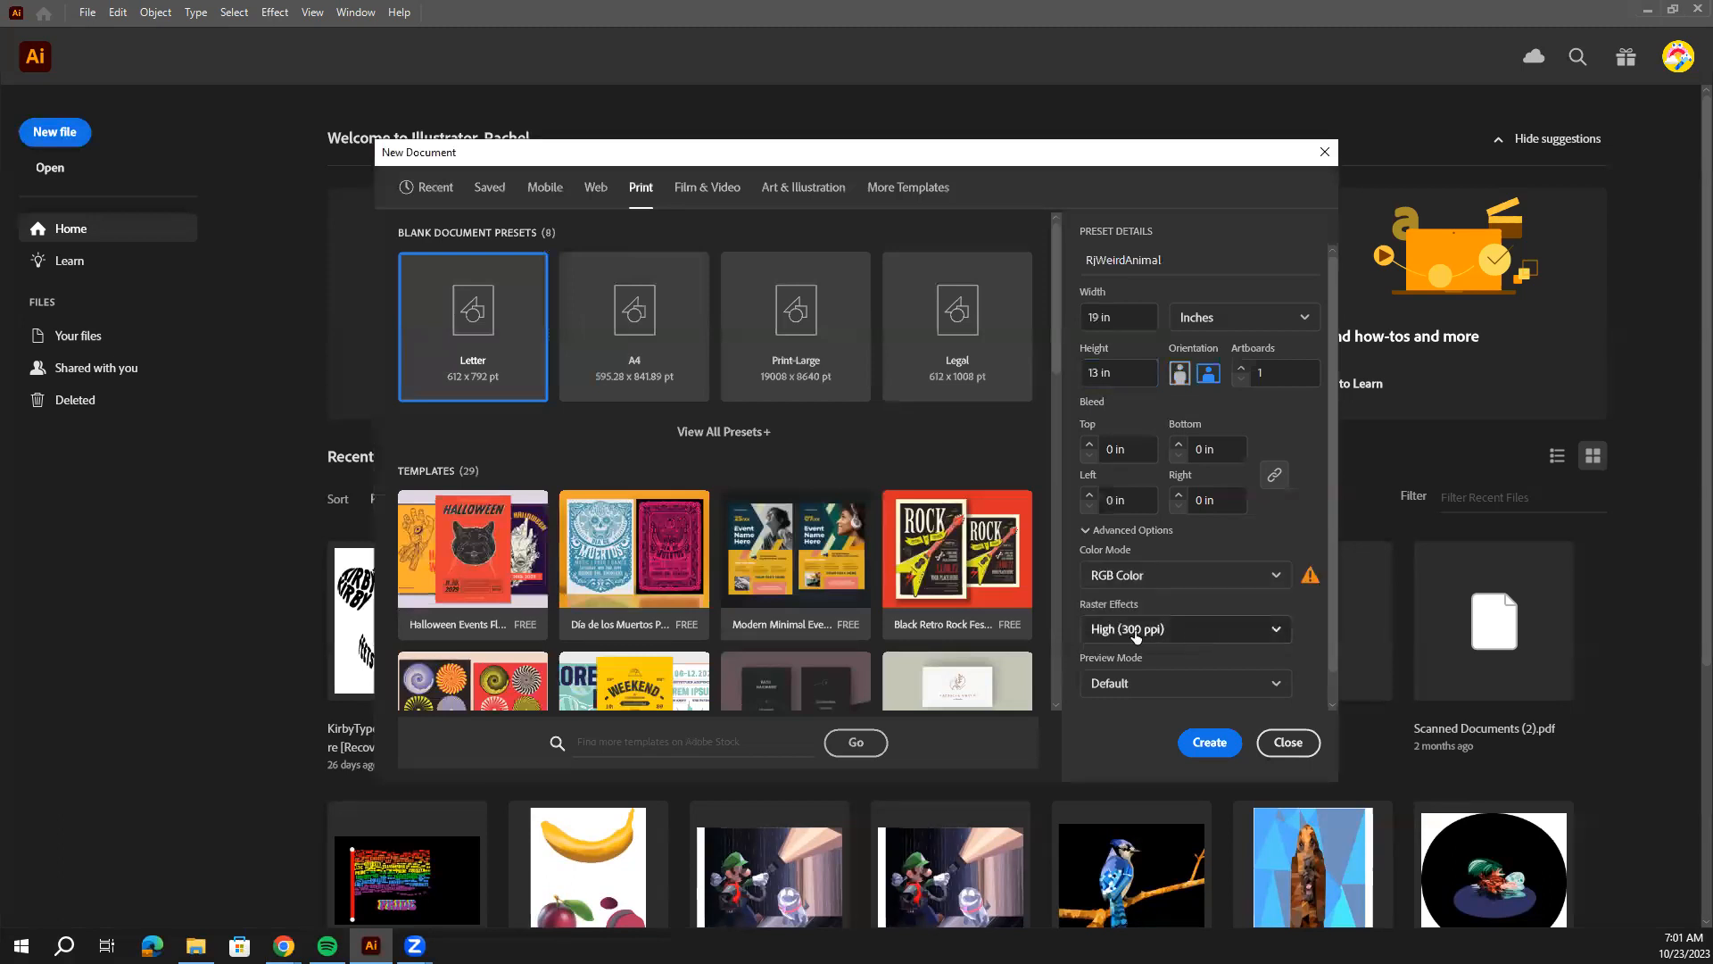
left_click(1211, 751)
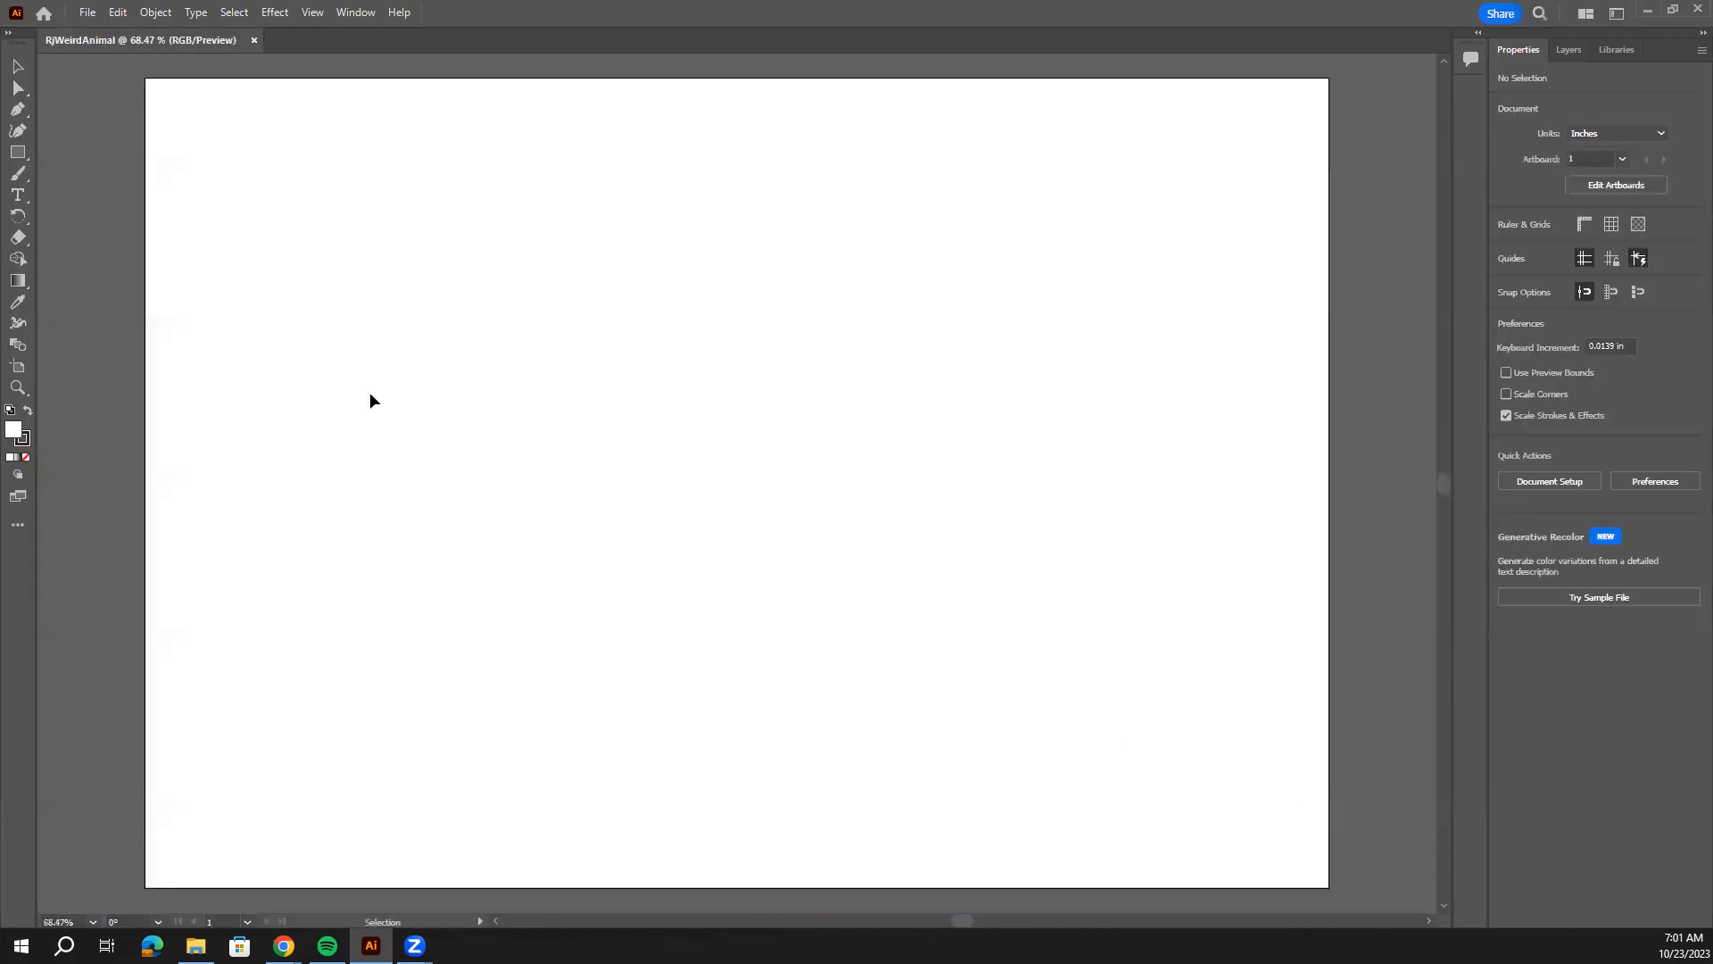
Open the Fish image from the Downloads folder.
left_click(93, 15)
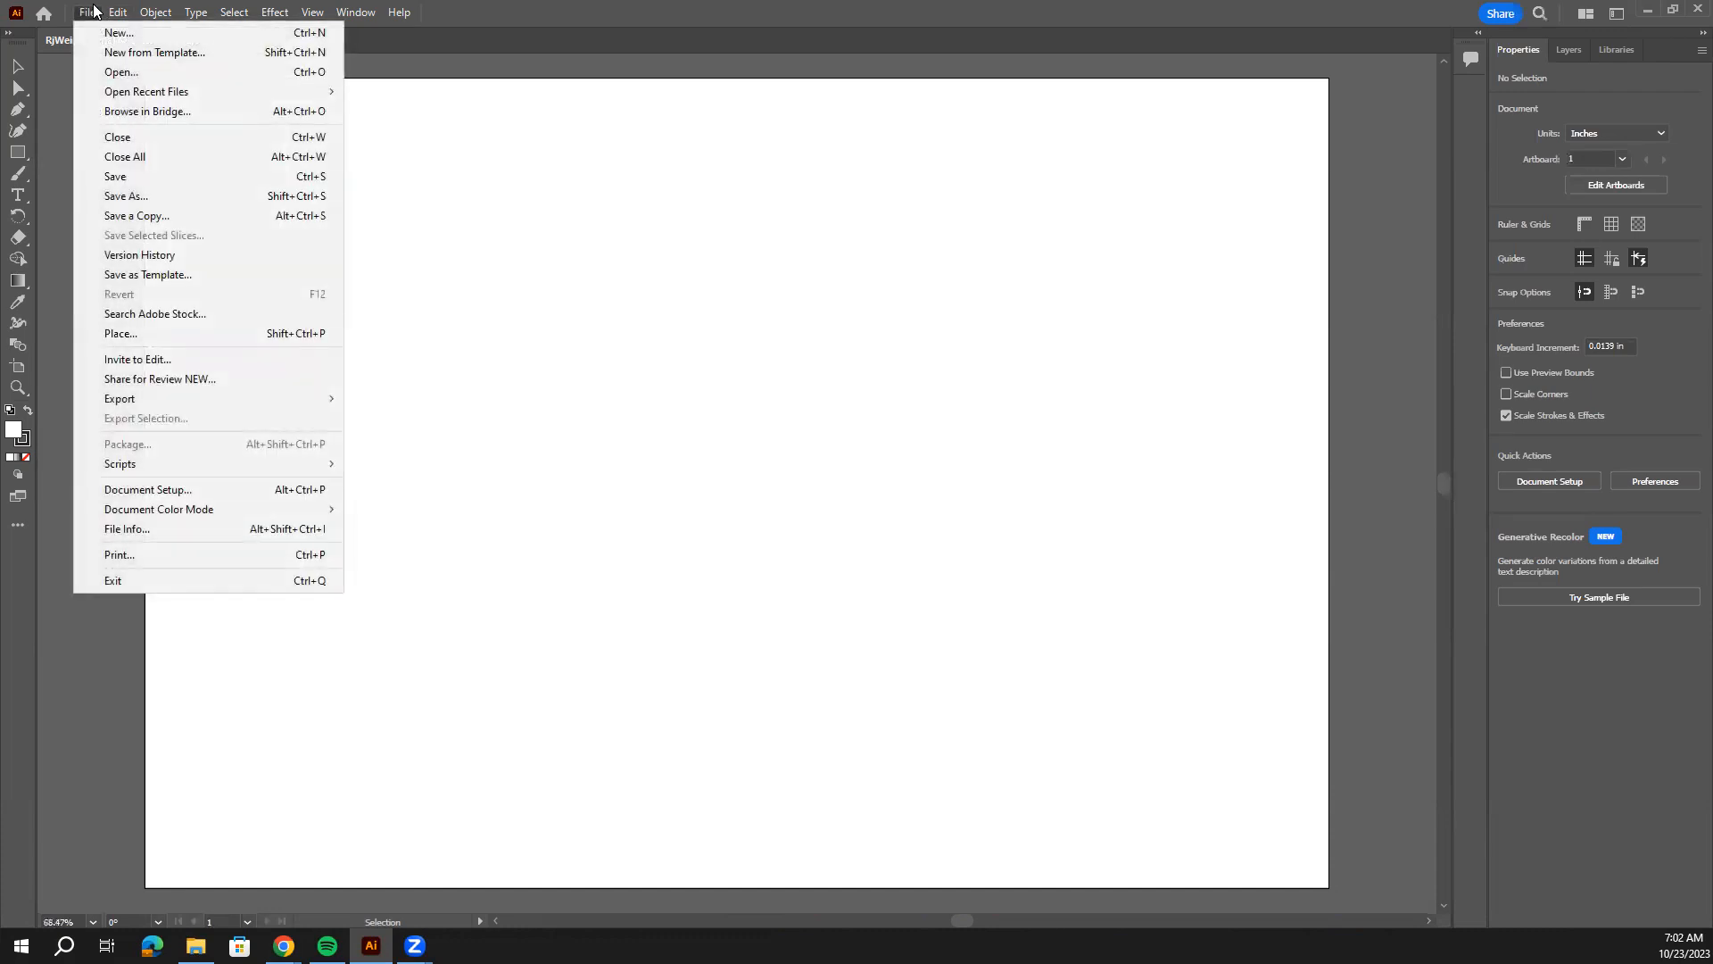
left_click(123, 75)
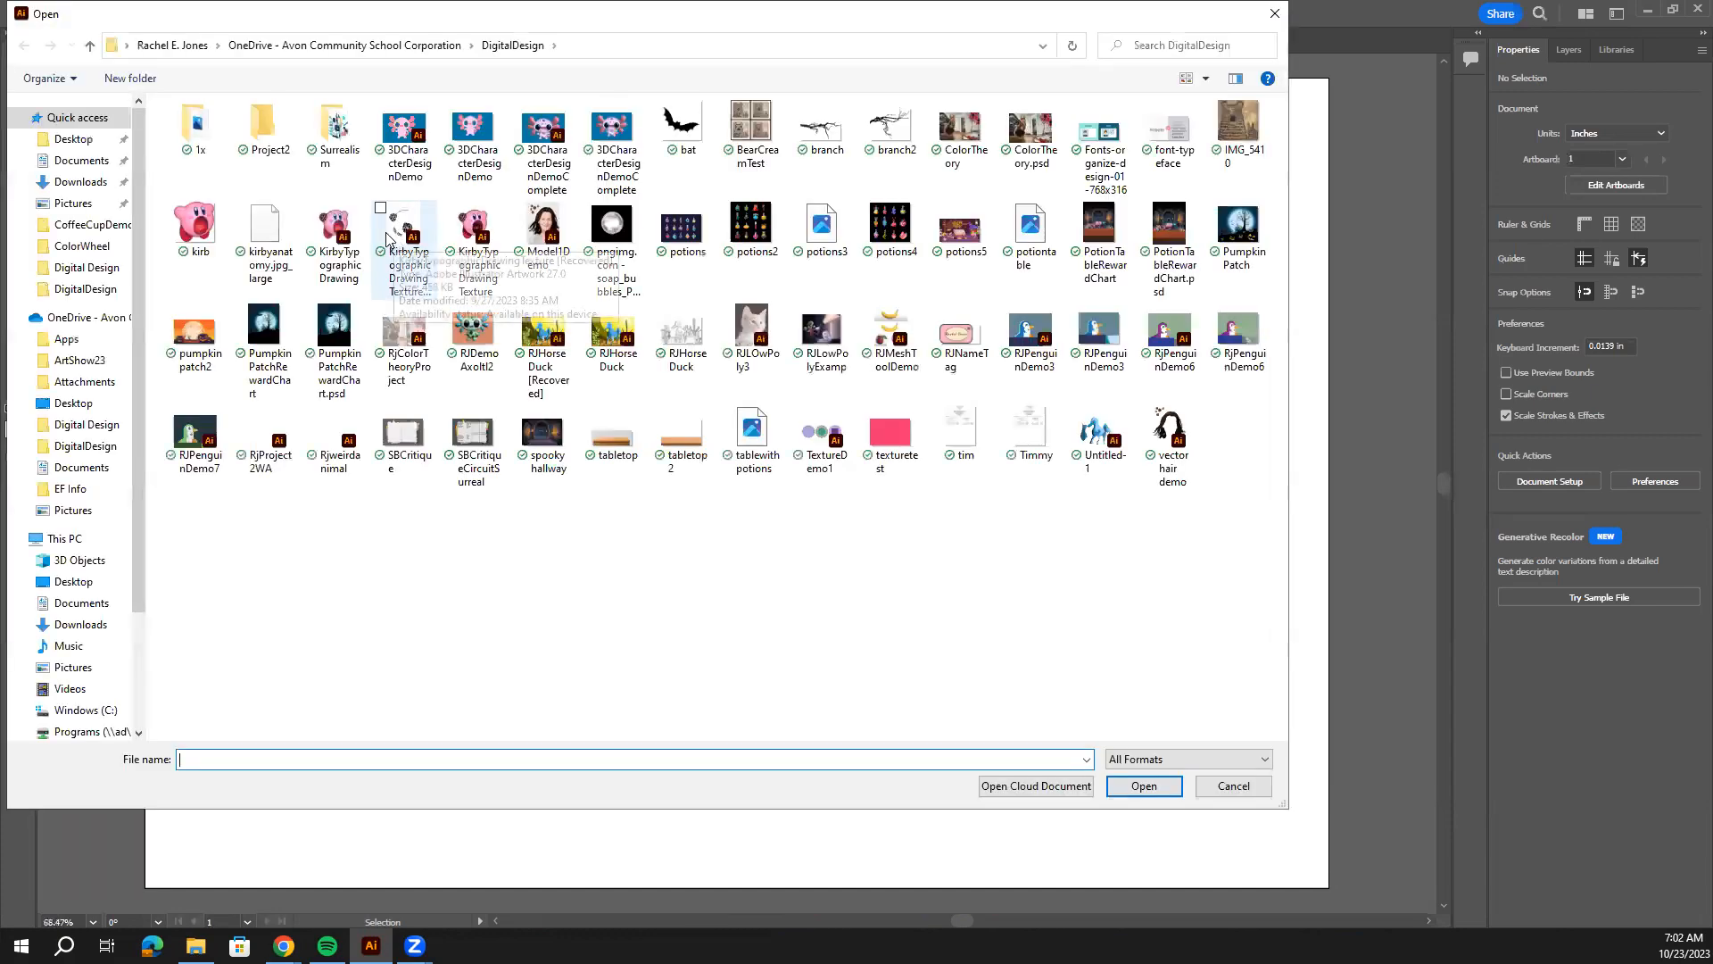
left_click(80, 181)
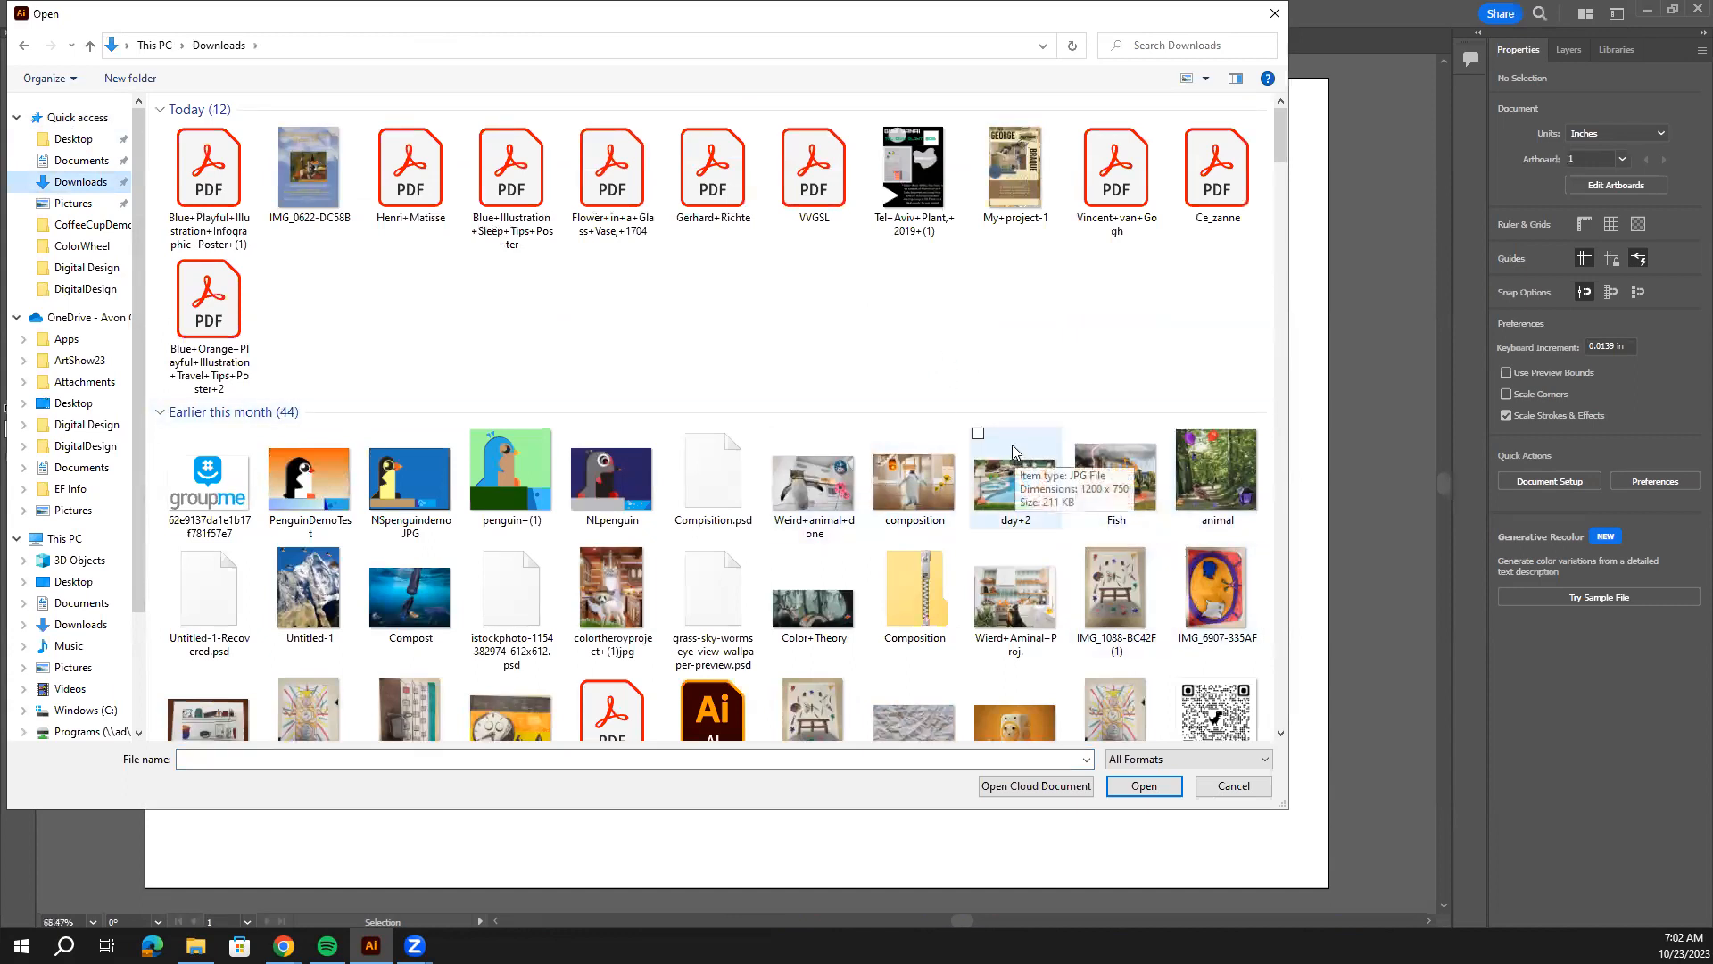
scroll(1014, 449, "down", 2)
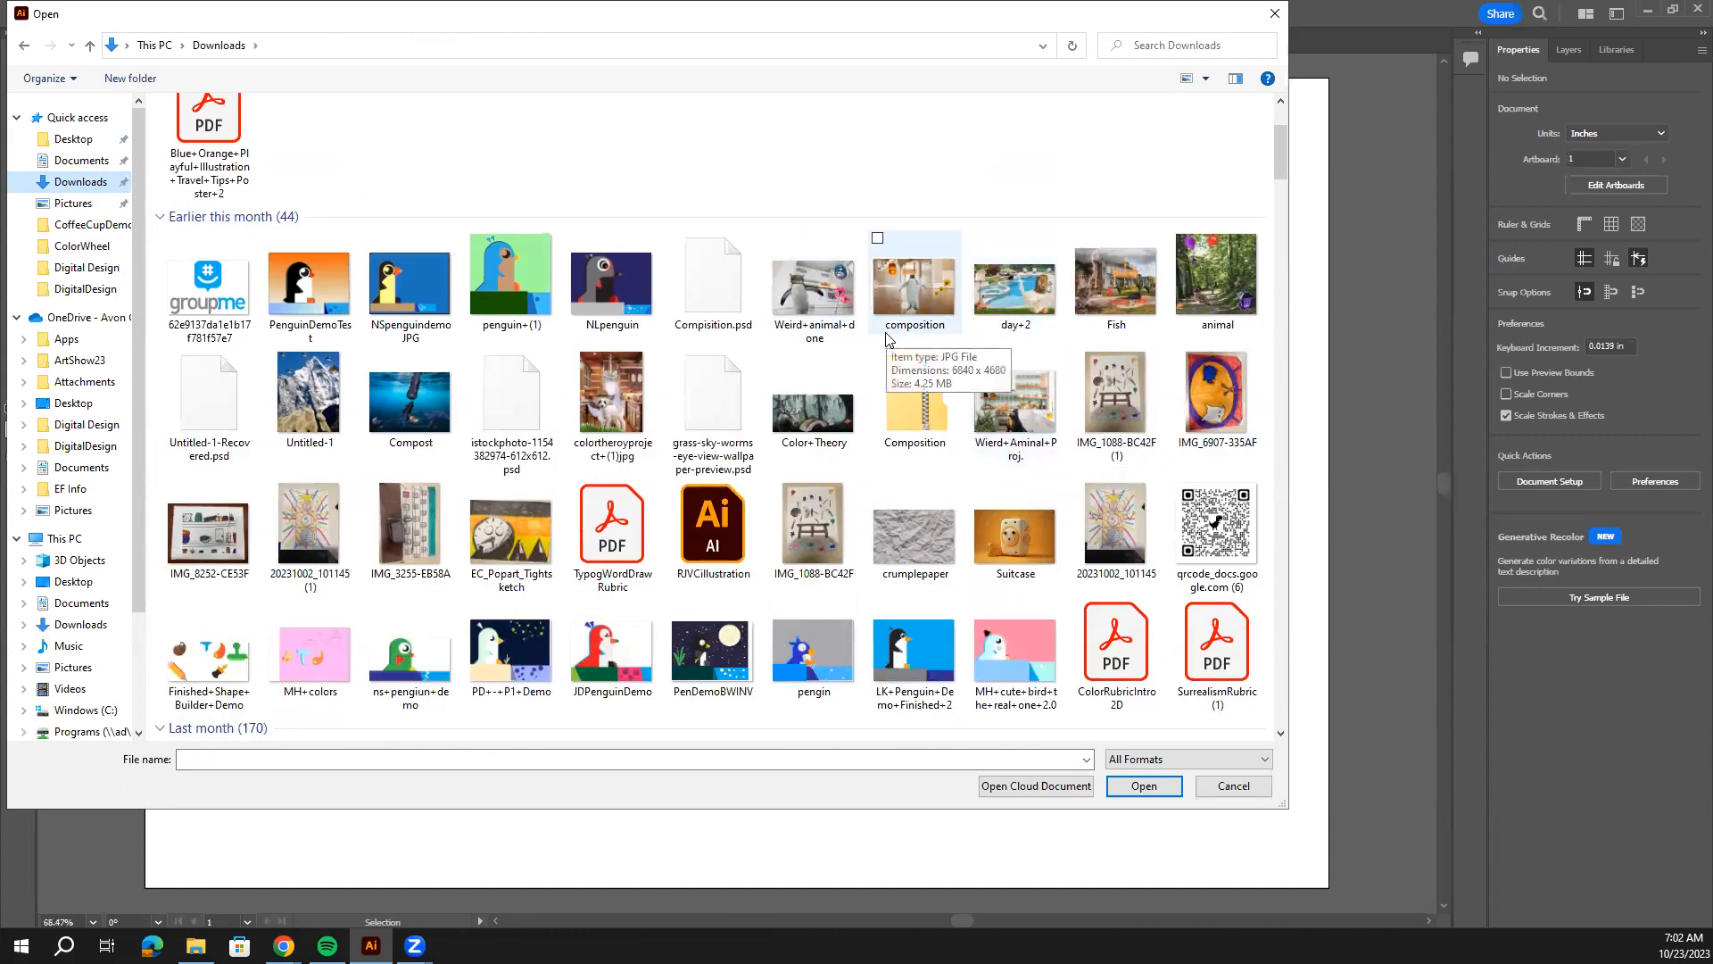
left_click(1138, 279)
left_click(1165, 793)
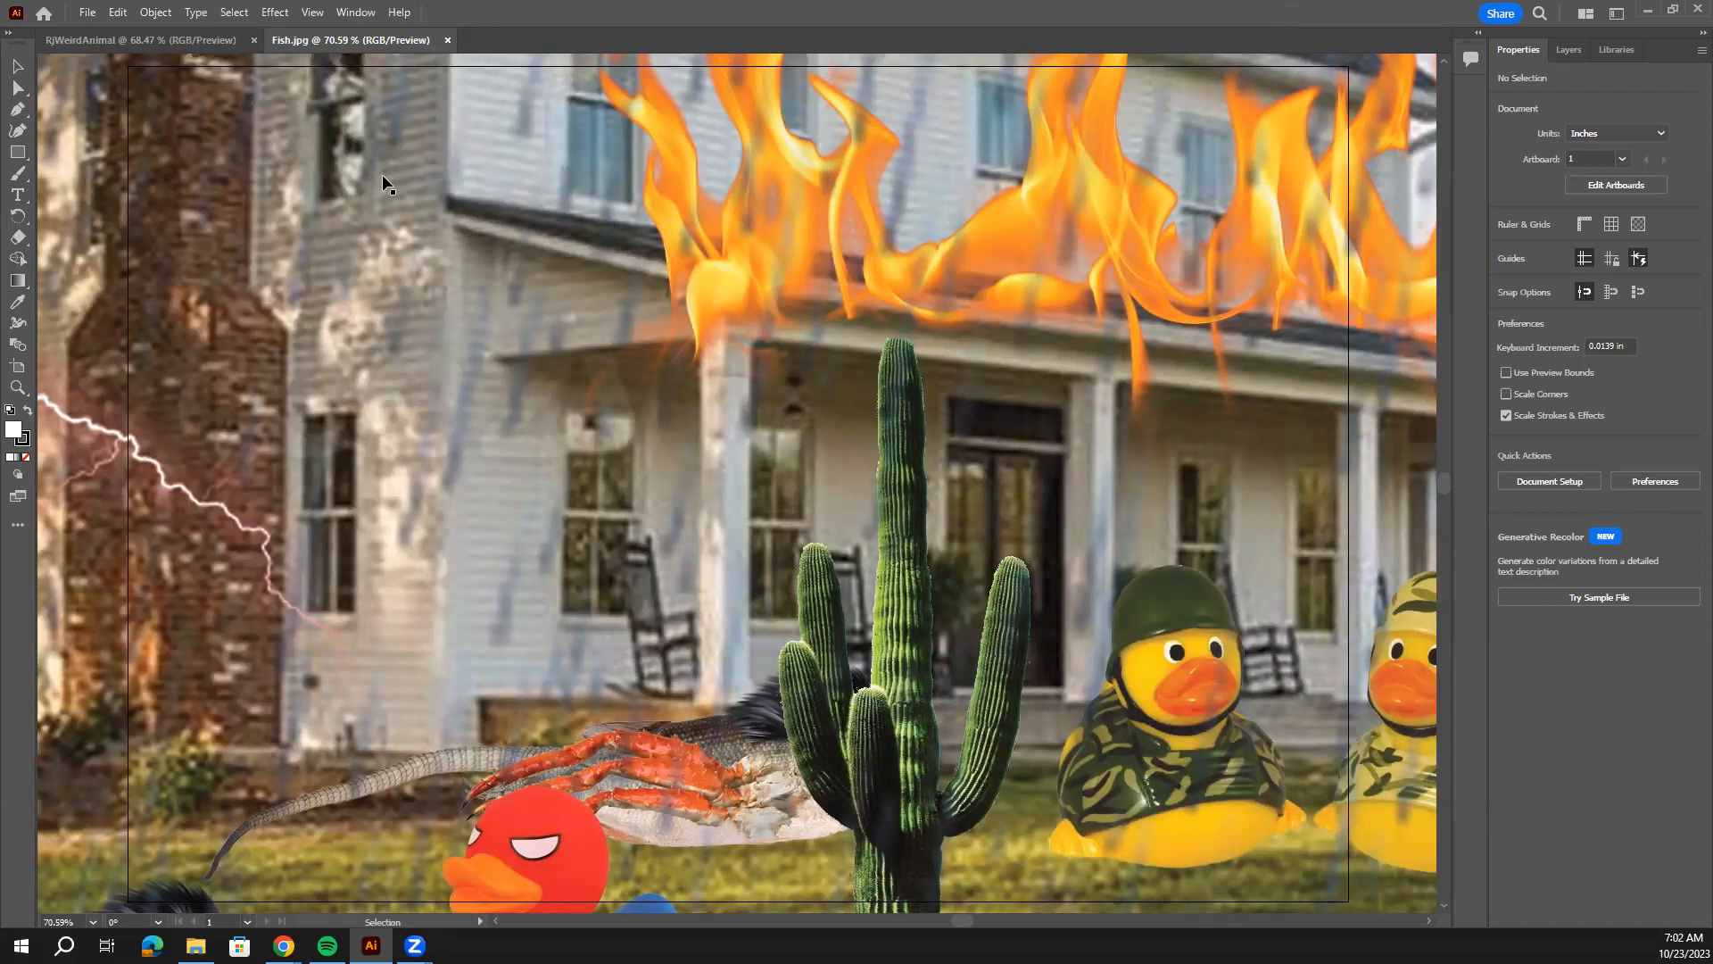
Transfer the whole Fish.jpg image into the RjWeirdAnimal document with the Selection tool.
key("ctrl+minus")
key("ctrl+minus")
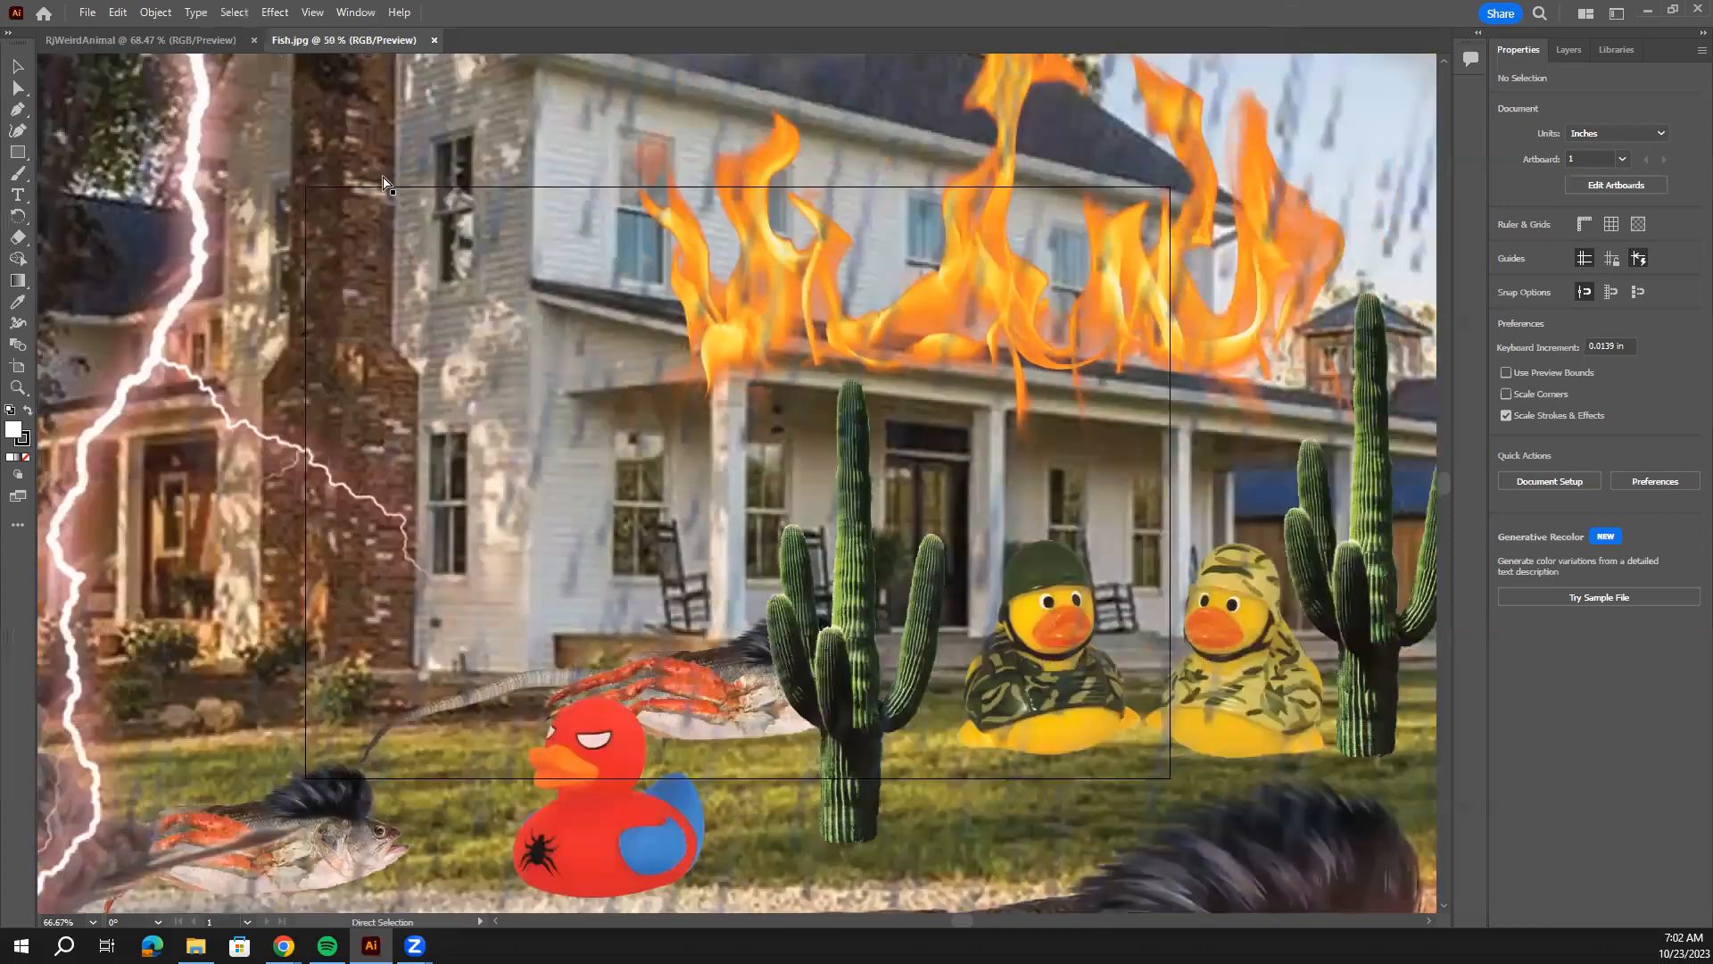
key("ctrl+minus")
key("ctrl+minus")
key("v")
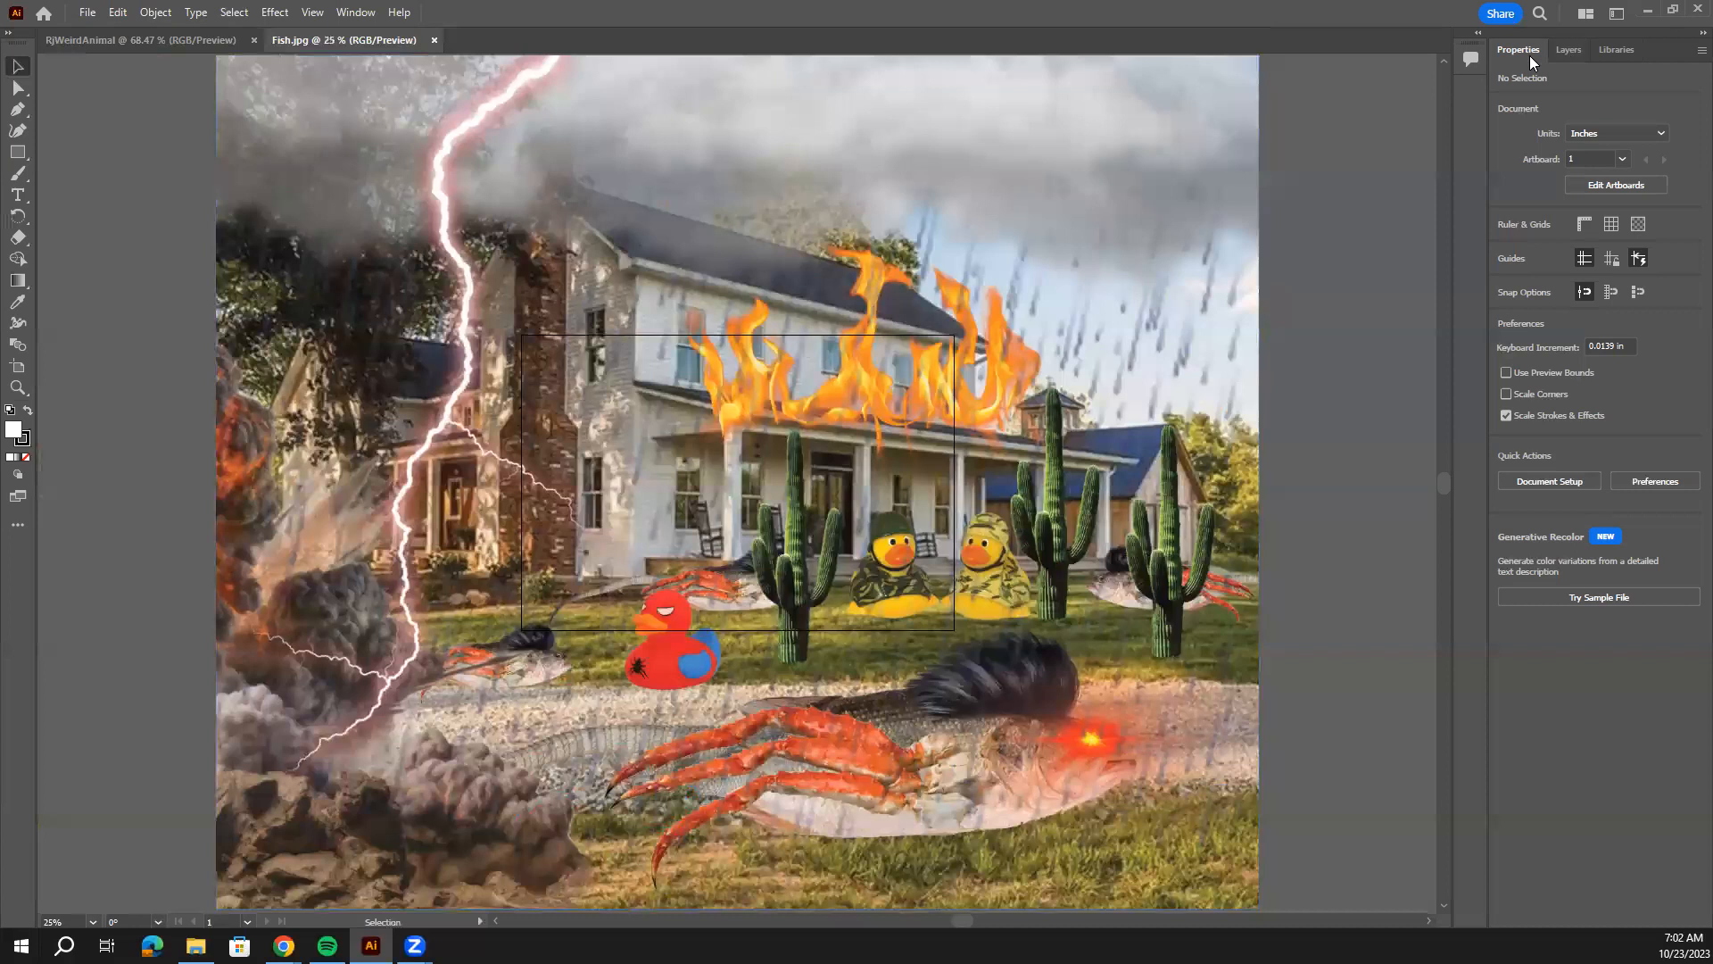
left_click_drag(483, 332, 250, 151)
mouse_move(190, 63)
left_mouse_down()
mouse_move(184, 37)
mouse_move(494, 384)
mouse_move(798, 463)
left_mouse_up()
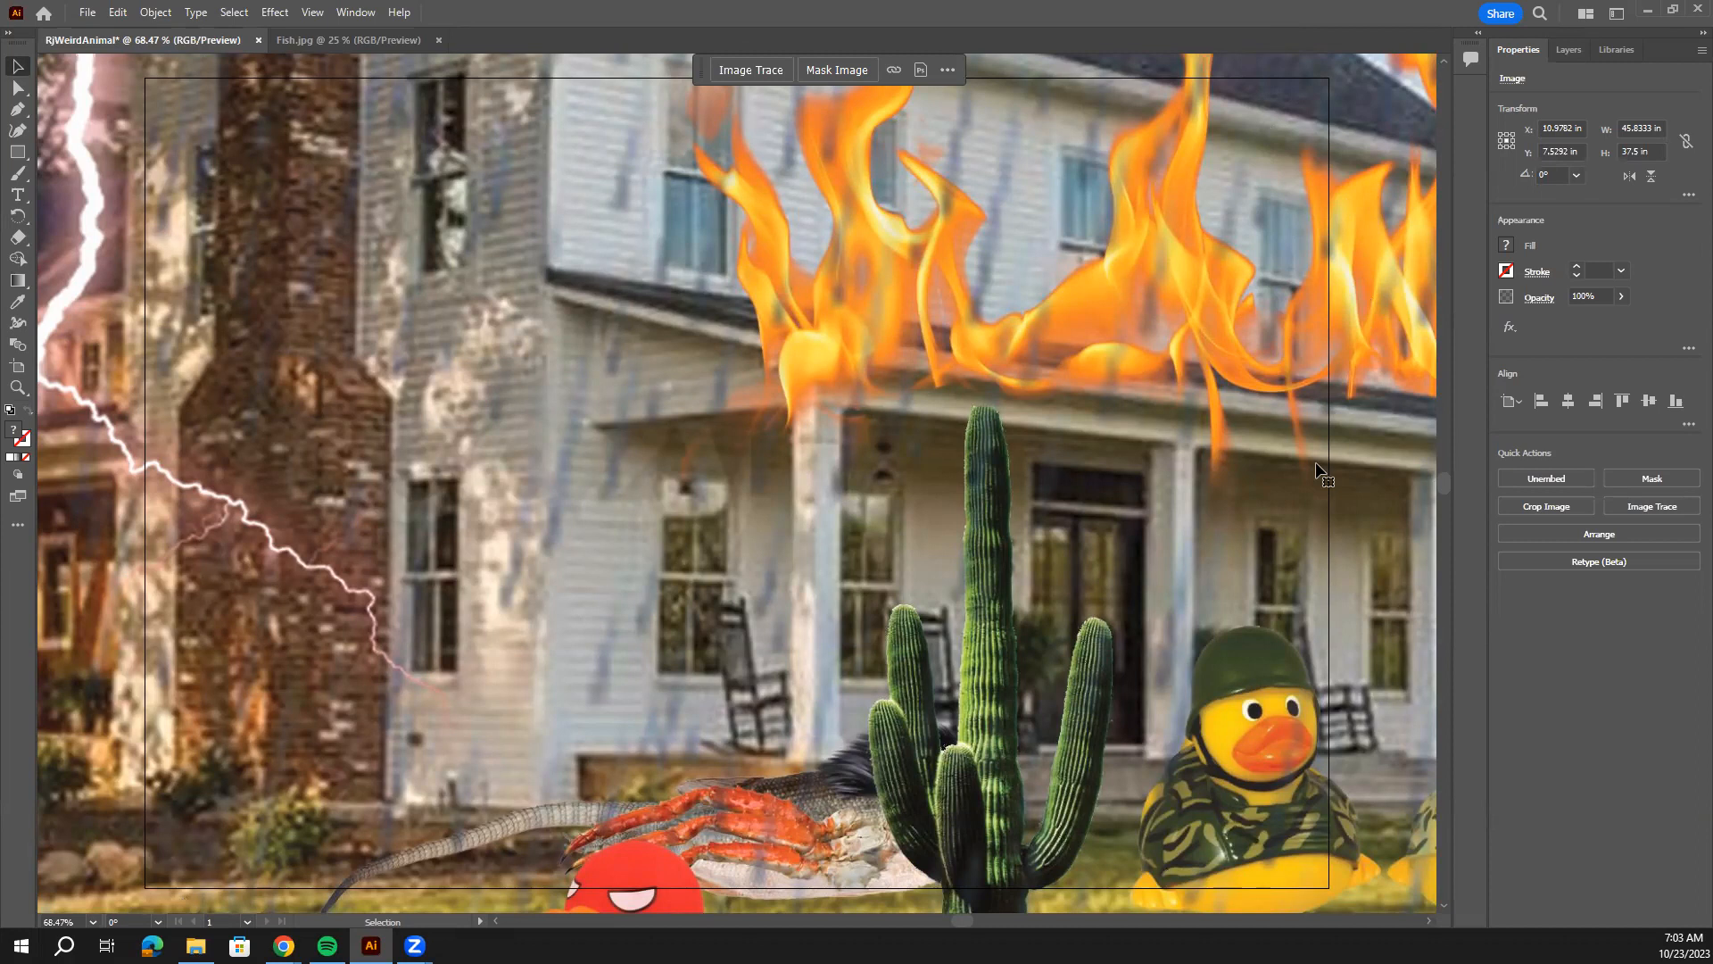
Scale the image down proportionally to about 21.4 by 17.5 in and move it over the artboard.
key("ctrl+minus")
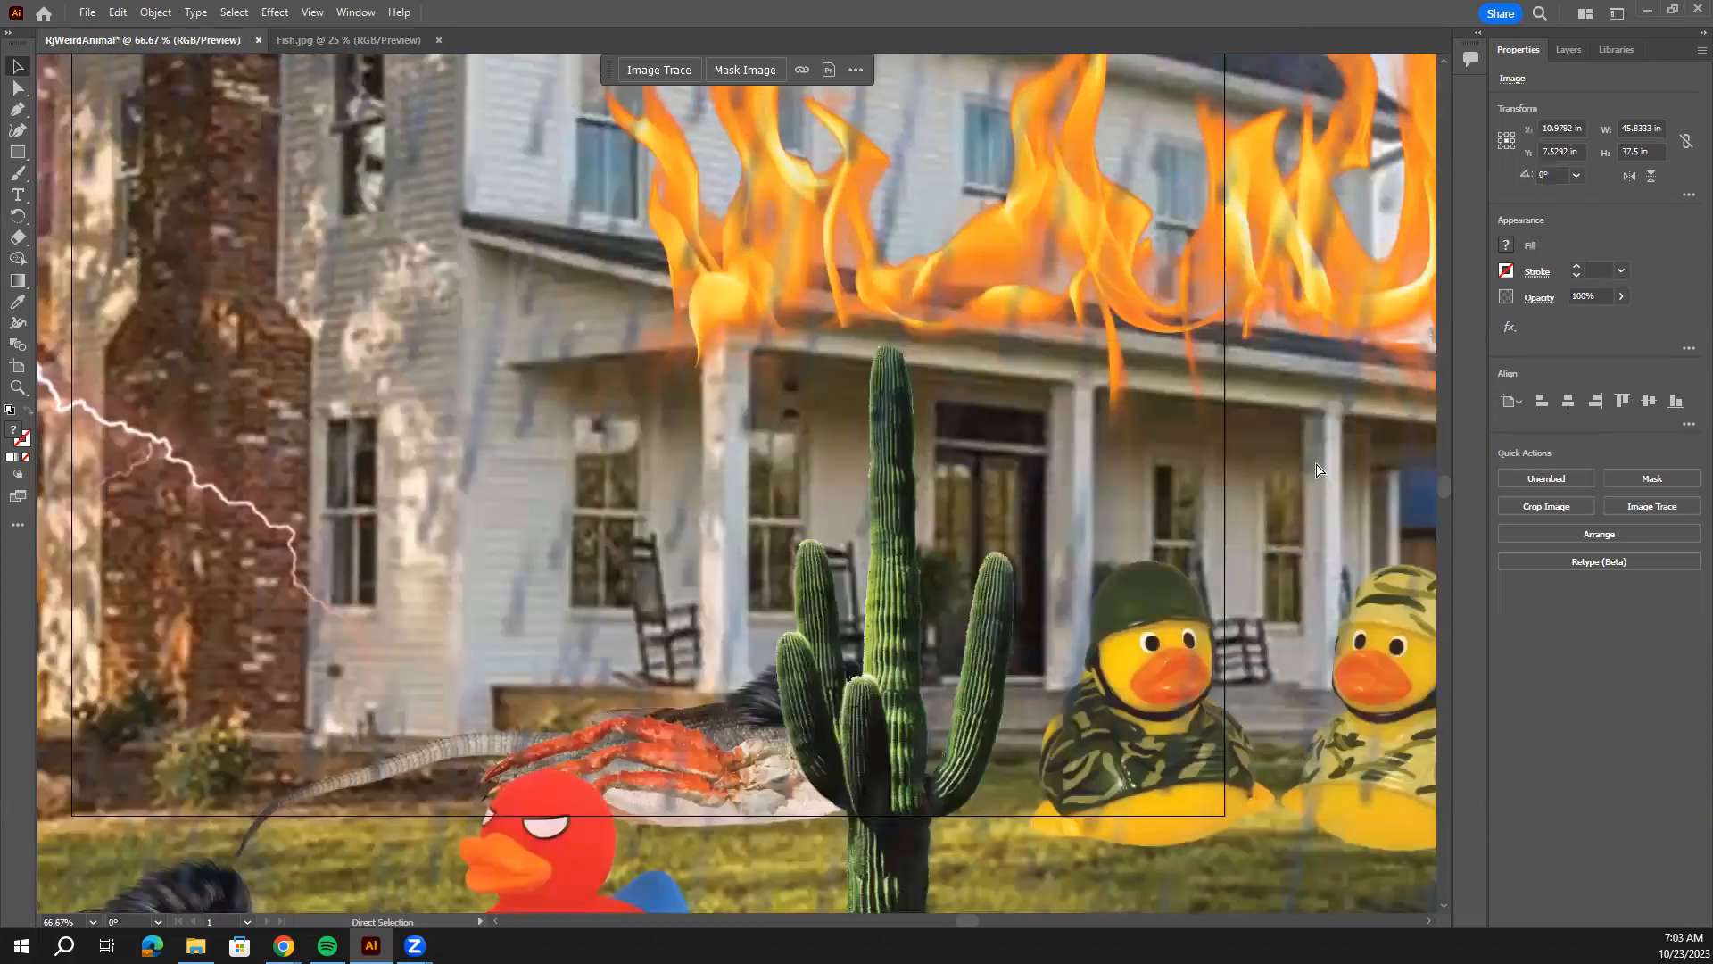
key("ctrl+minus")
key("ctrl+minus")
key("ctrl+minus")
key("ctrl+minus")
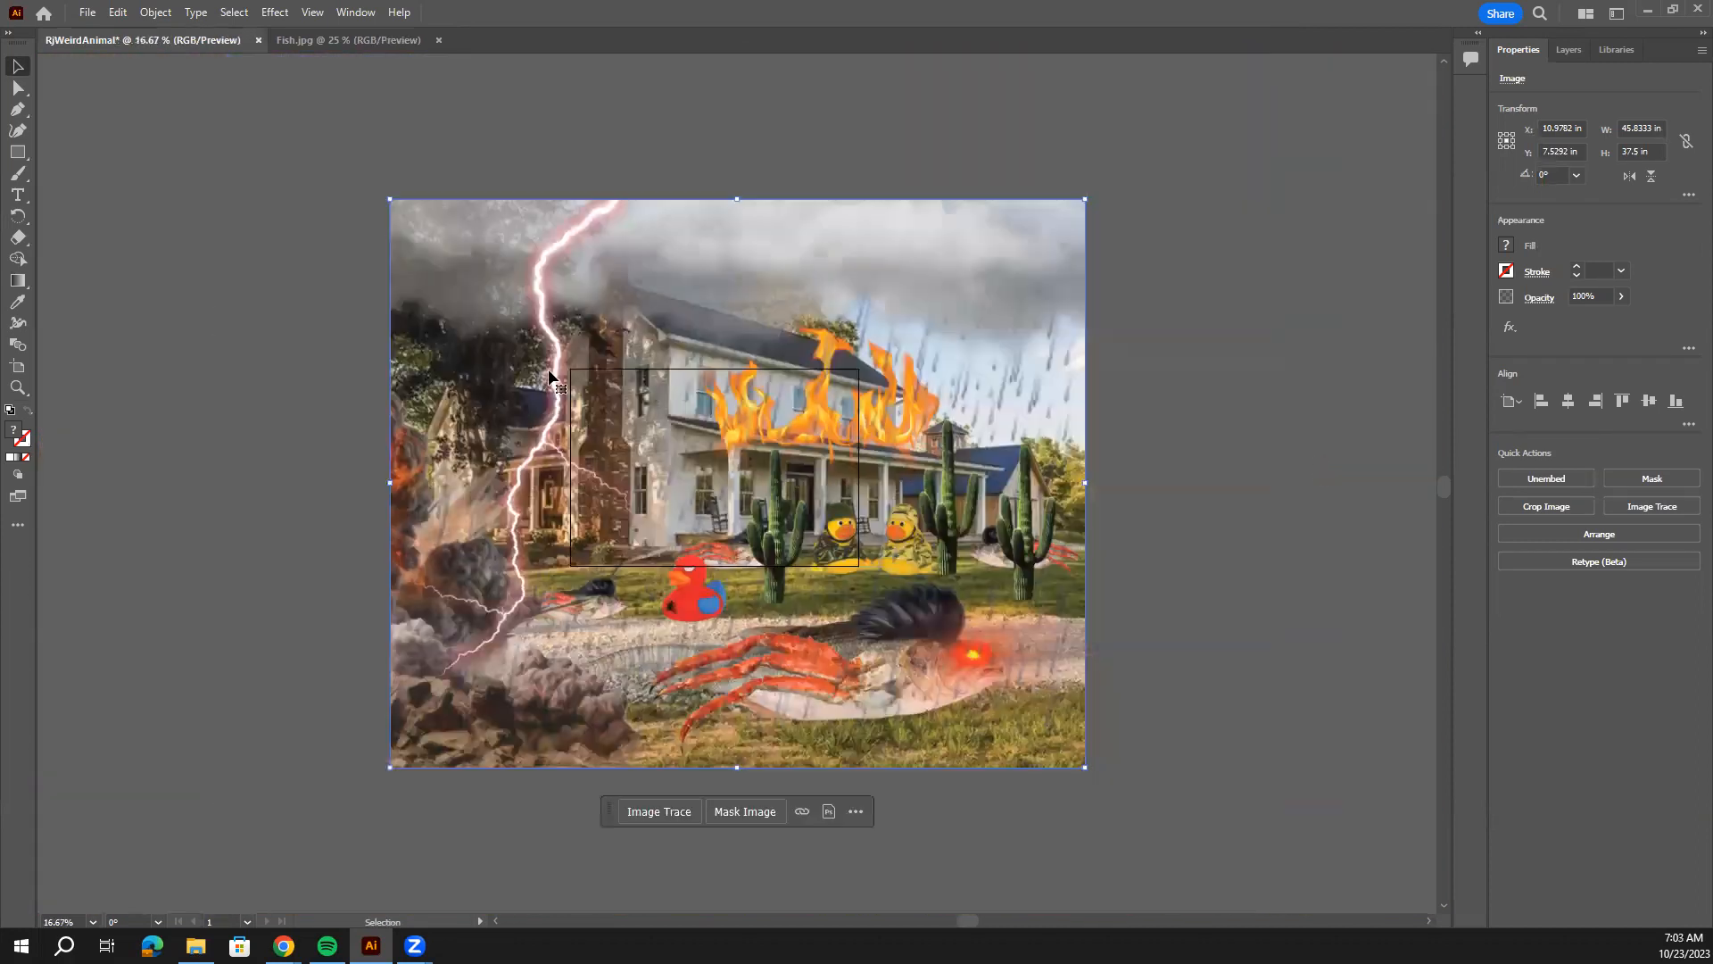
left_click_drag(390, 200, 761, 503)
left_click_drag(879, 587, 684, 435)
Align the image's upper-left corner with the artboard's and scale it proportionally to the artboard's width, about 19 by 15.5 in.
key("ctrl+plus")
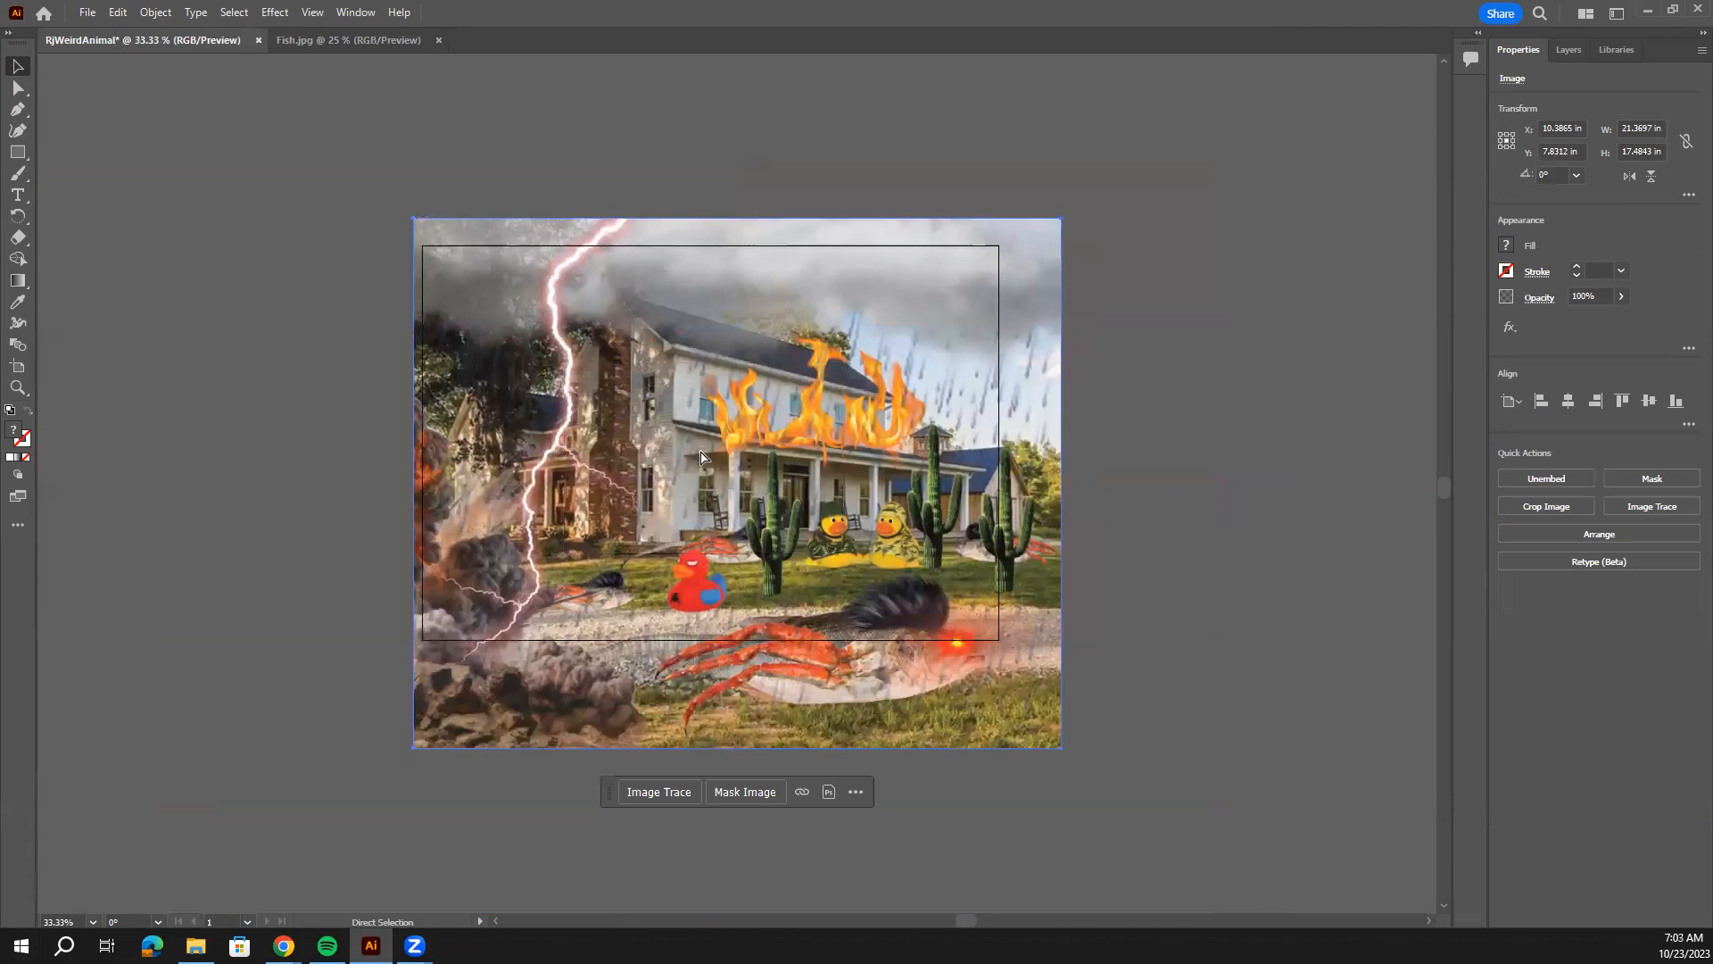
key("ctrl+plus")
key("ctrl+minus")
left_click_drag(453, 228, 464, 256)
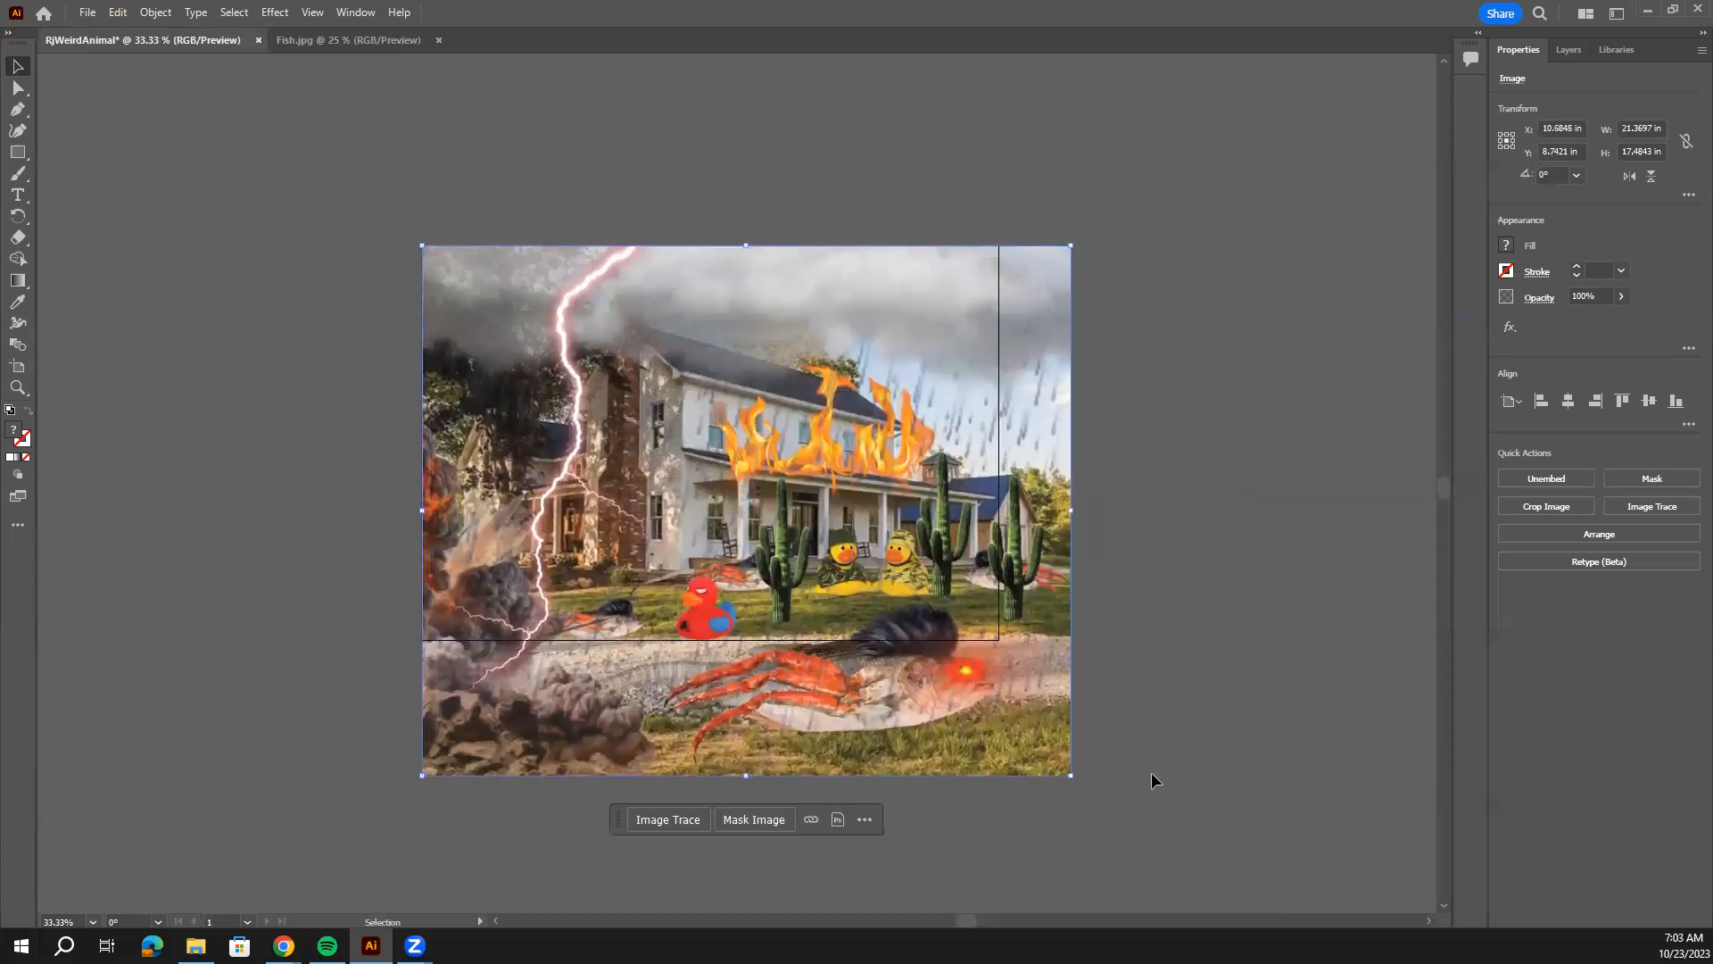
left_click_drag(1063, 773, 997, 716)
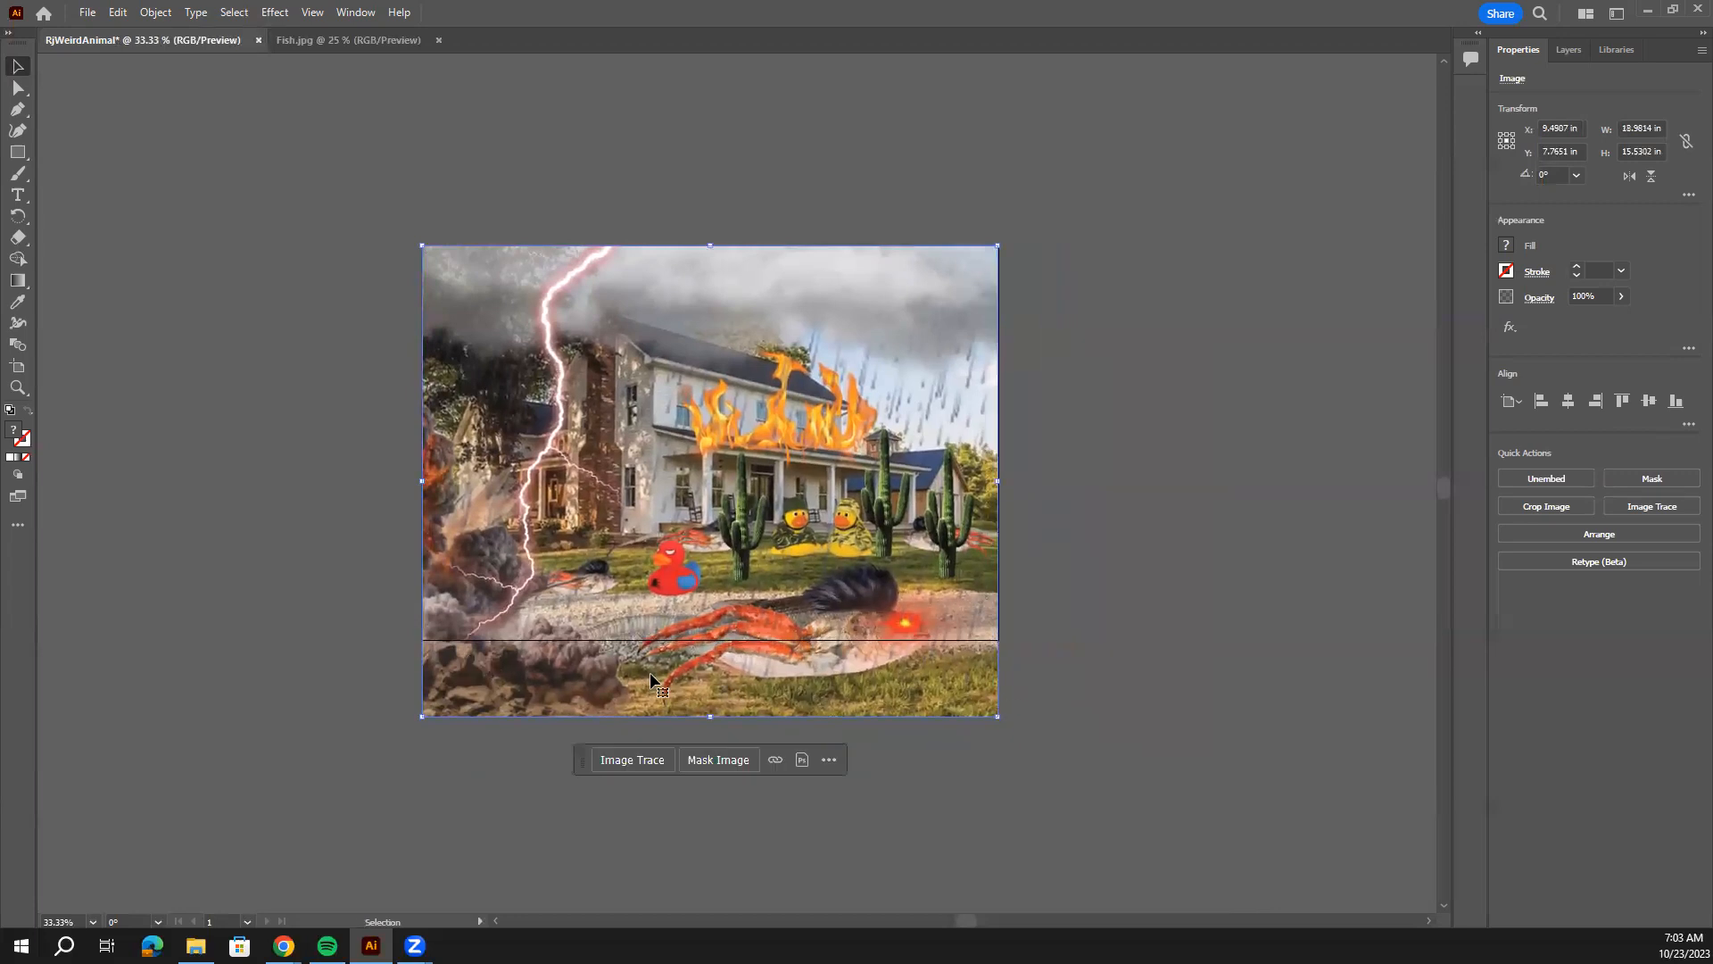
Move the image straight up to about Y 6.2 in, so it overhangs the artboard's upper and lower edges.
key("Up")
key("Up")
key("Up")
left_click_drag(745, 601, 746, 553)
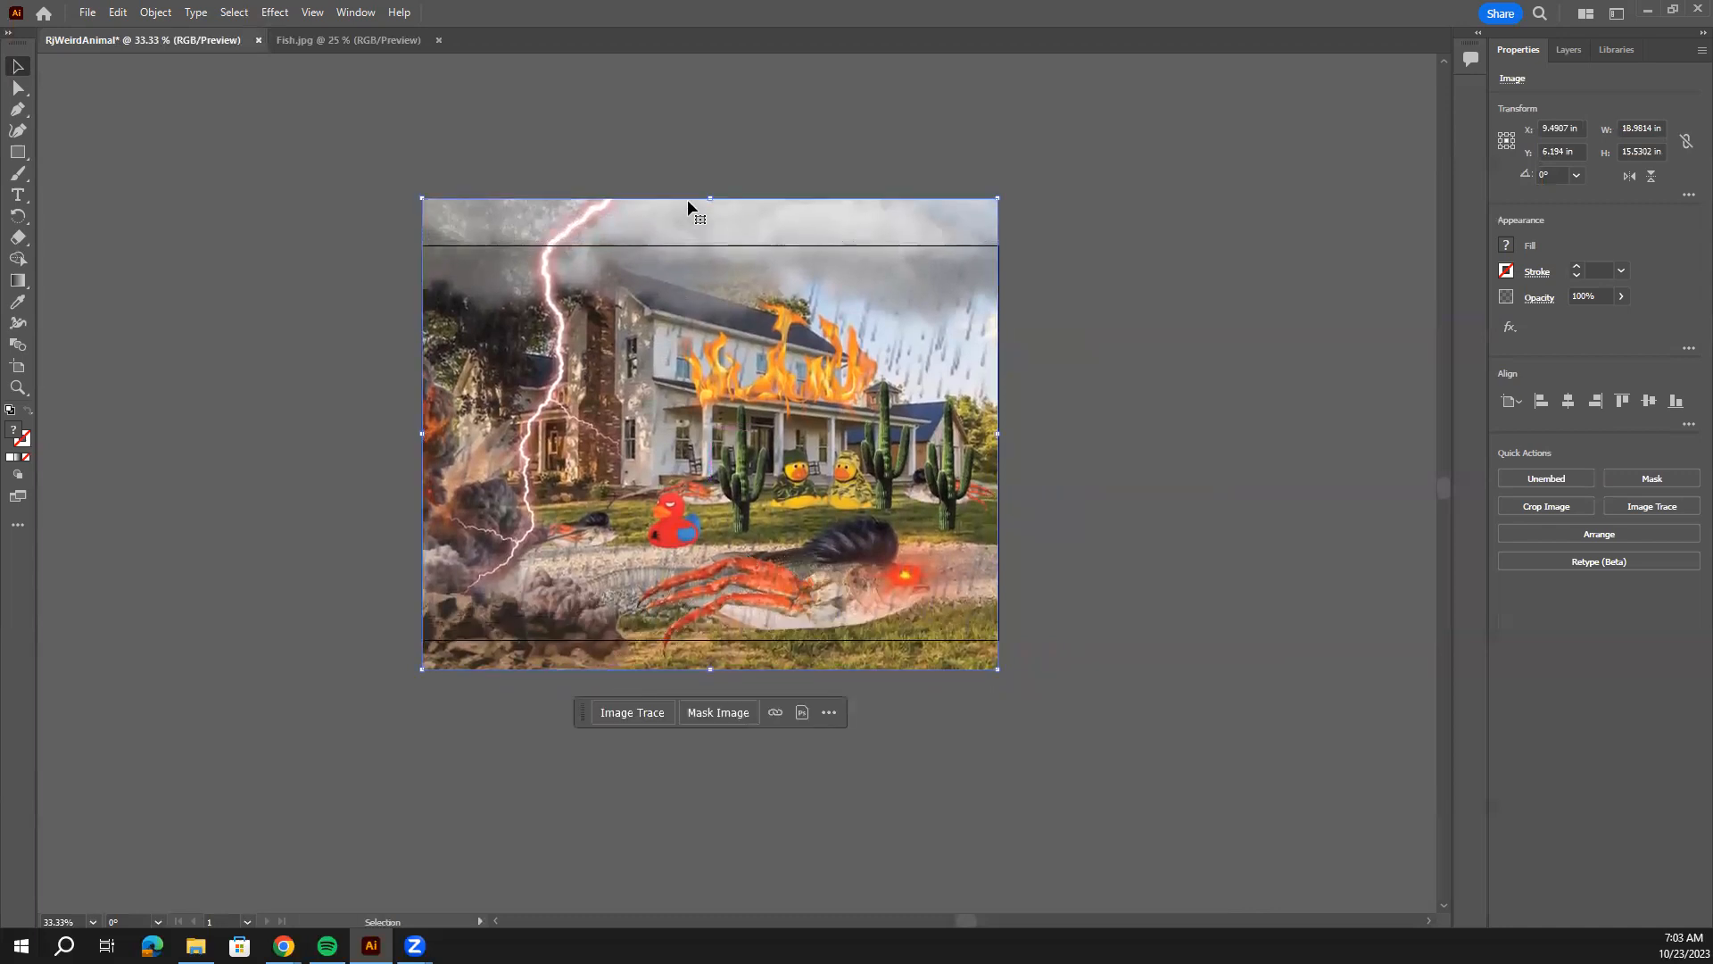
left_click_drag(710, 198, 711, 247)
key("ctrl+z")
left_click(1122, 612)
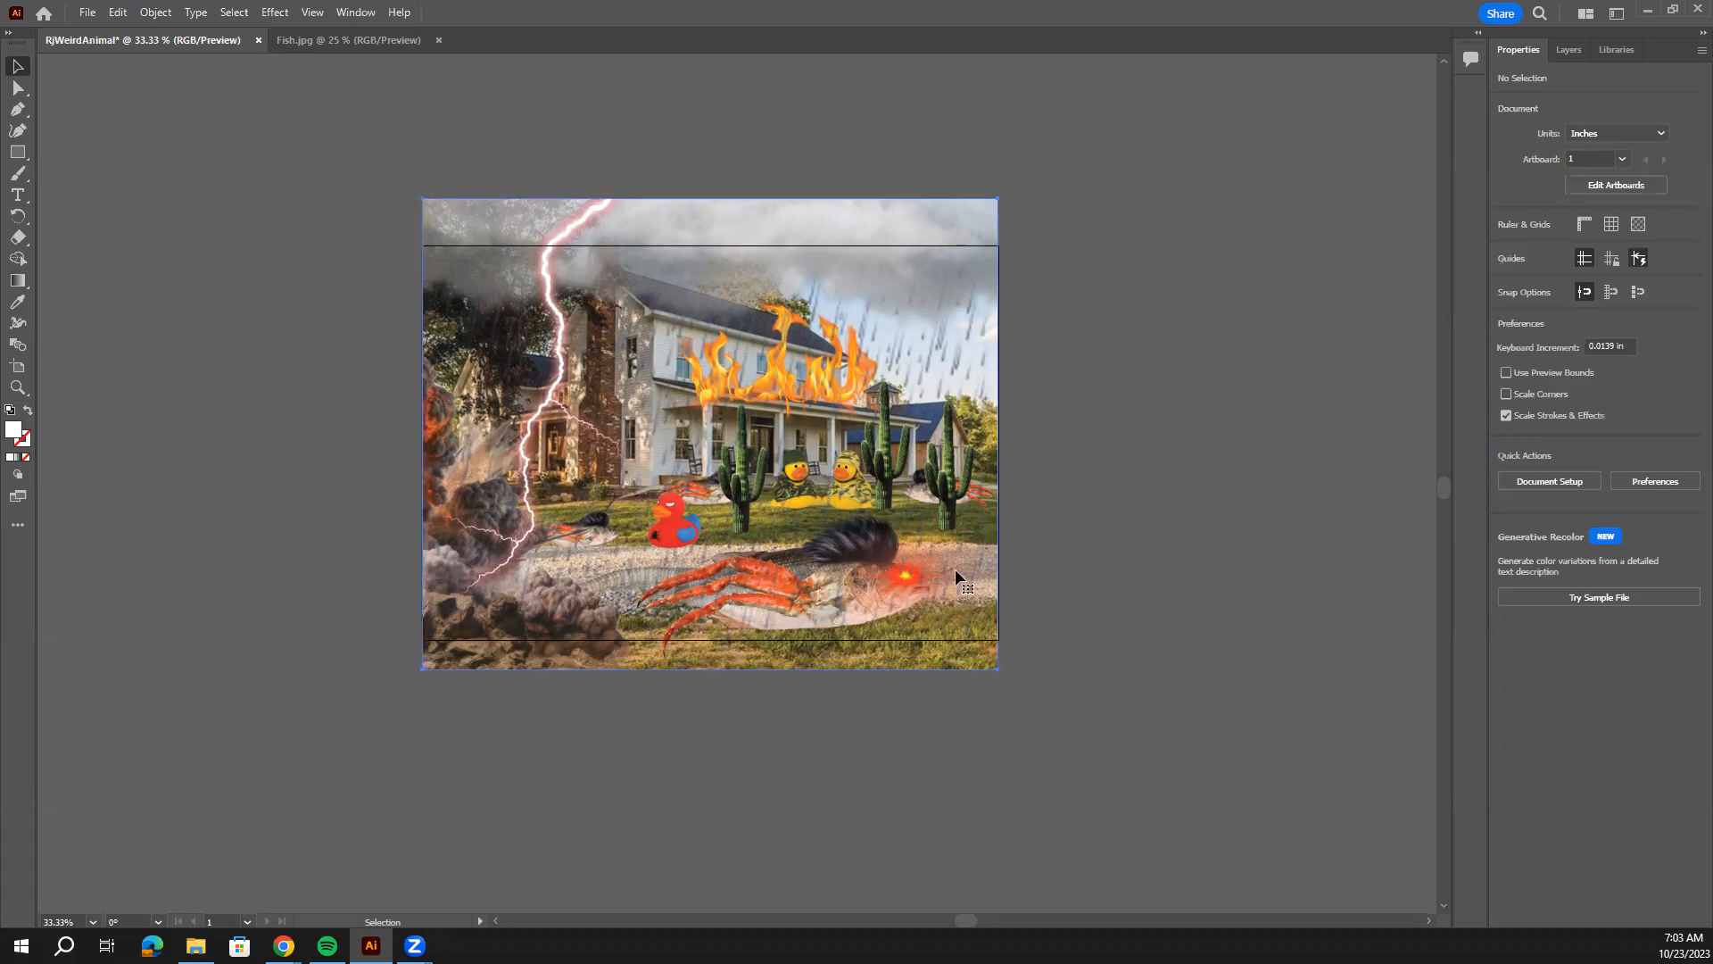
Stretch the image's right edge to the artboard's right edge, making the image about 18.99 in wide.
left_click(963, 502)
left_click_drag(957, 495, 959, 501)
left_click_drag(998, 434, 999, 434)
left_click(1109, 437)
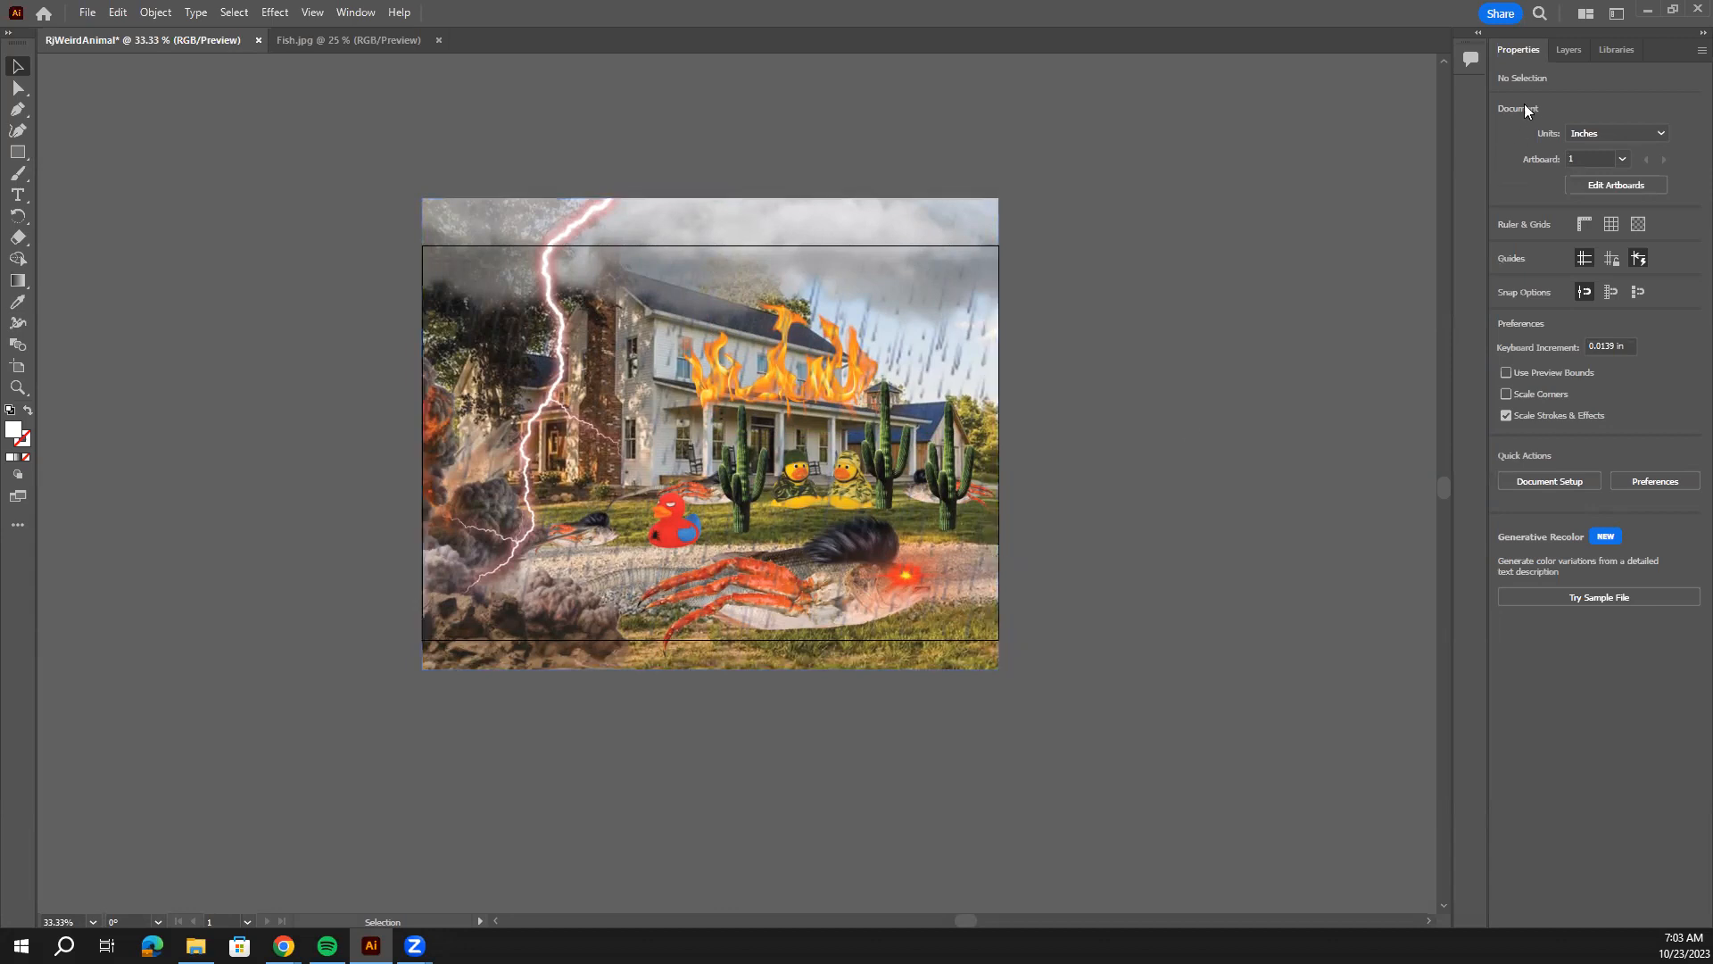
Add a new layer above Layer 1 and name it SpiderDuck.
left_click(1567, 49)
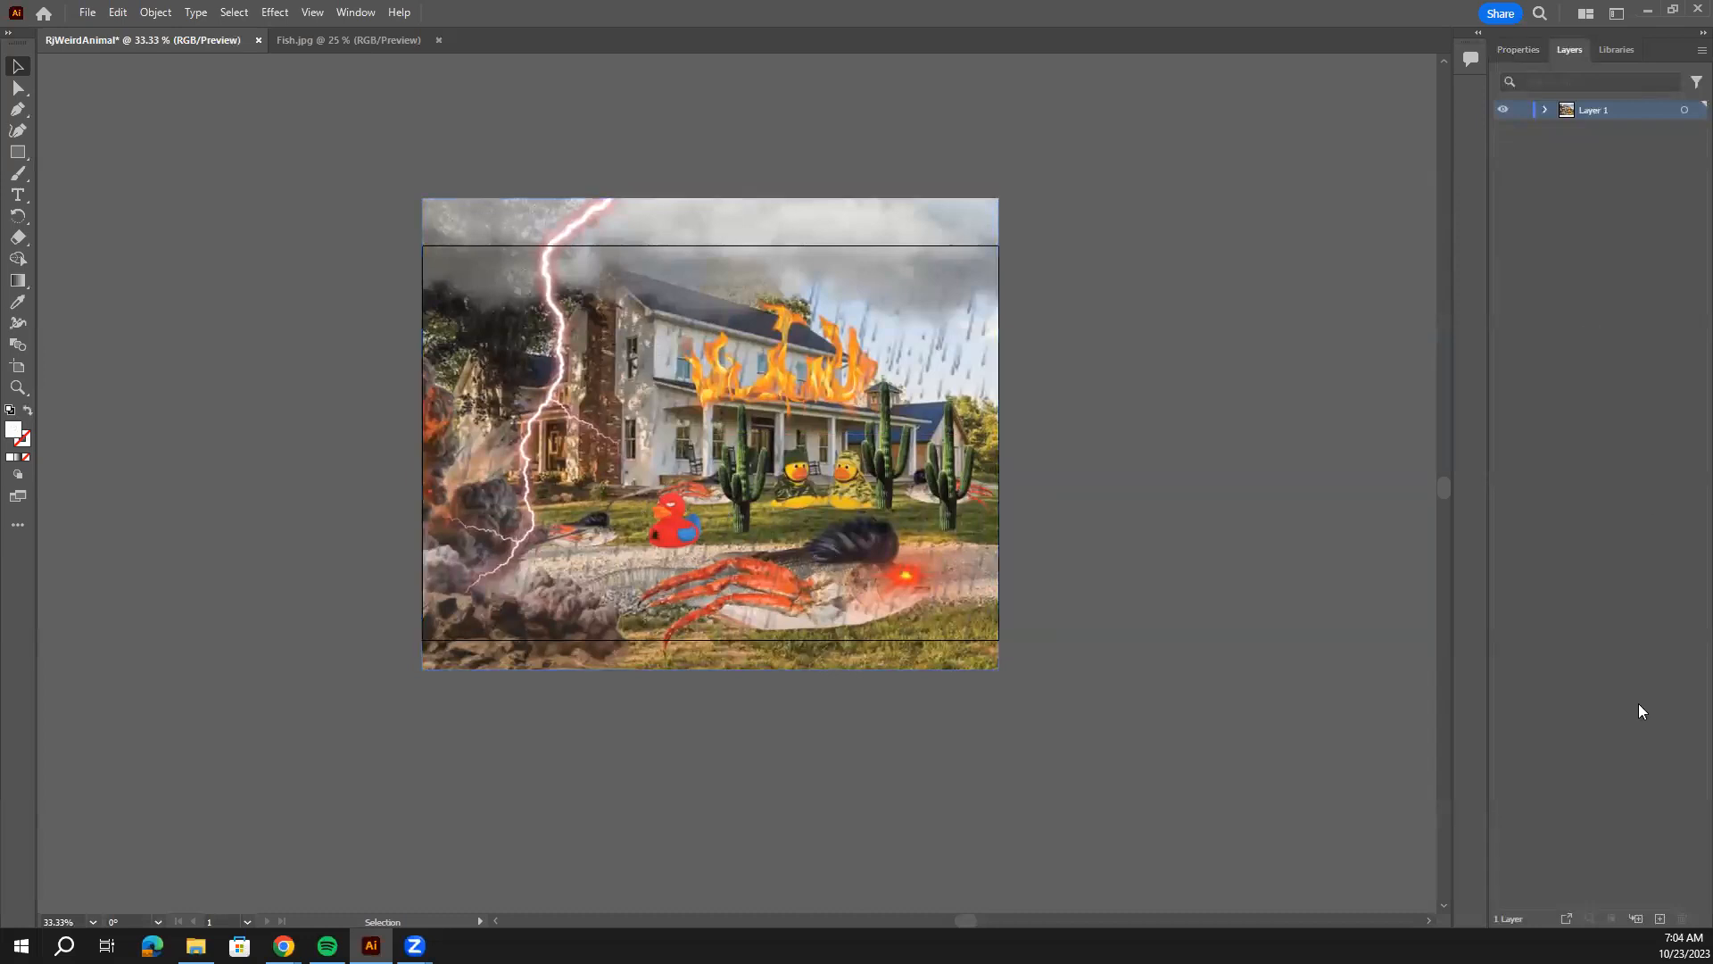
left_click(1659, 921)
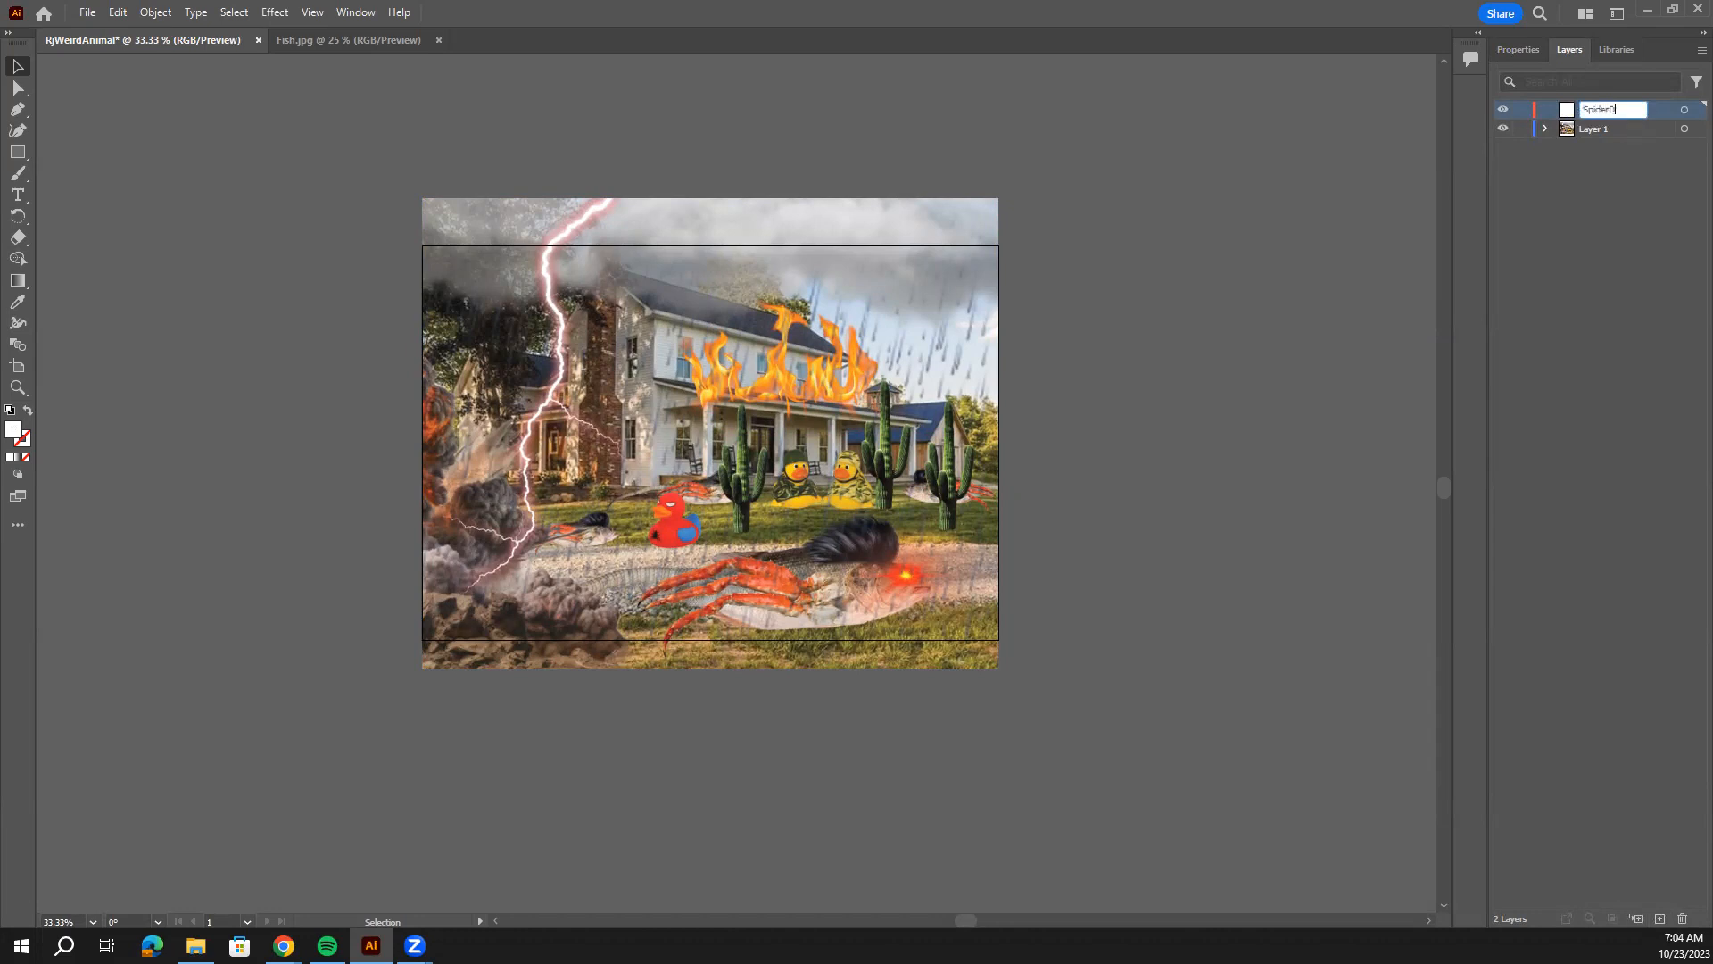
left_click(1640, 189)
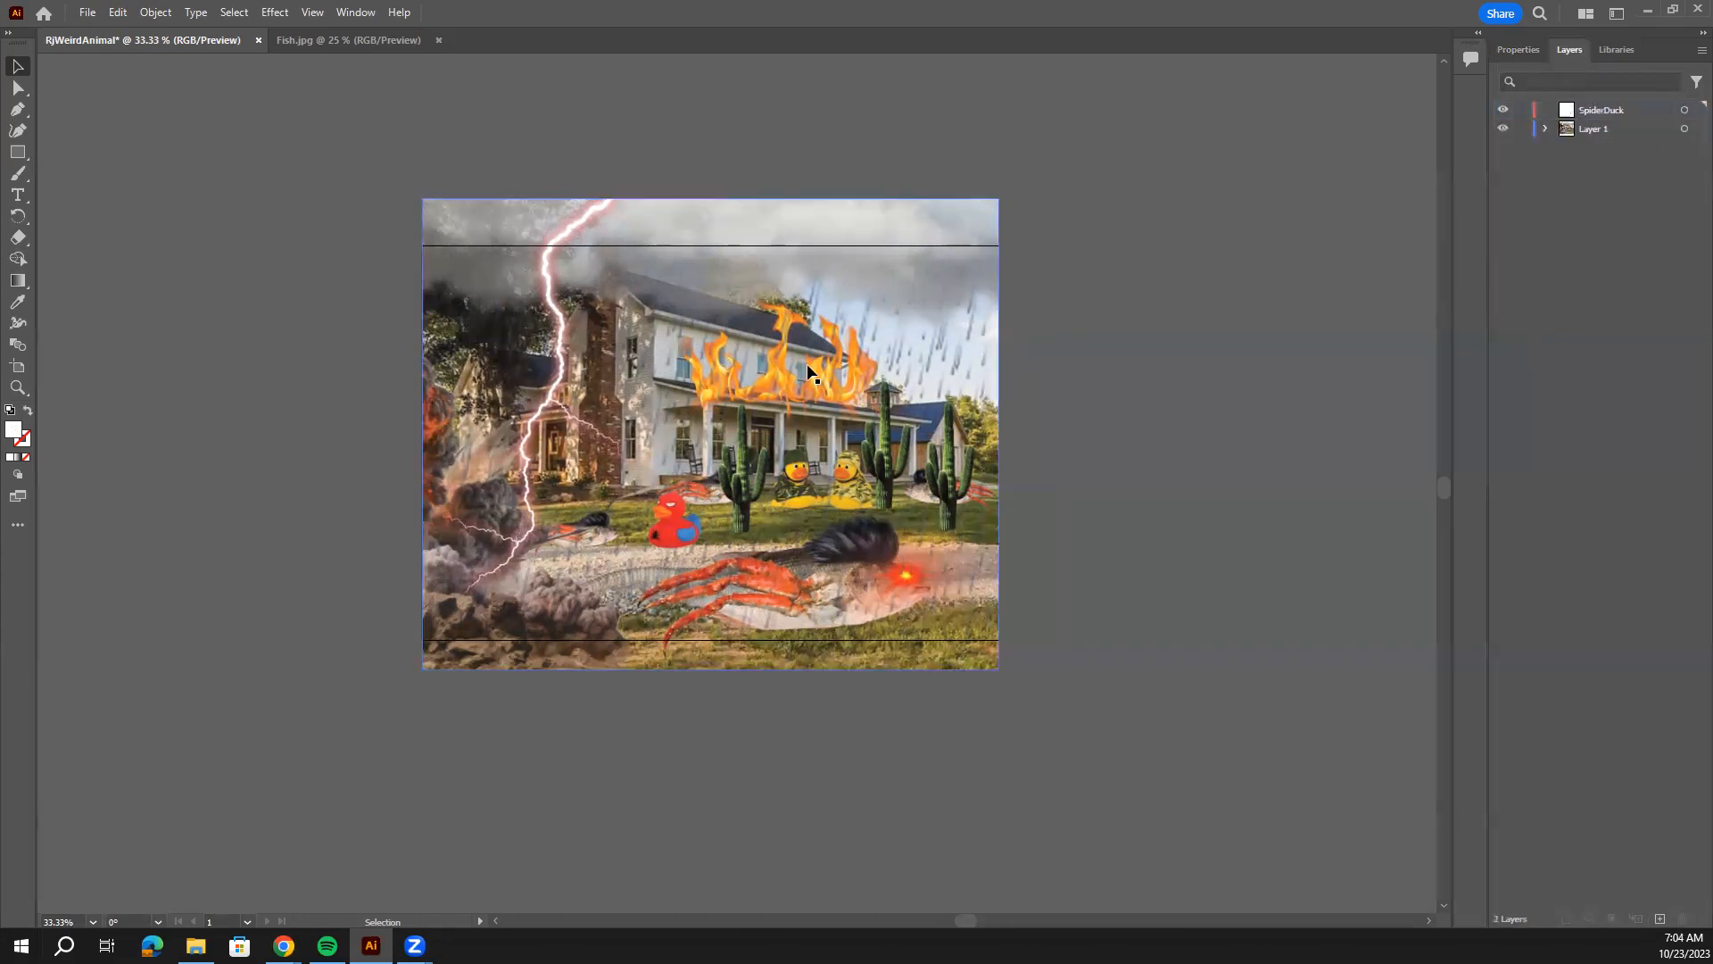
Rename Layer 1, which holds the image, as Background.
double_click(1594, 130)
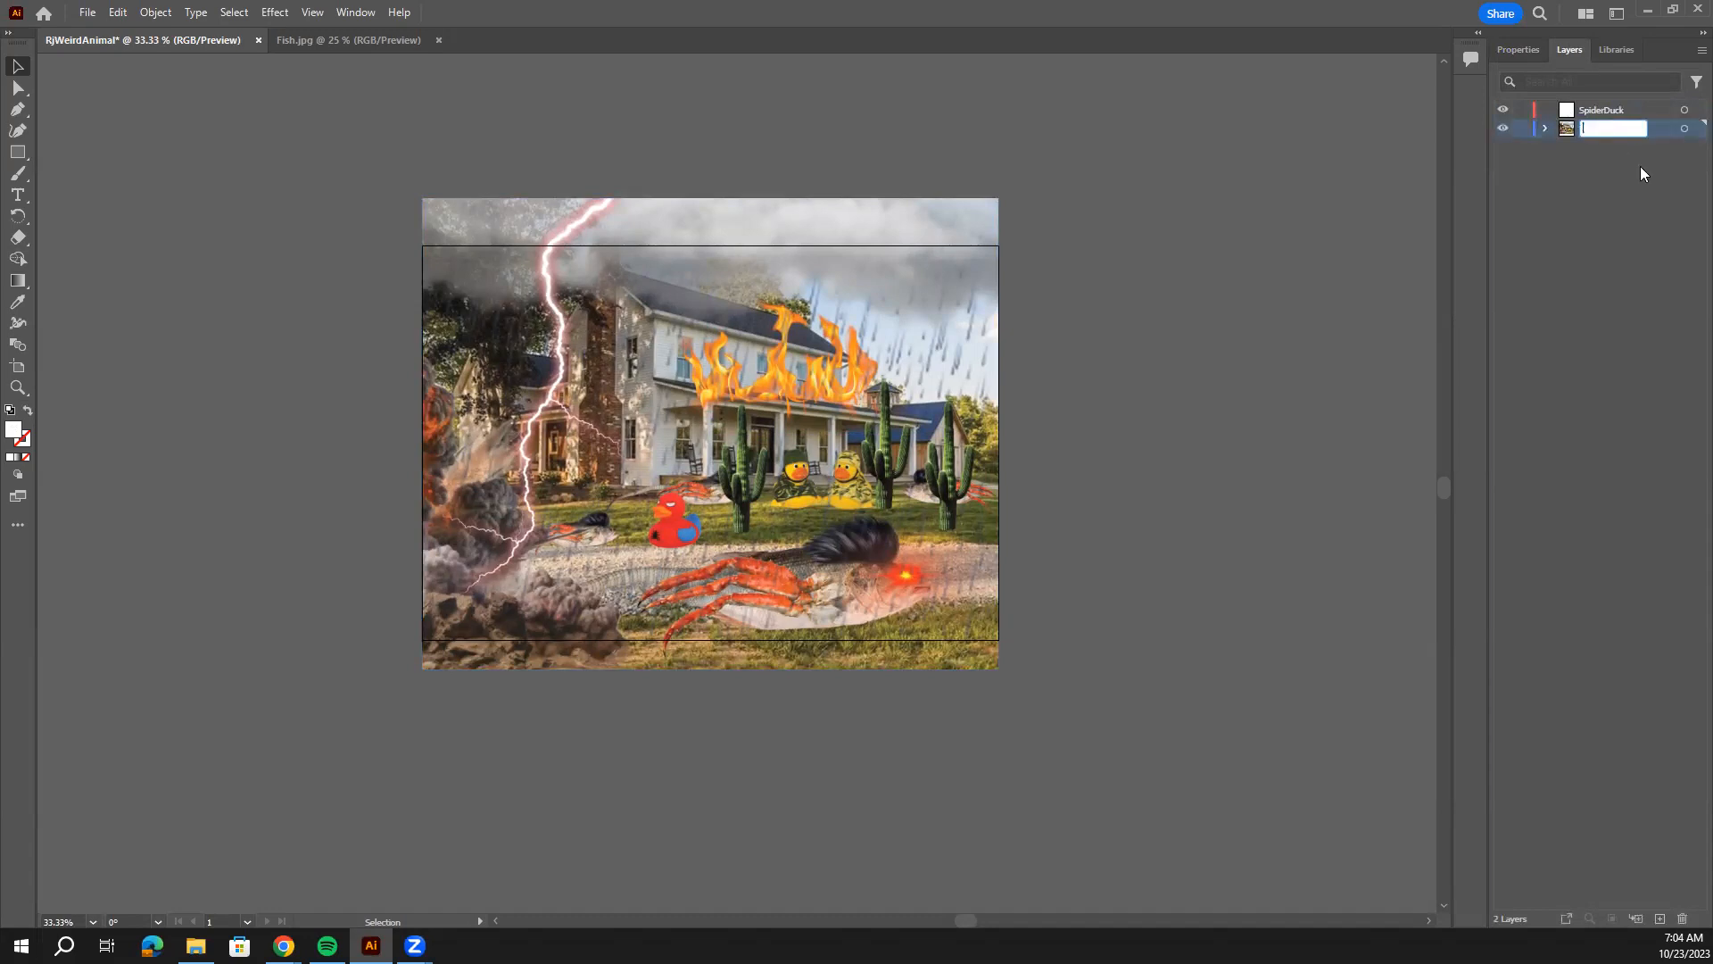
type("Background")
key("Return")
Toggle the Background layer's visibility off and back on to check which artwork it holds.
left_click(1503, 129)
left_click(1502, 130)
left_click(1502, 129)
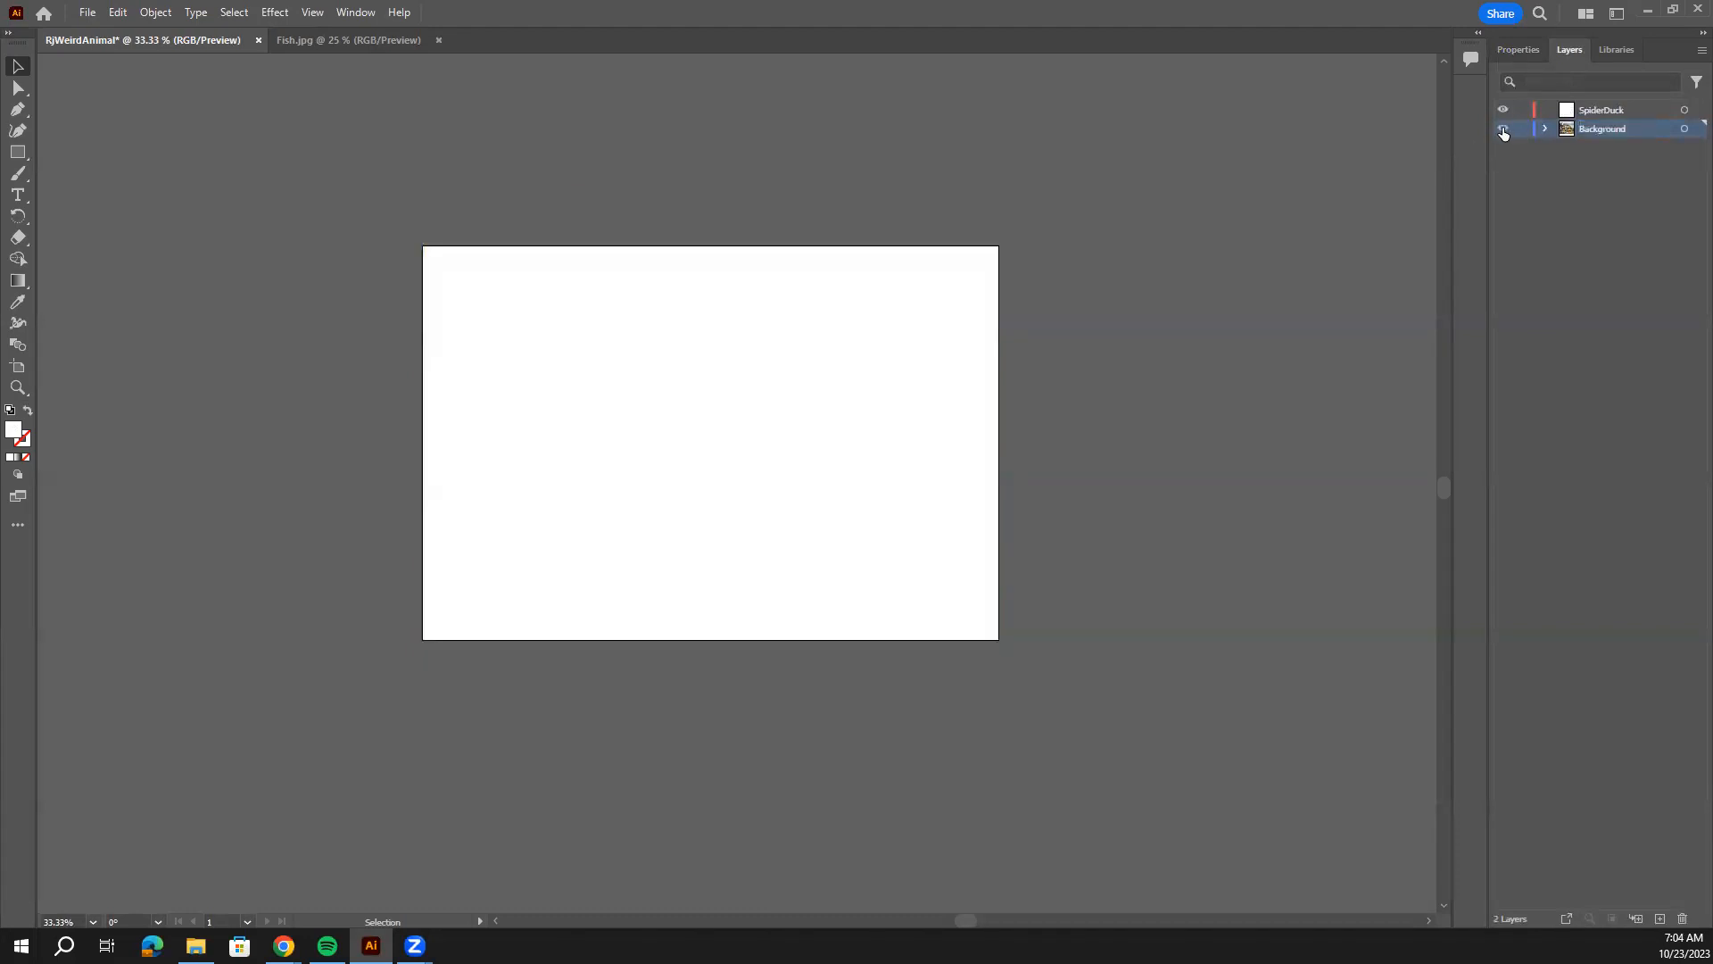
left_click(1503, 129)
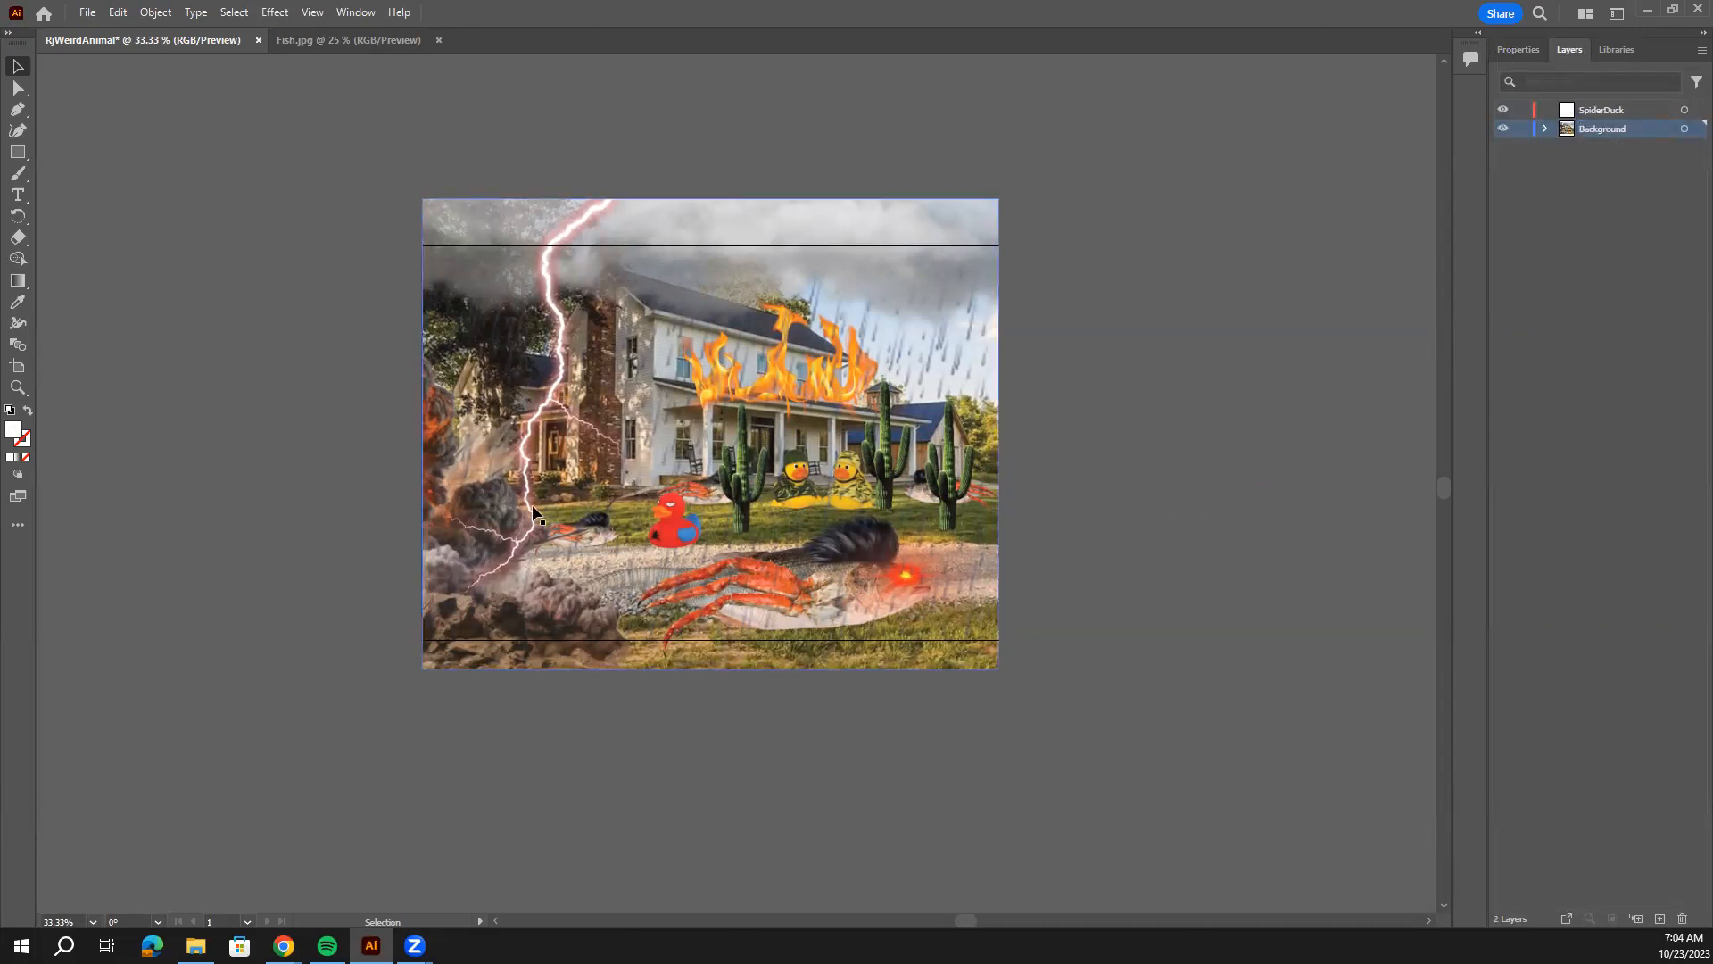
Lower the background image's opacity to about 58%.
left_click(1518, 50)
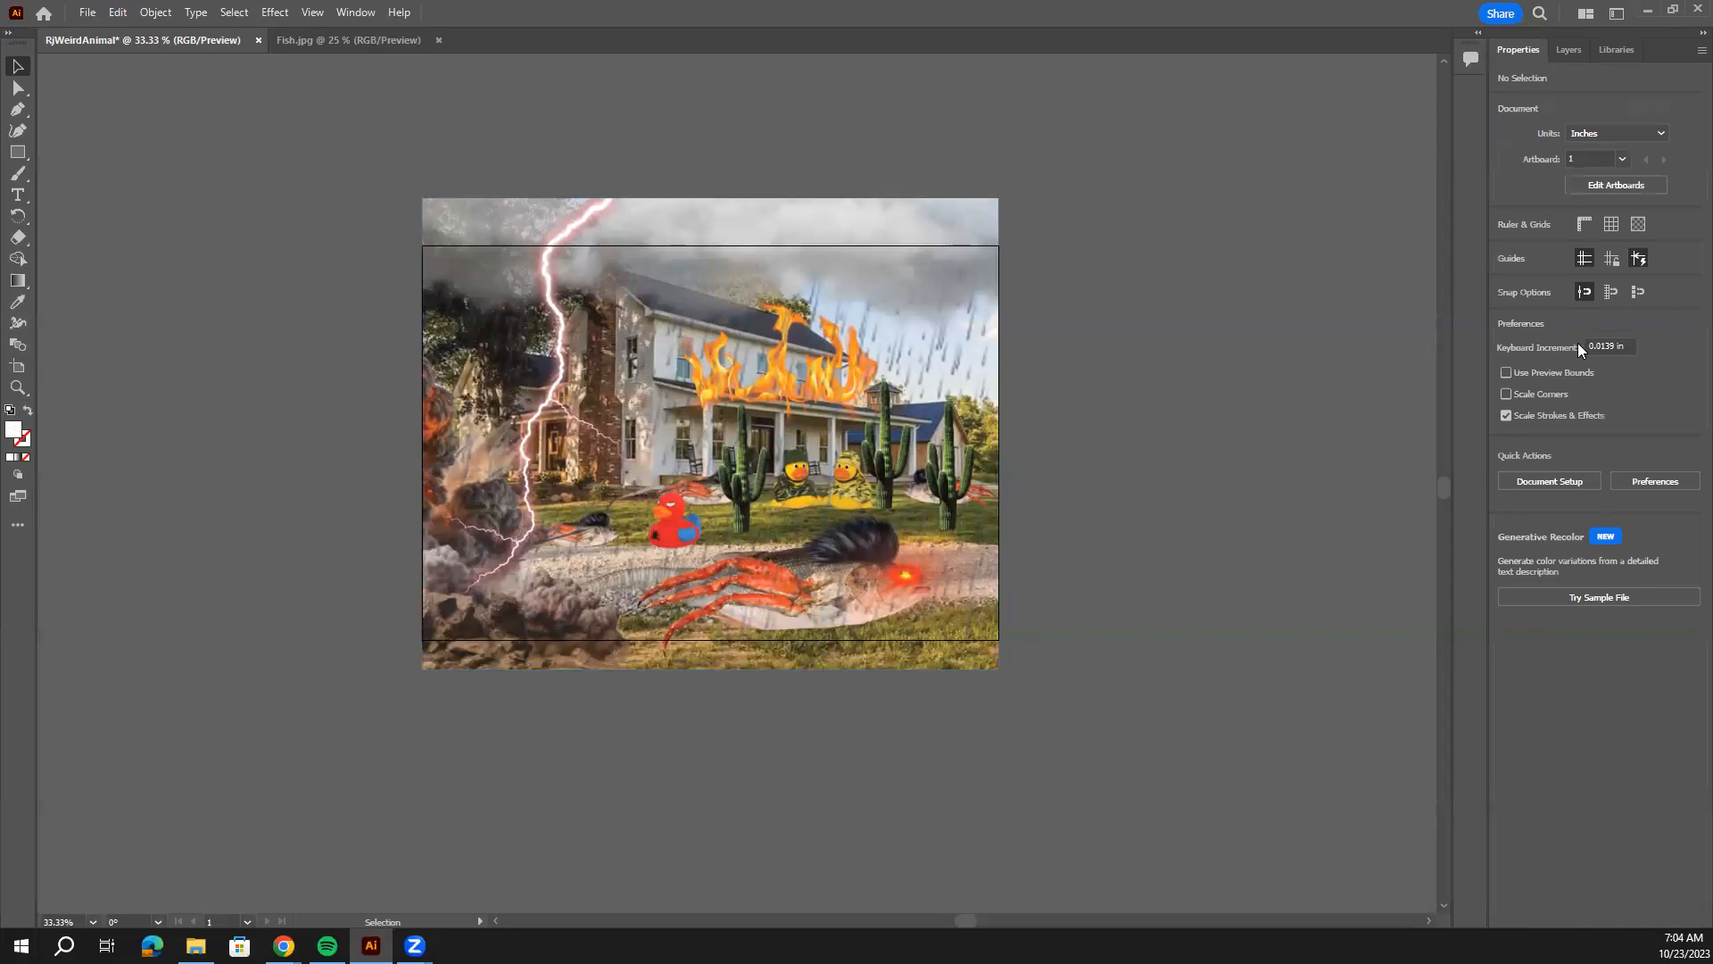
left_click(585, 430)
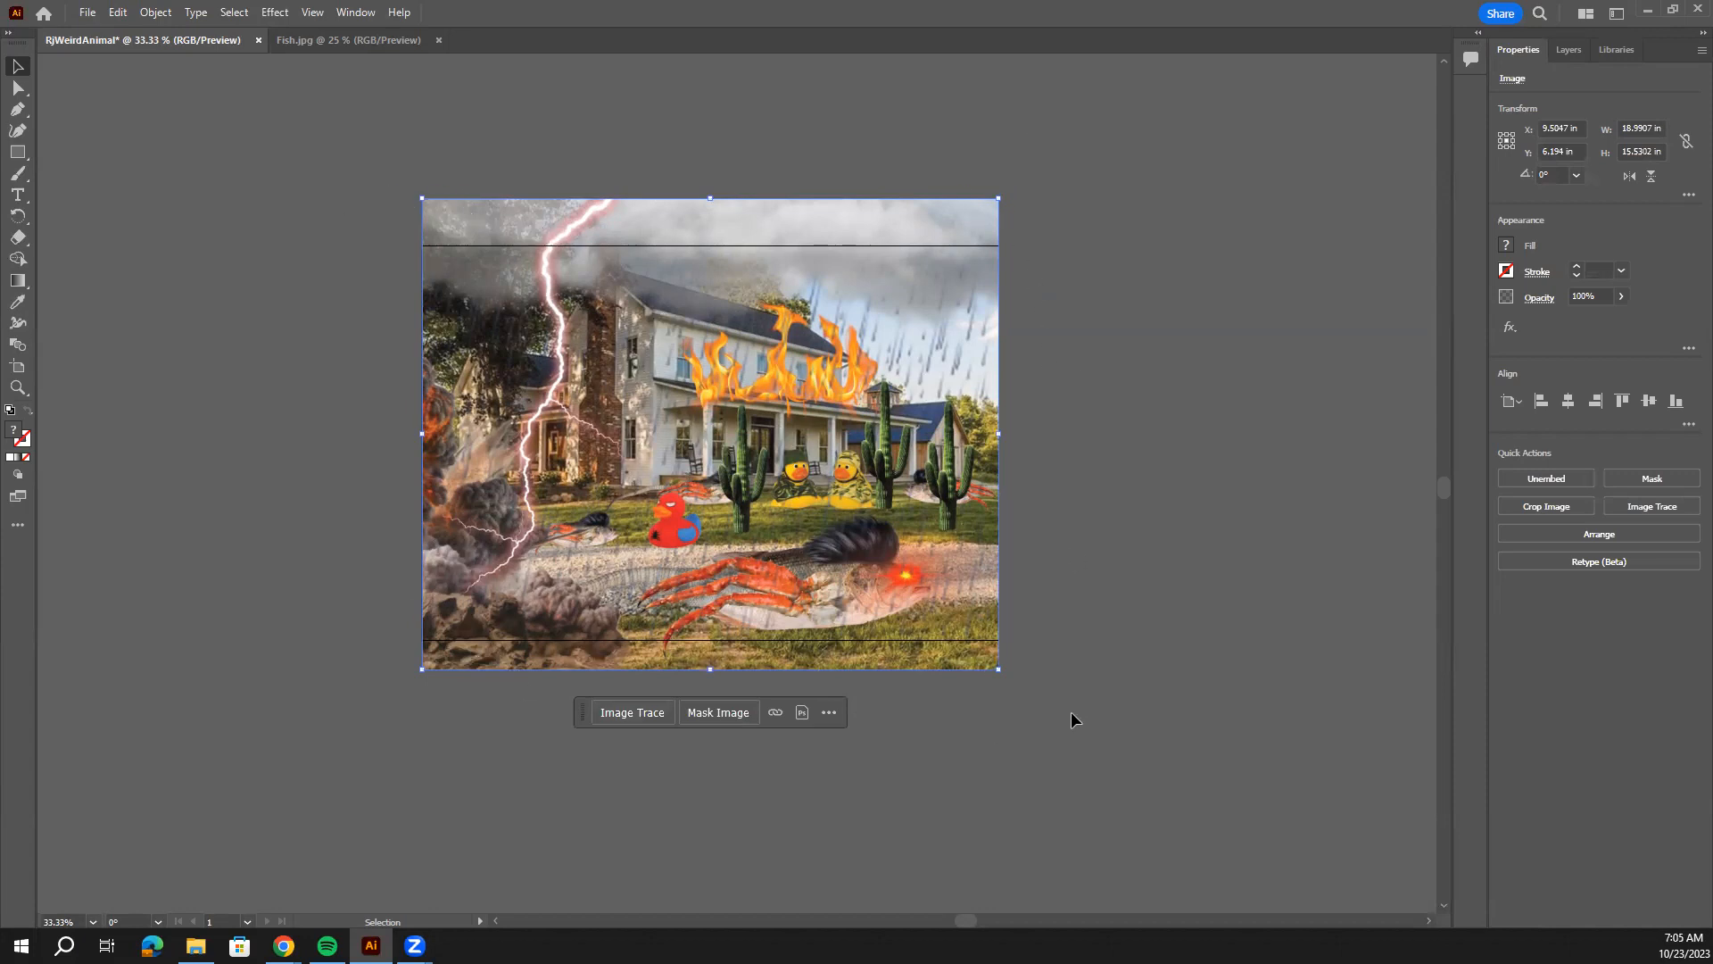
left_click(1165, 399)
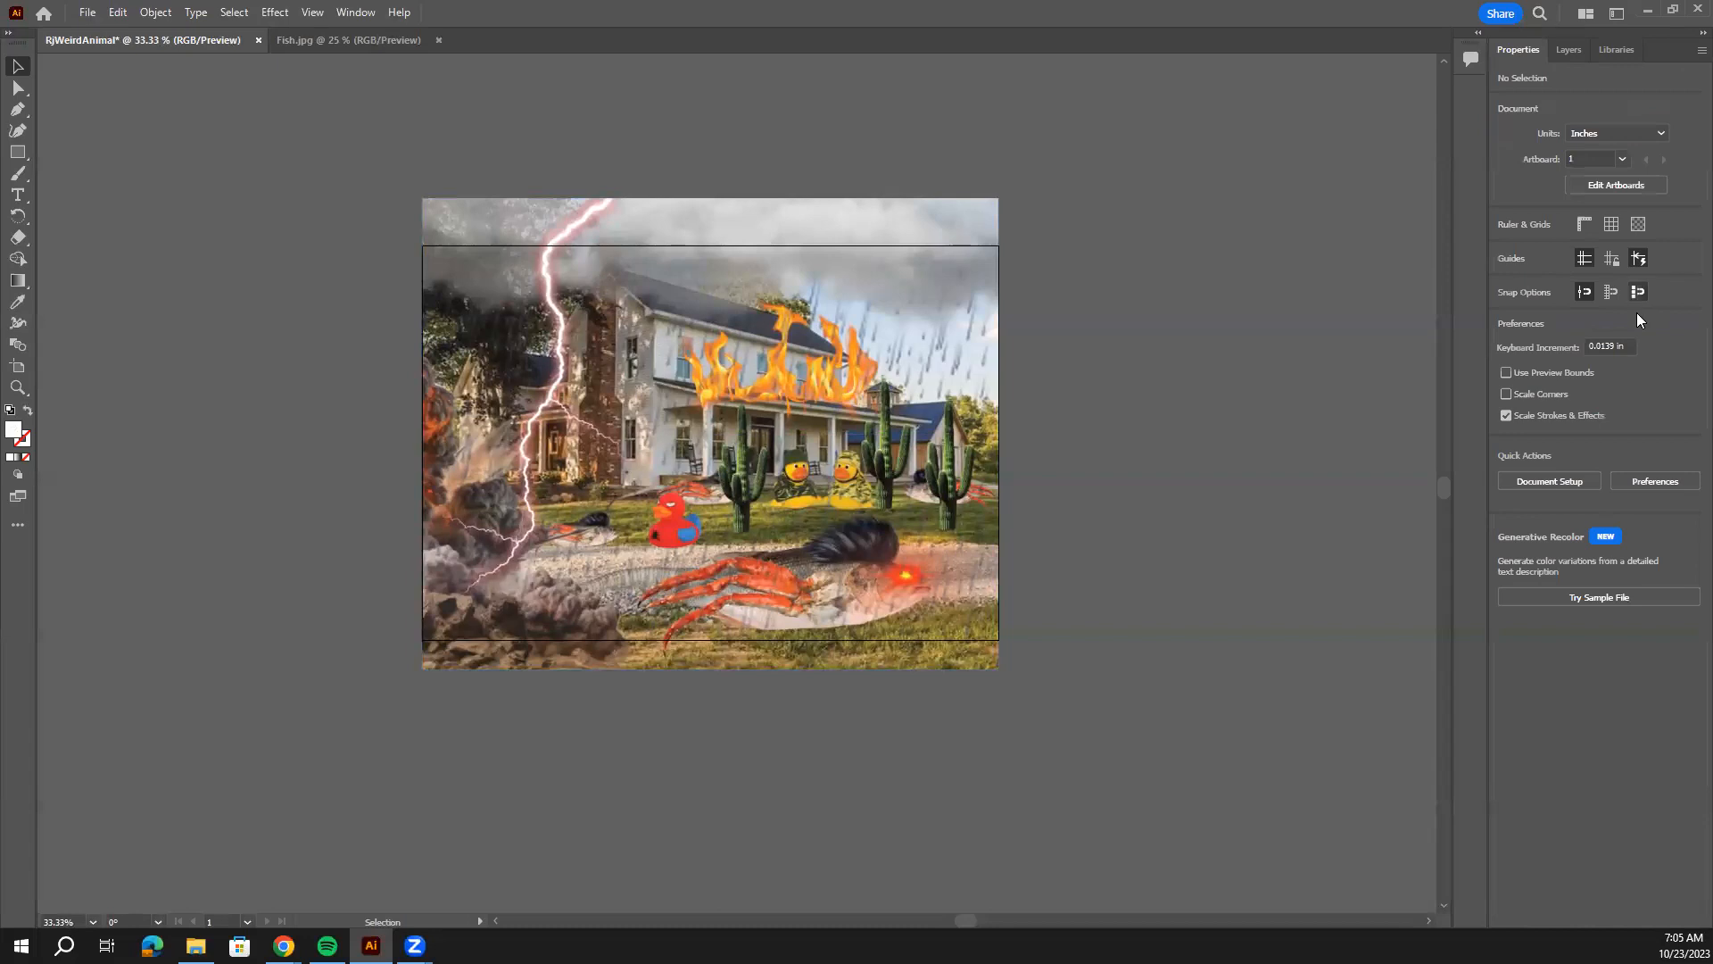
left_click(723, 339)
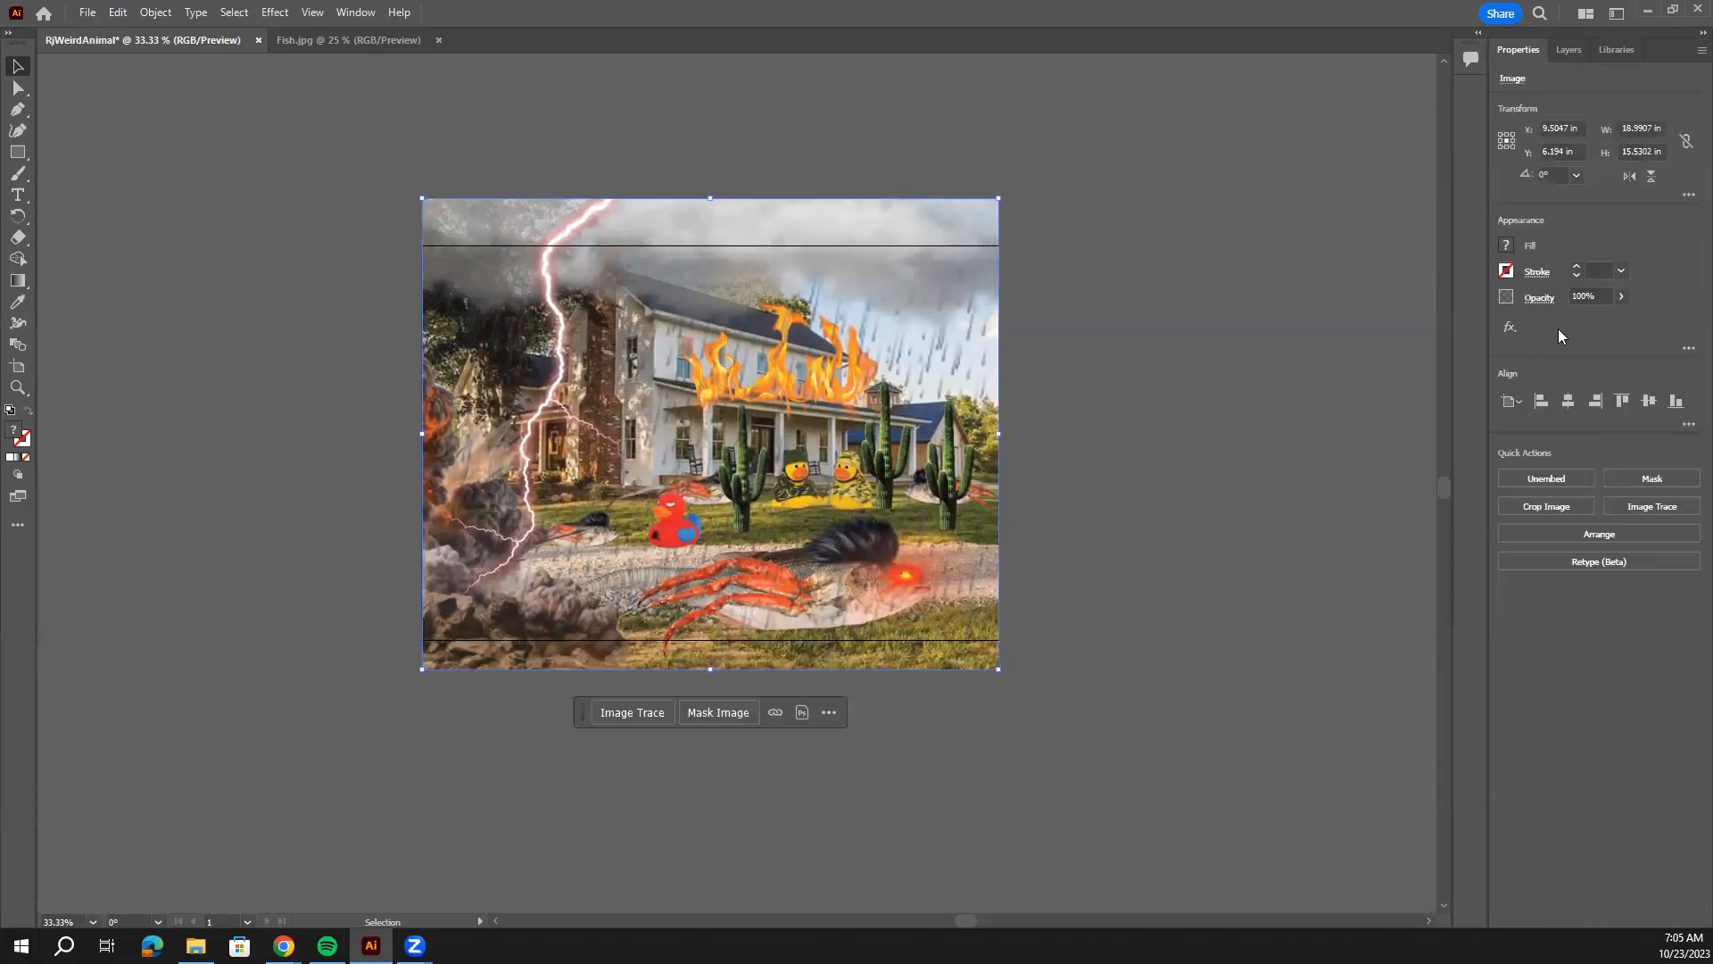
left_click(1620, 296)
mouse_move(1612, 317)
left_mouse_down()
mouse_move(1541, 318)
mouse_move(1623, 322)
mouse_move(1588, 325)
left_mouse_up()
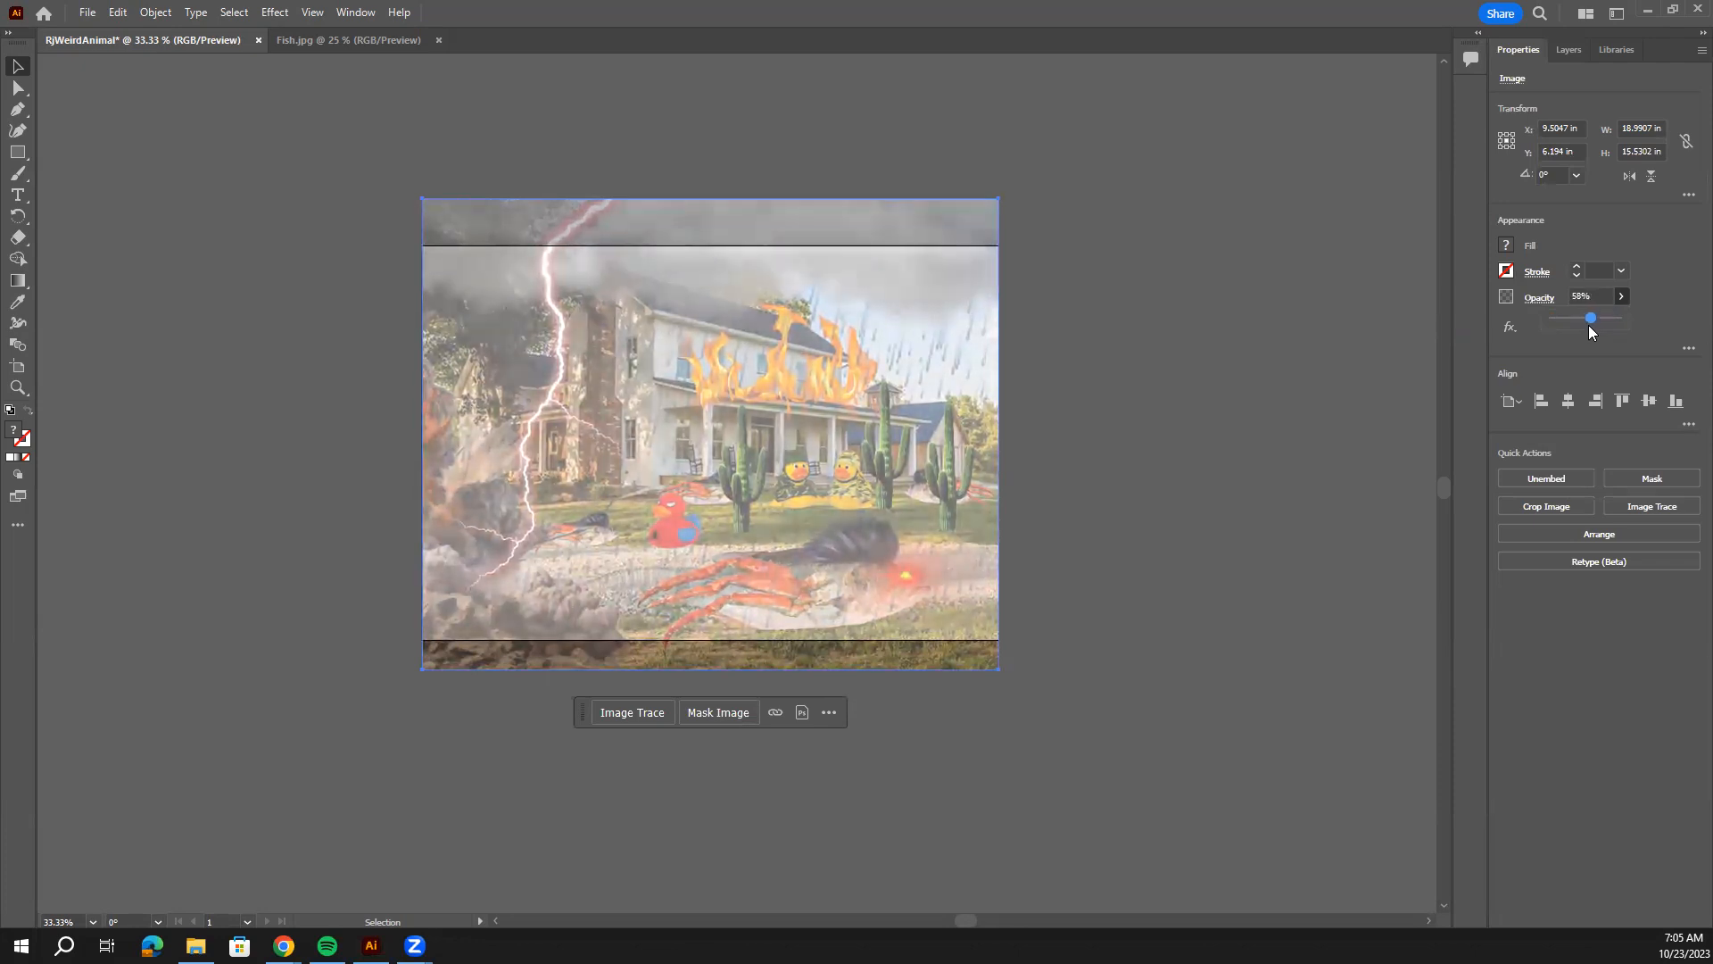
left_click_drag(1589, 332, 1591, 332)
Lock the Background layer and make the SpiderDuck layer active.
left_click(1568, 53)
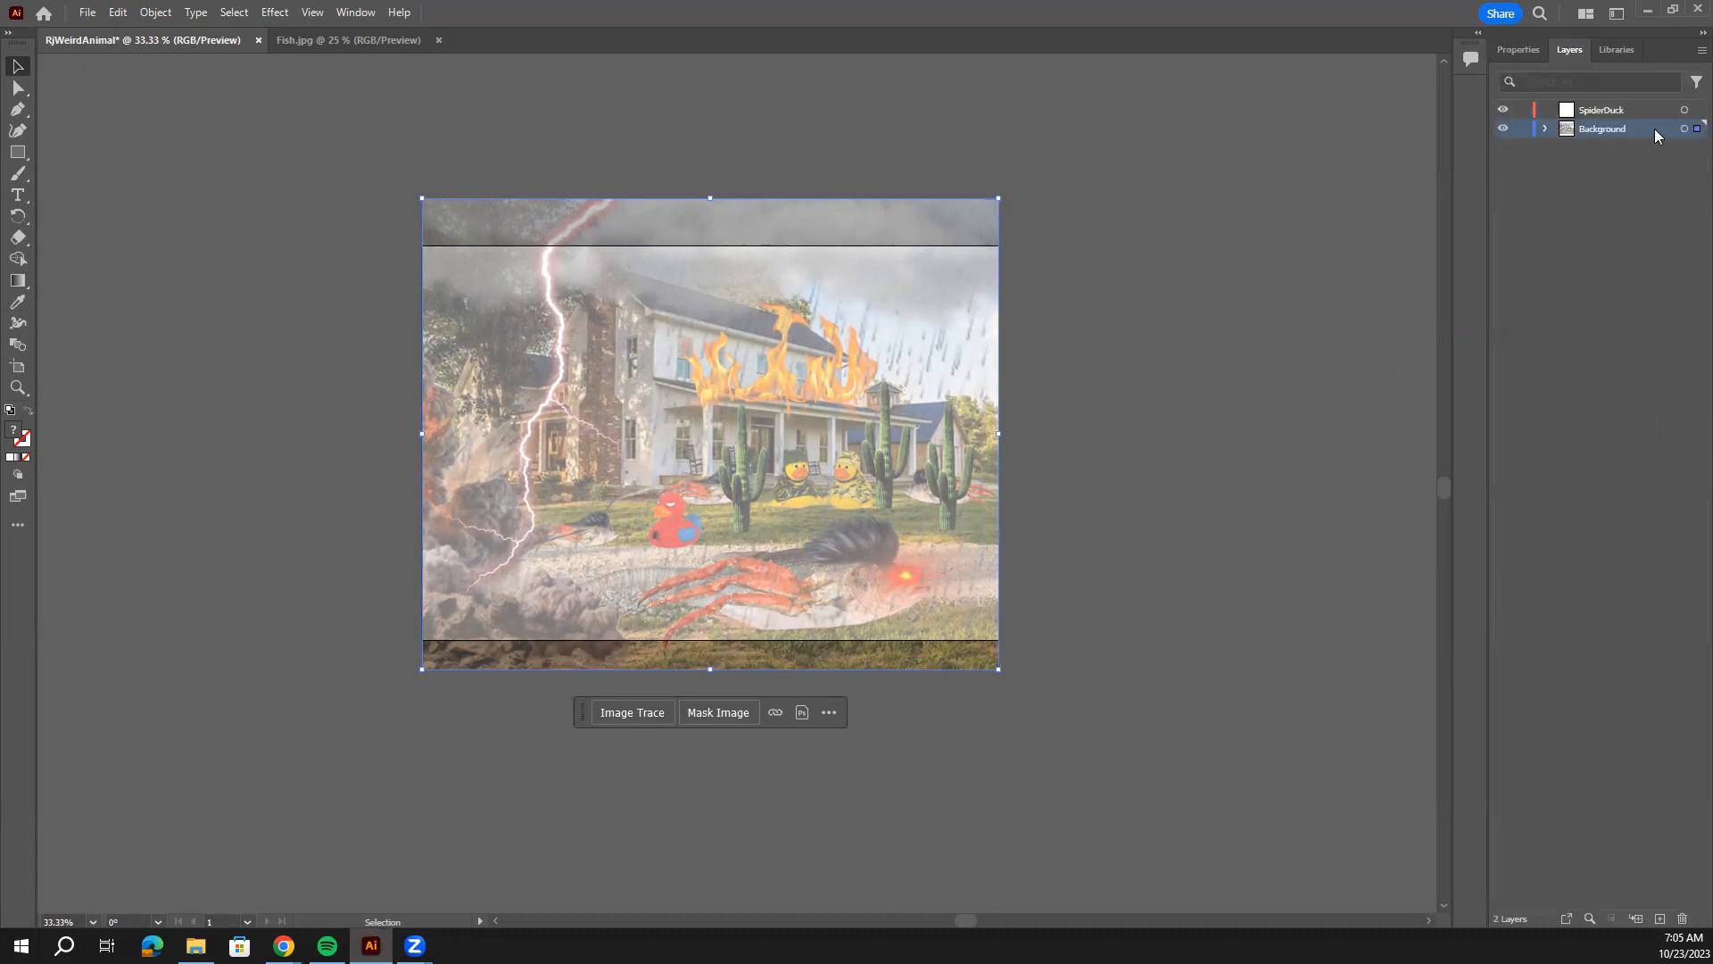
left_click(1524, 129)
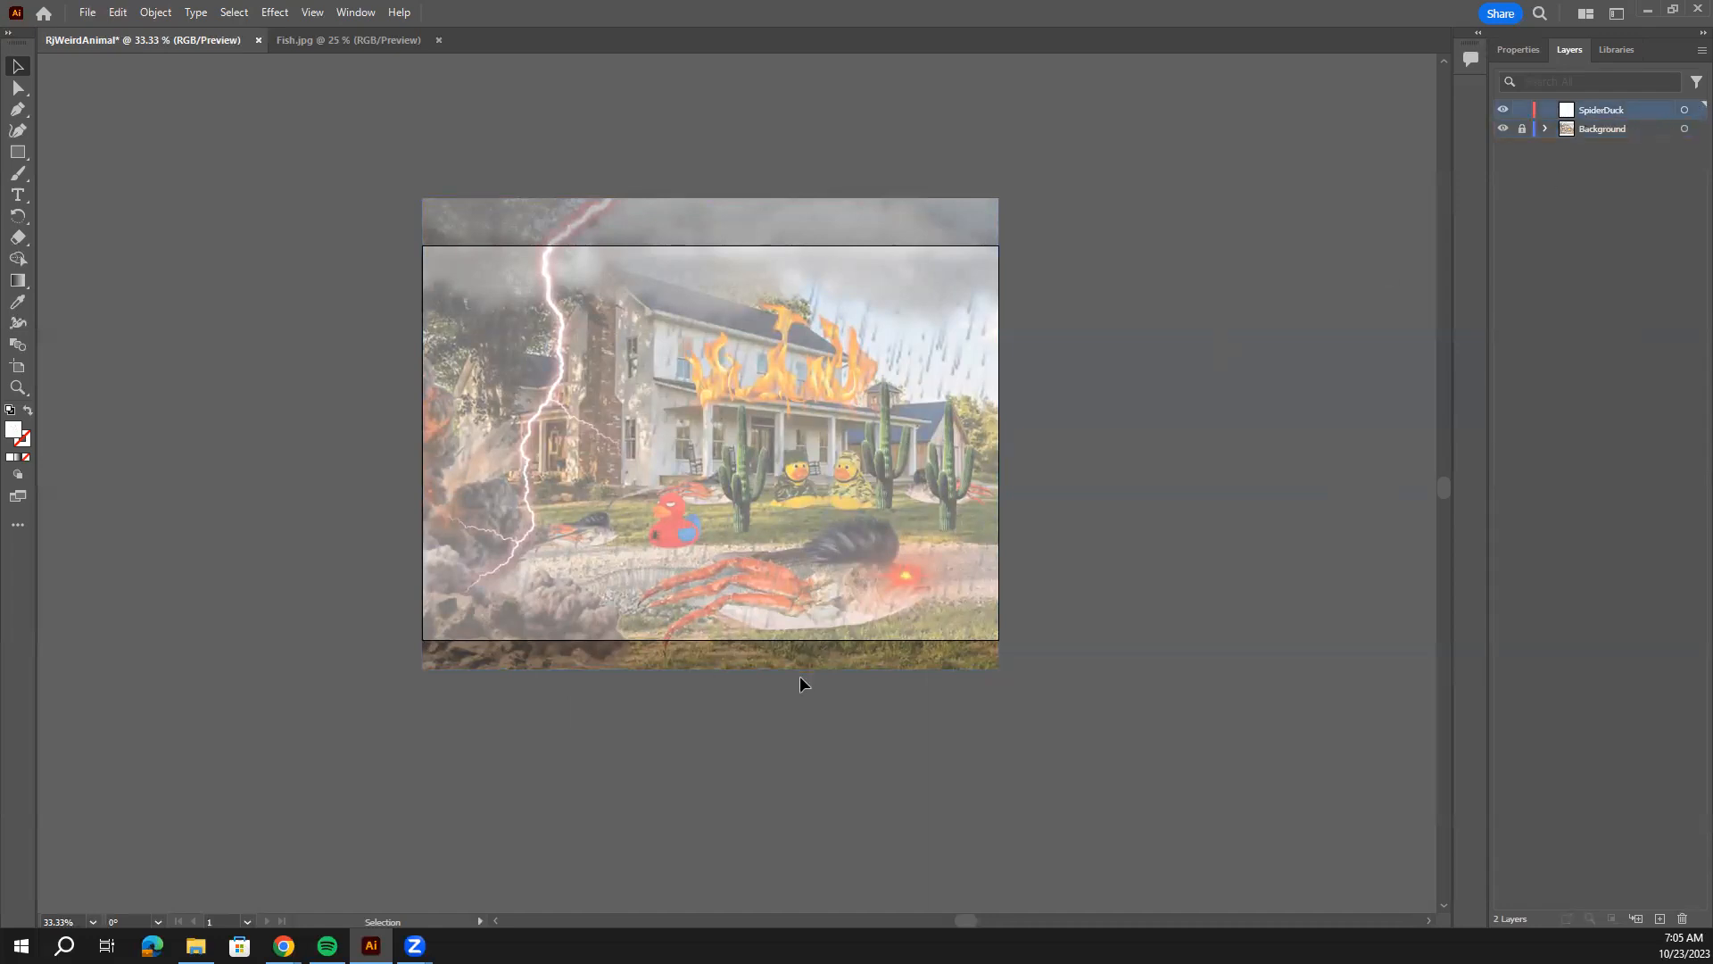
Draw a flat ellipse about 1.27 by 0.28 in across the red duck's body on the SpiderDuck layer.
key("ctrl+equal")
key("ctrl+equal")
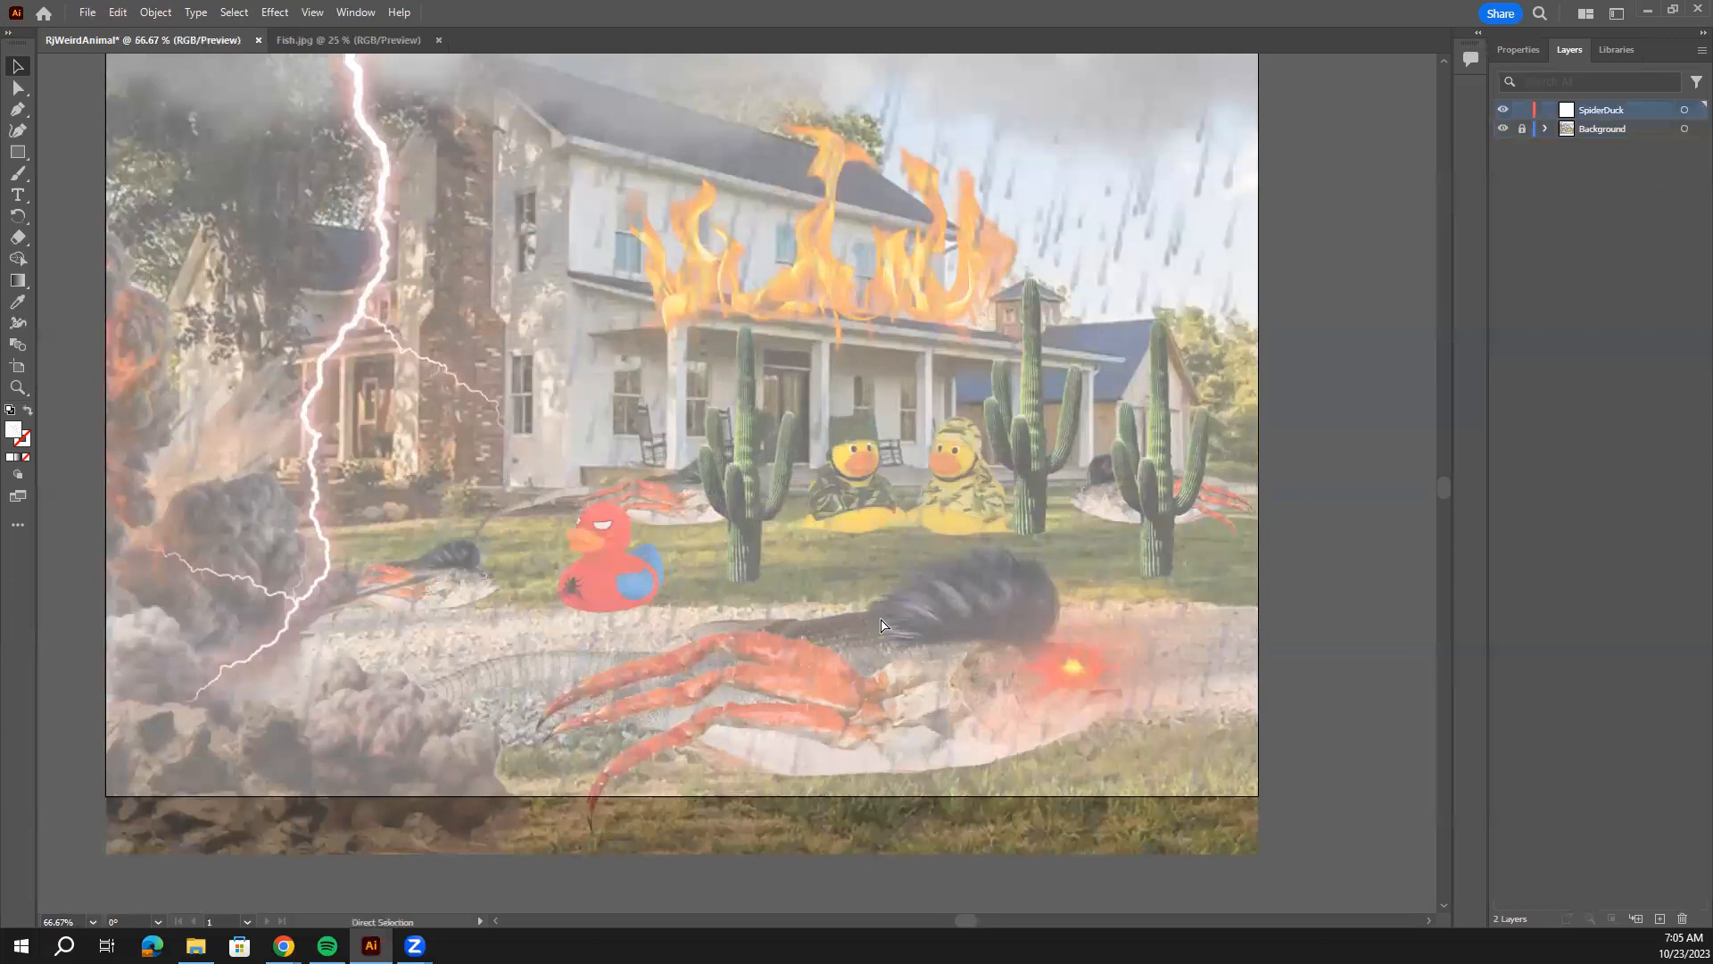
key("ctrl+equal")
key("ctrl+equal")
left_click_drag(920, 629, 1115, 517)
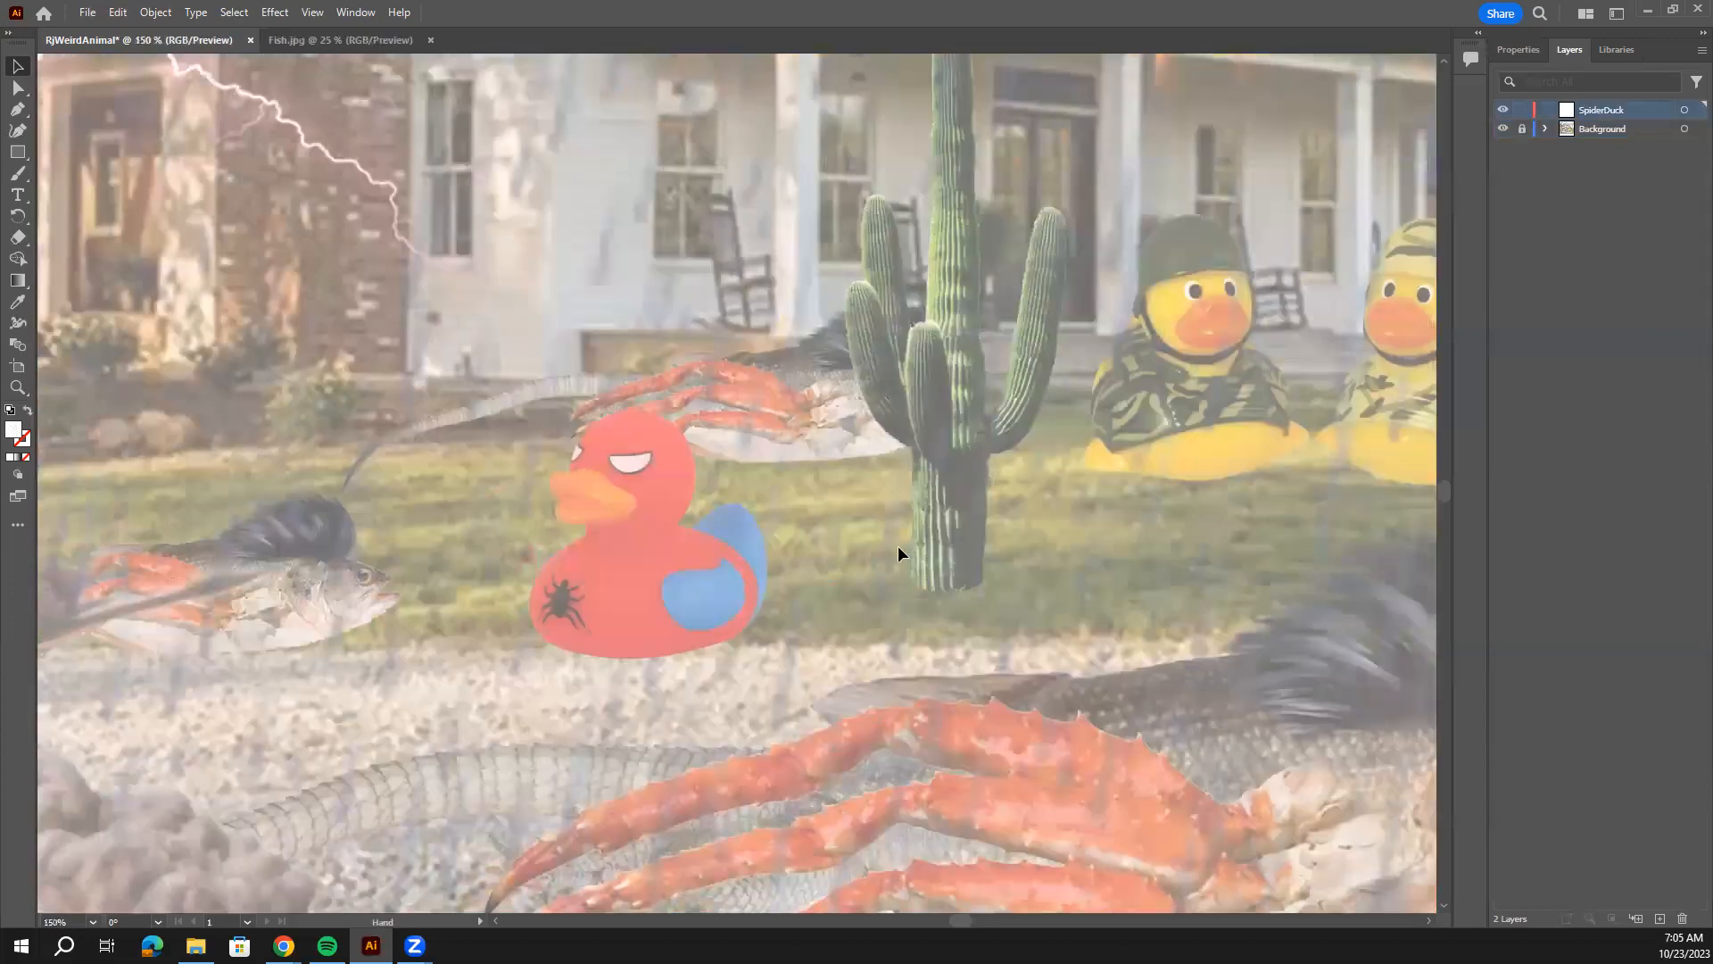
key("ctrl+equal")
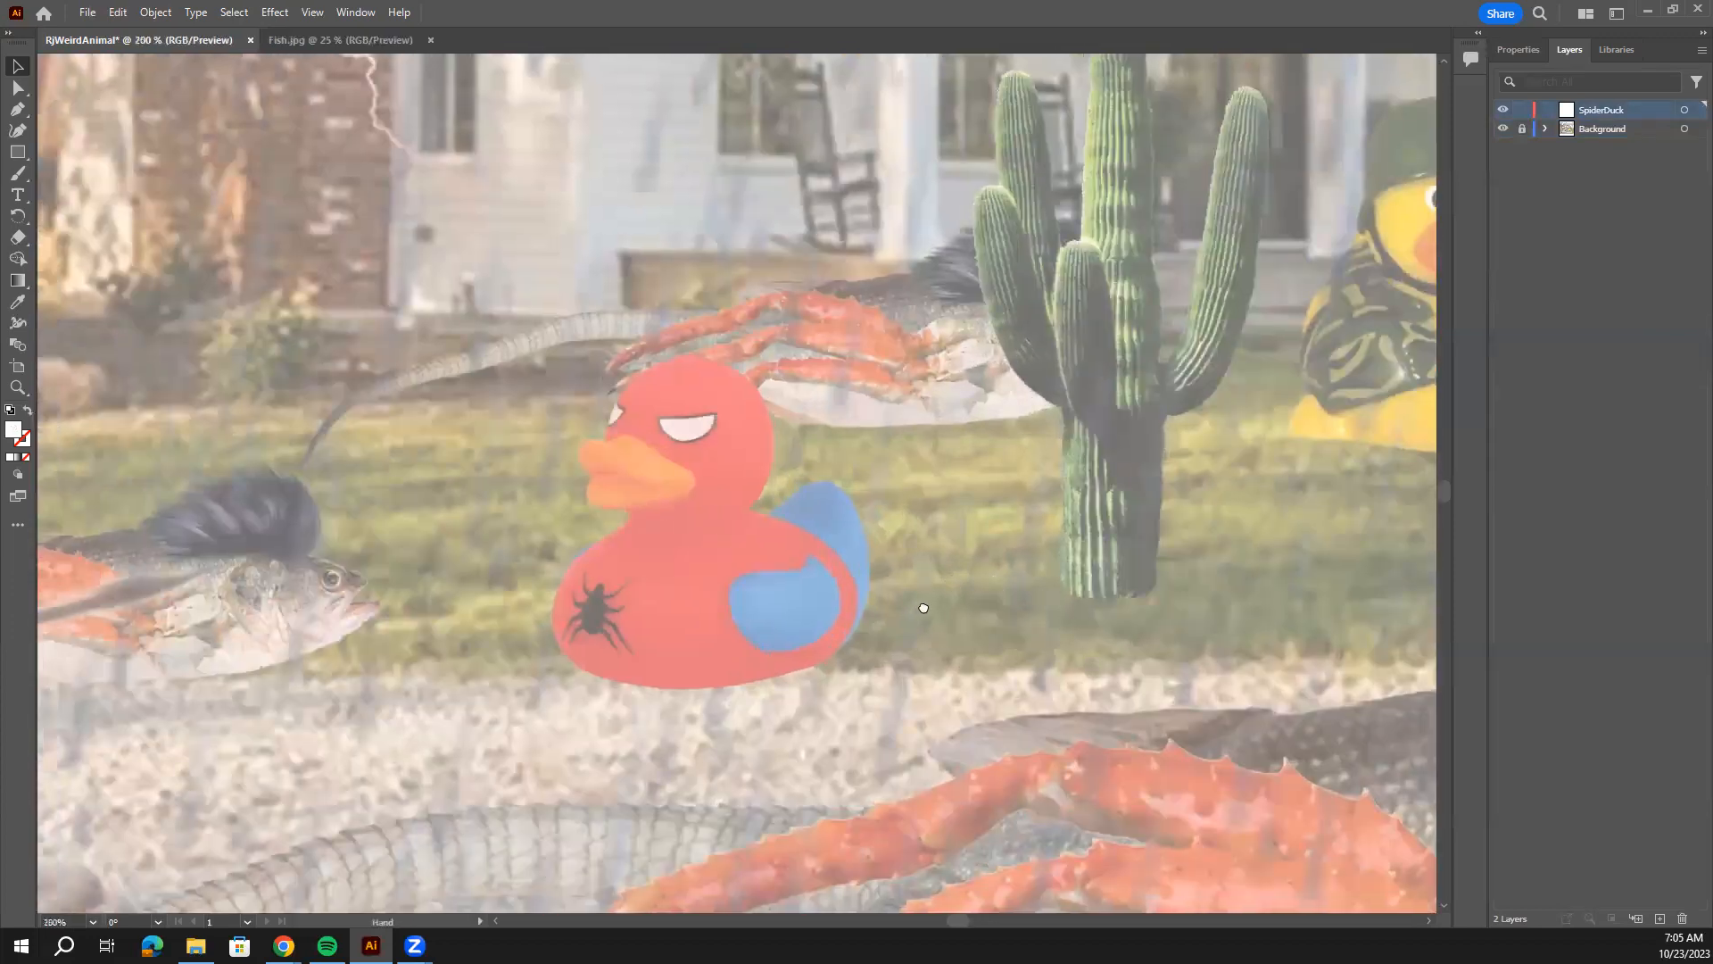
left_click_drag(924, 607, 924, 571)
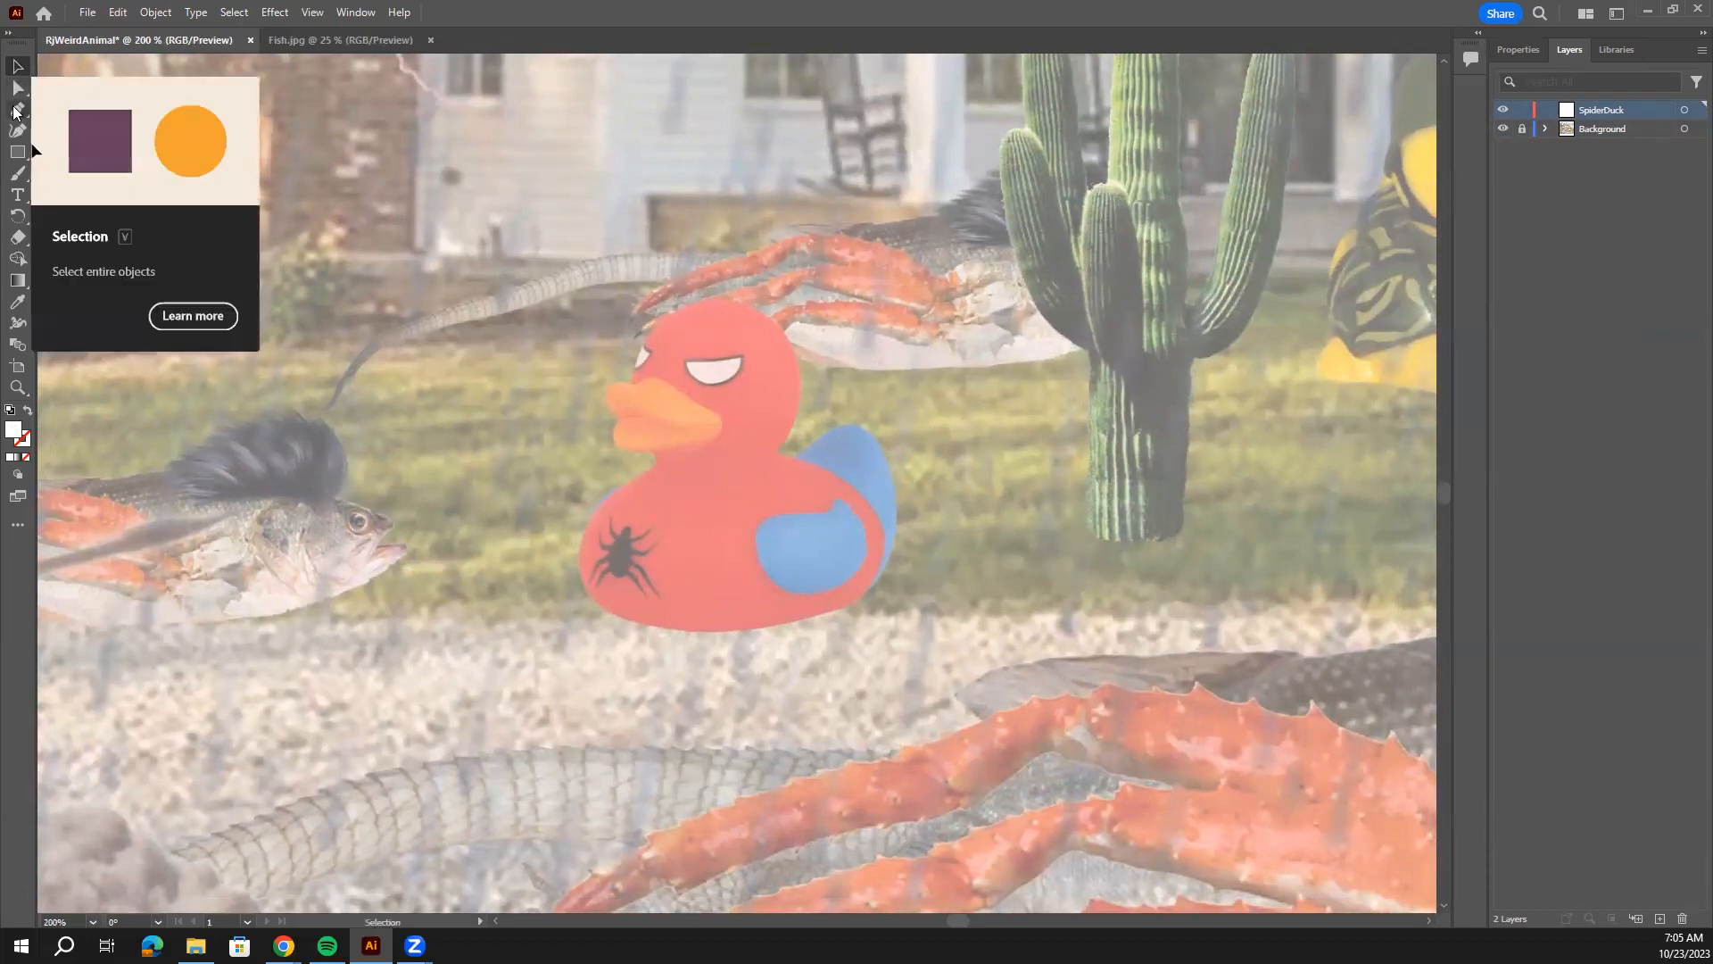
left_click(19, 157)
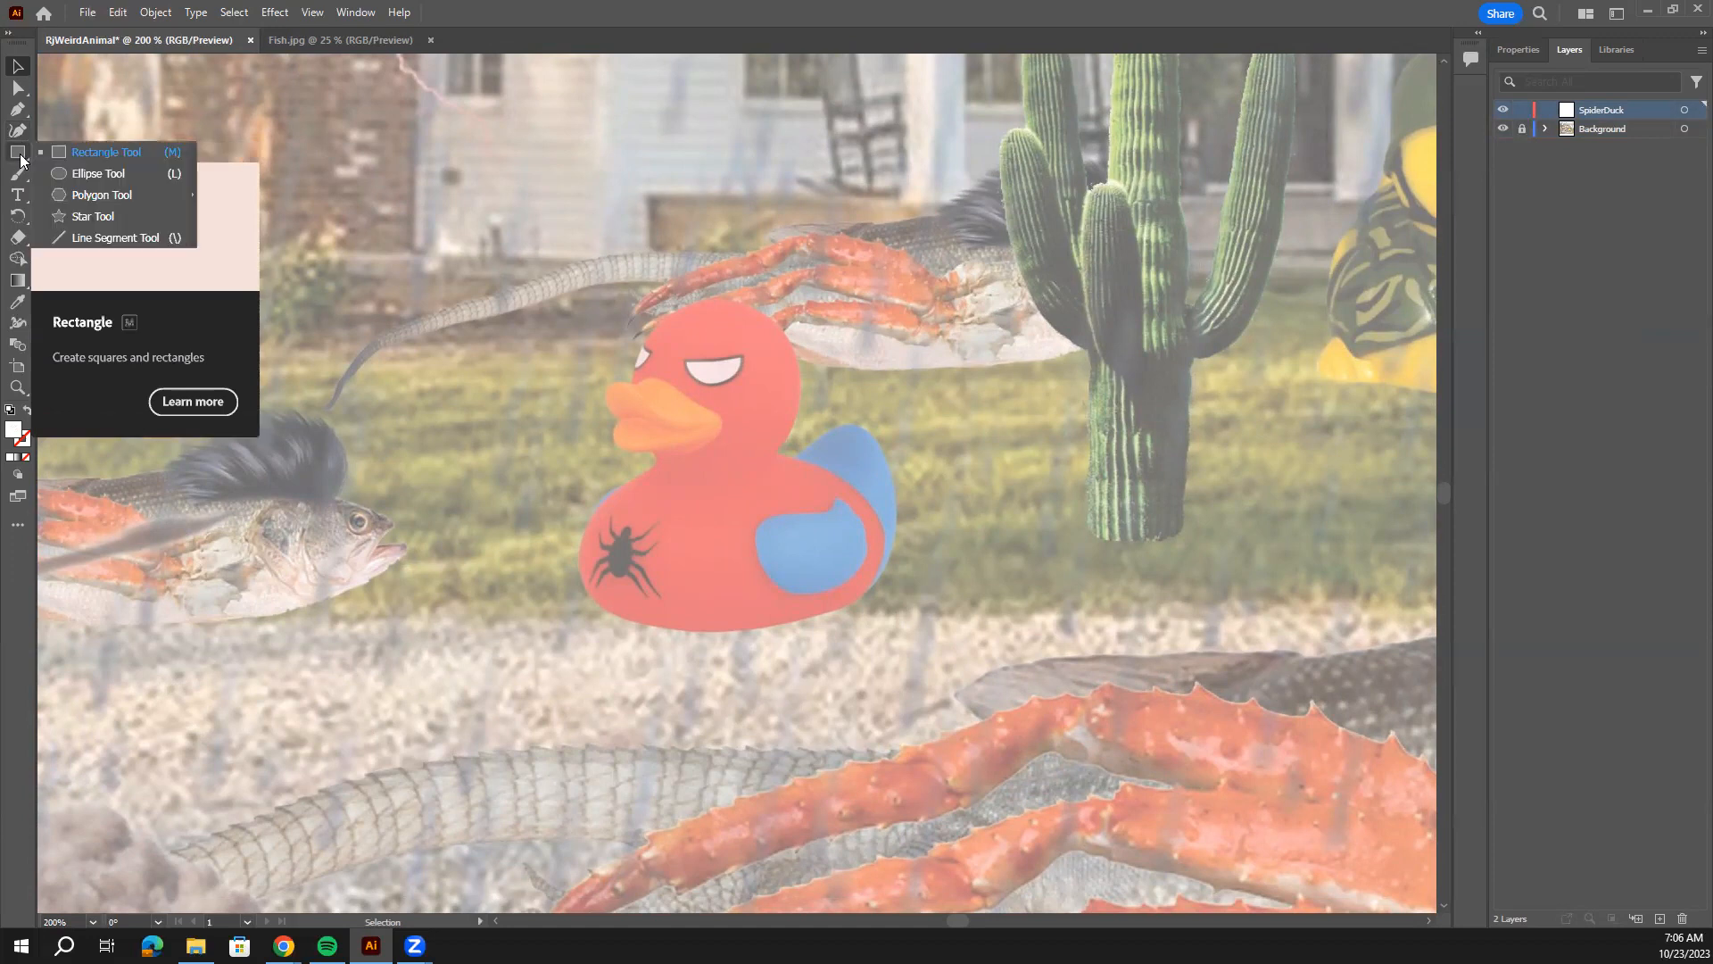
left_click(120, 173)
mouse_move(585, 521)
left_mouse_down()
mouse_move(710, 571)
mouse_move(816, 572)
left_mouse_up()
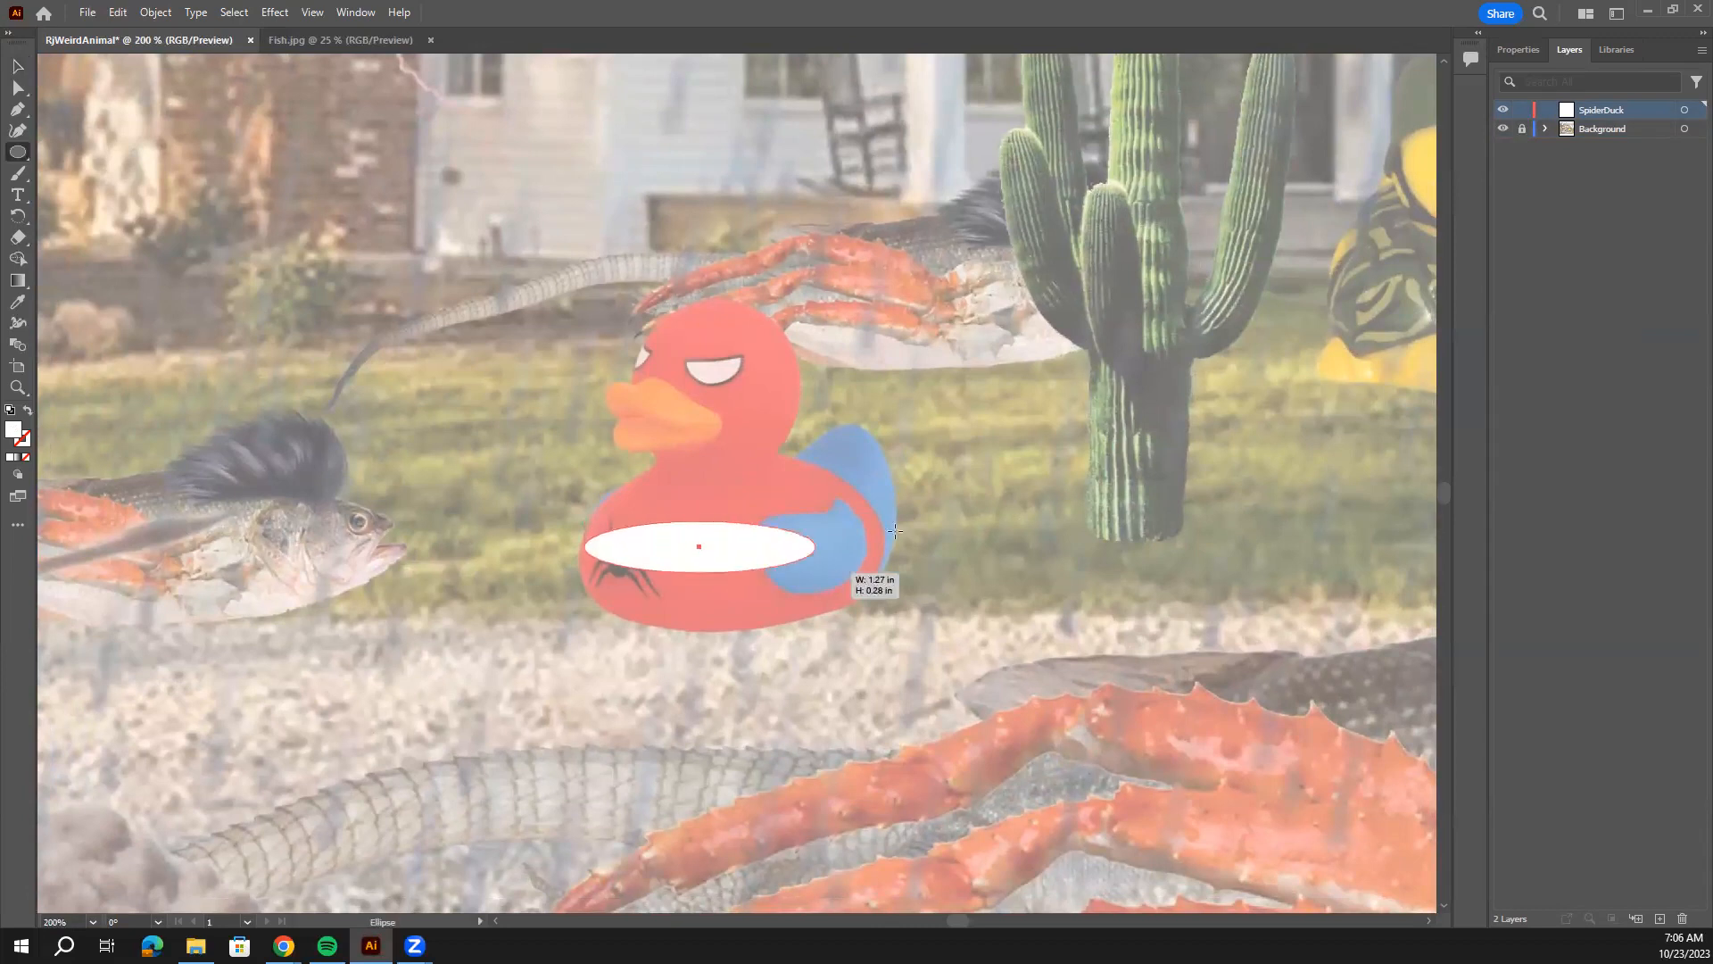
left_click(1516, 51)
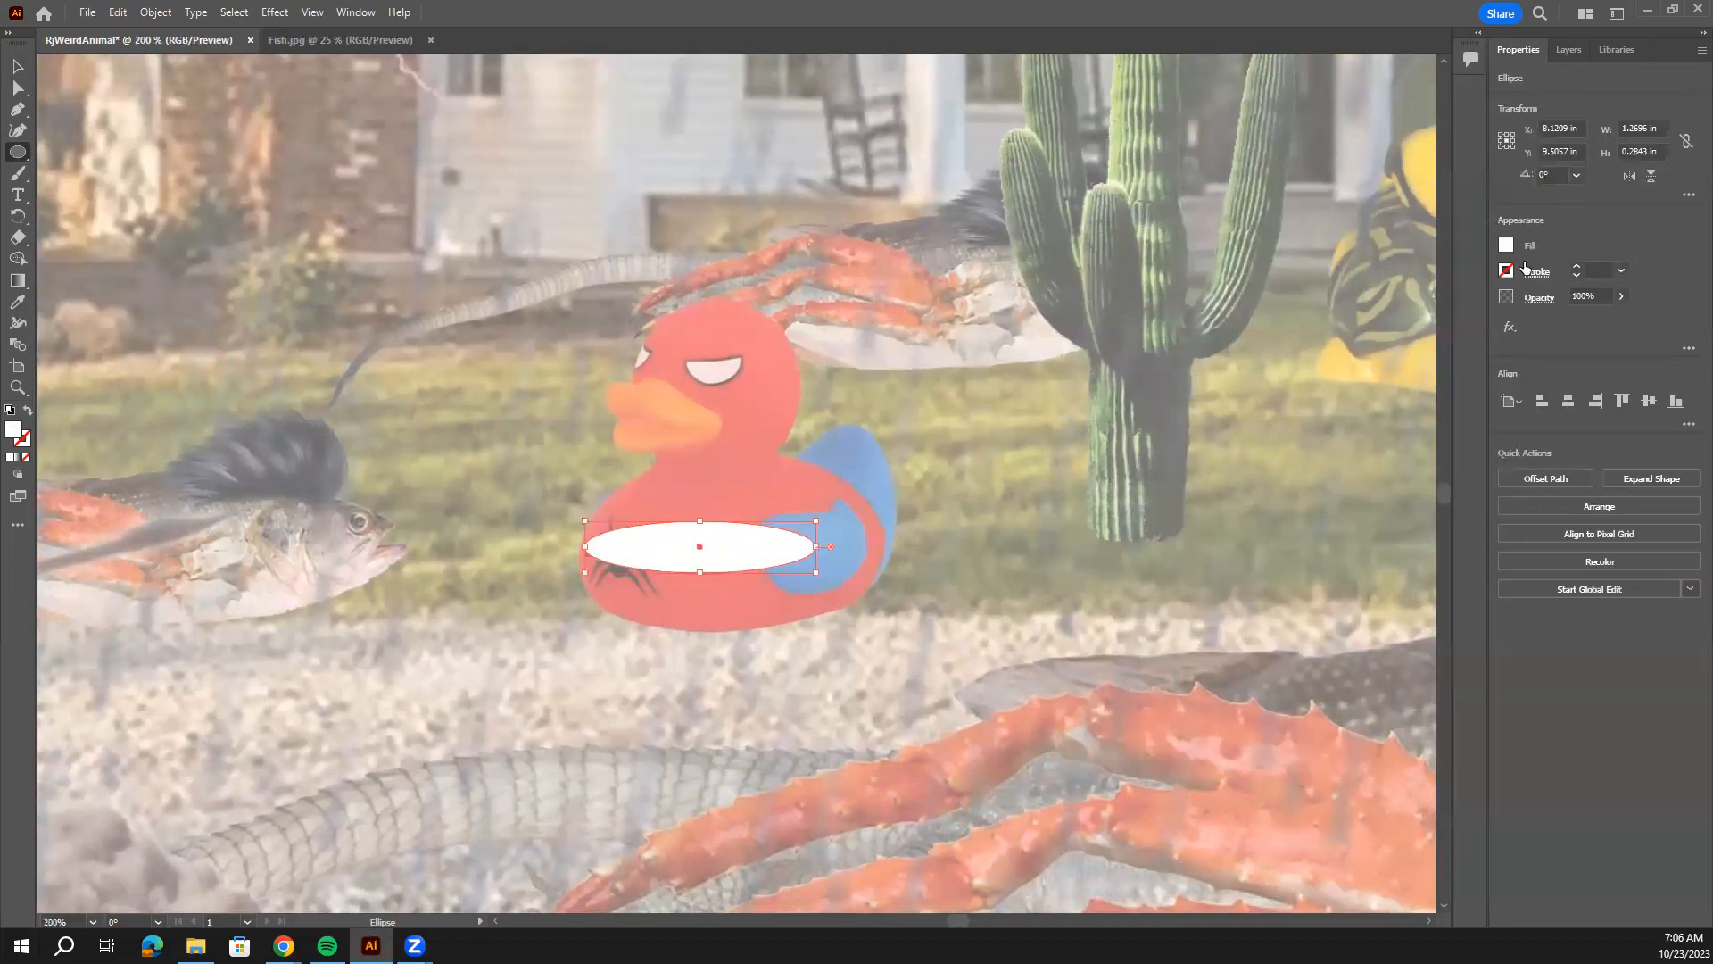
left_click(1568, 50)
left_click_drag(482, 423, 755, 616)
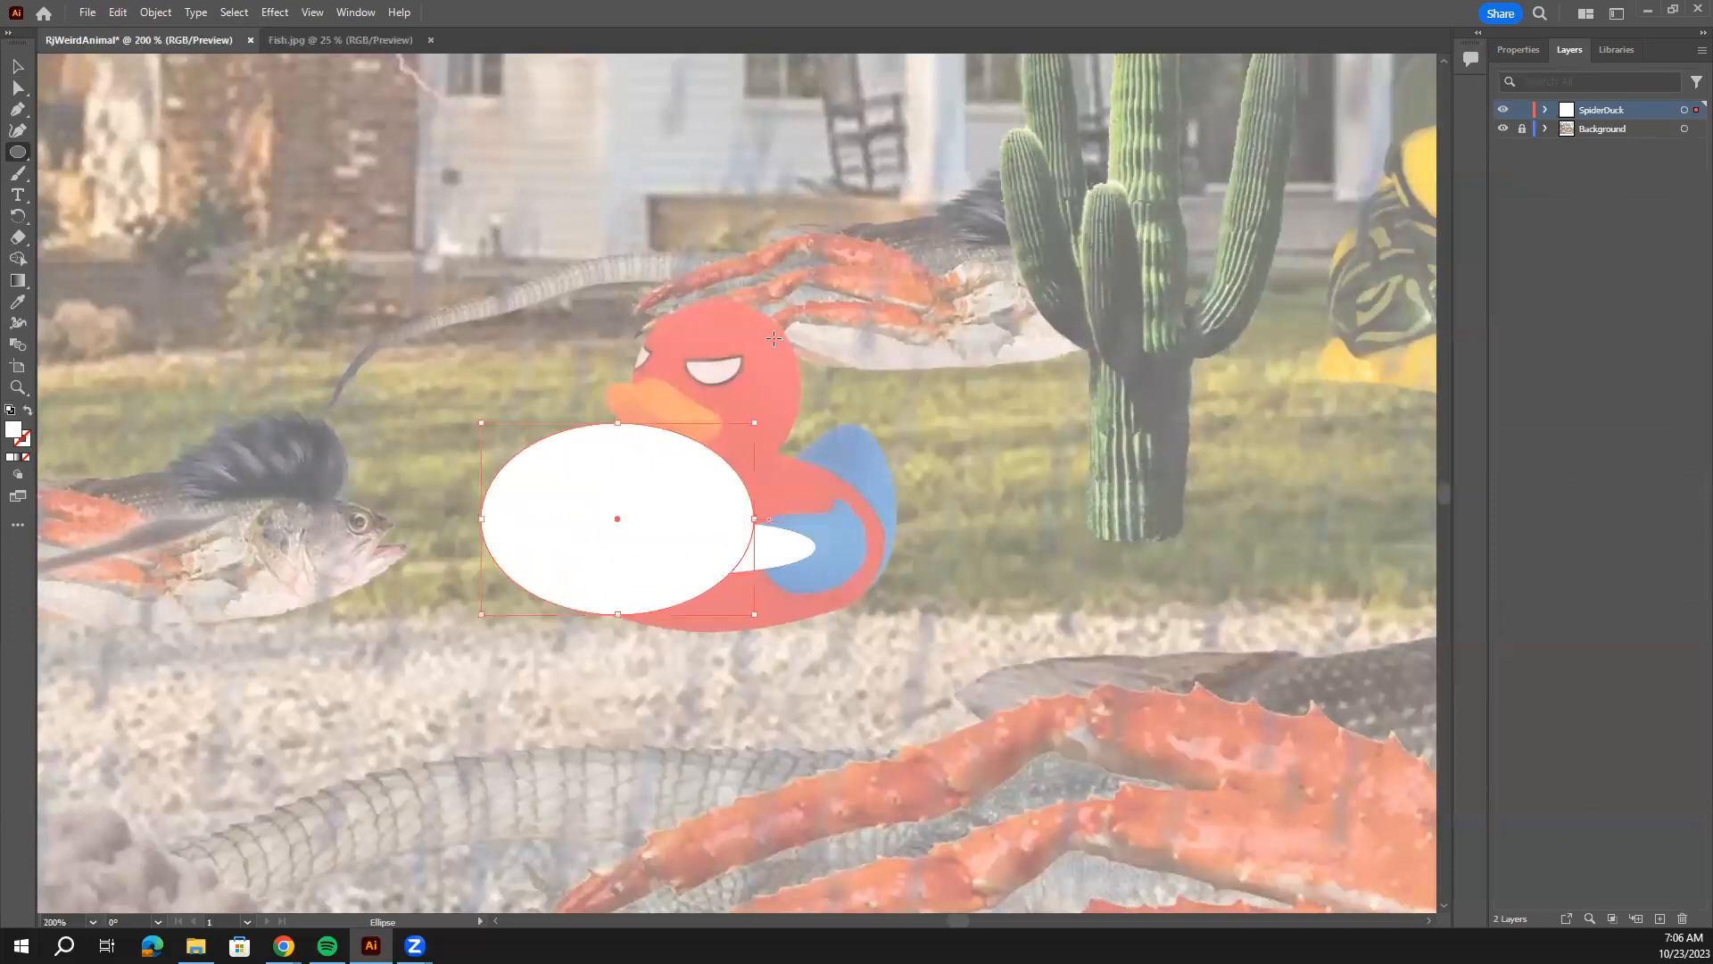
left_click_drag(774, 338, 1020, 571)
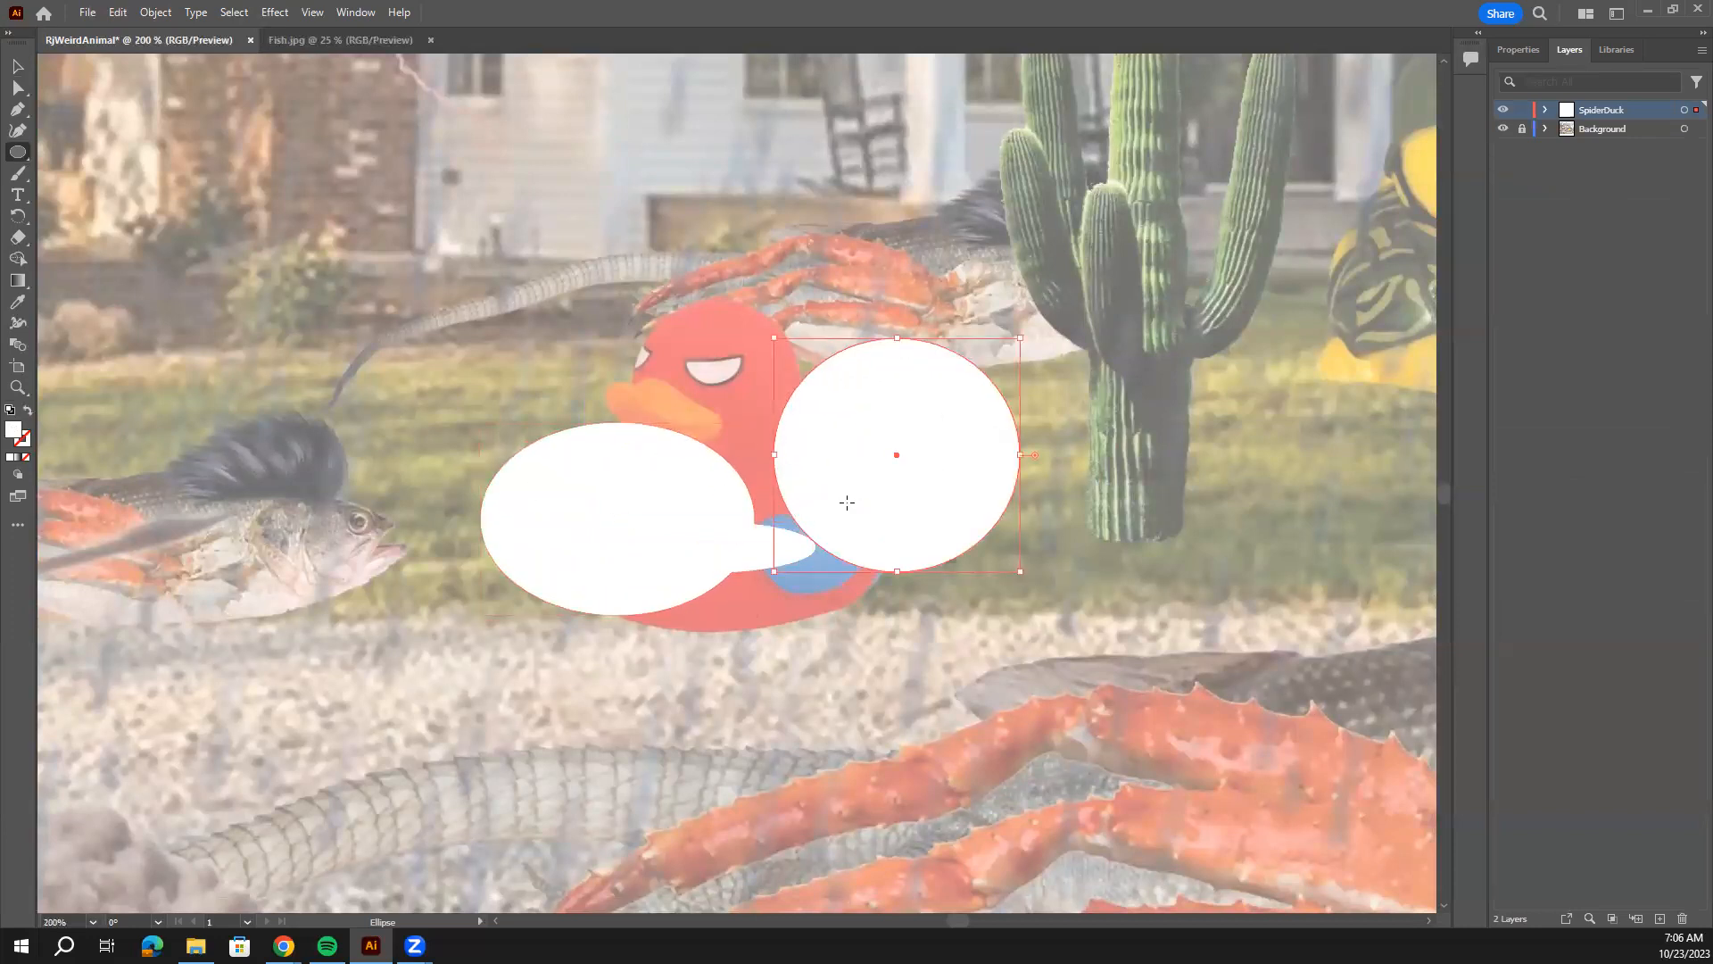
key("ctrl+z")
key("ctrl+z")
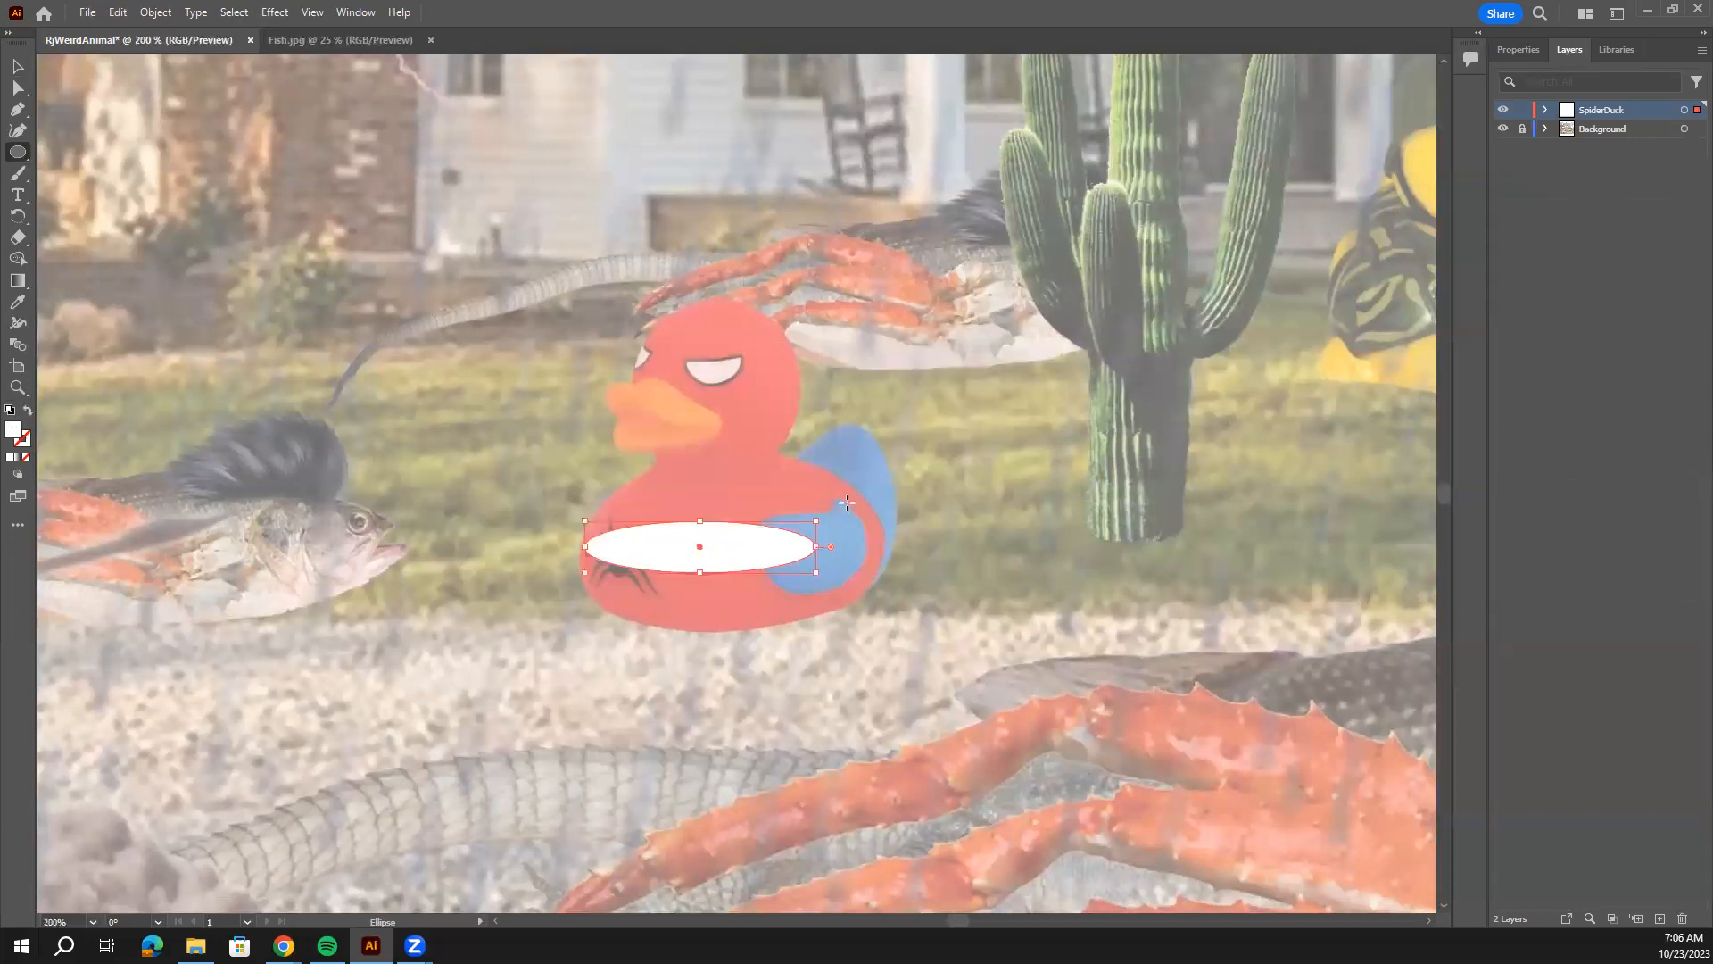
Set the fill of the flat ellipse on the duck's body to None.
left_click(1528, 51)
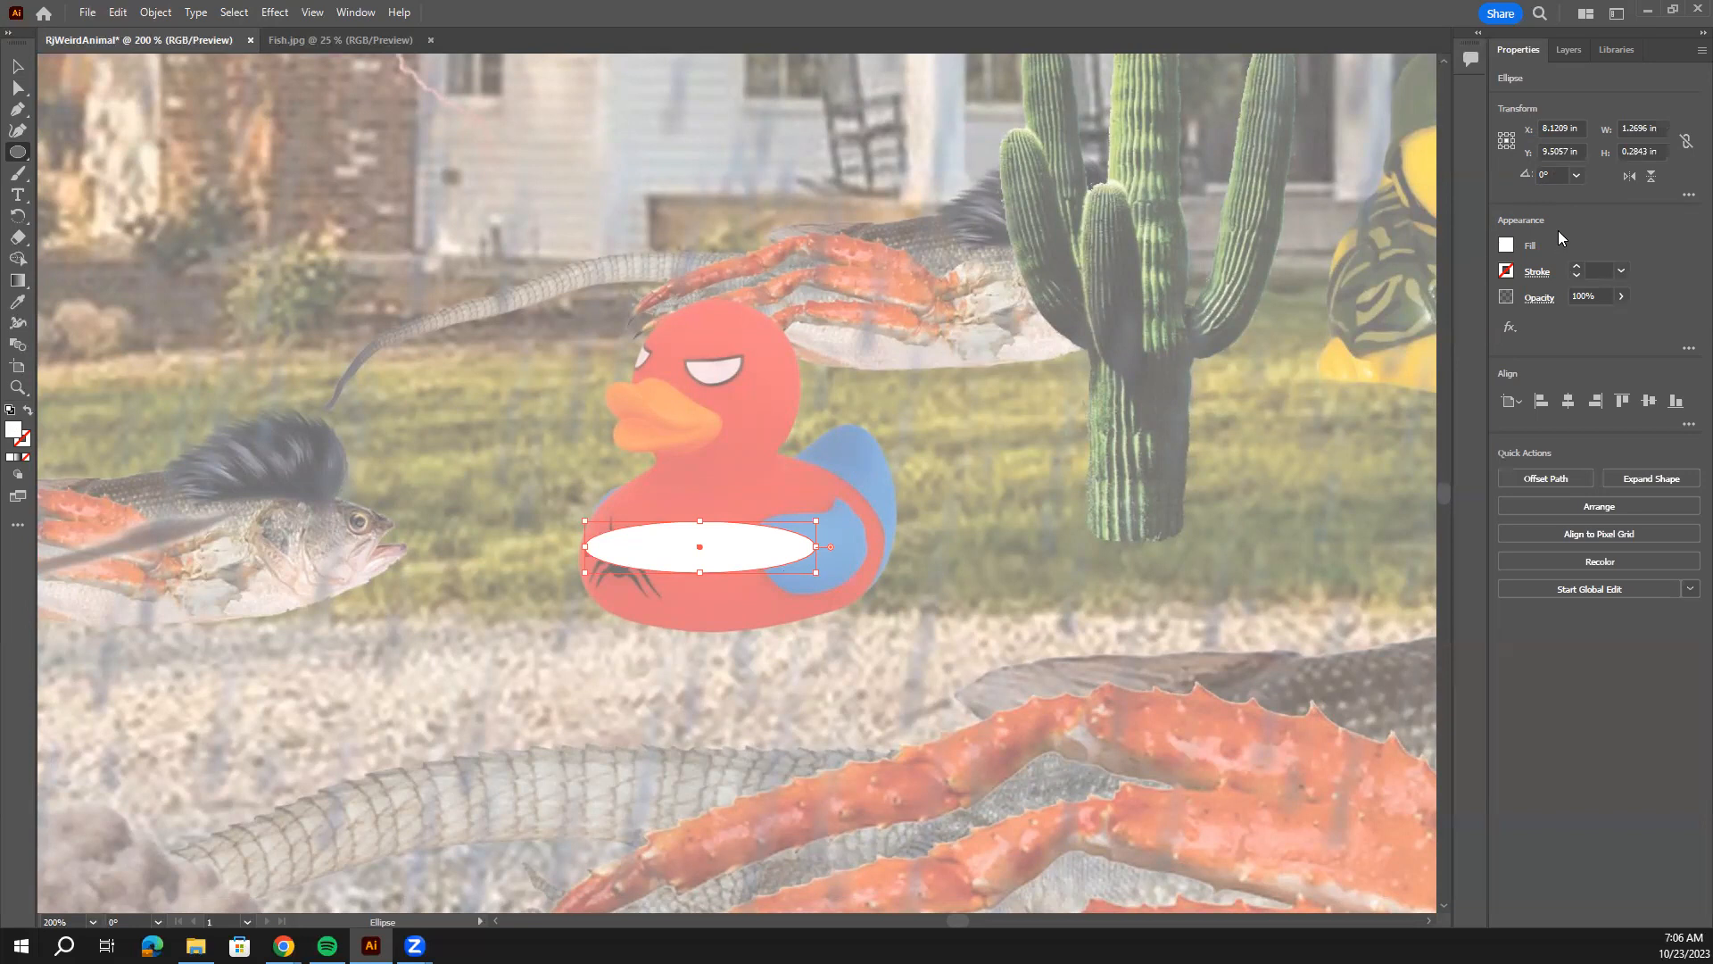
left_click(1506, 246)
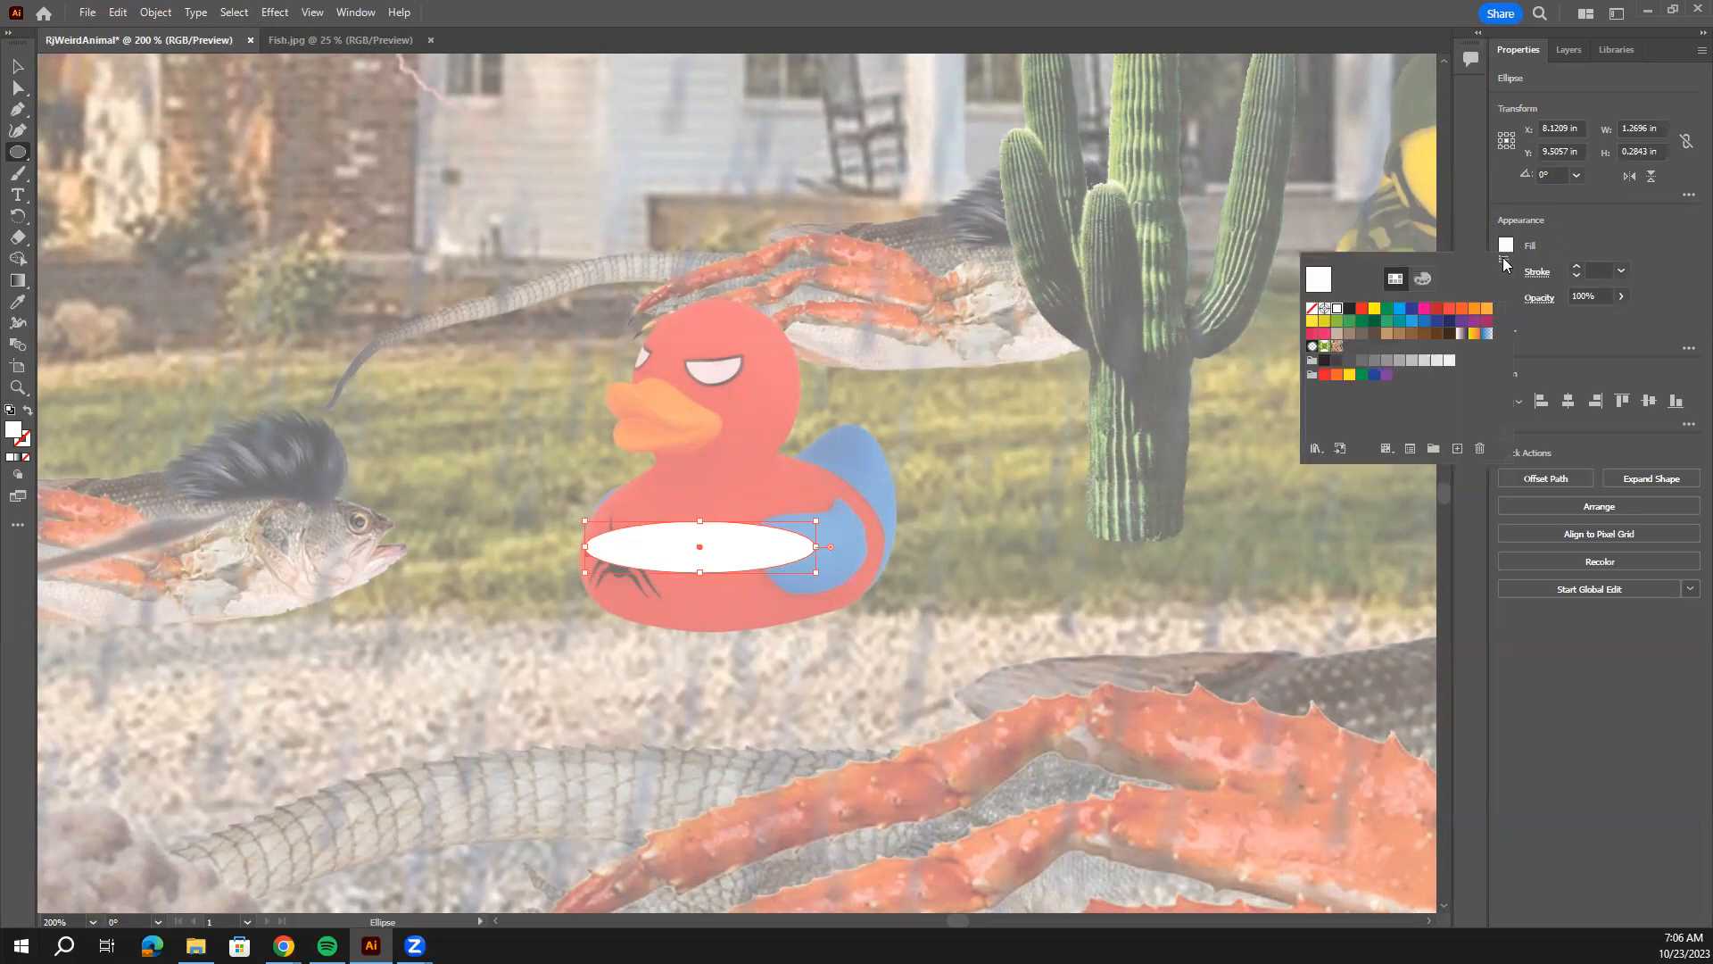
left_click(1312, 310)
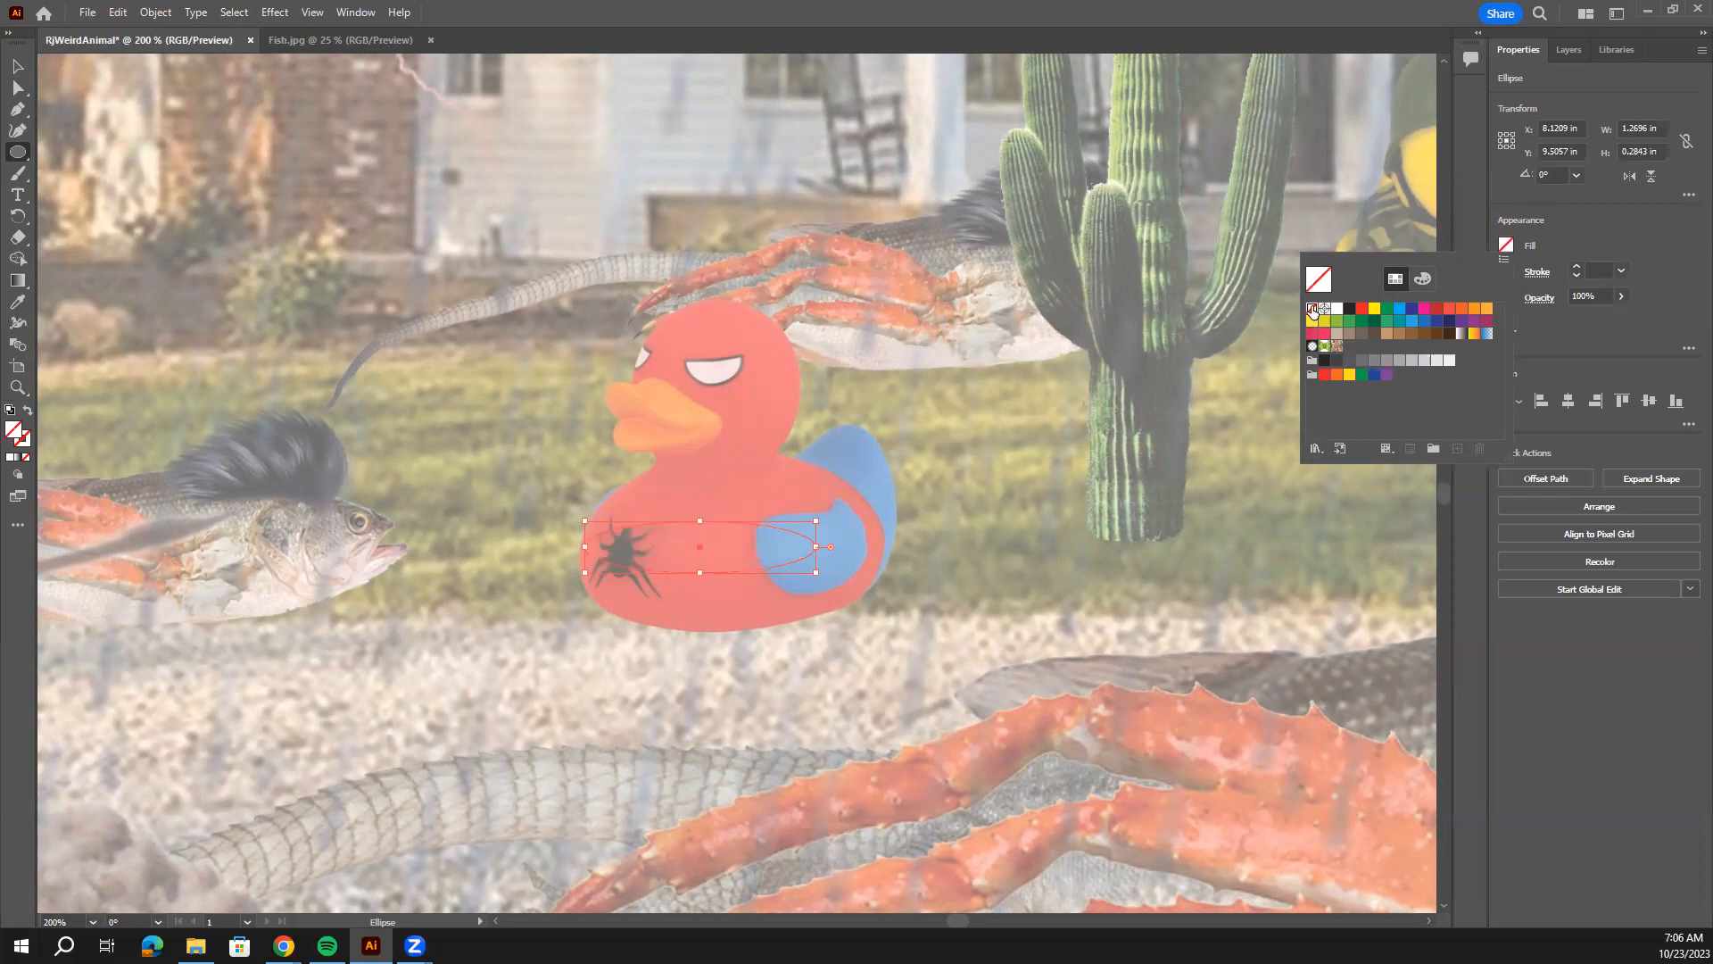
left_click(1647, 206)
Give the ellipse a bright blue stroke and set its weight to 2 pt.
left_click(1505, 271)
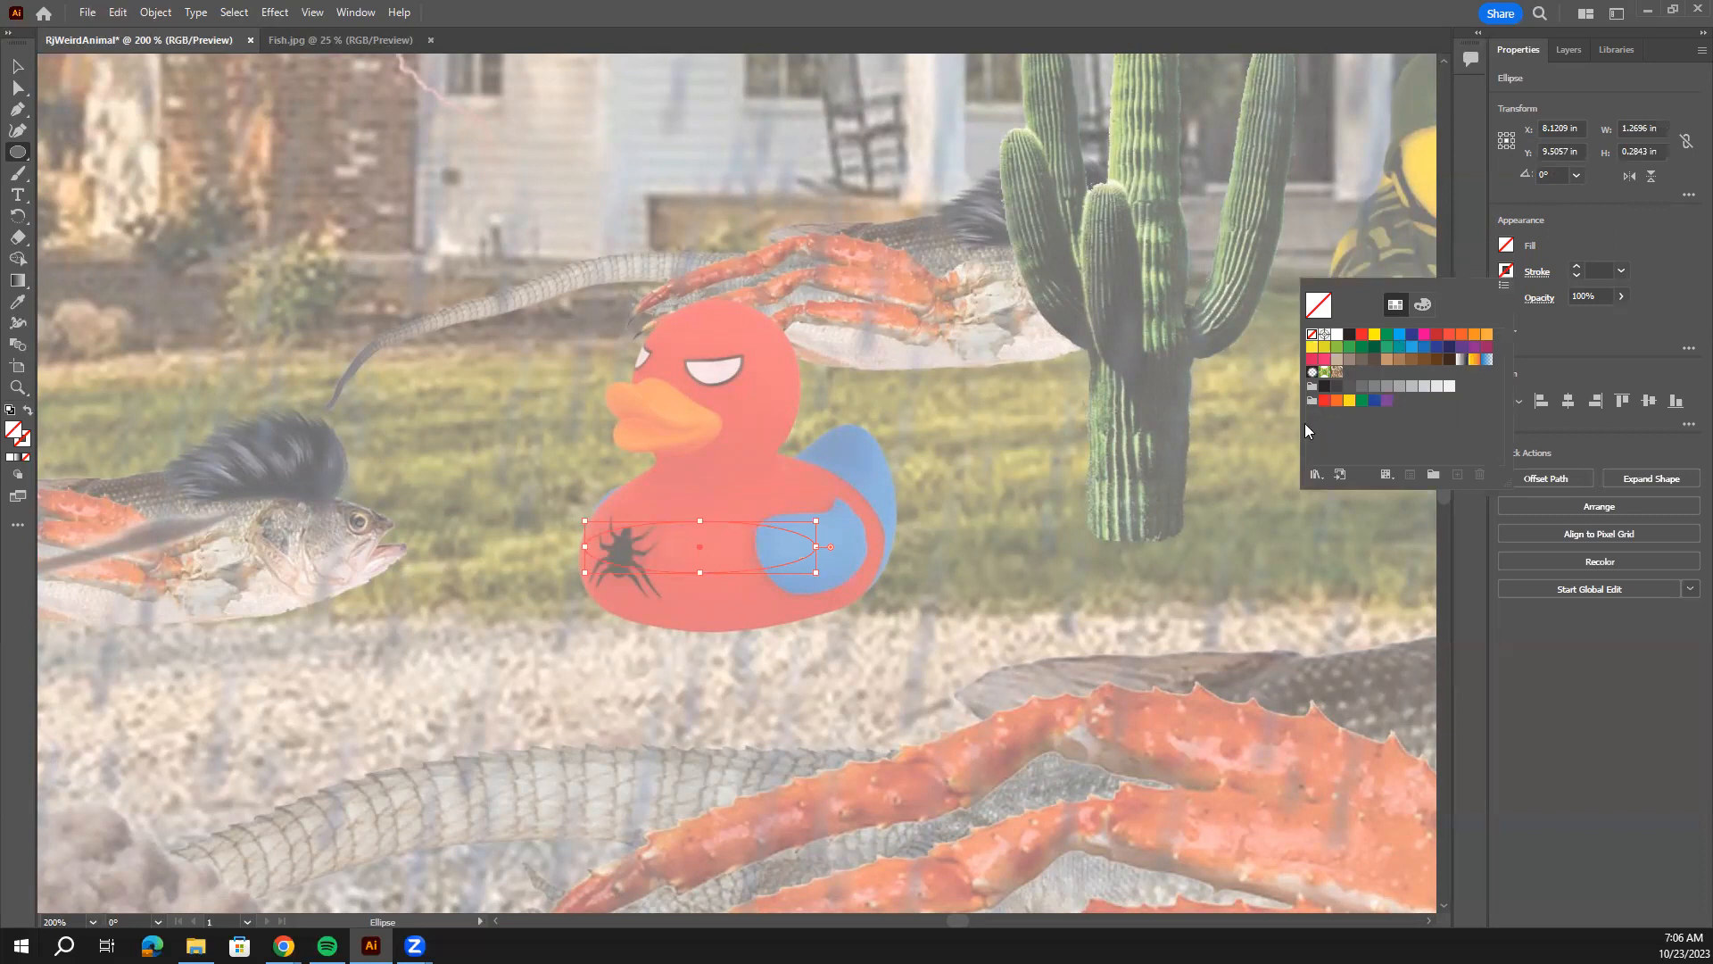
left_click(1400, 335)
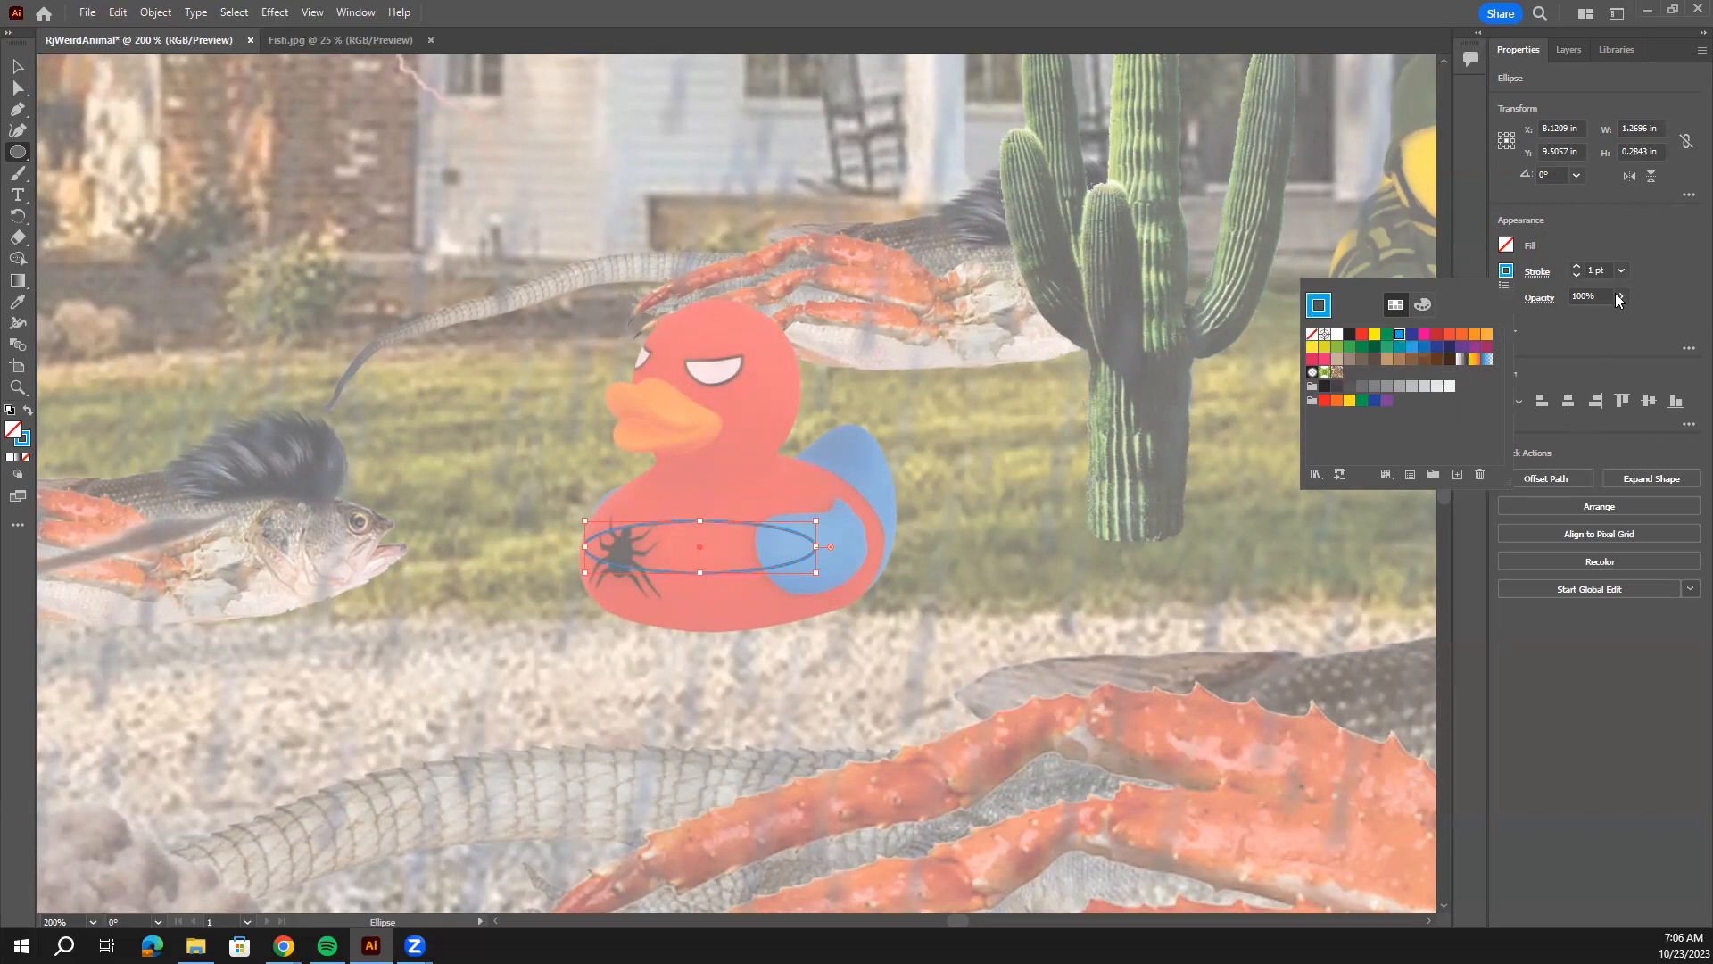
left_click(1576, 266)
left_click(1576, 265)
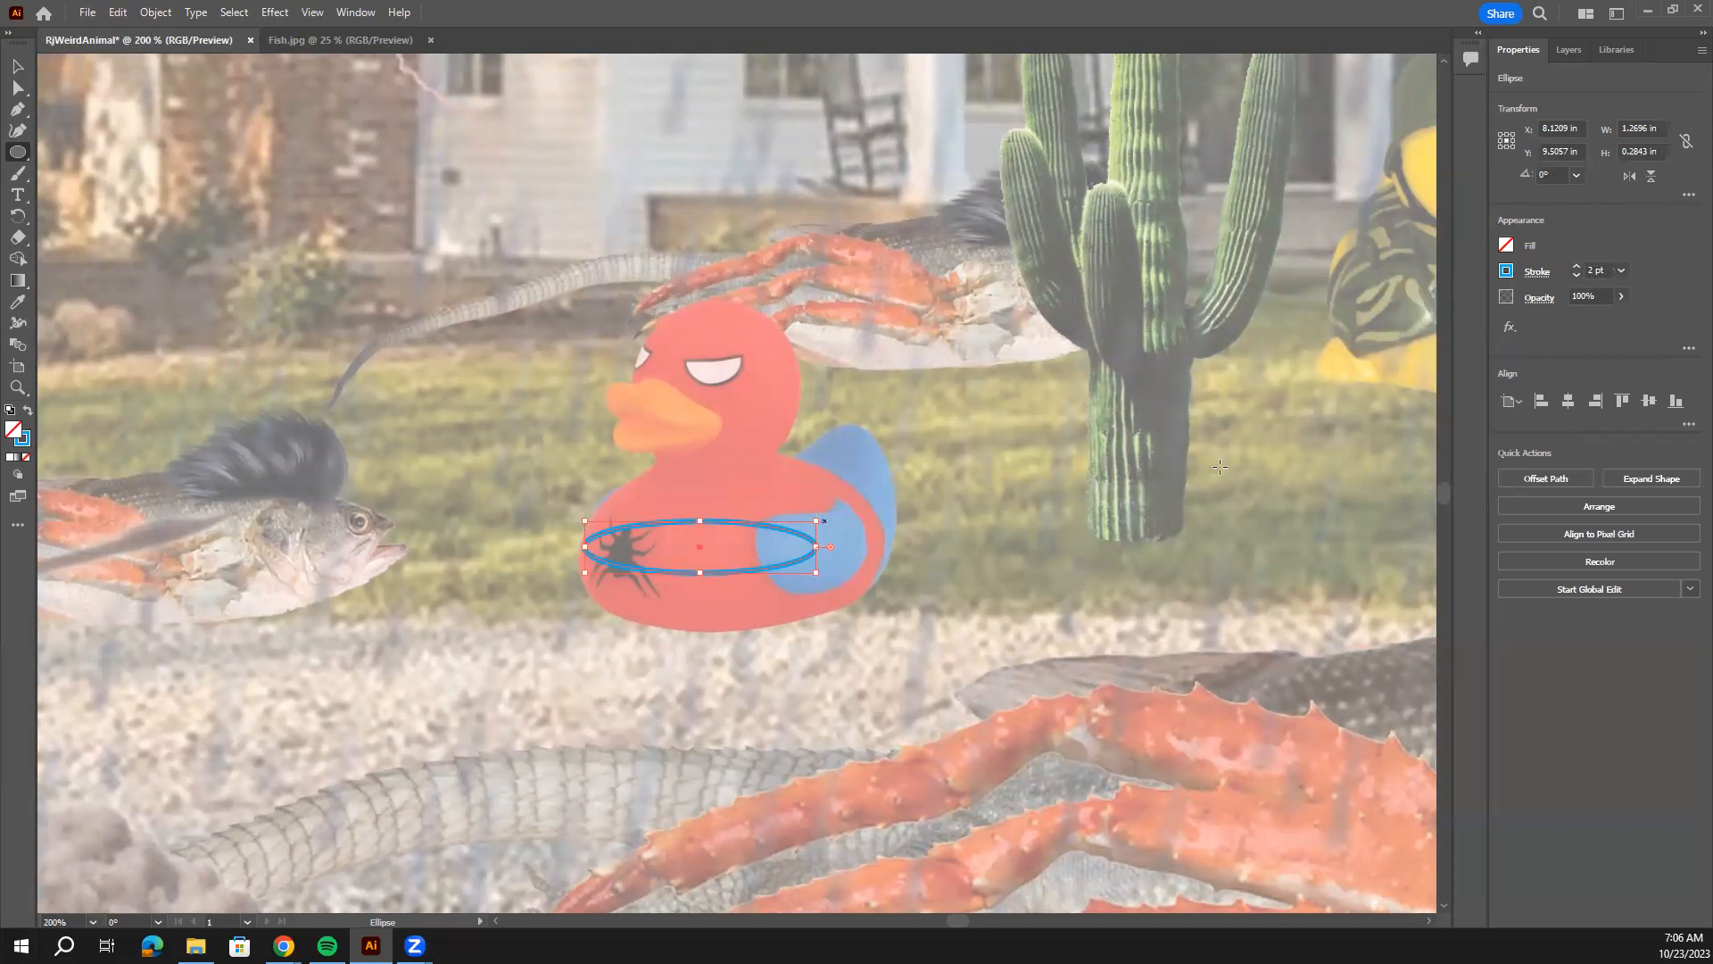
left_click(1575, 275)
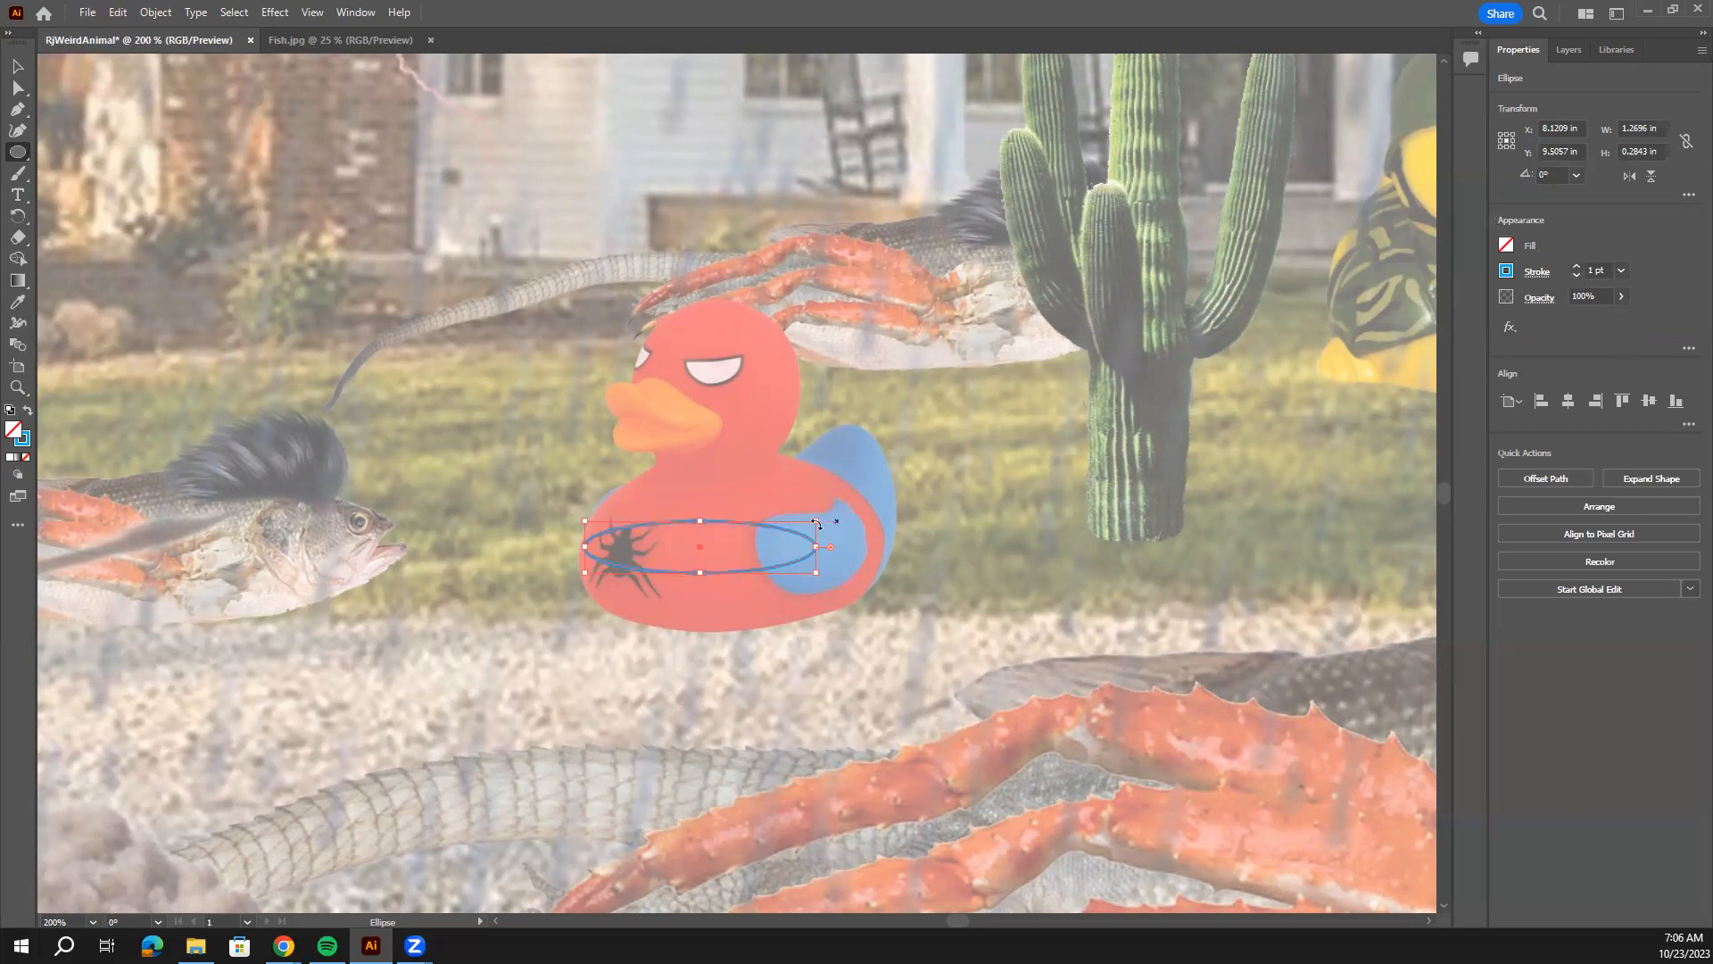
left_click(1576, 267)
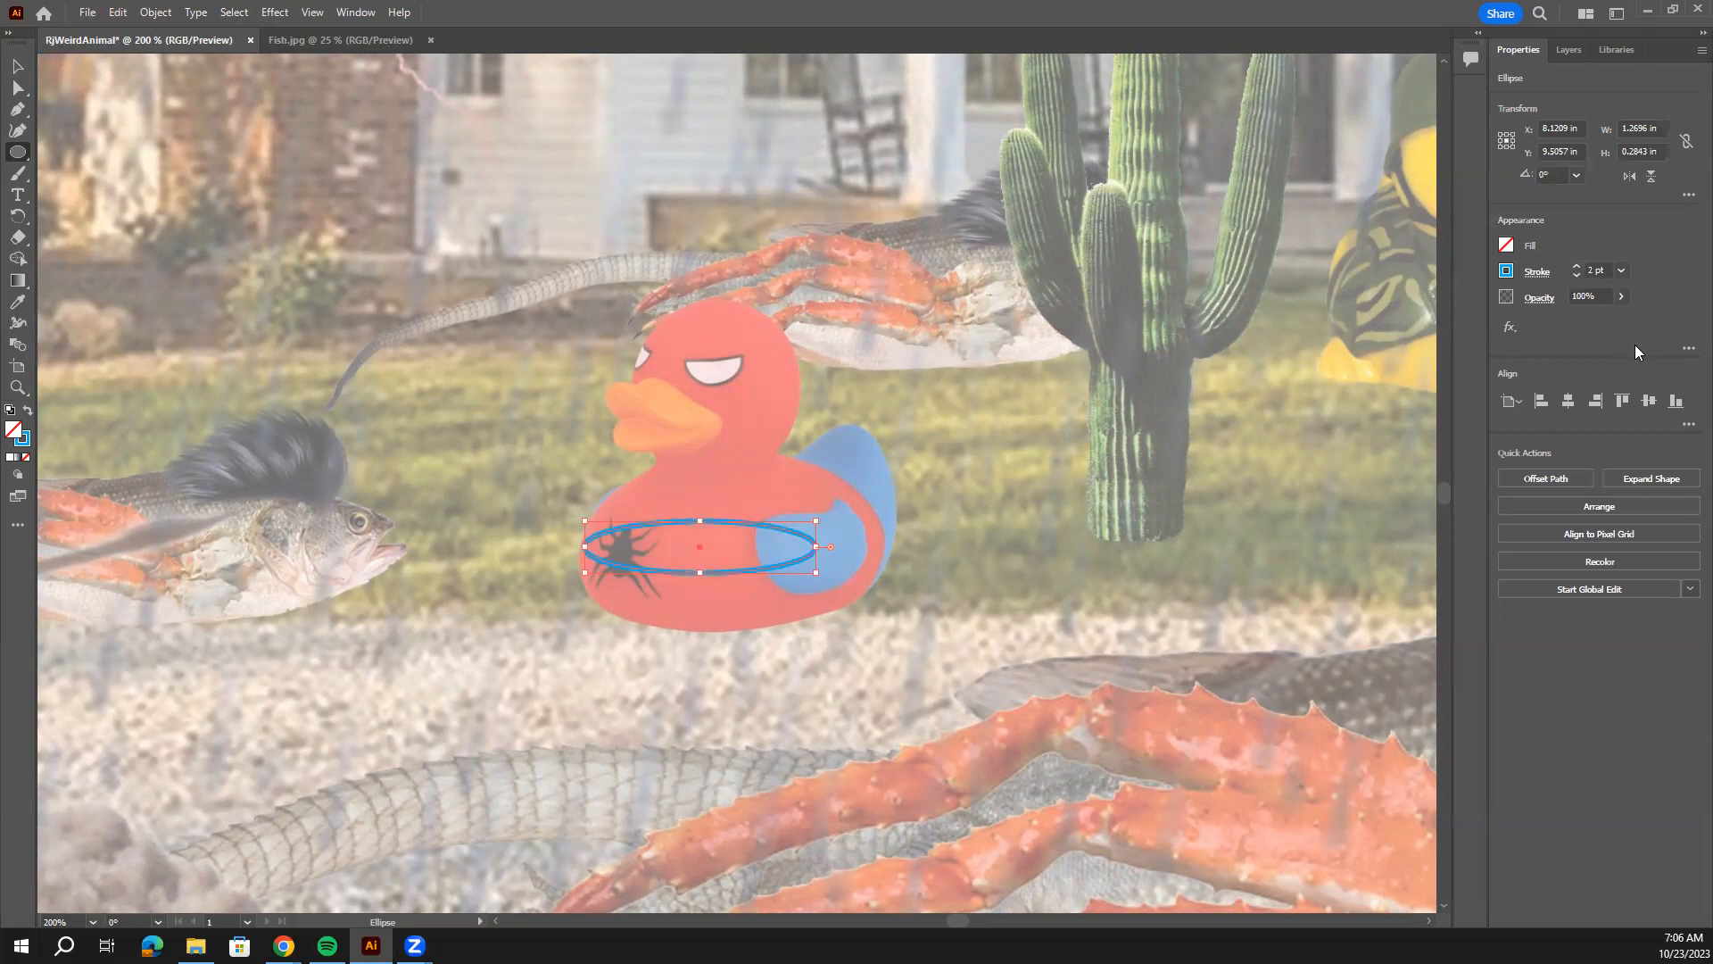
left_click(1576, 267)
left_click(1576, 267)
left_click(1576, 267)
left_click(1576, 266)
left_click(1576, 267)
left_click(1576, 267)
left_click(1577, 267)
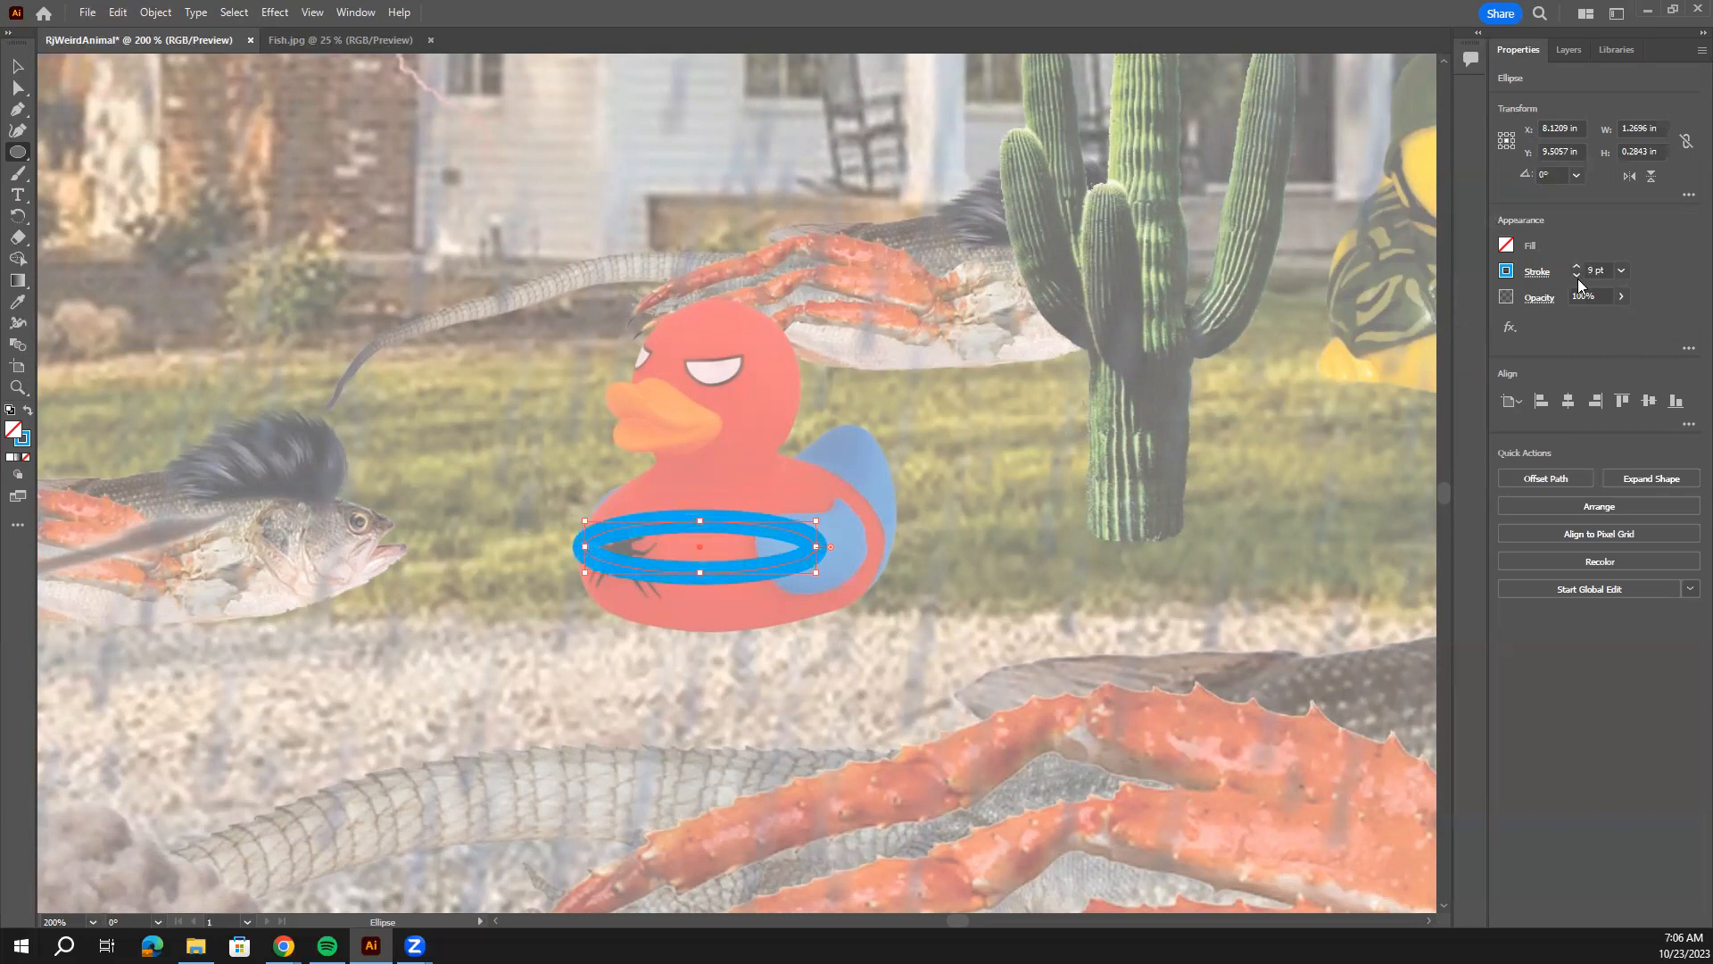
left_click(1575, 276)
left_click(1576, 276)
left_click(1576, 275)
left_click(1576, 275)
left_click(1576, 276)
left_click(1575, 275)
left_click(1575, 276)
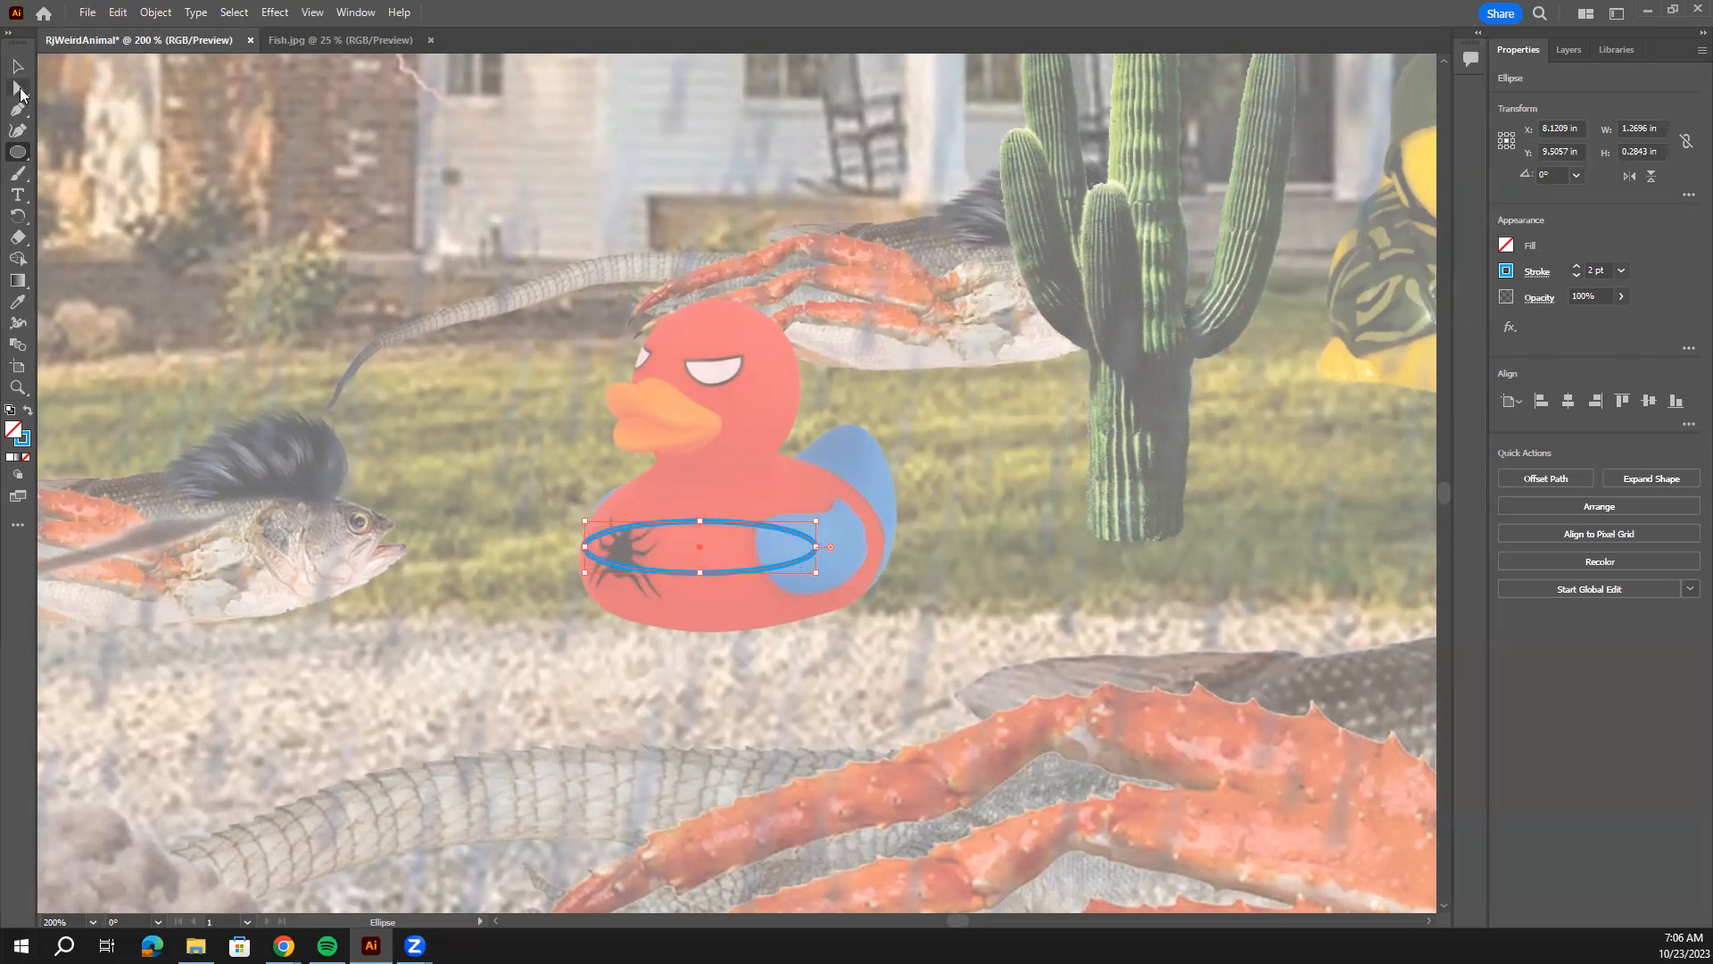
Draw a larger ellipse around the duck's body and resize it to about 1.70 by 1.00 in.
left_click_drag(565, 461, 883, 629)
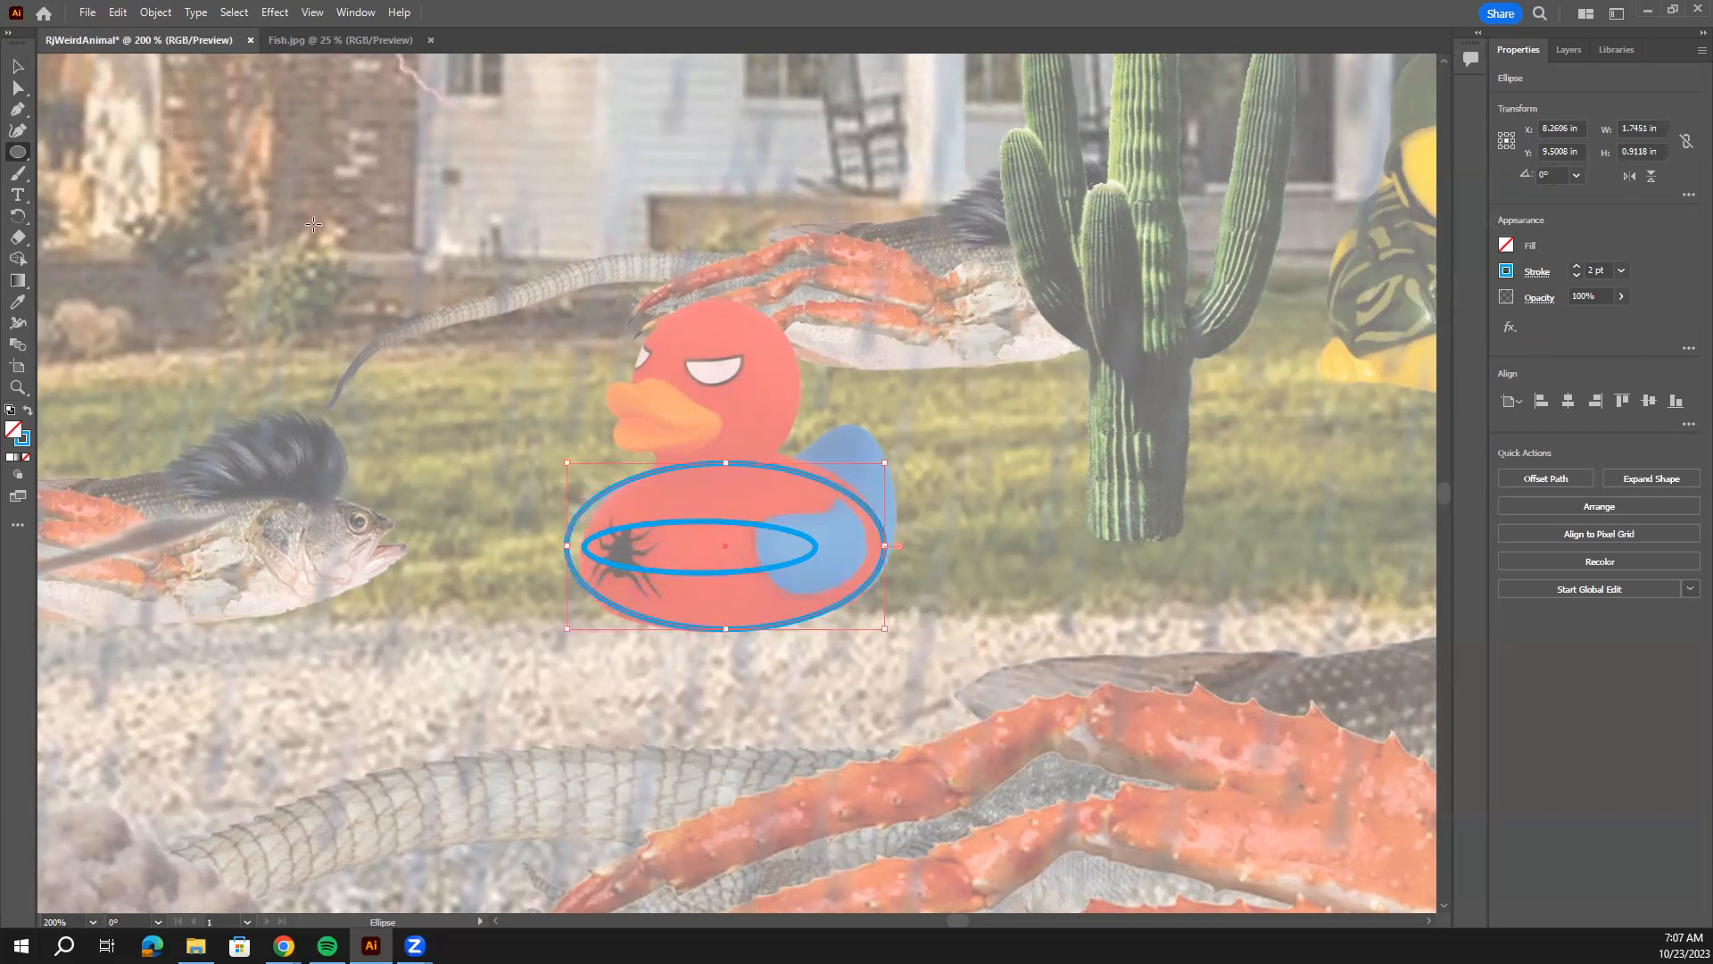
key("v")
left_click_drag(565, 461, 597, 452)
left_click_drag(599, 626, 576, 635)
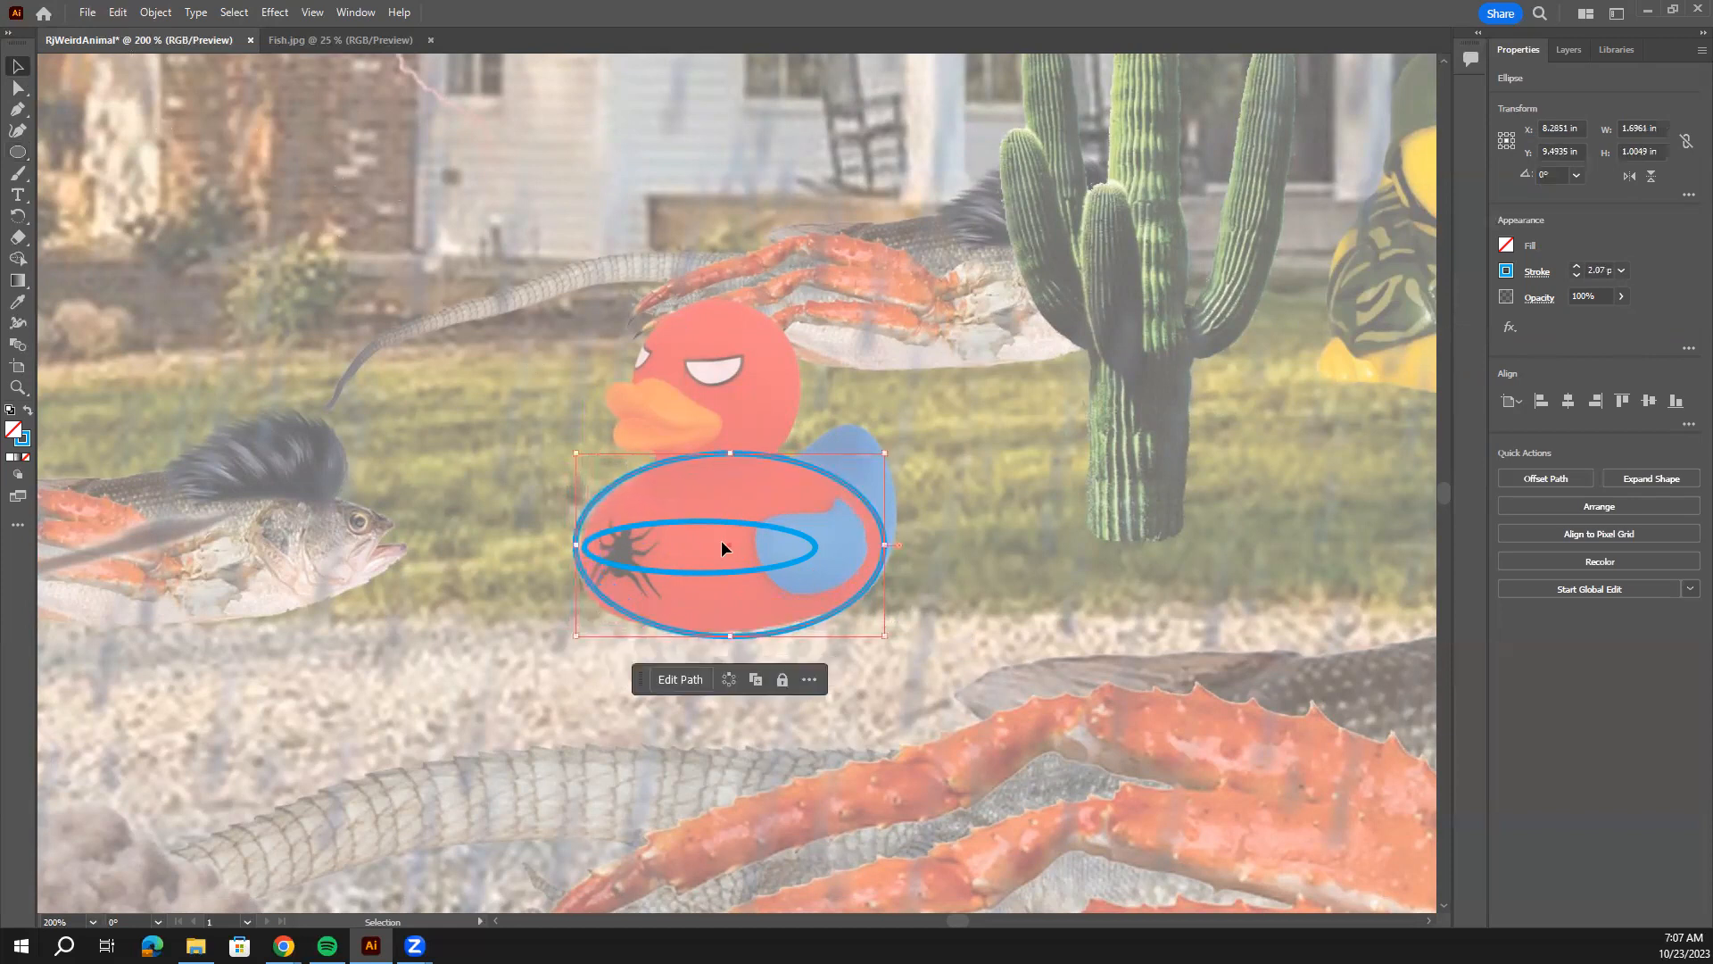
Delete both ellipses from the duck's body.
left_click(797, 559)
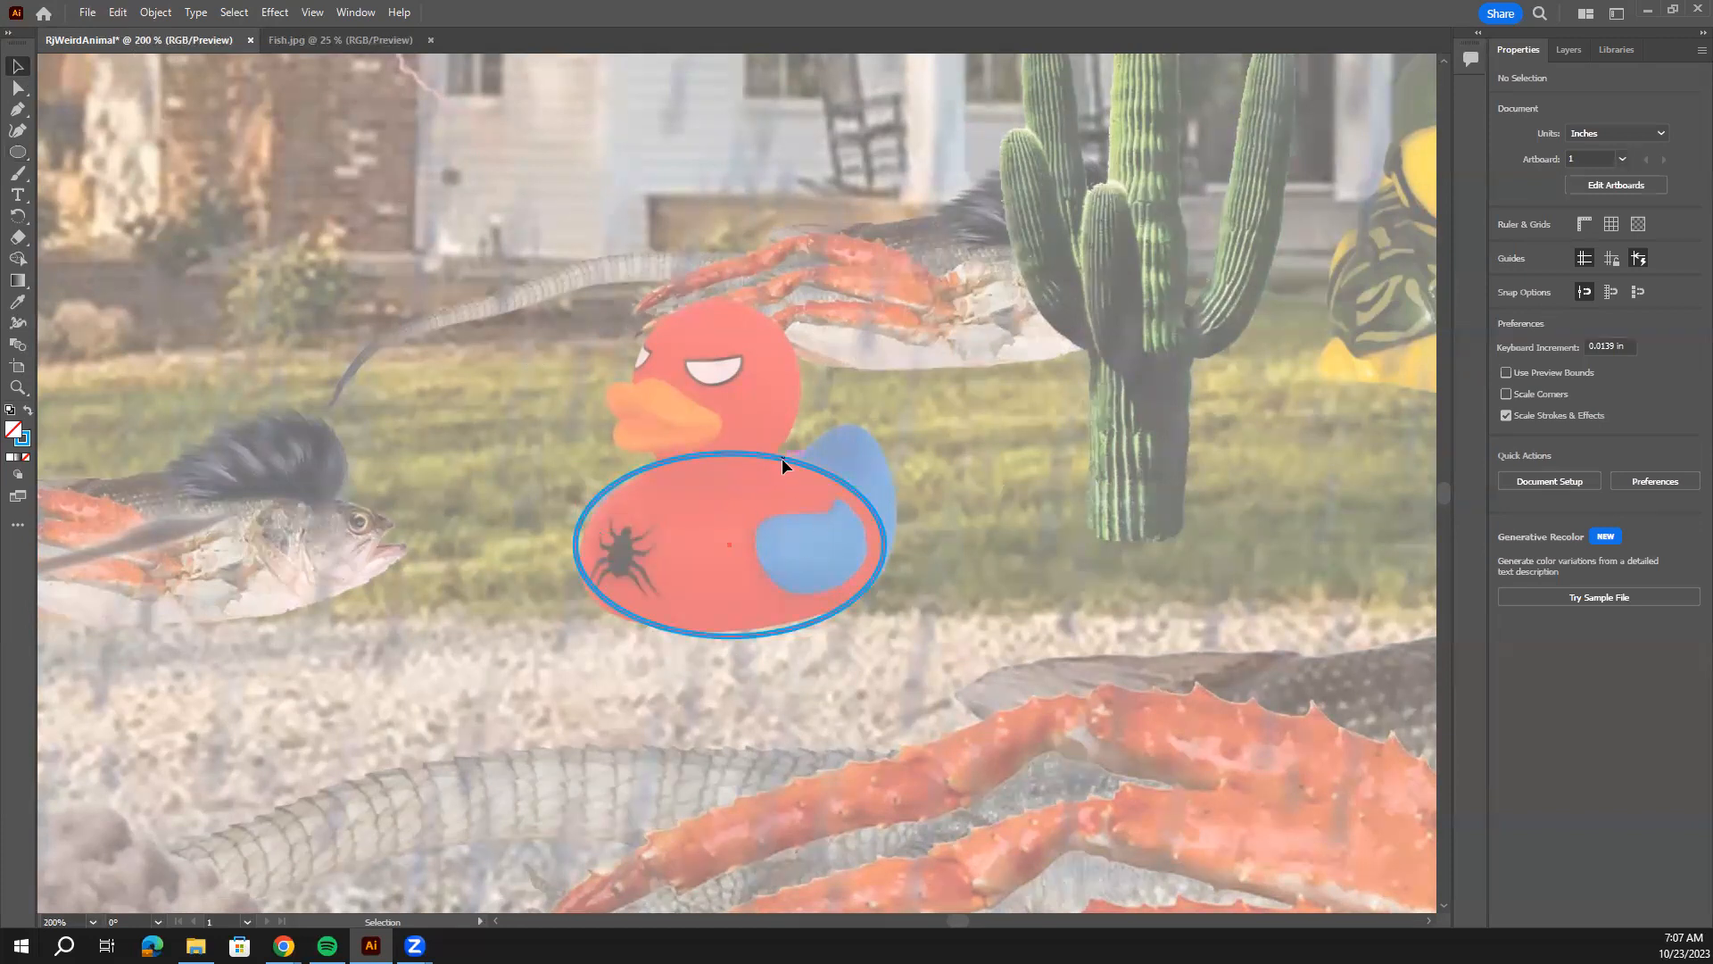
left_click(824, 553)
key("Delete")
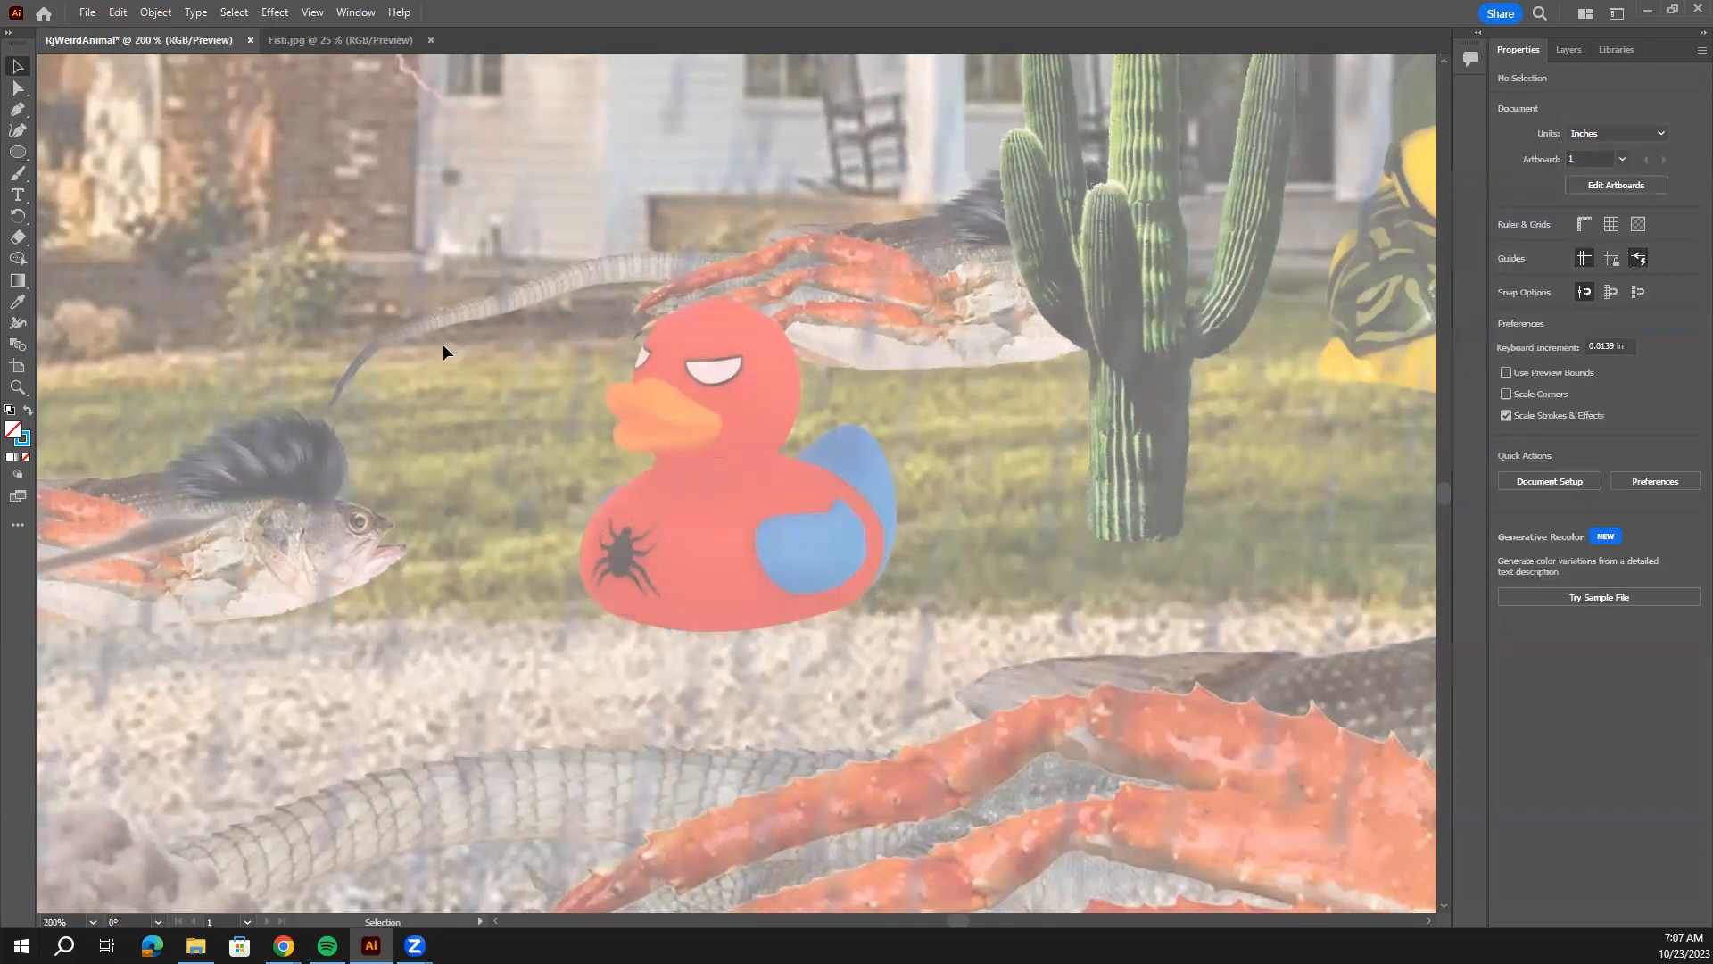
Start the duck outline with the Curvature tool, tracing from the crown around the back of the head to the neck corner.
left_click(18, 130)
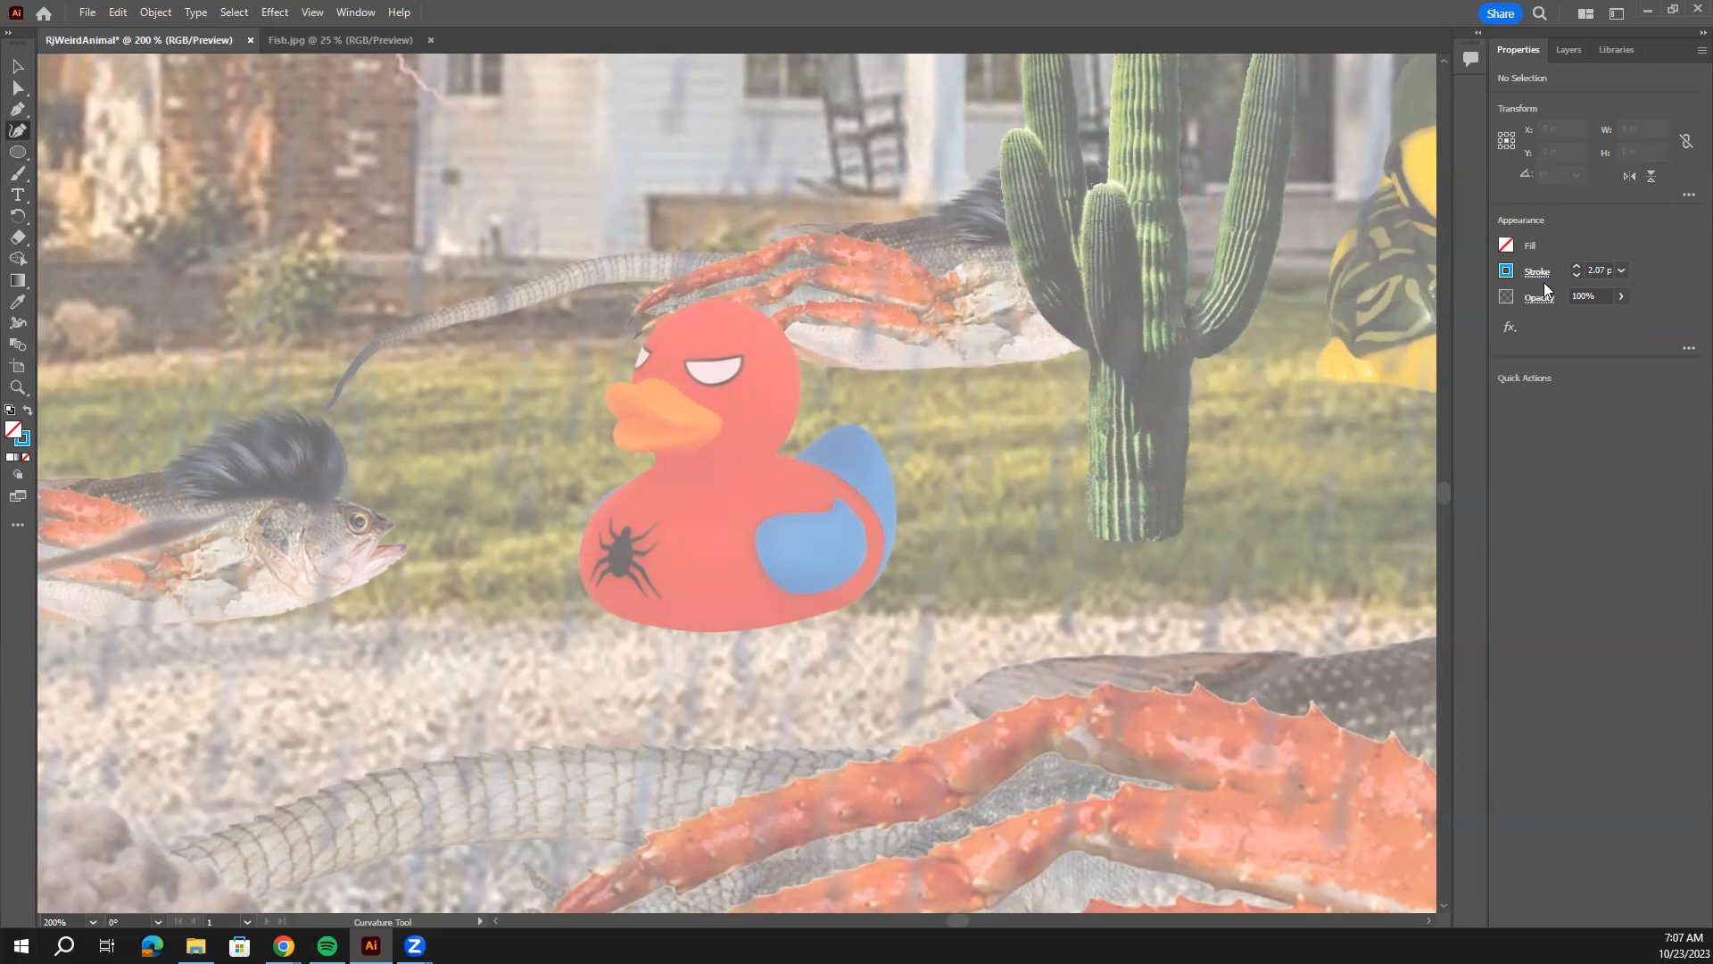
key("ctrl+equal")
key("ctrl+equal")
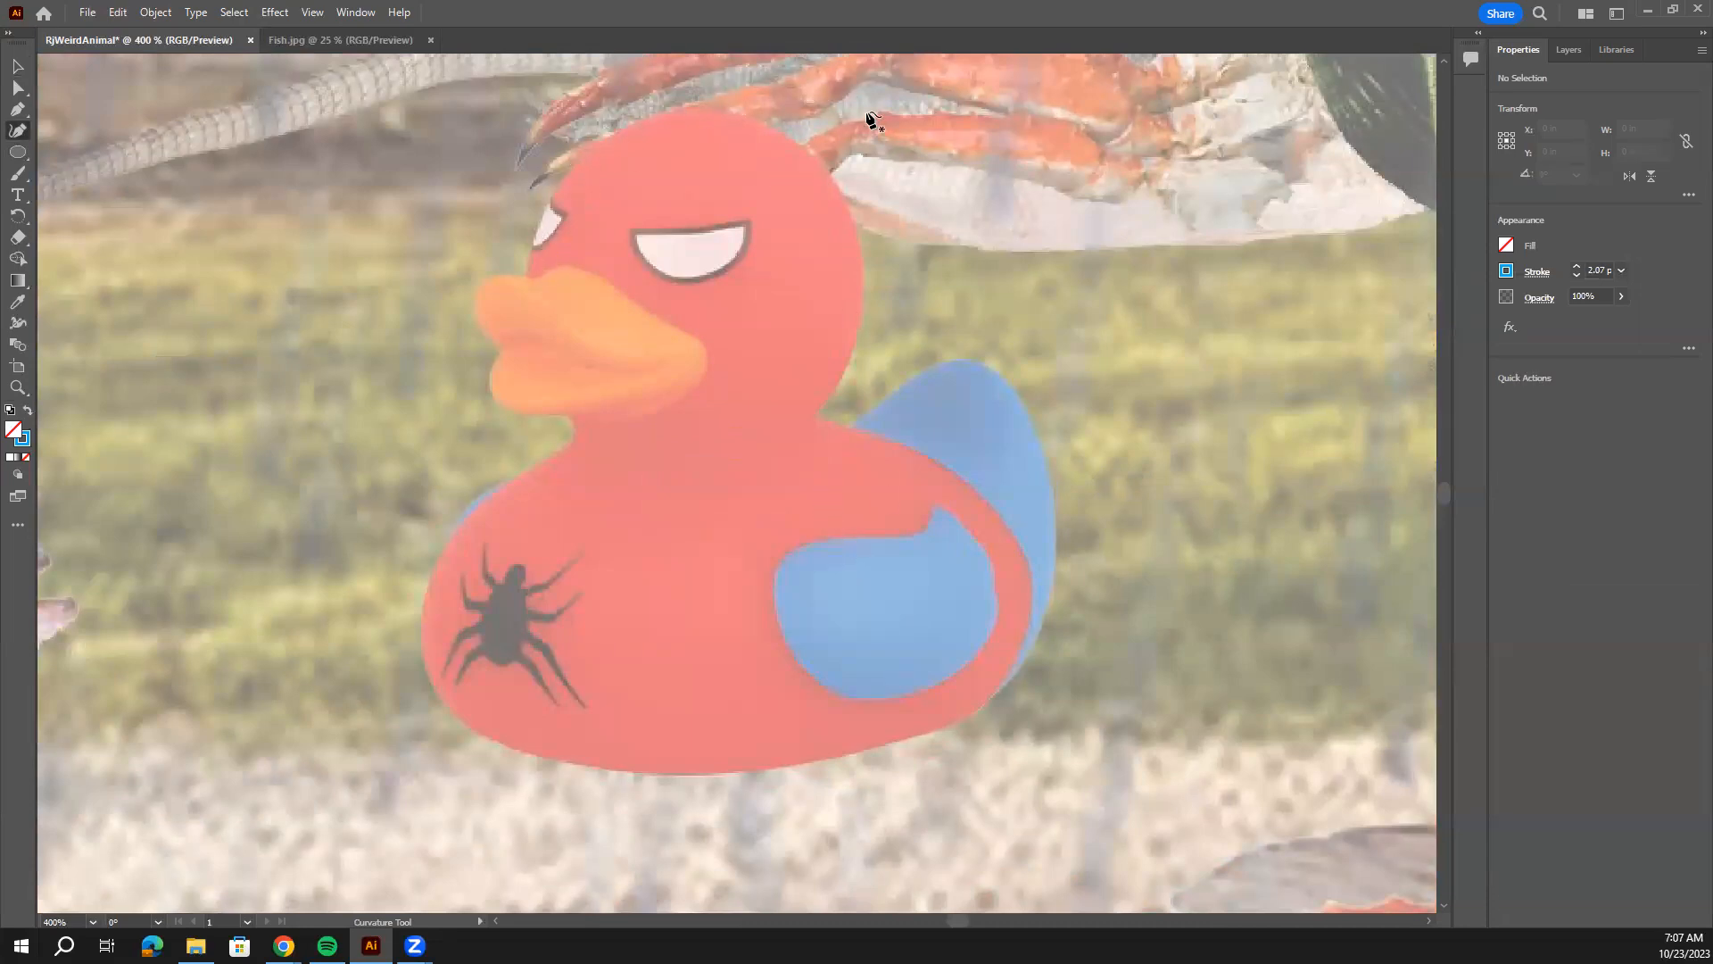
left_click(696, 105)
left_click(835, 179)
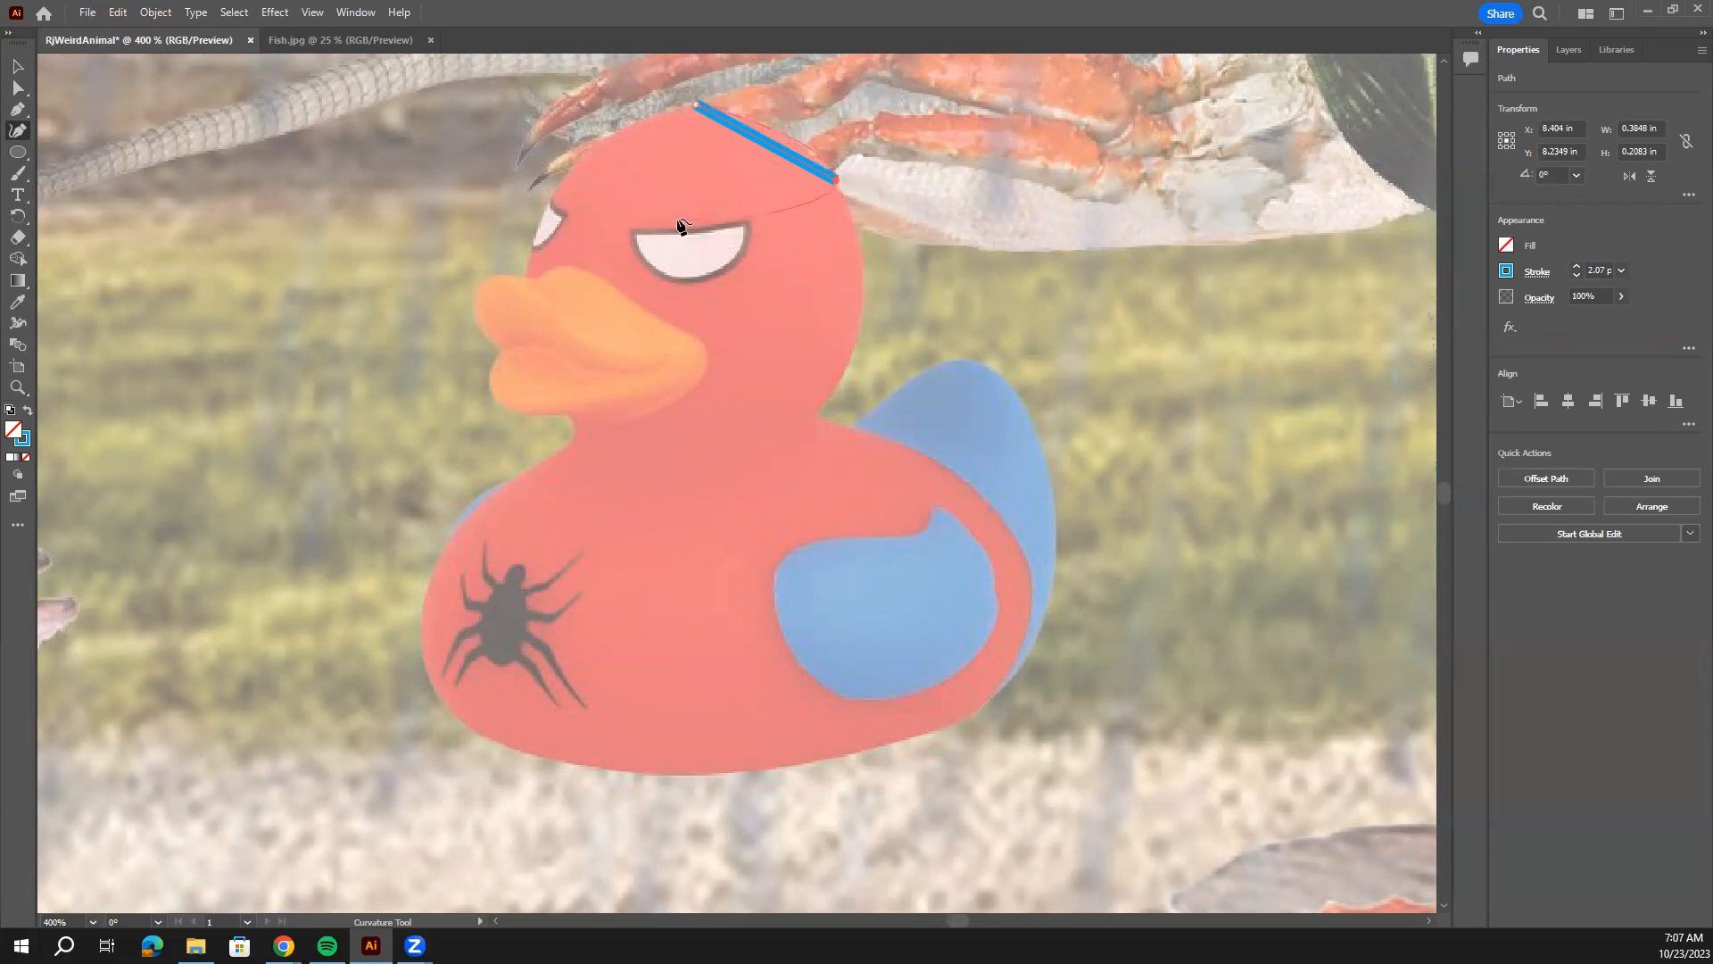
left_click(864, 309)
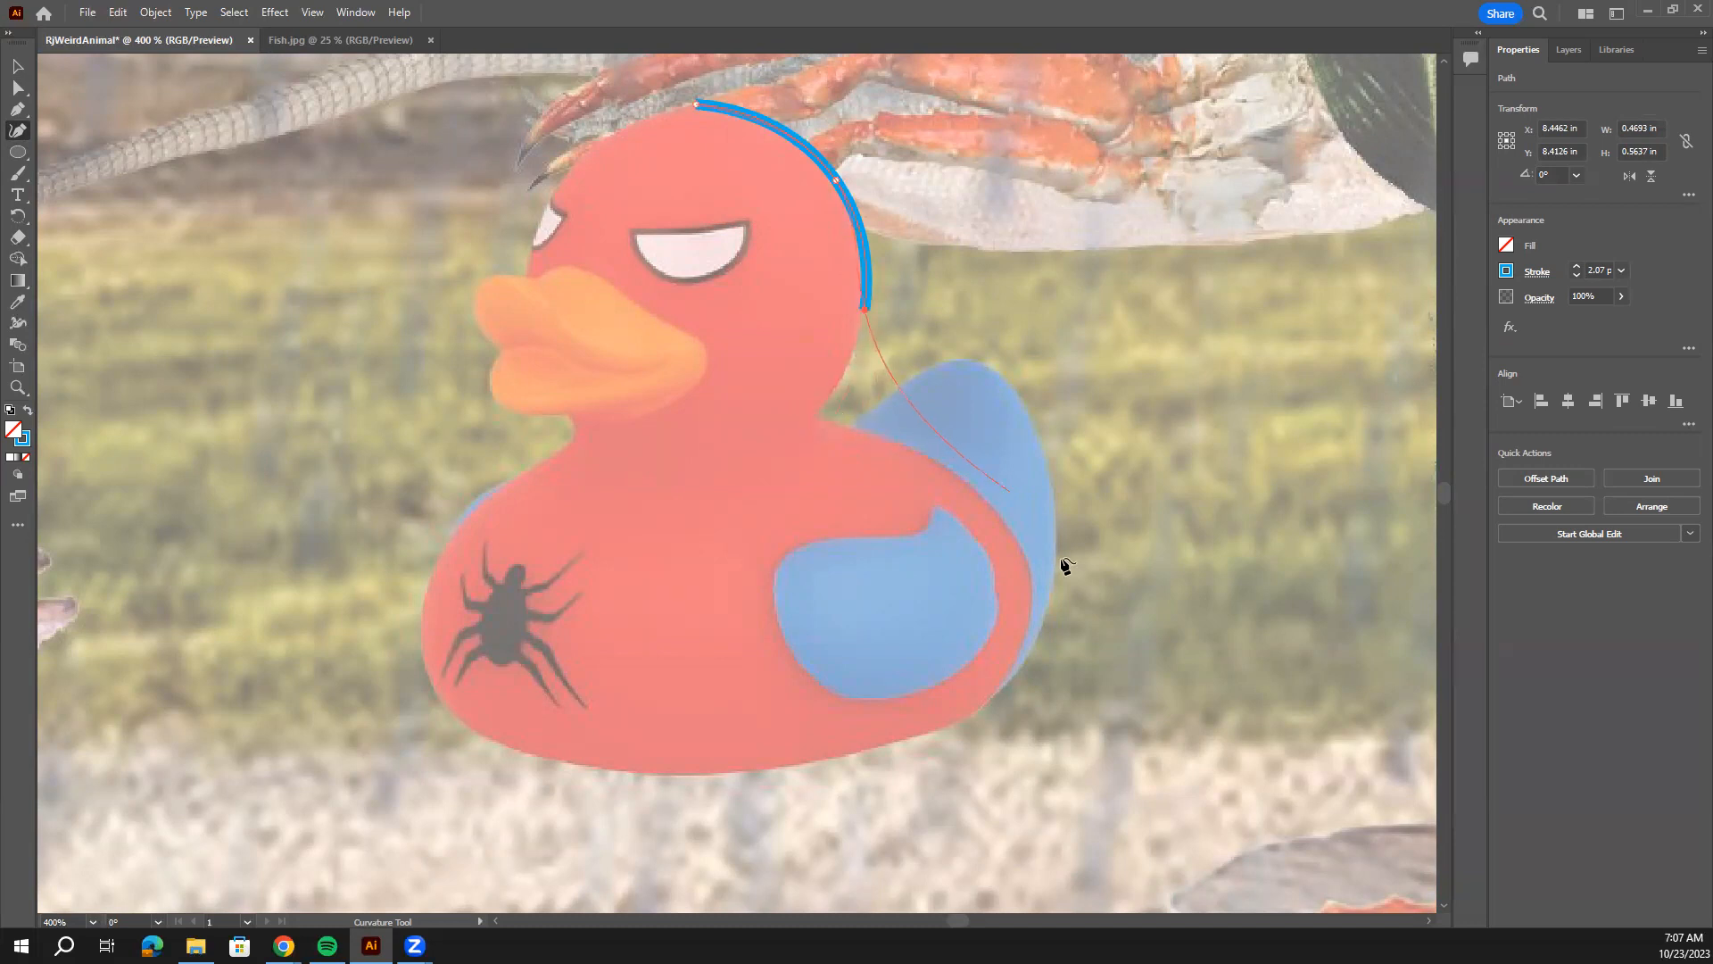
left_click(812, 415)
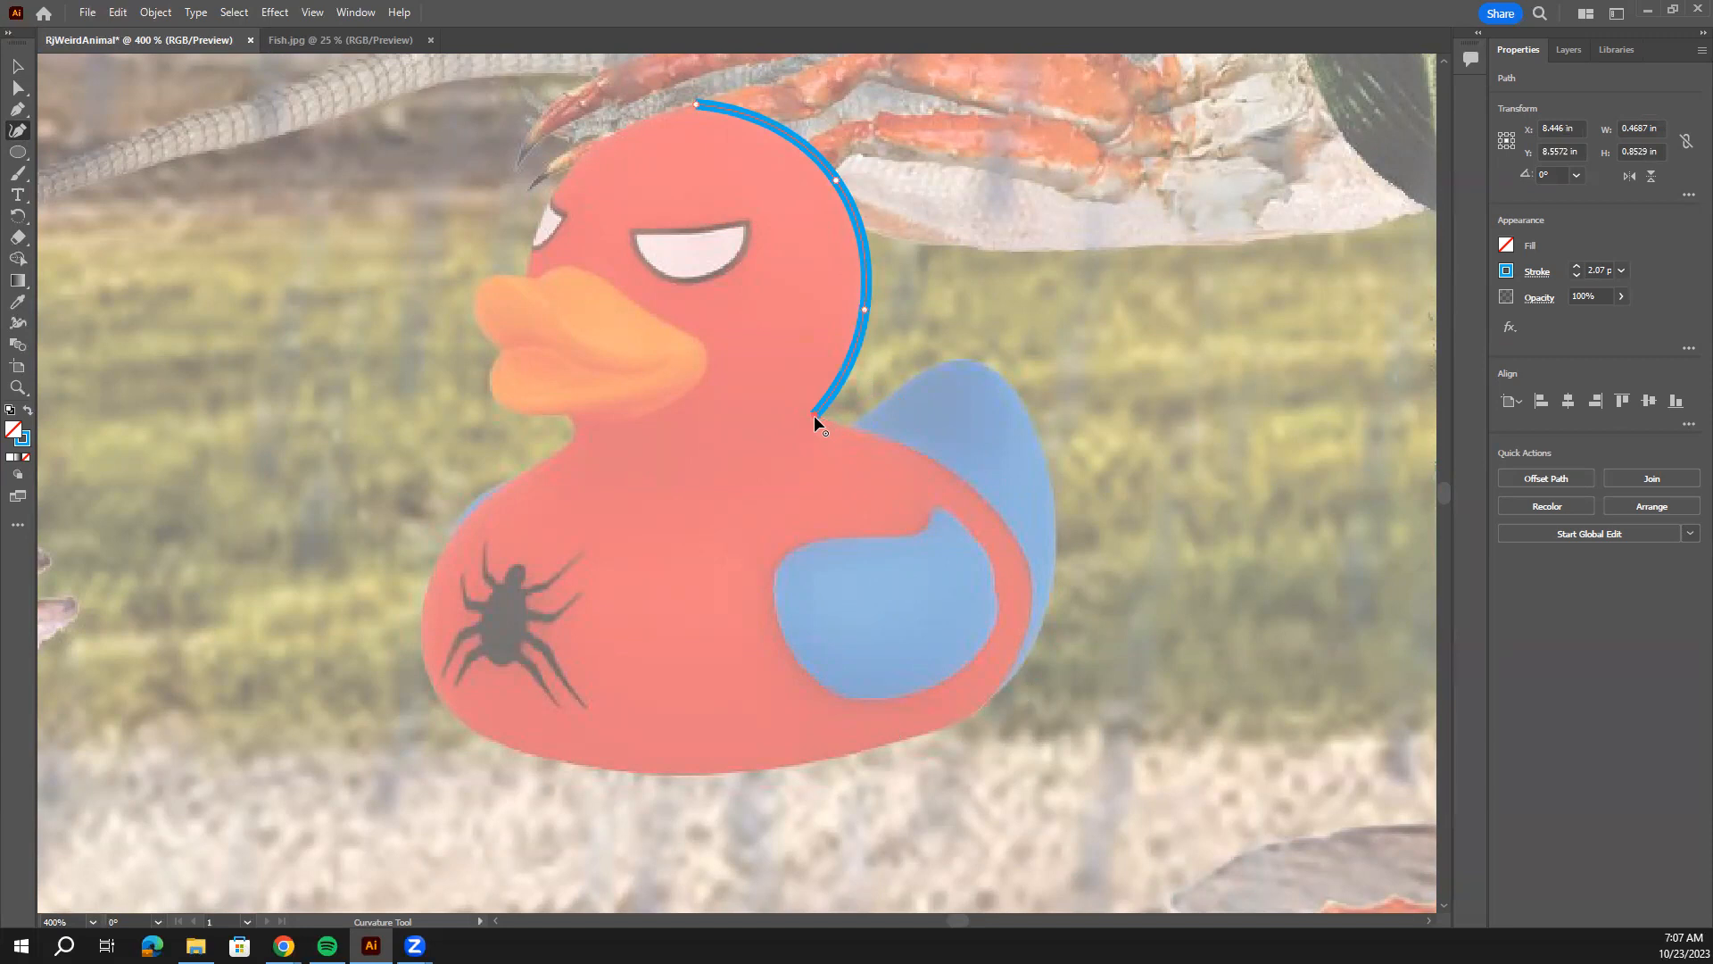
Continue the duck outline from the neck corner along the back, around the rear and under the belly to the lower chest.
left_click(860, 430)
left_click(955, 473)
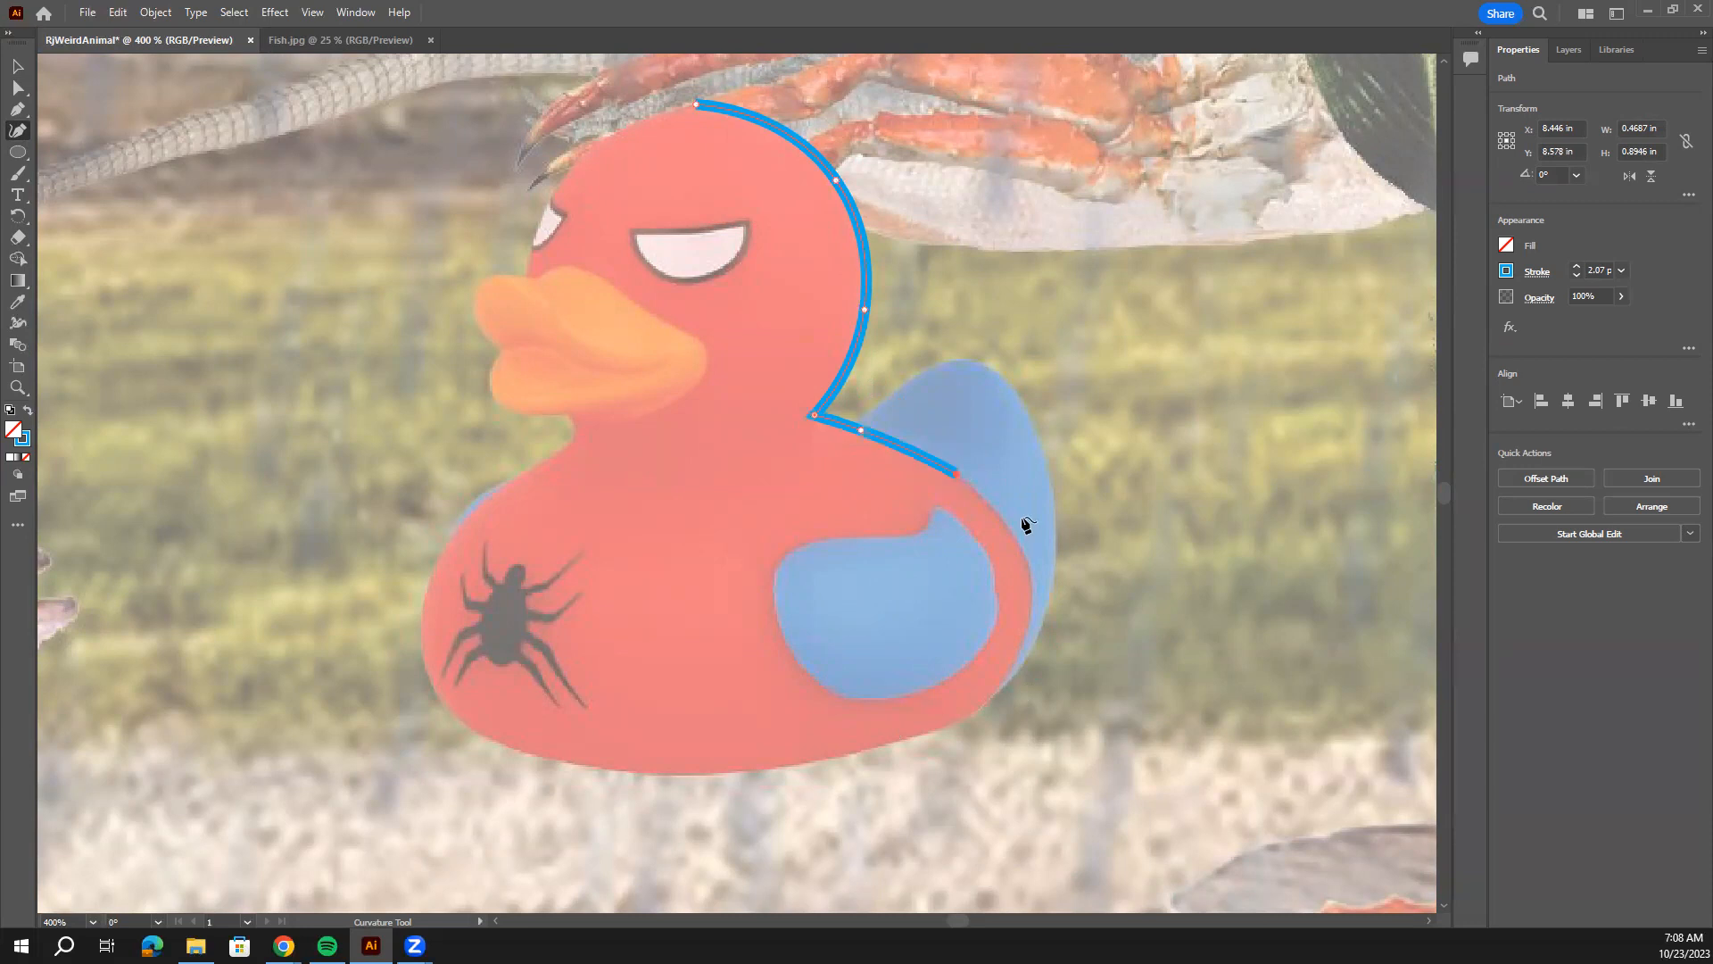
left_click(1029, 568)
left_click(978, 705)
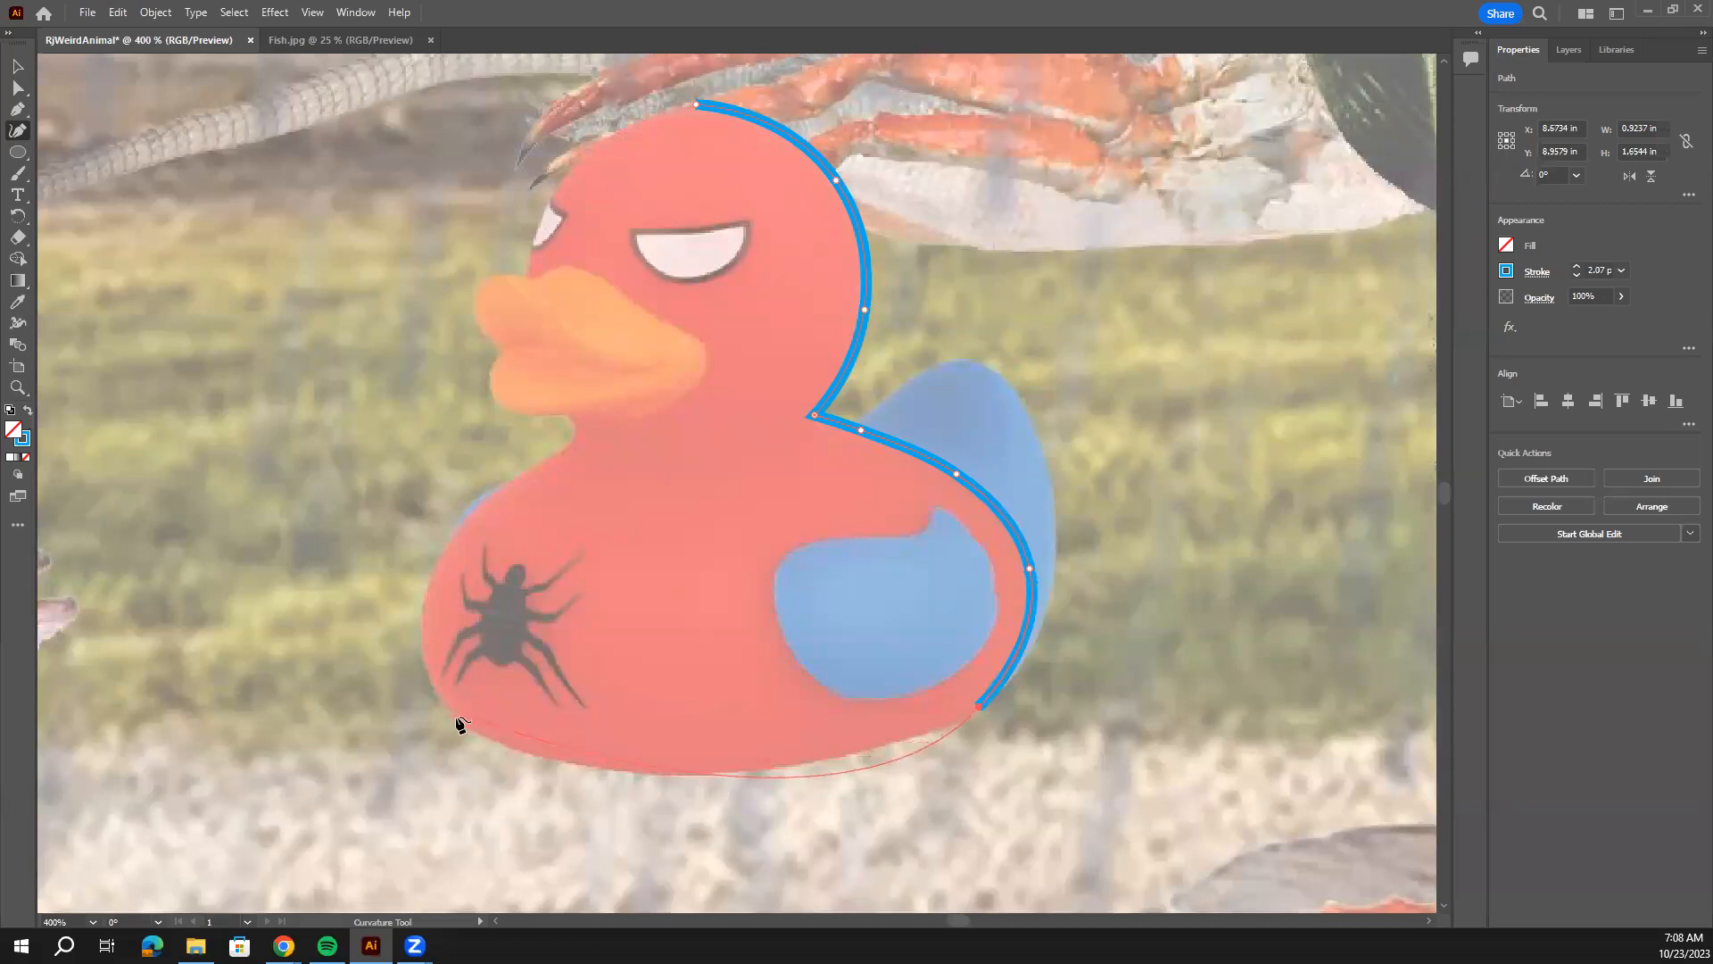
left_click(897, 741)
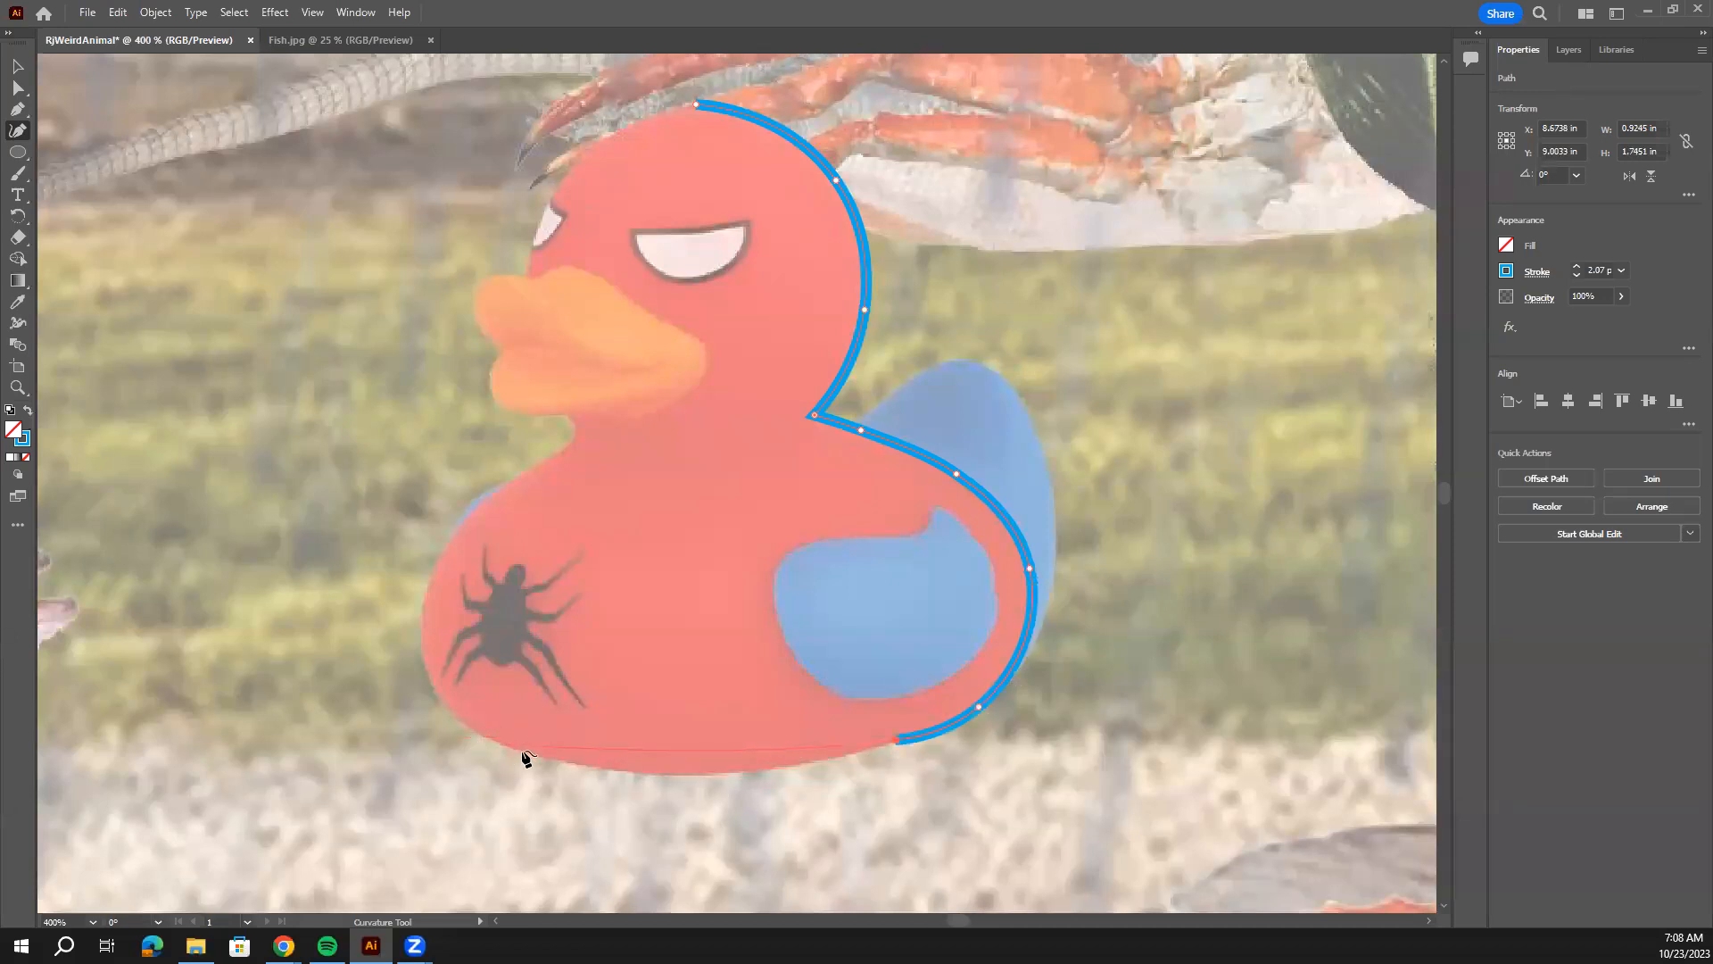
left_click(718, 774)
left_click(448, 711)
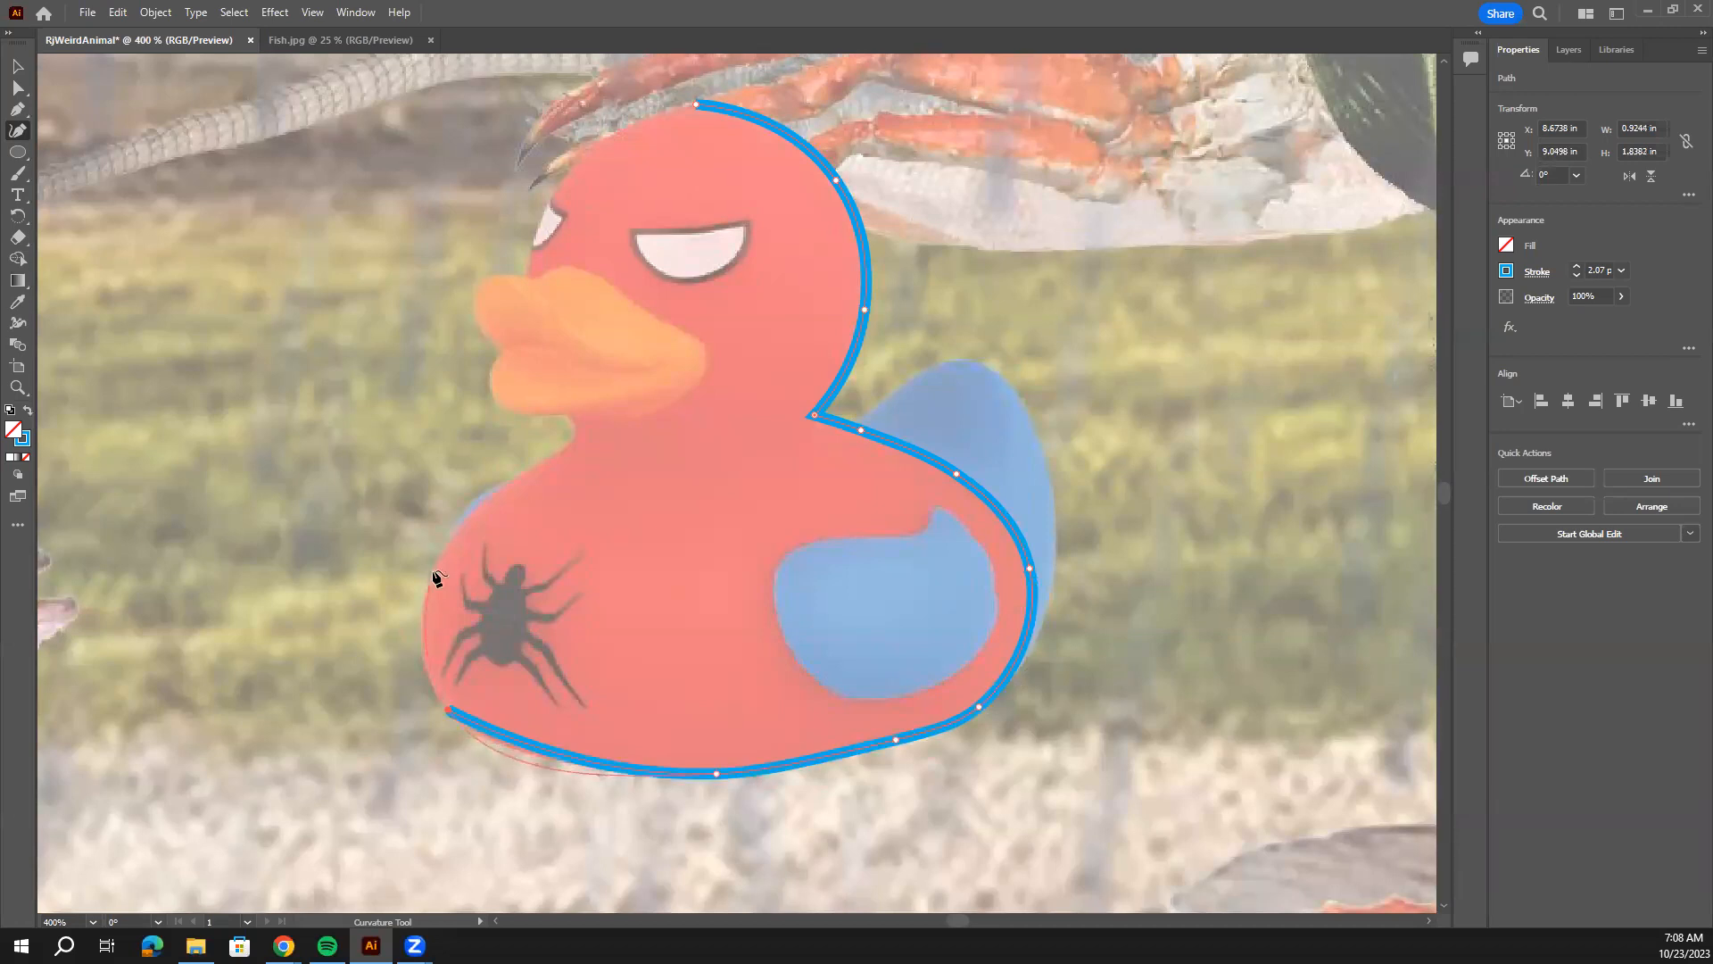
Extend the duck outline up the chest and front of the neck to the underside of the beak.
left_click(437, 555)
left_click(536, 464)
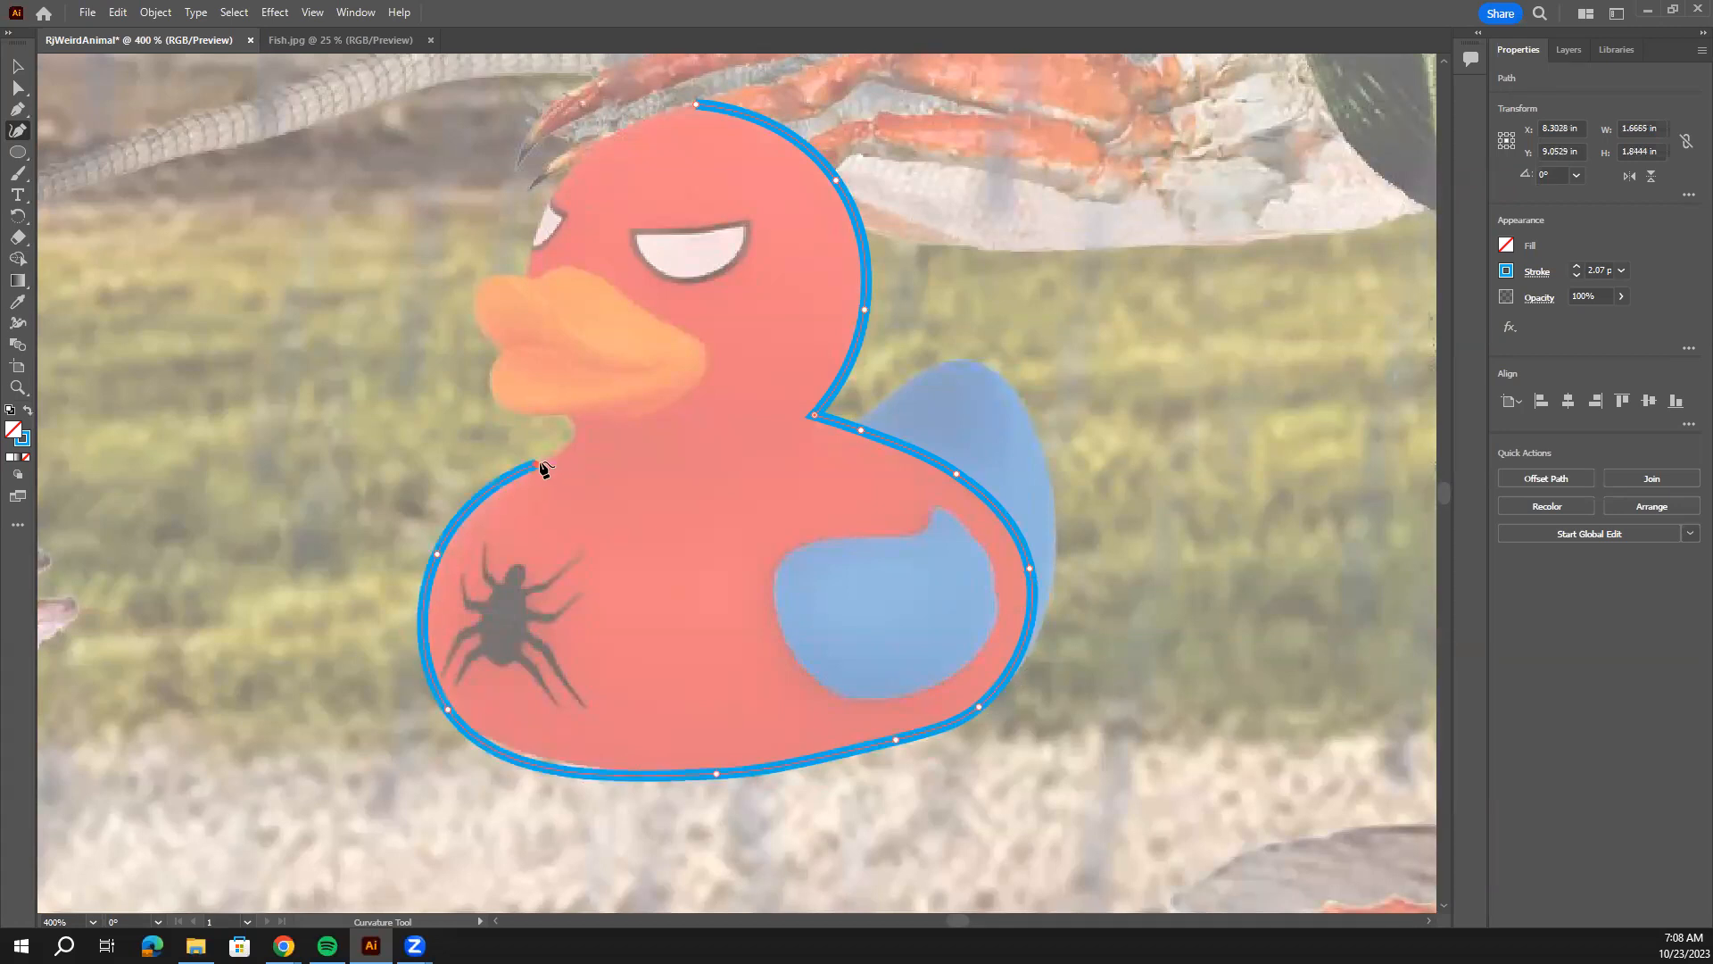
left_click(576, 438)
left_click(577, 417)
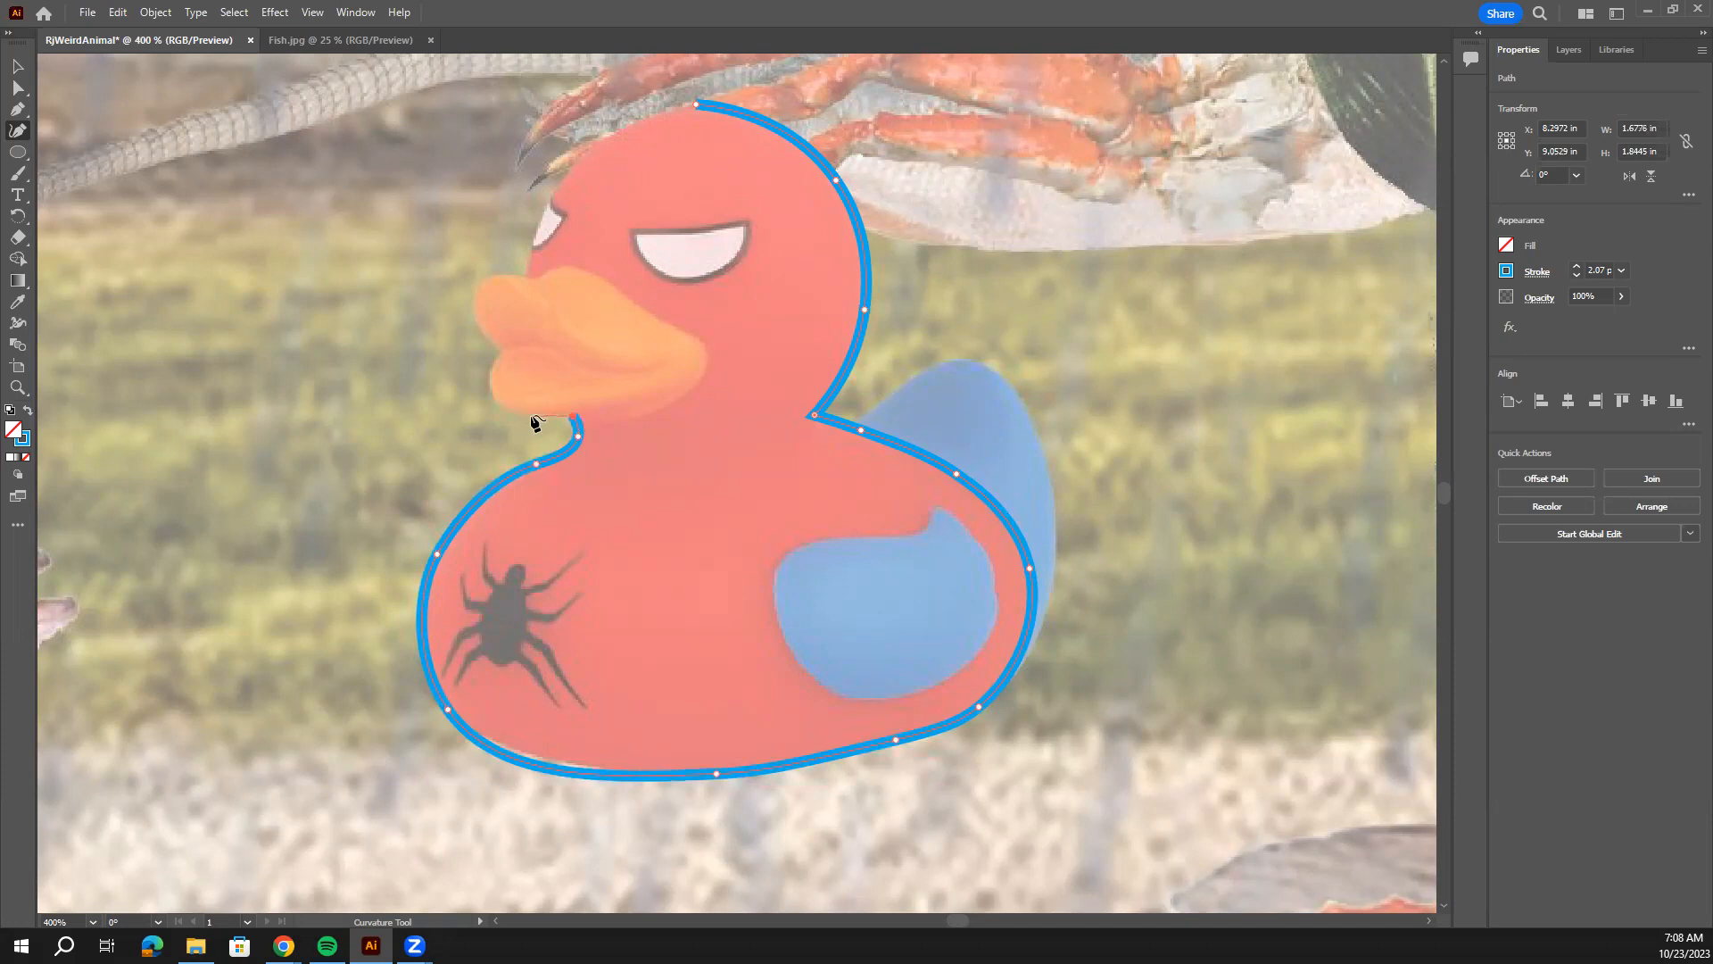
Trace the front edge of the beak, including the notch between its two halves, up to the corner where it meets the face.
left_click(532, 416)
left_click(493, 399)
left_click(499, 351)
left_click(480, 326)
left_click(483, 283)
left_click(530, 278)
Trace the face and forehead up to the crown and close the duck outline, about 1.68 by 1.84 in overall.
left_click(534, 230)
left_click(593, 144)
left_click(696, 105)
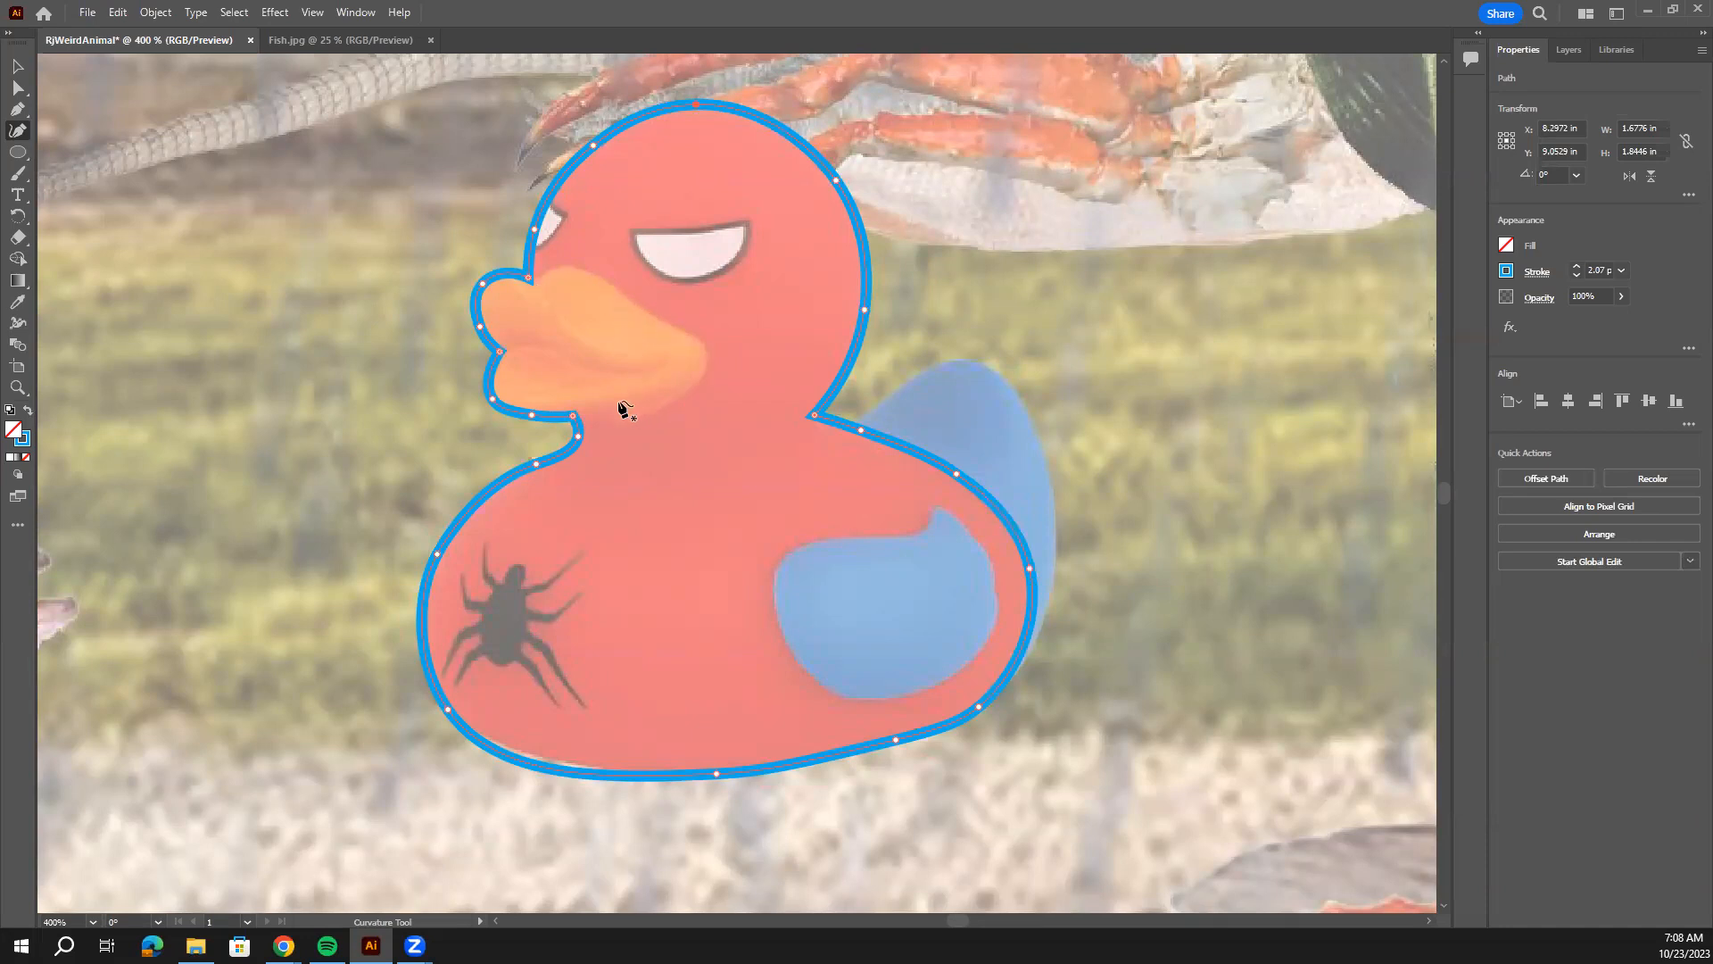
left_click(539, 275)
left_click(560, 266)
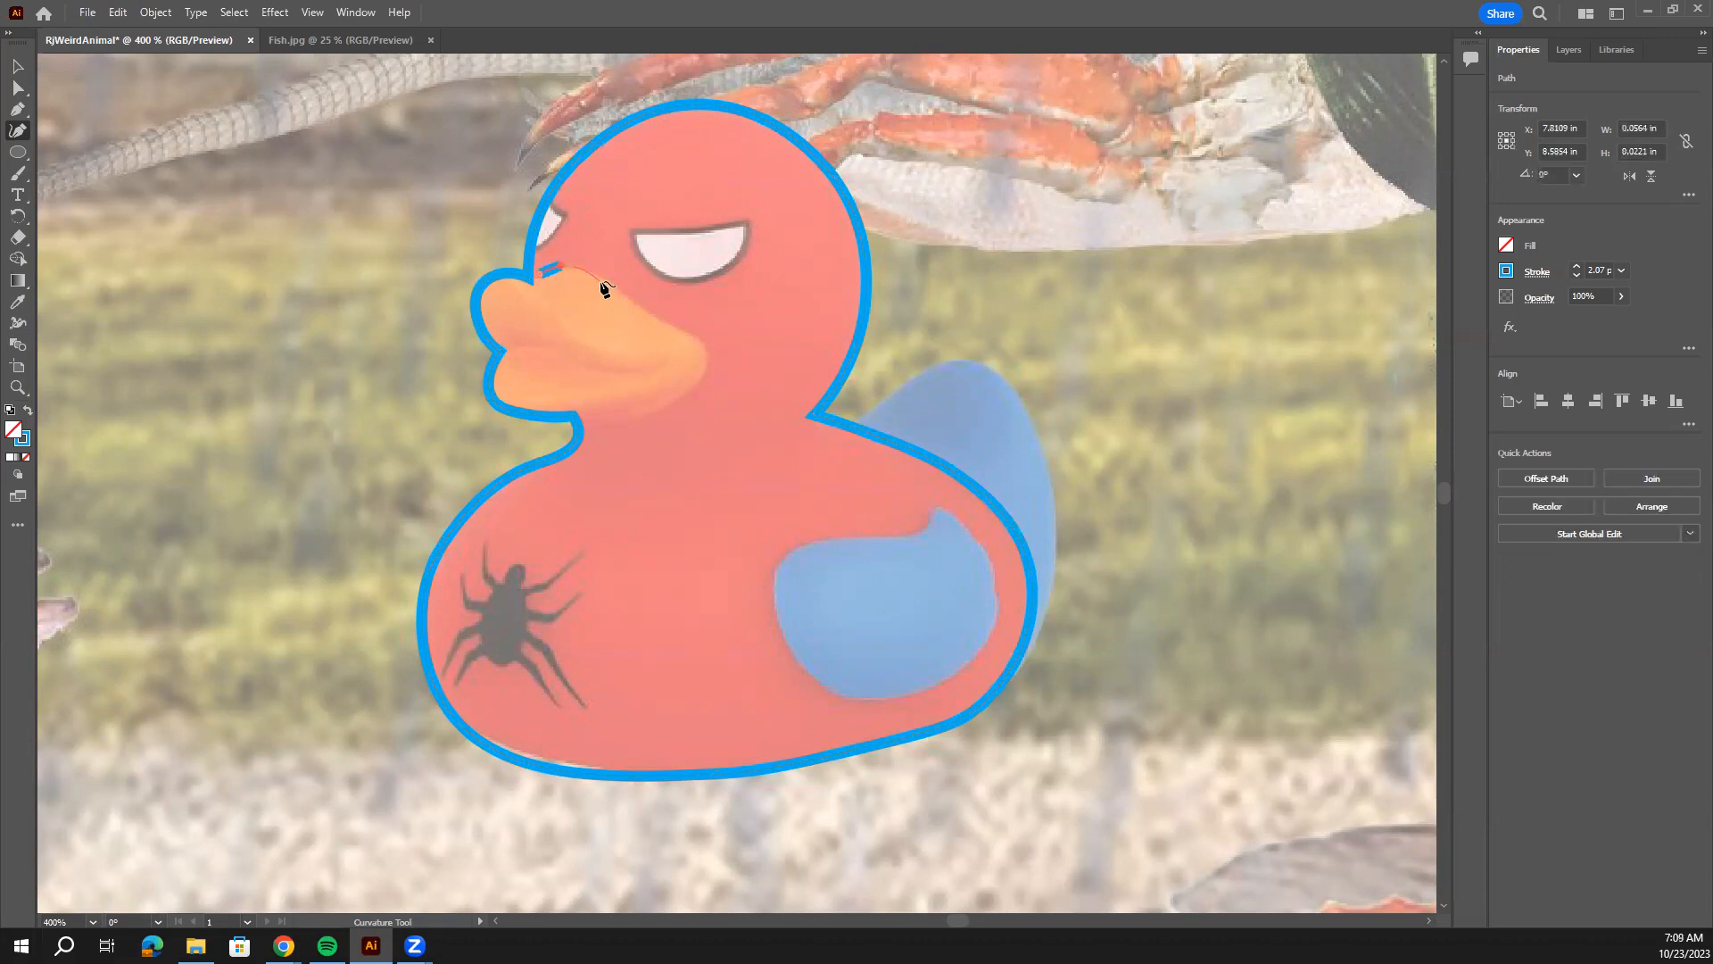
left_click(538, 274)
left_click(583, 267)
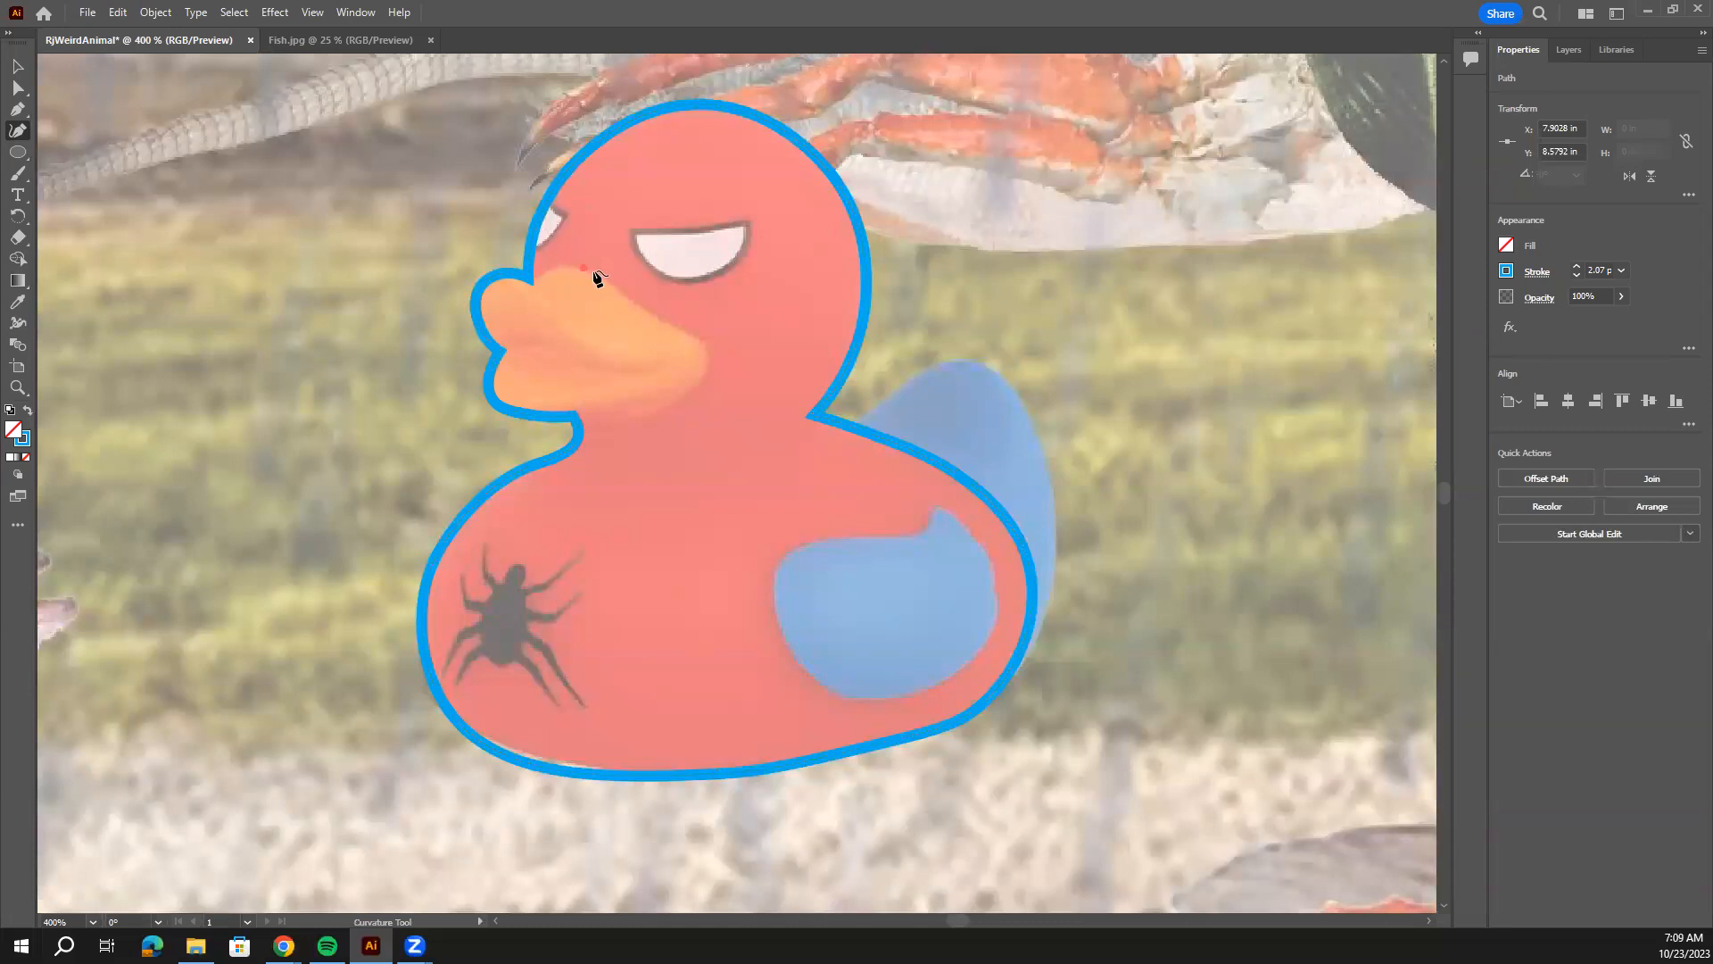
key("ctrl+z")
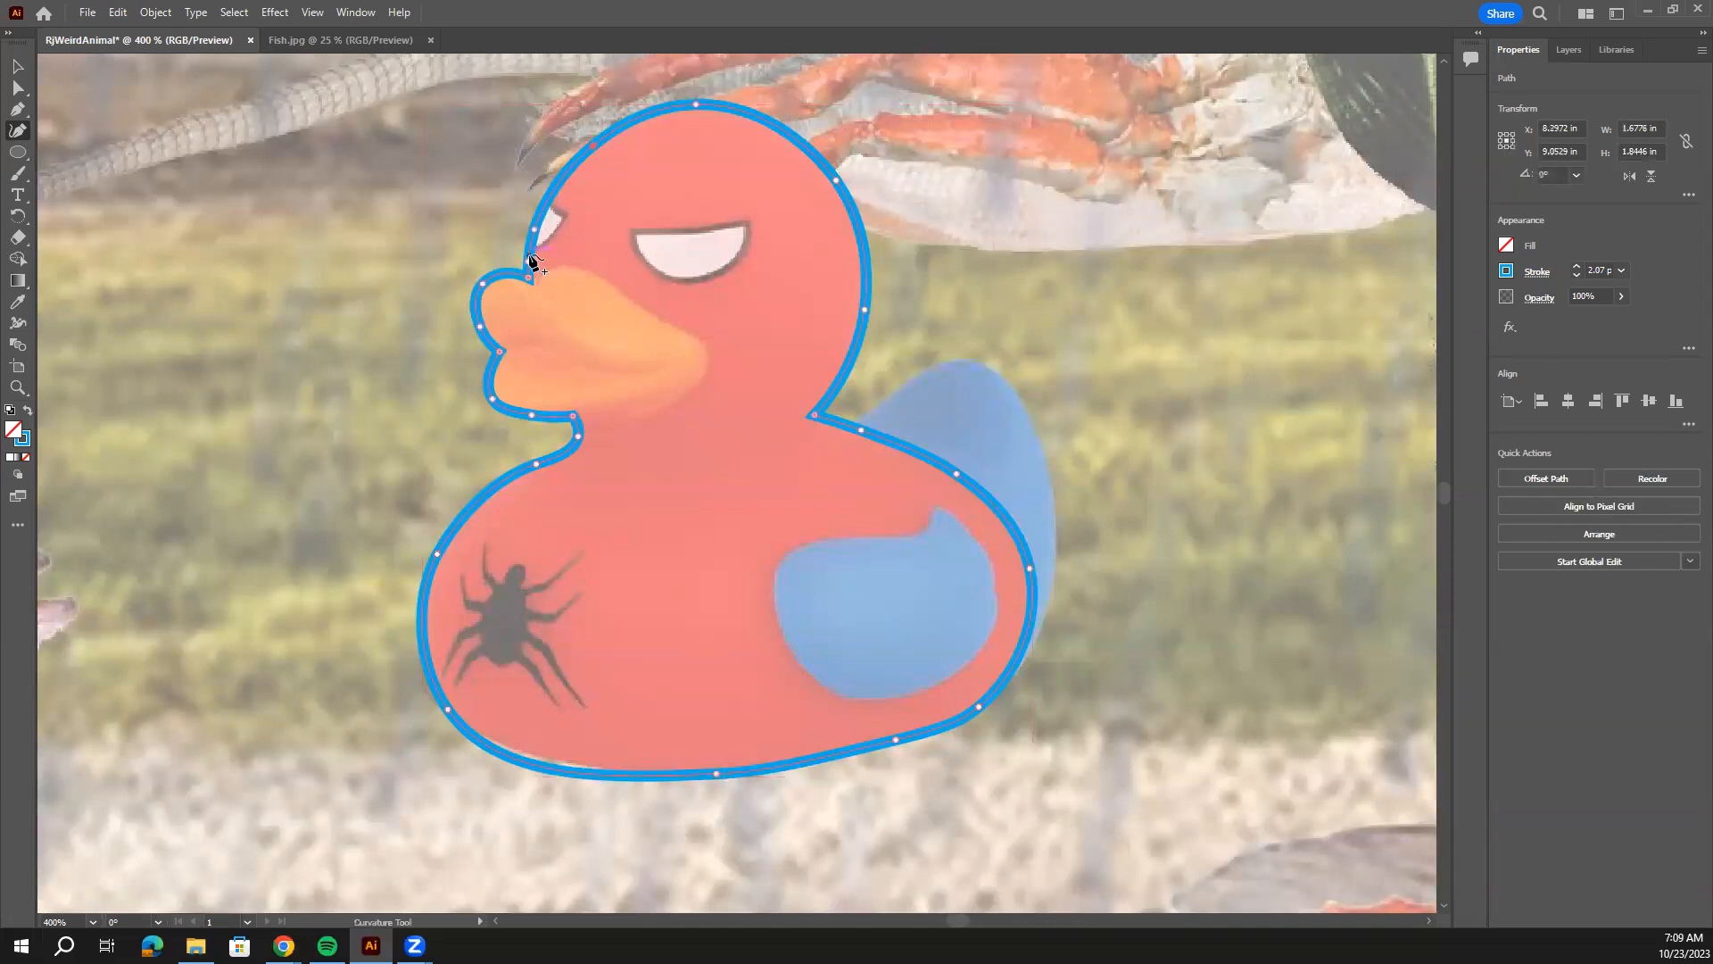
left_click(576, 267)
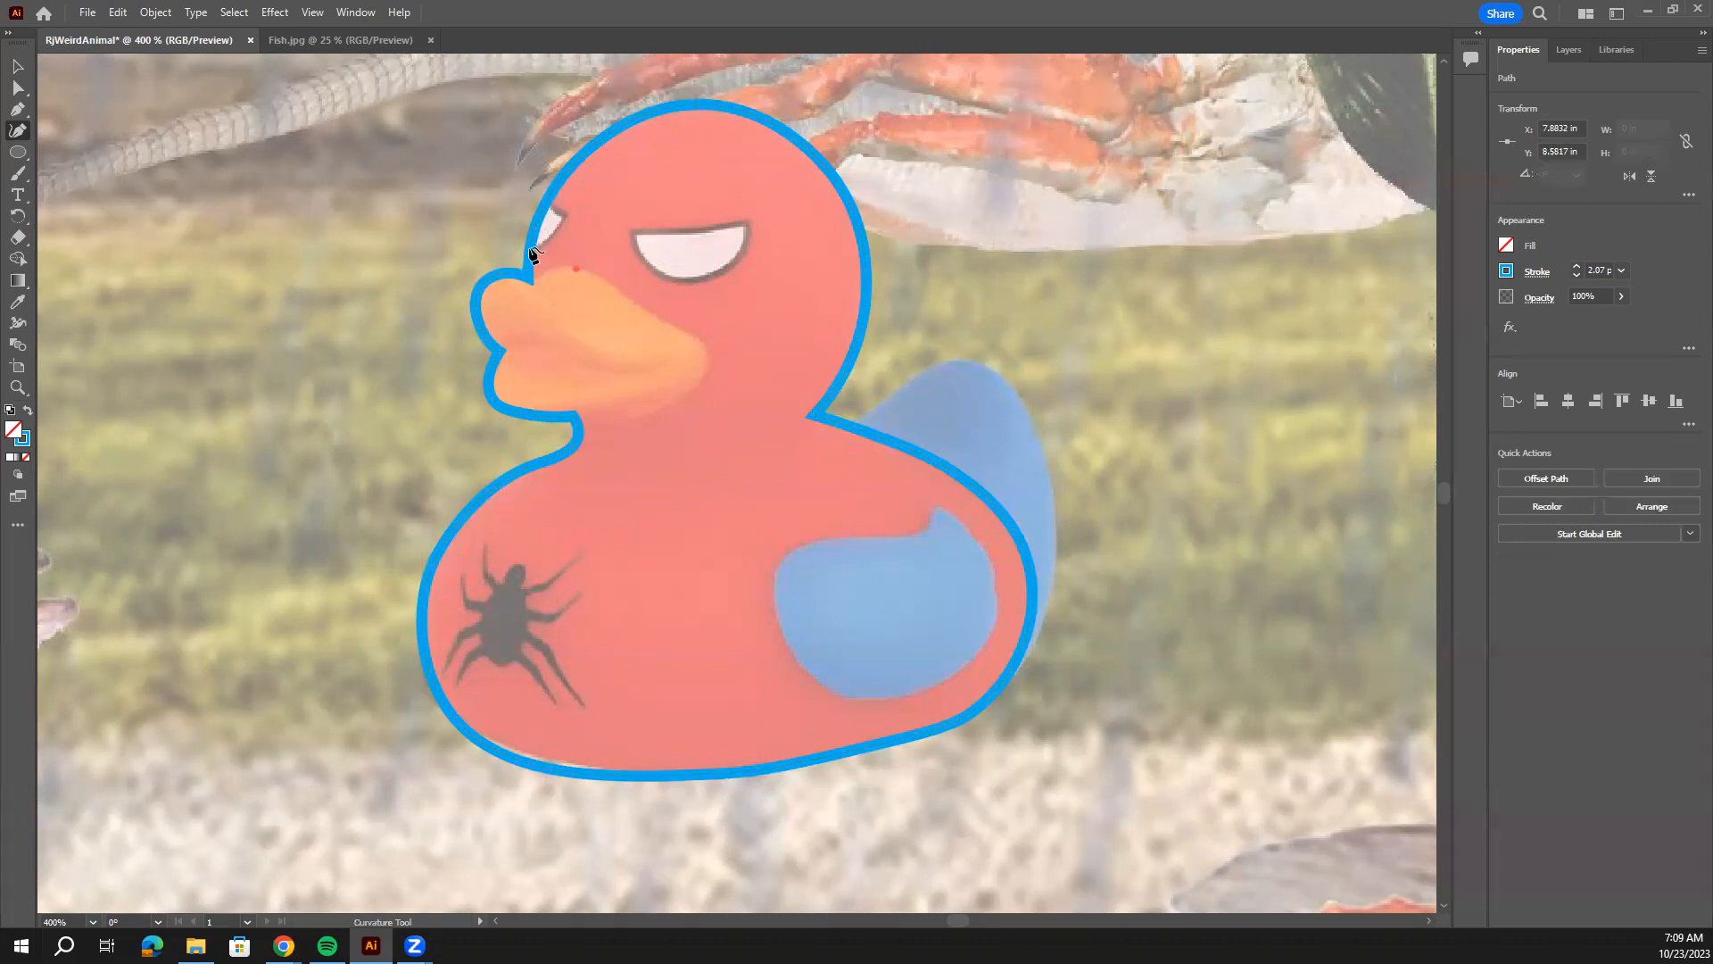
key("ctrl+z")
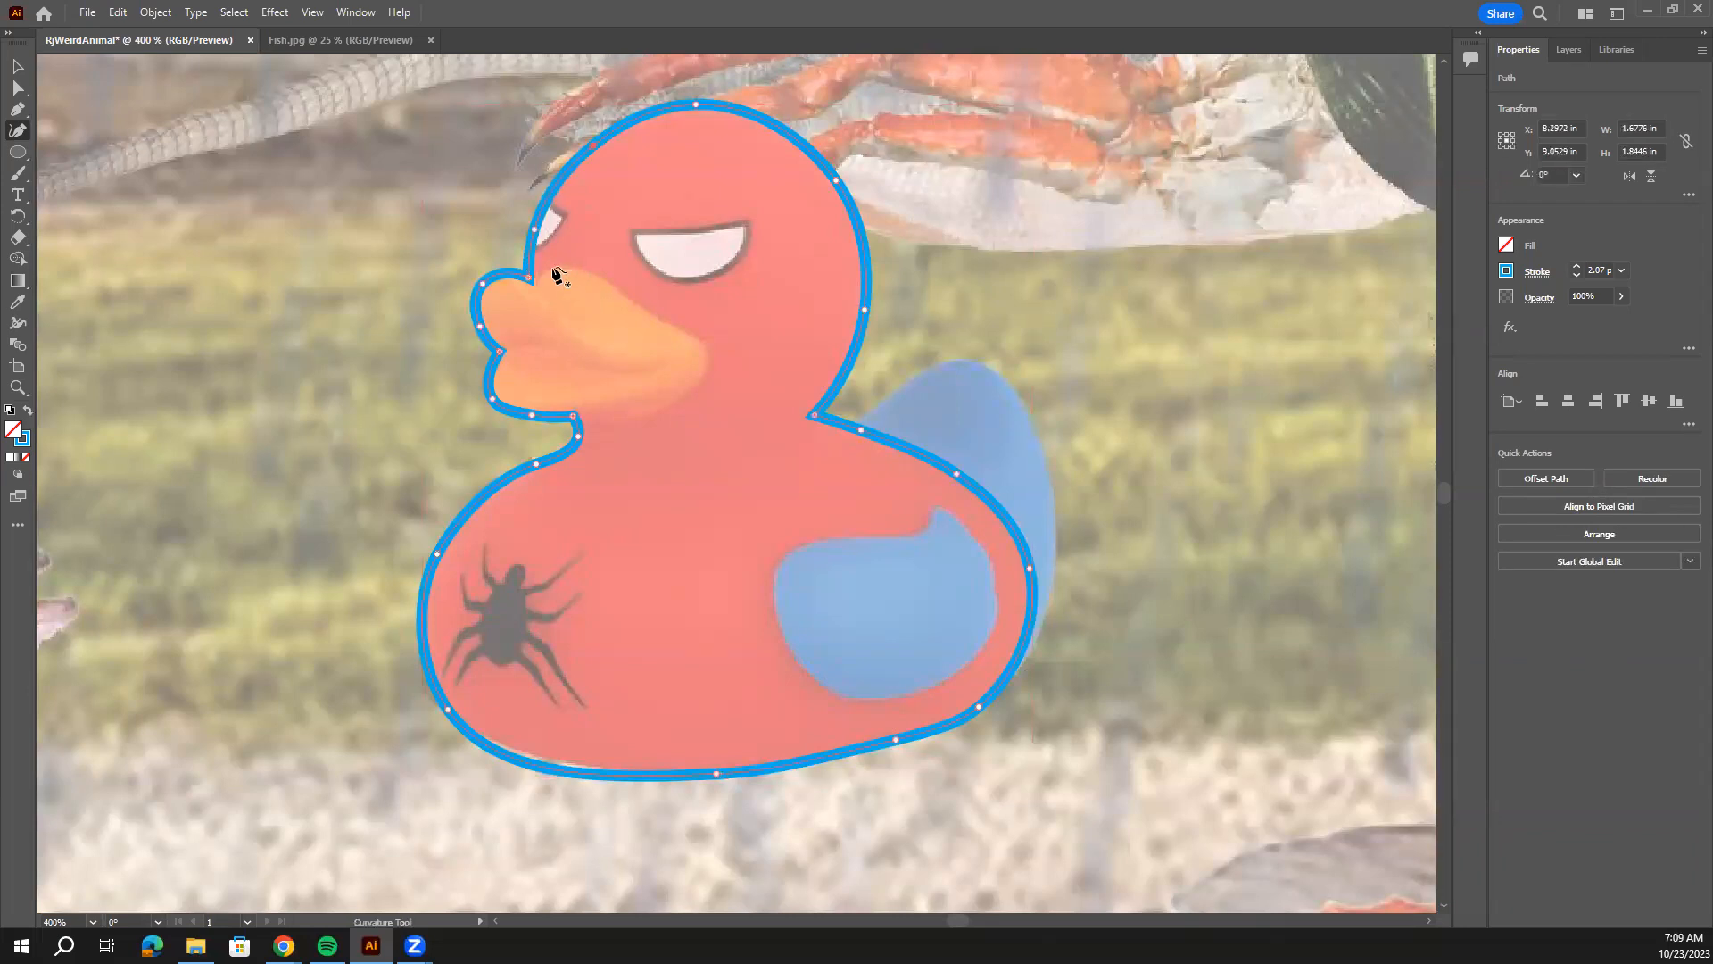
Trace the beak's inner edge with an open curve about 0.44 by 0.43 in, from the face corner around to the underside.
left_click(541, 270)
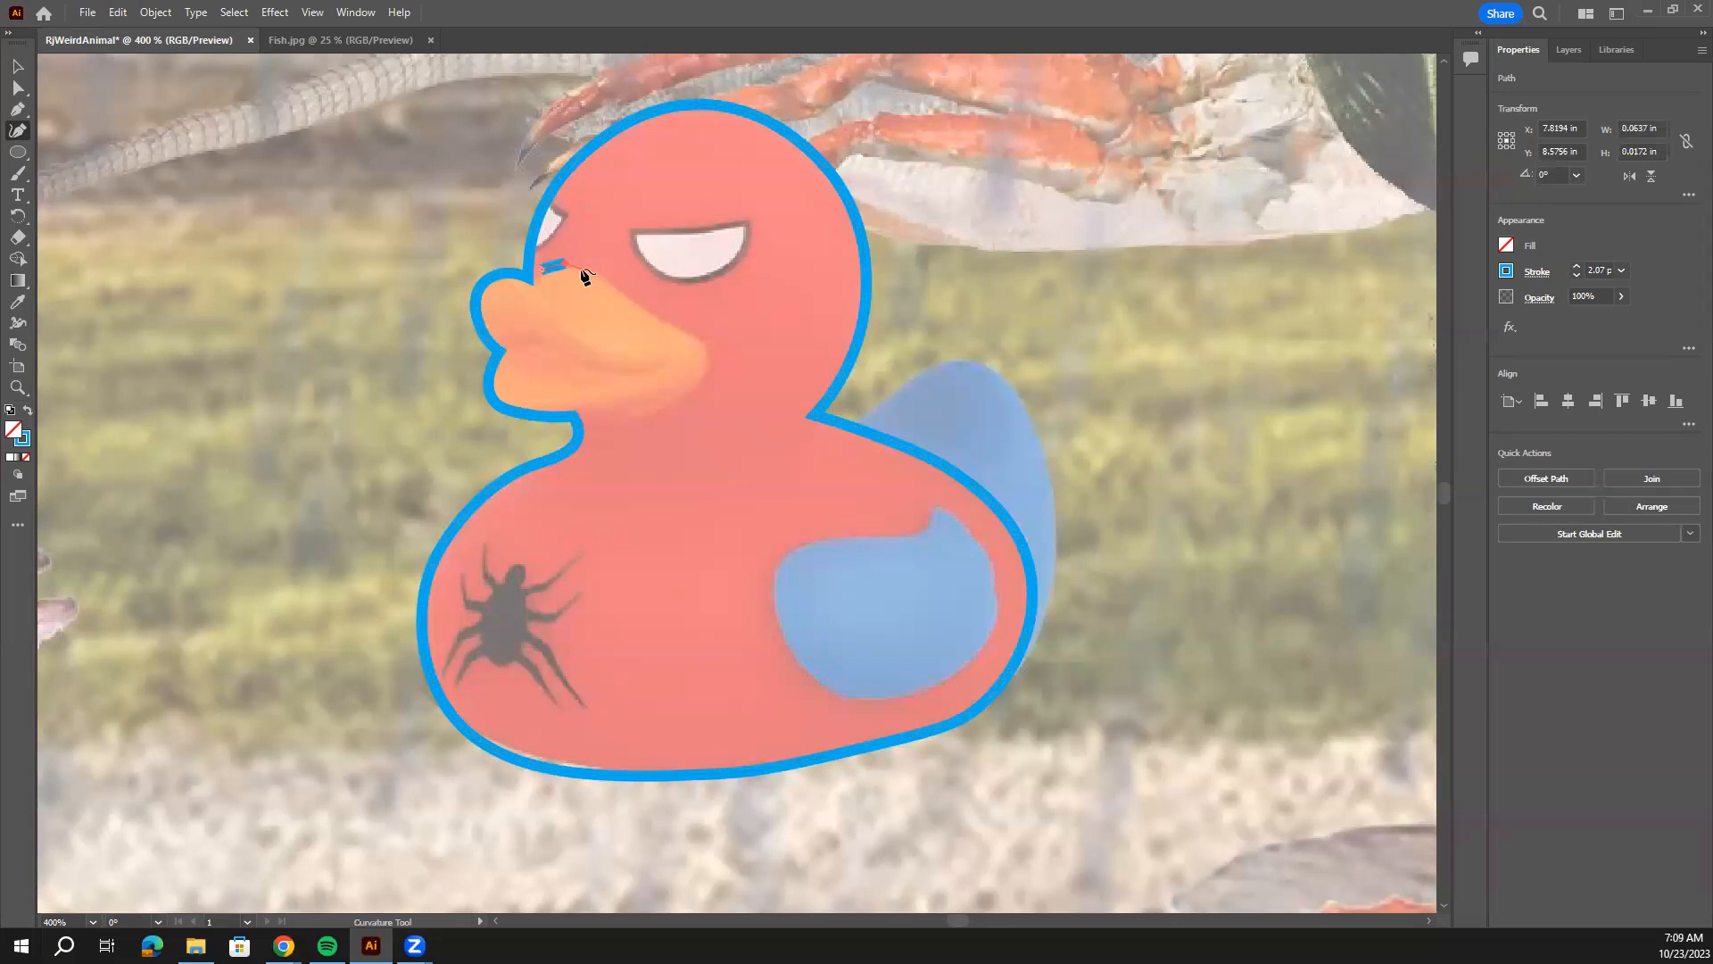
left_click(590, 268)
left_click(625, 302)
left_click(667, 323)
left_click(702, 349)
left_click(692, 388)
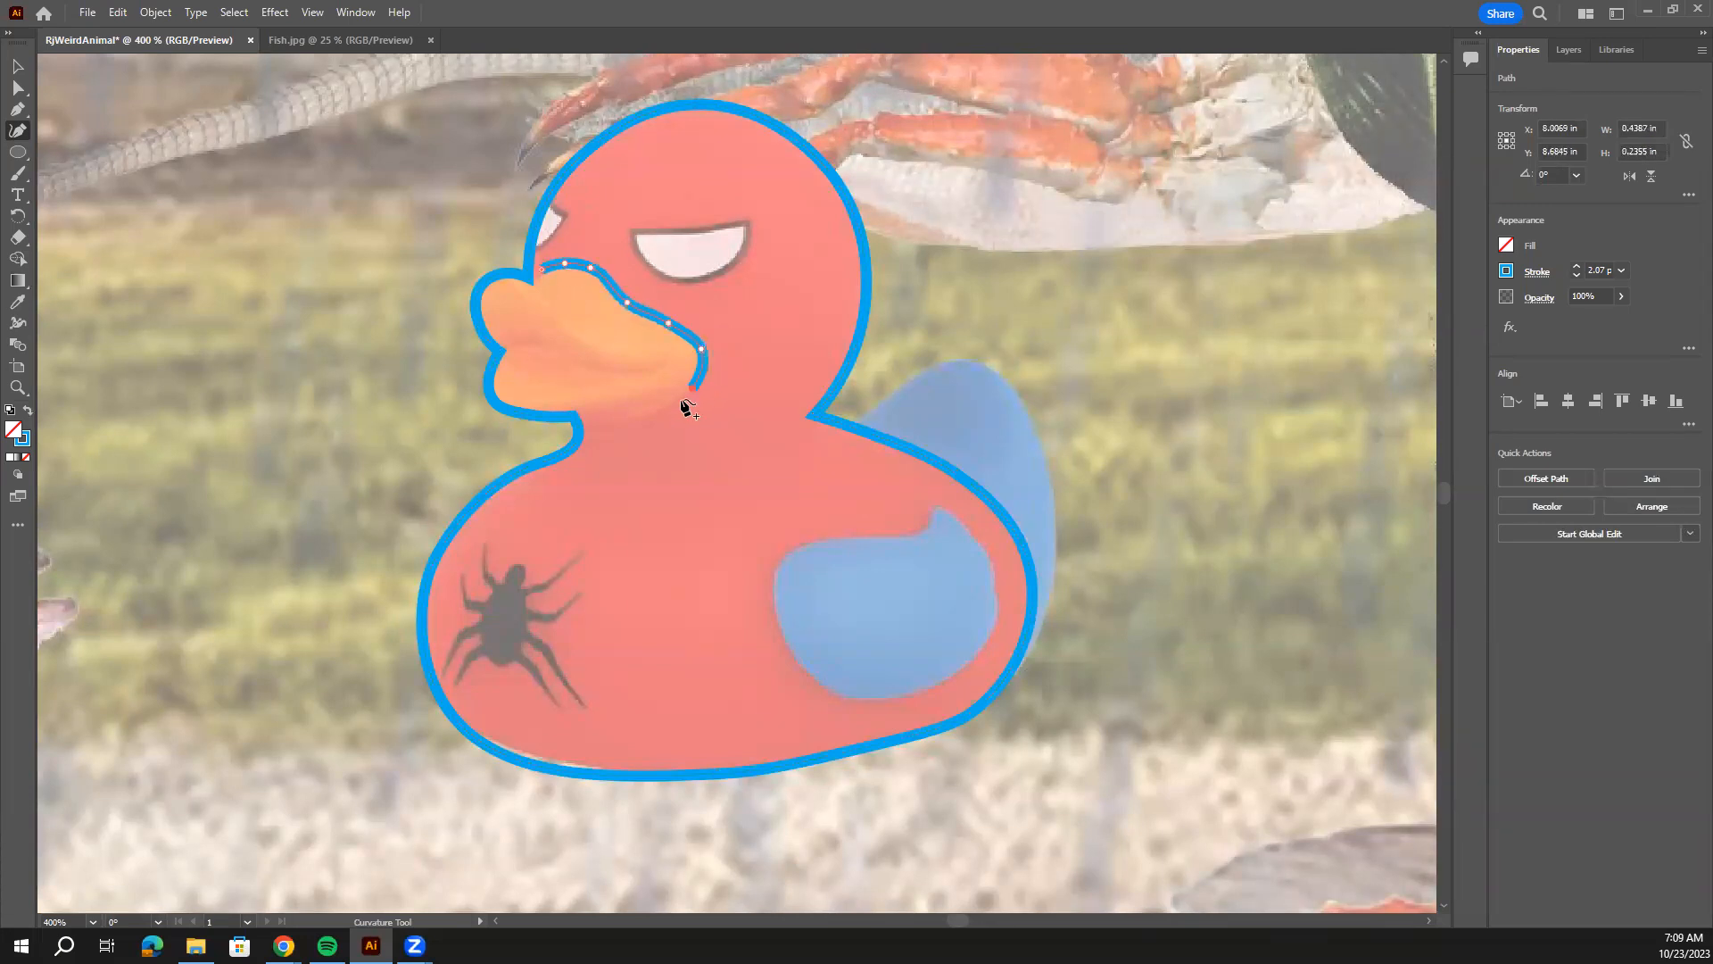
left_click(629, 418)
left_click(592, 416)
Move the lower end point of the beak curve onto the duck outline beneath the beak and end the path.
key("ctrl+plus")
key("ctrl+plus")
key("ctrl+plus")
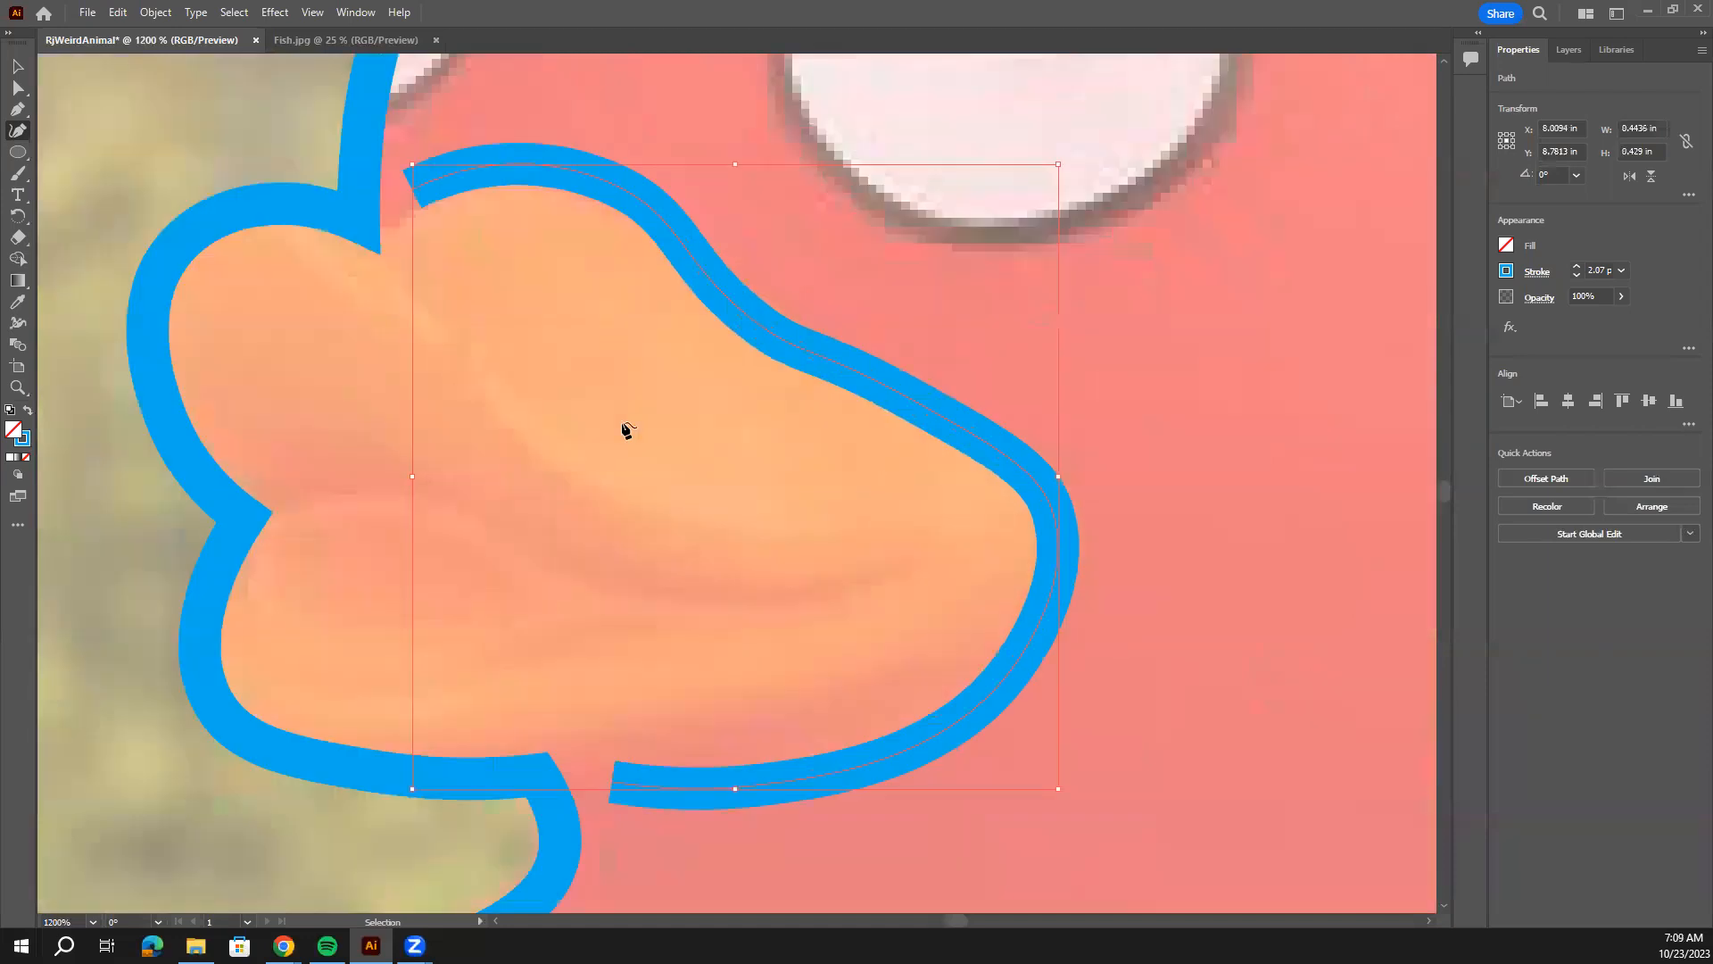
key("ctrl+plus")
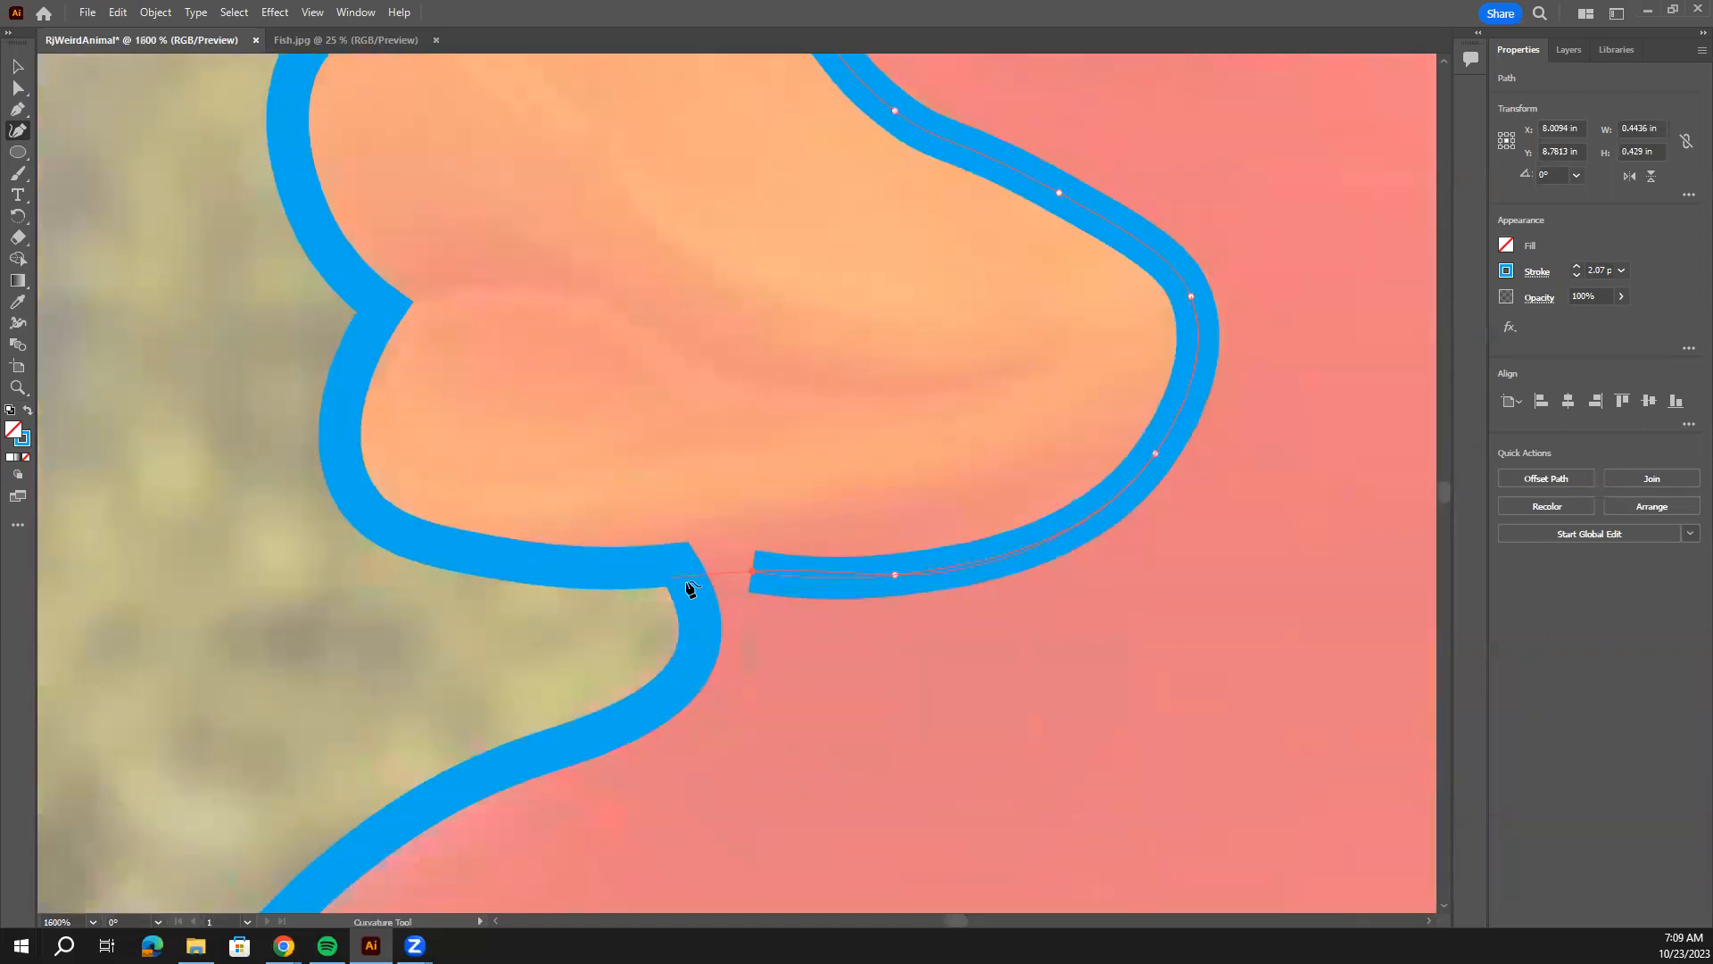
scroll(669, 345, "up", 4)
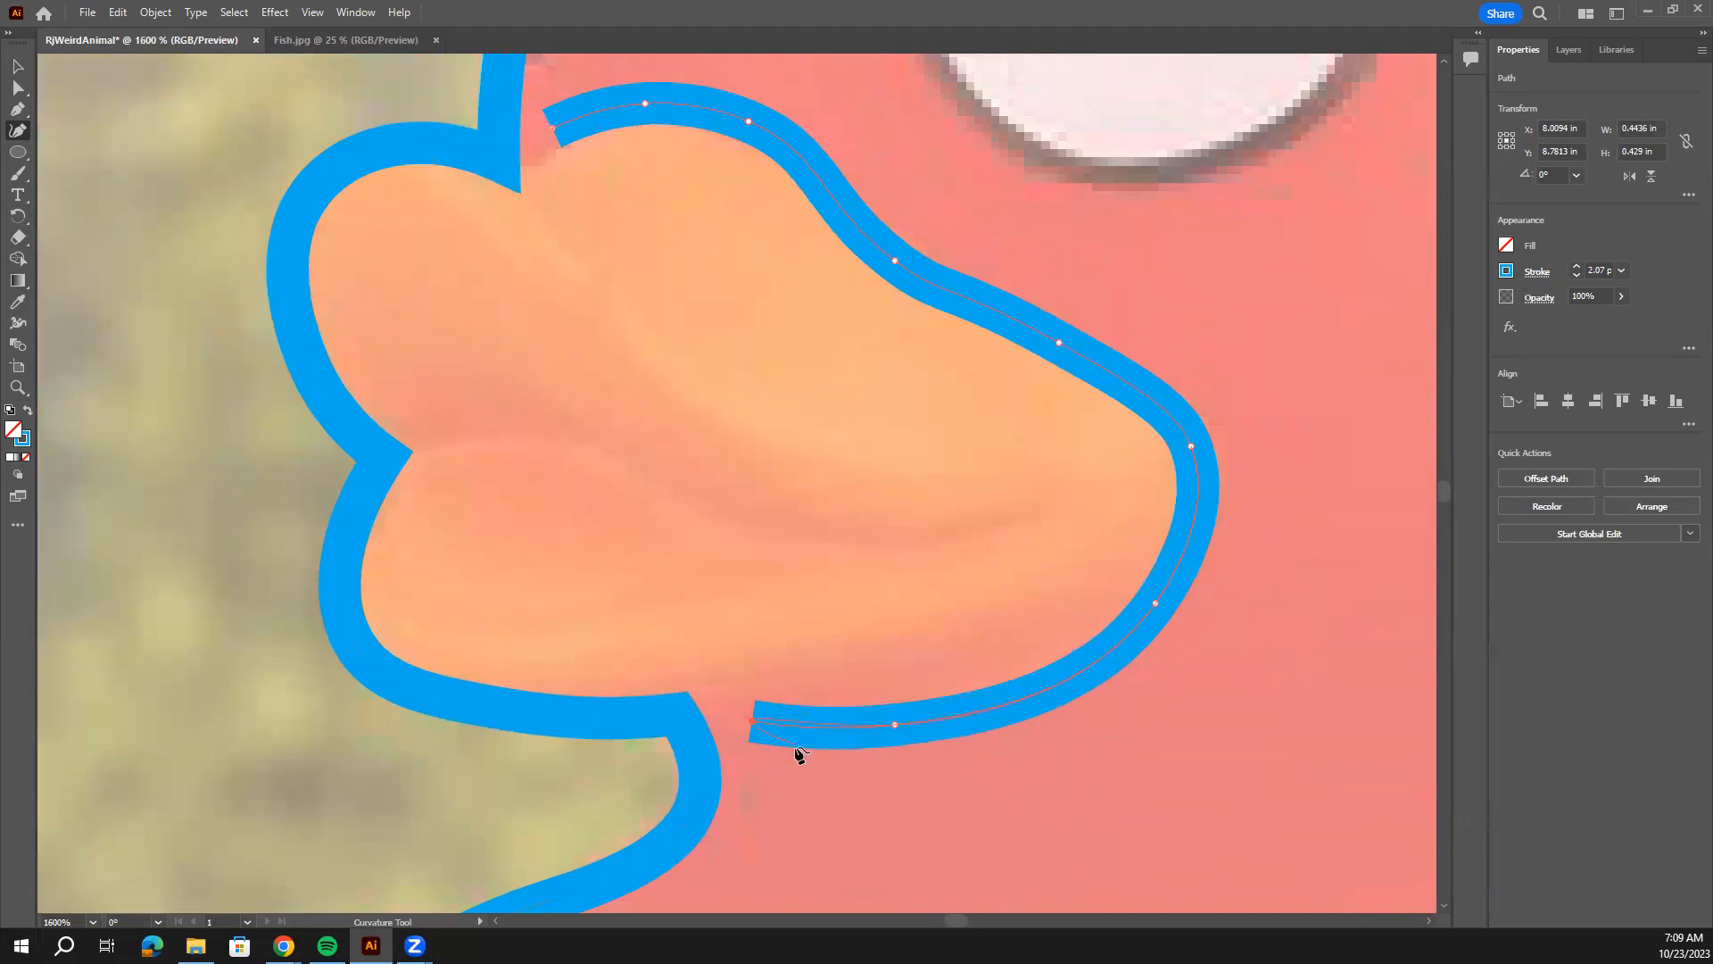
left_click_drag(753, 721, 626, 715)
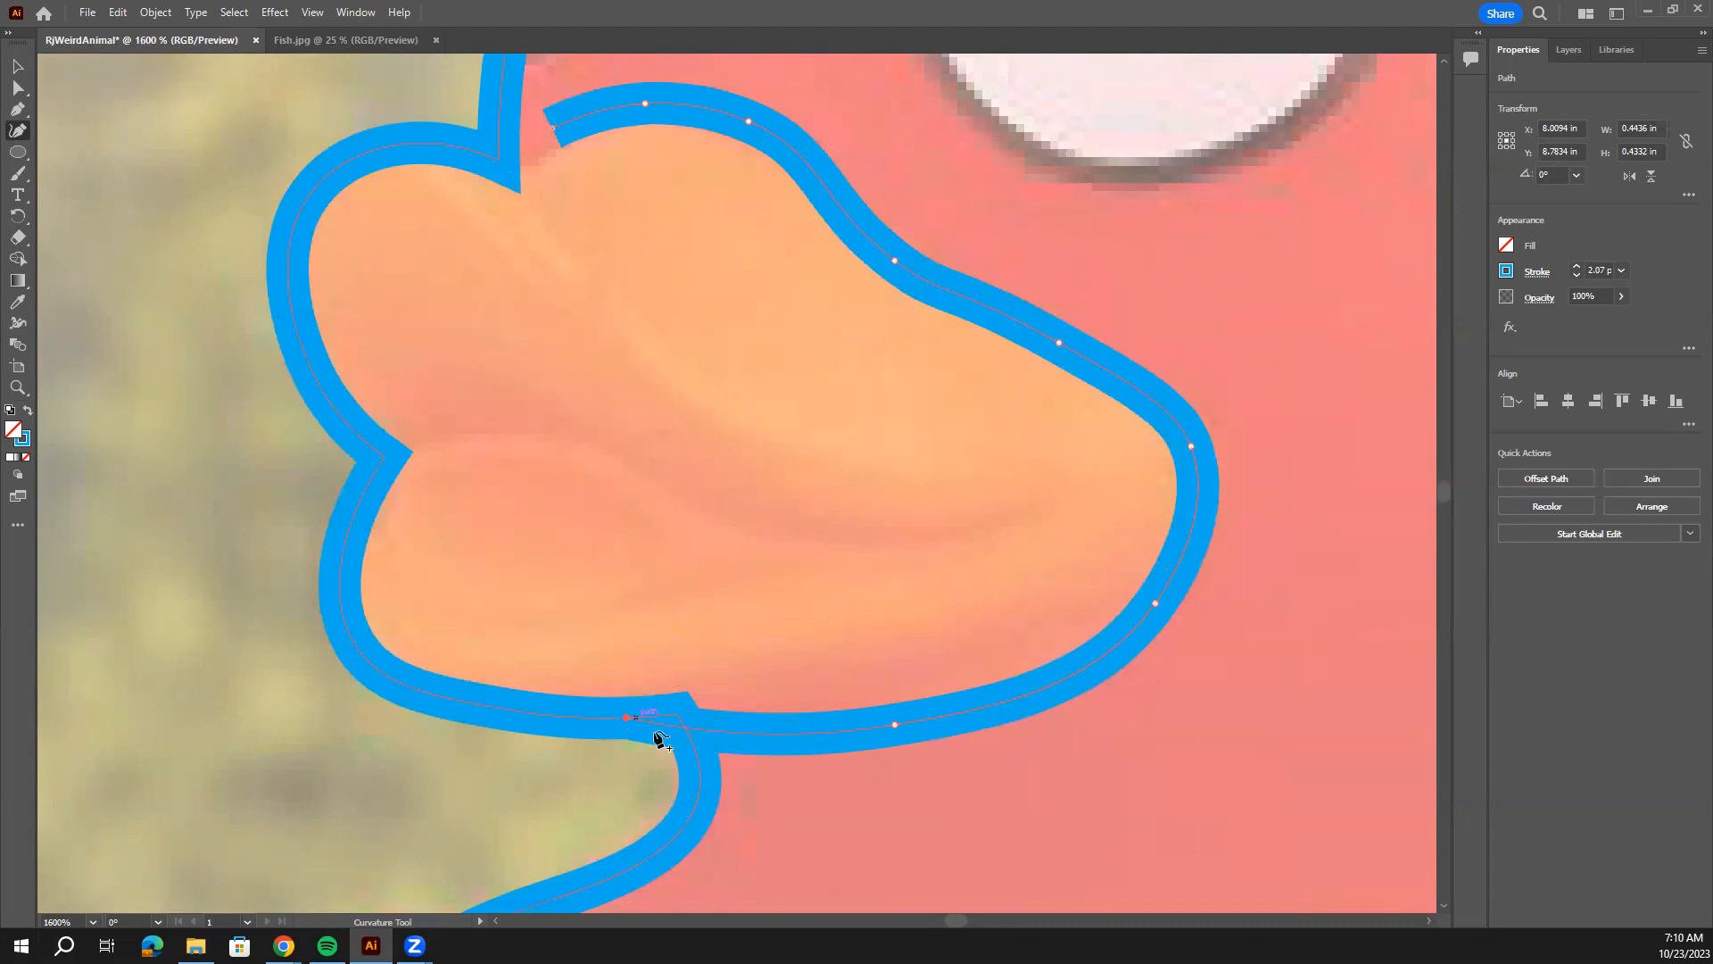
left_click(554, 130)
key("ctrl+z")
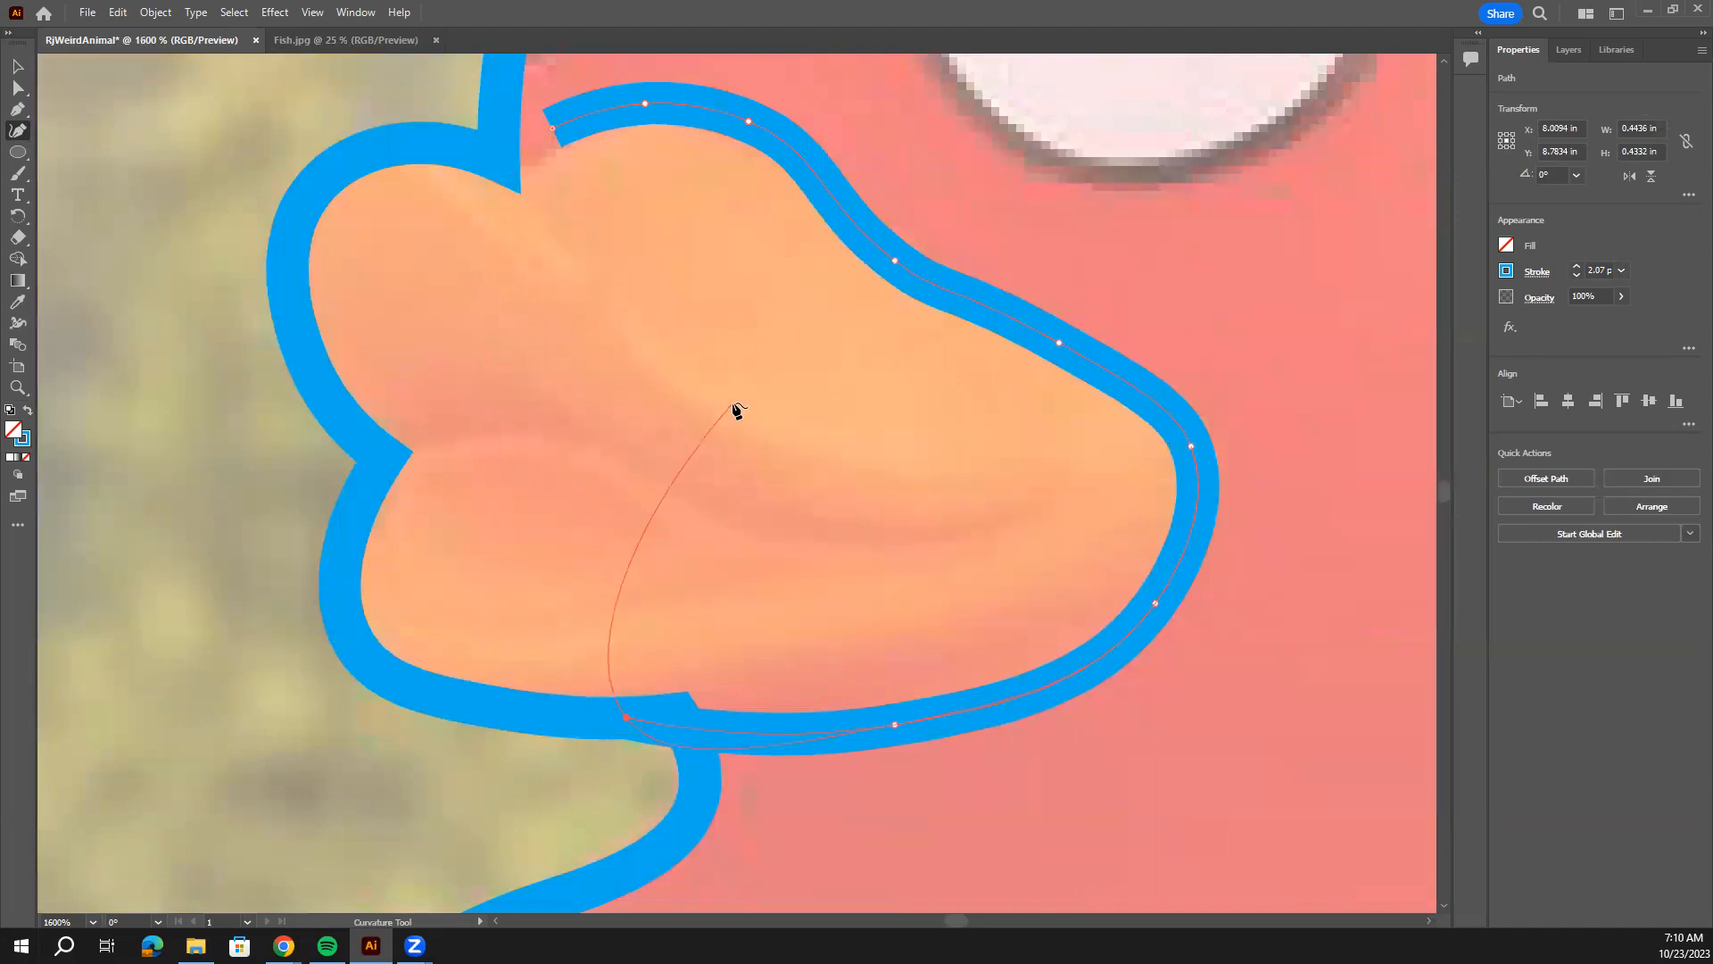
key("Escape")
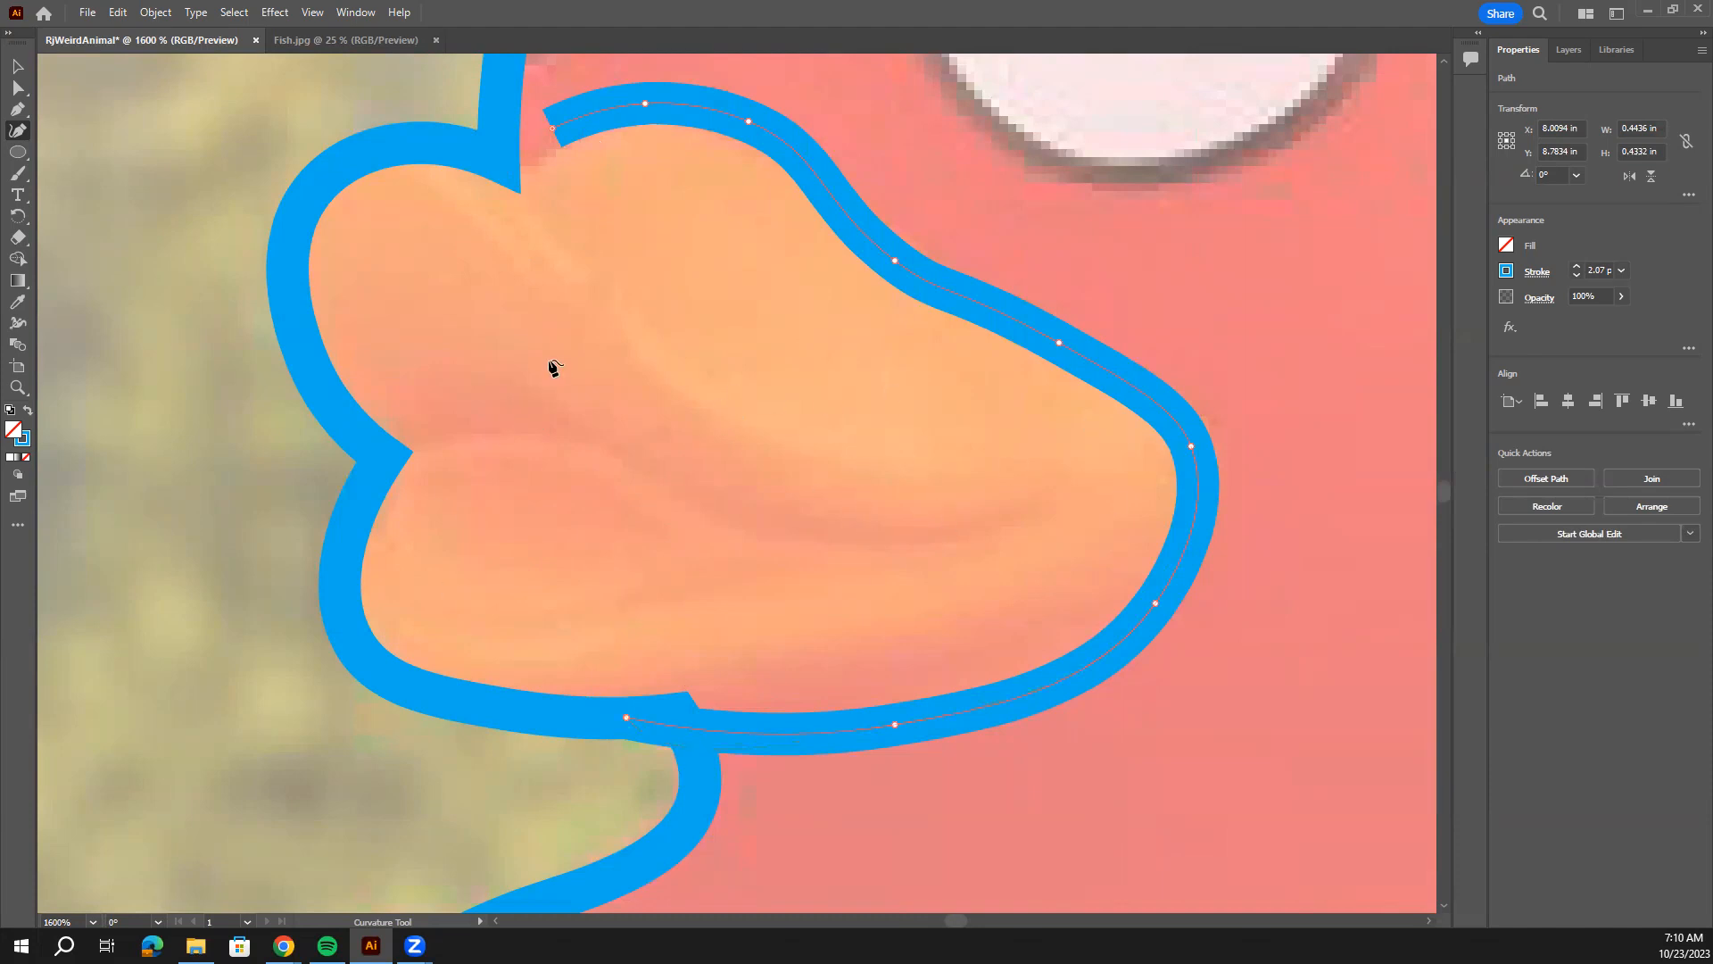
Move the upper end point of the beak curve onto the outline at the top of the beak, making the curve about 0.51 in wide.
scroll(602, 311, "up", 2)
mouse_move(550, 192)
left_mouse_down()
mouse_move(483, 212)
mouse_move(501, 222)
left_mouse_up()
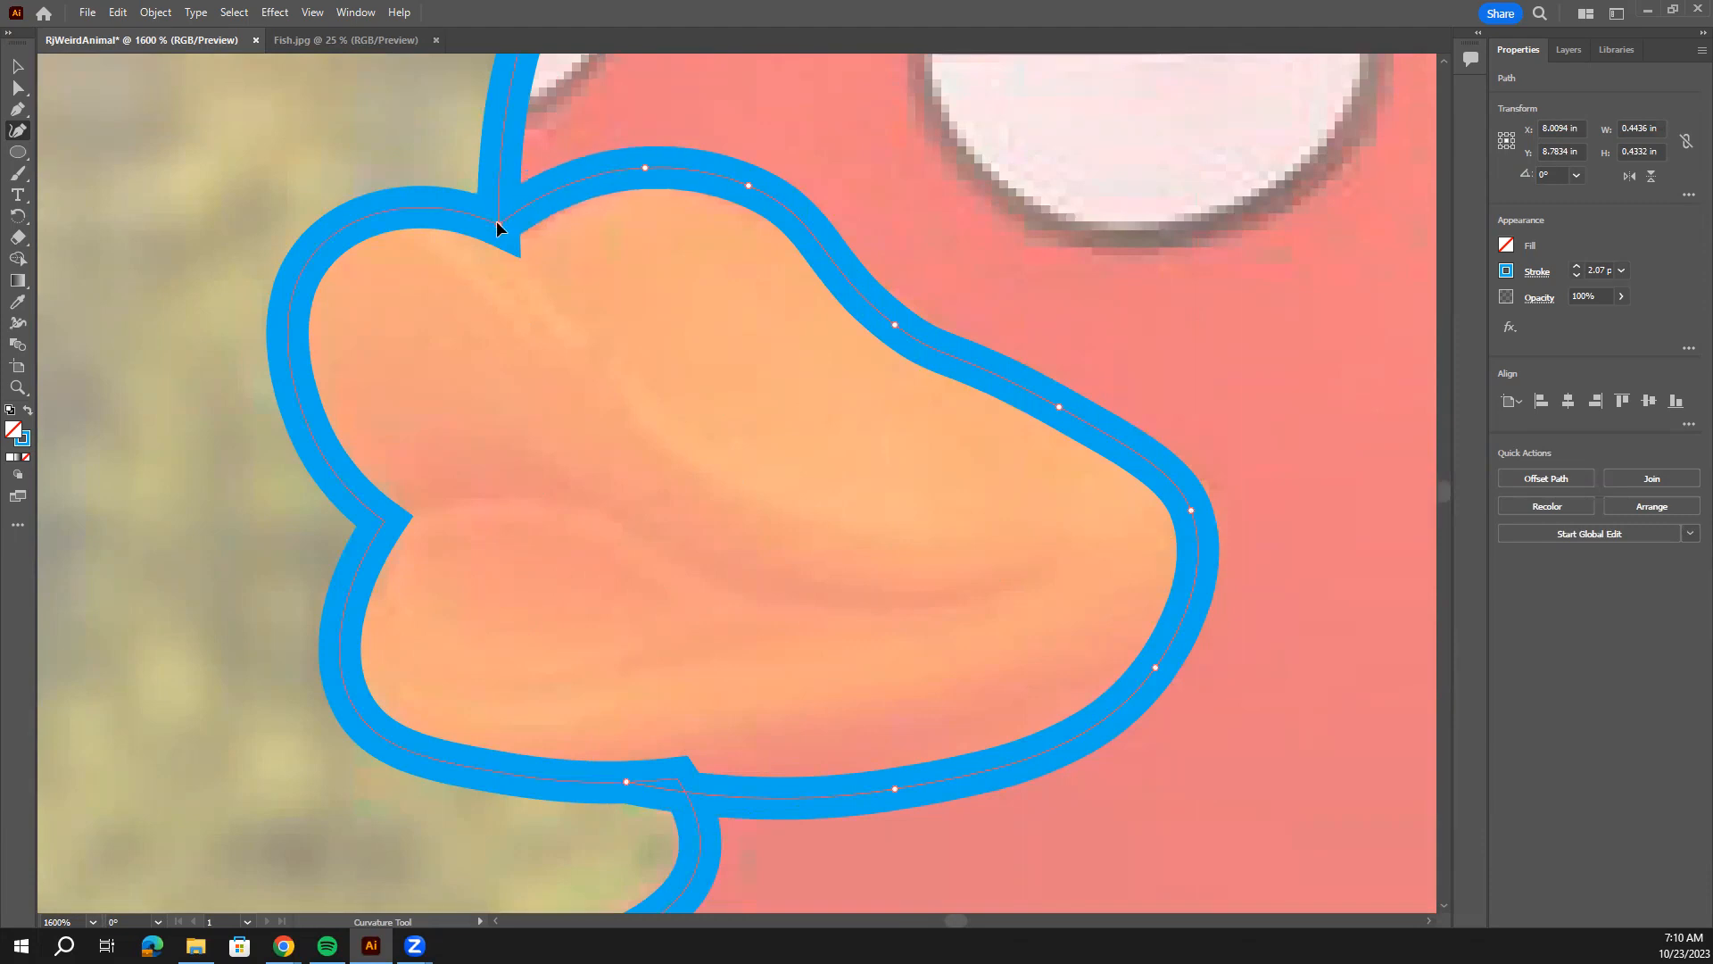
left_click_drag(495, 218, 451, 210)
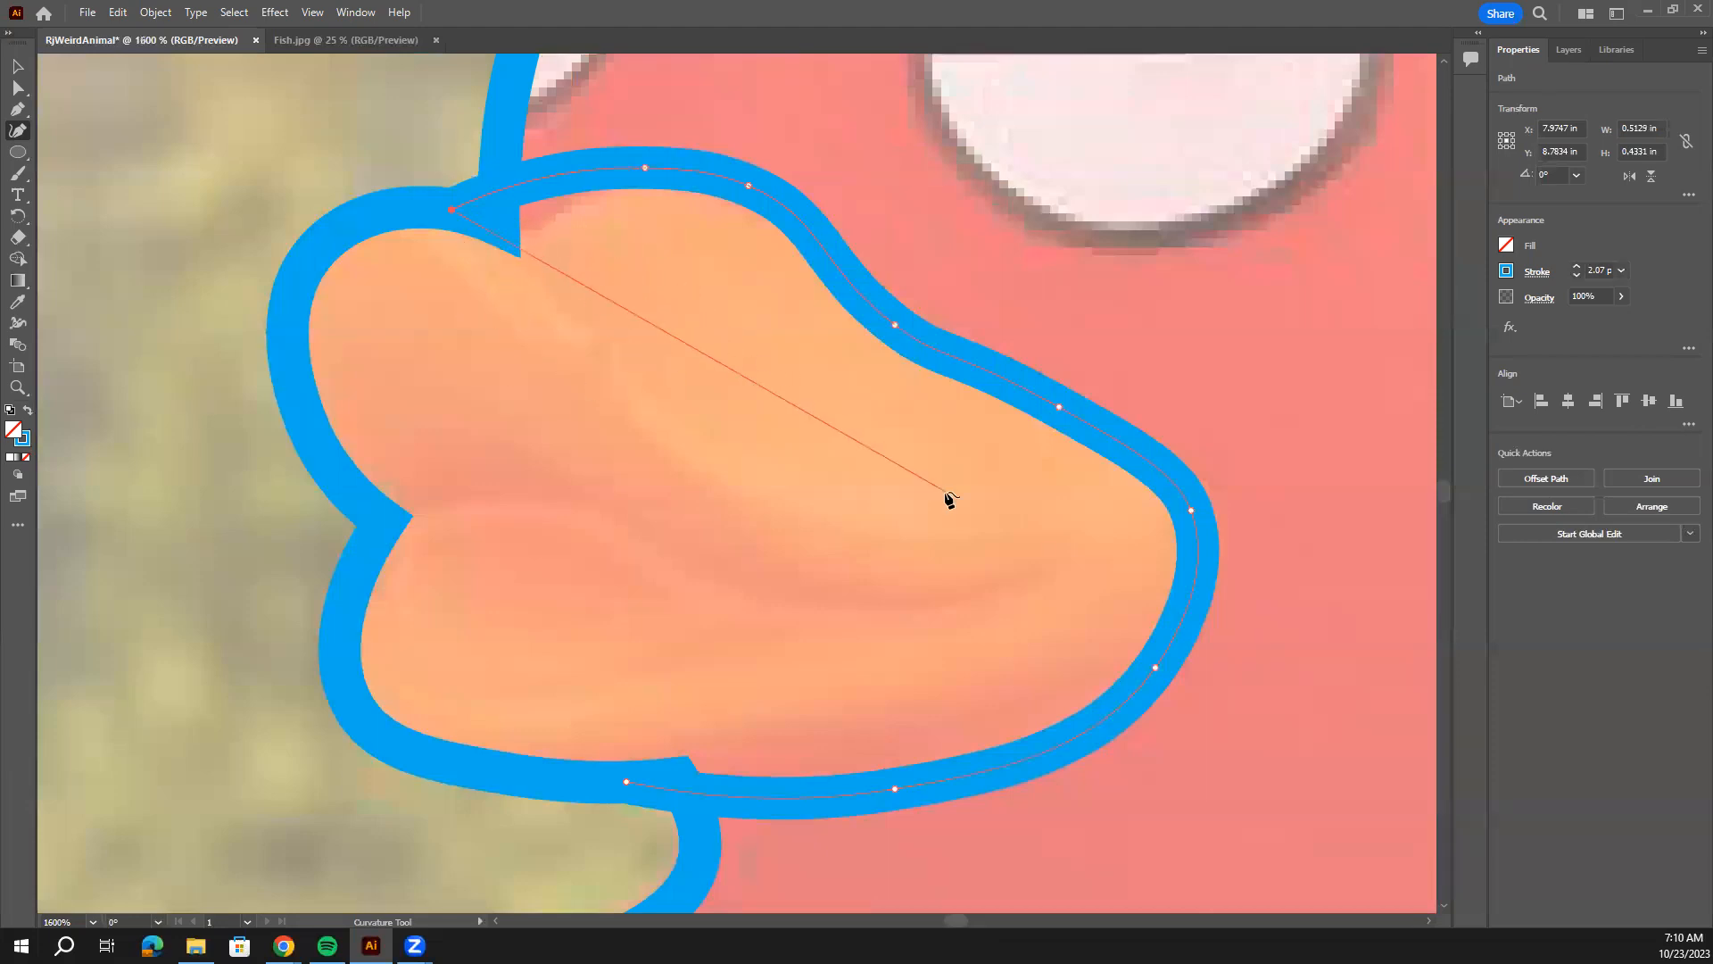
key("Escape")
key("ctrl+minus")
key("ctrl+minus")
key("ctrl+minus")
key("ctrl+minus")
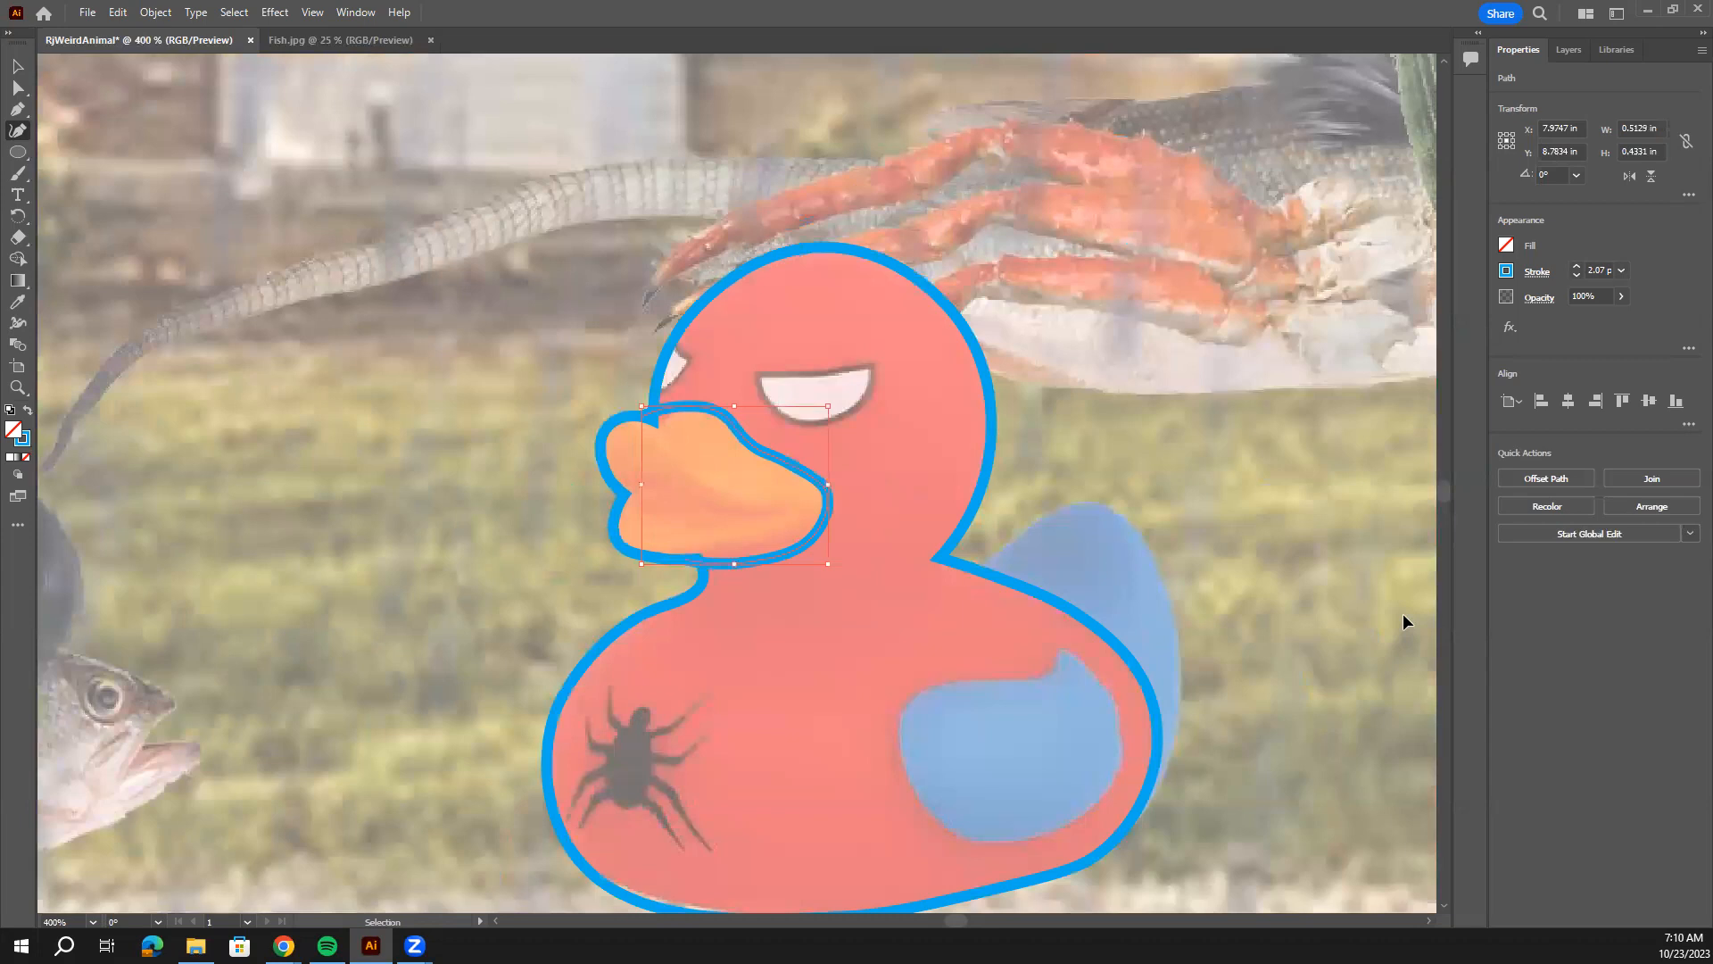
Trace the duck's fully visible eye as a closed shape about 0.32 by 0.16 in with the Curvature tool.
key("ctrl+plus")
key("ctrl+plus")
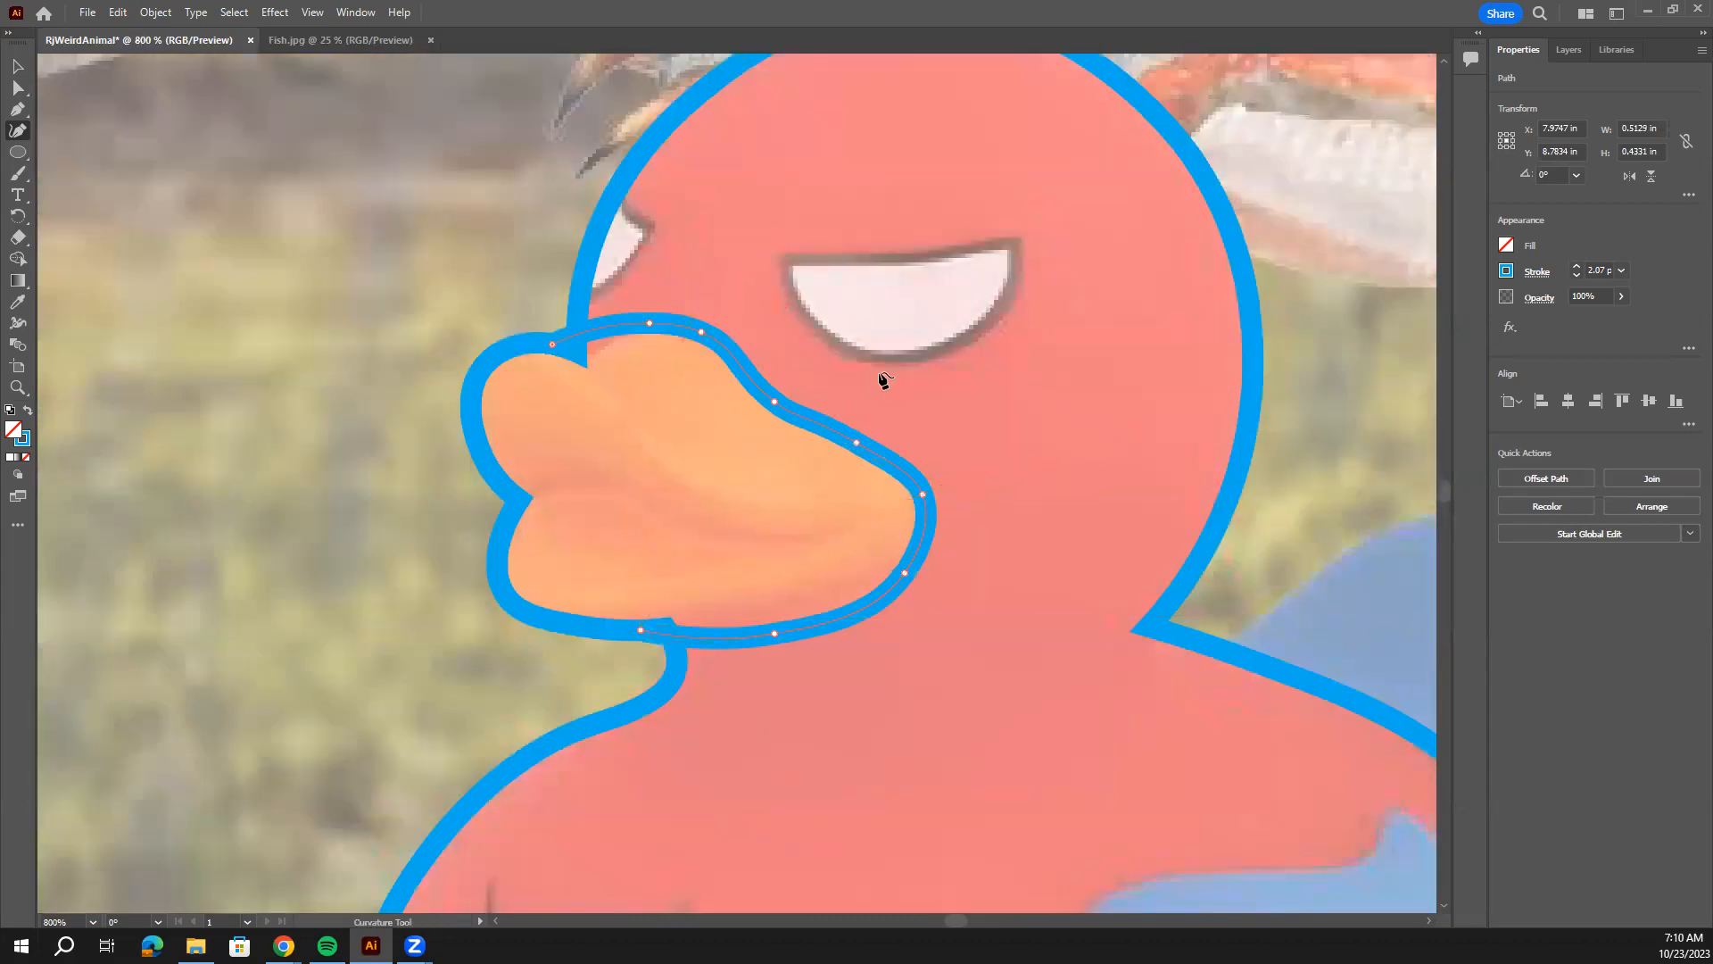
left_click(785, 253)
left_click(886, 261)
left_click(1006, 234)
left_click(1010, 304)
left_click(933, 348)
left_click(822, 336)
left_click(785, 252)
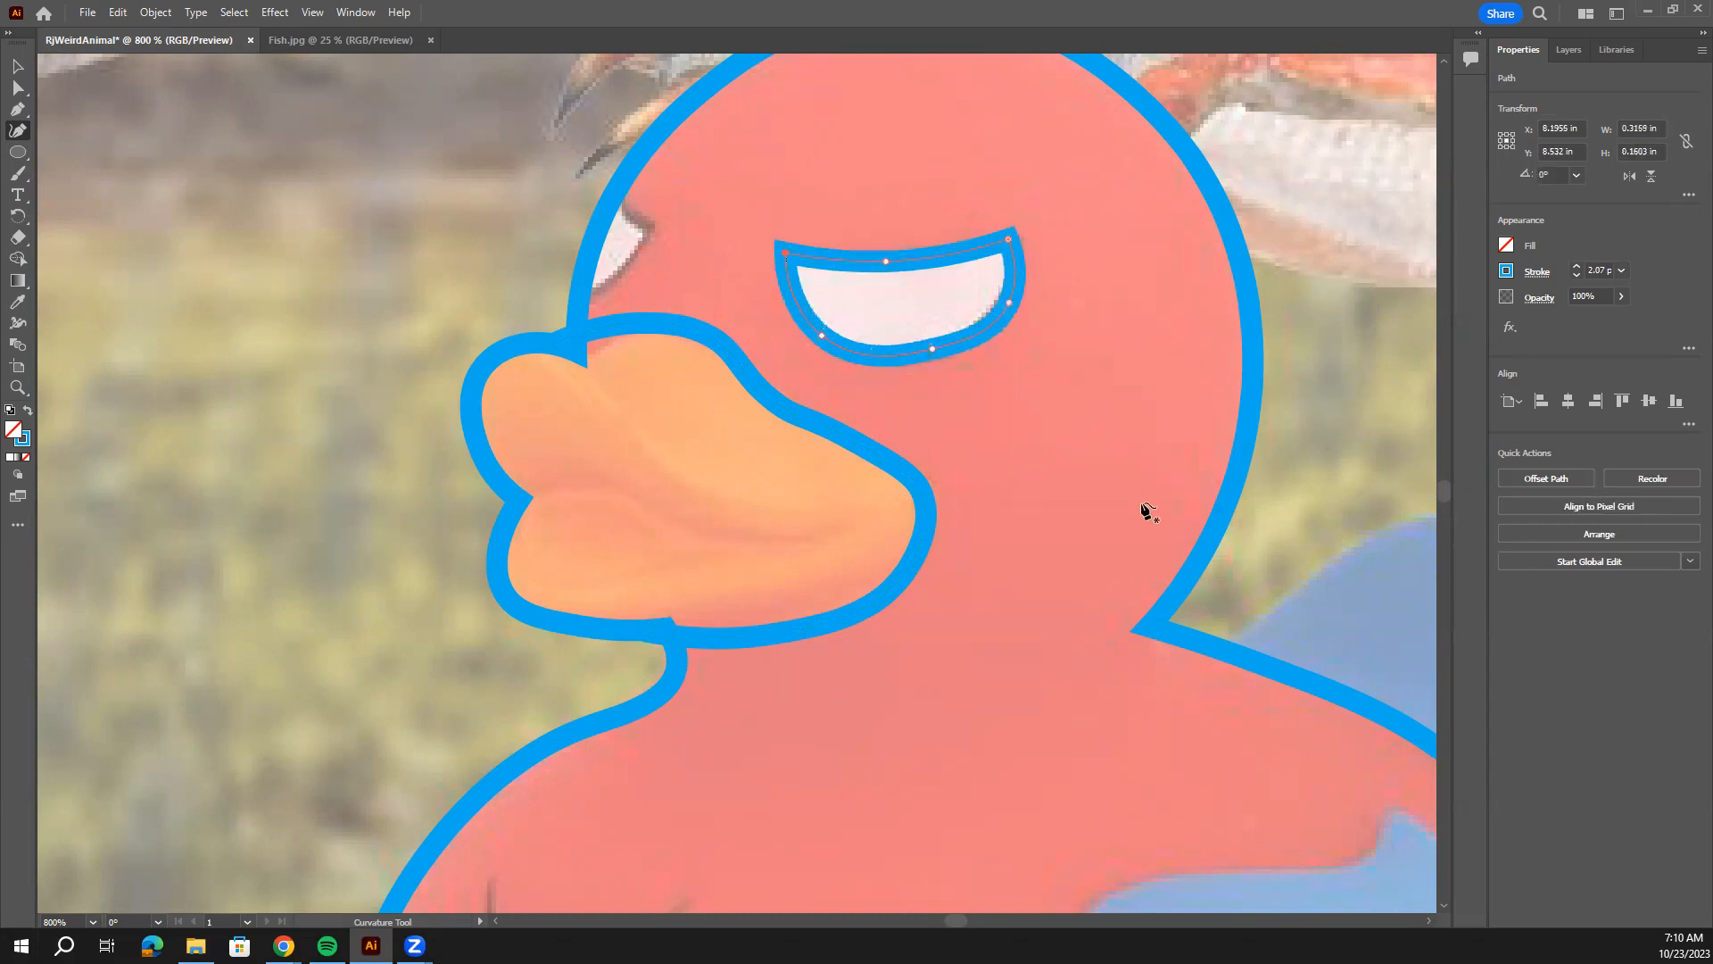
scroll(910, 344, "up", 1)
key("ctrl+minus")
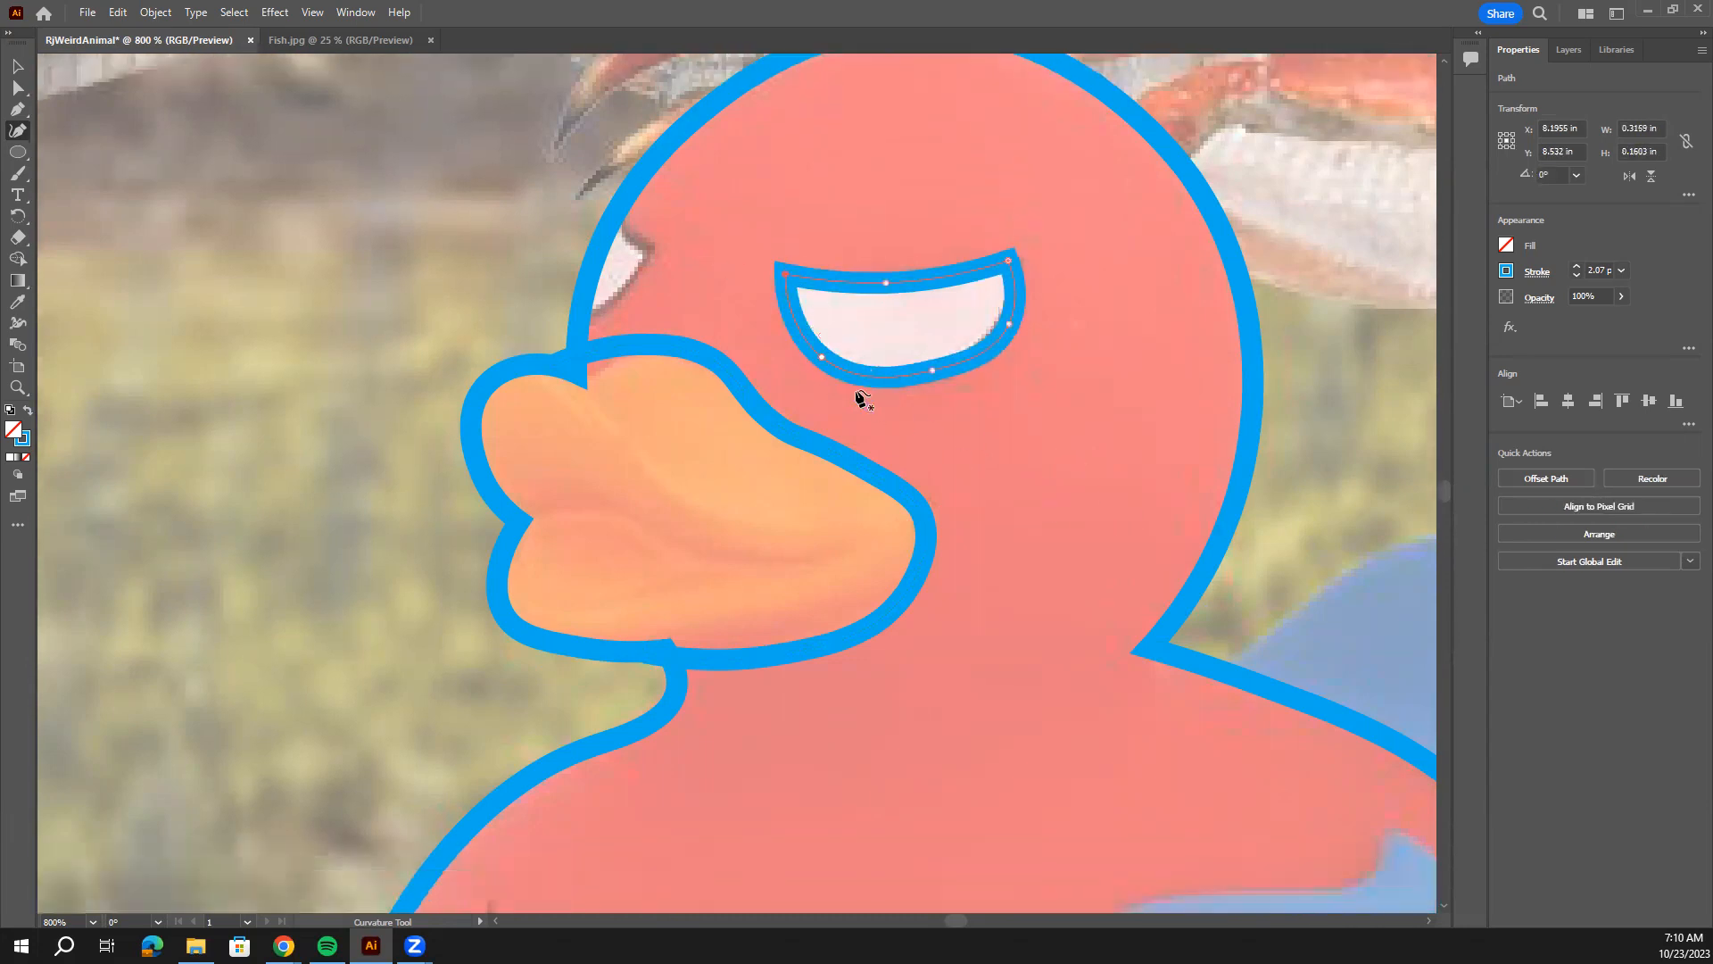
Examine the duck's traced beak and eye up close for details that still need a contour.
key("ctrl+minus")
key("ctrl+minus")
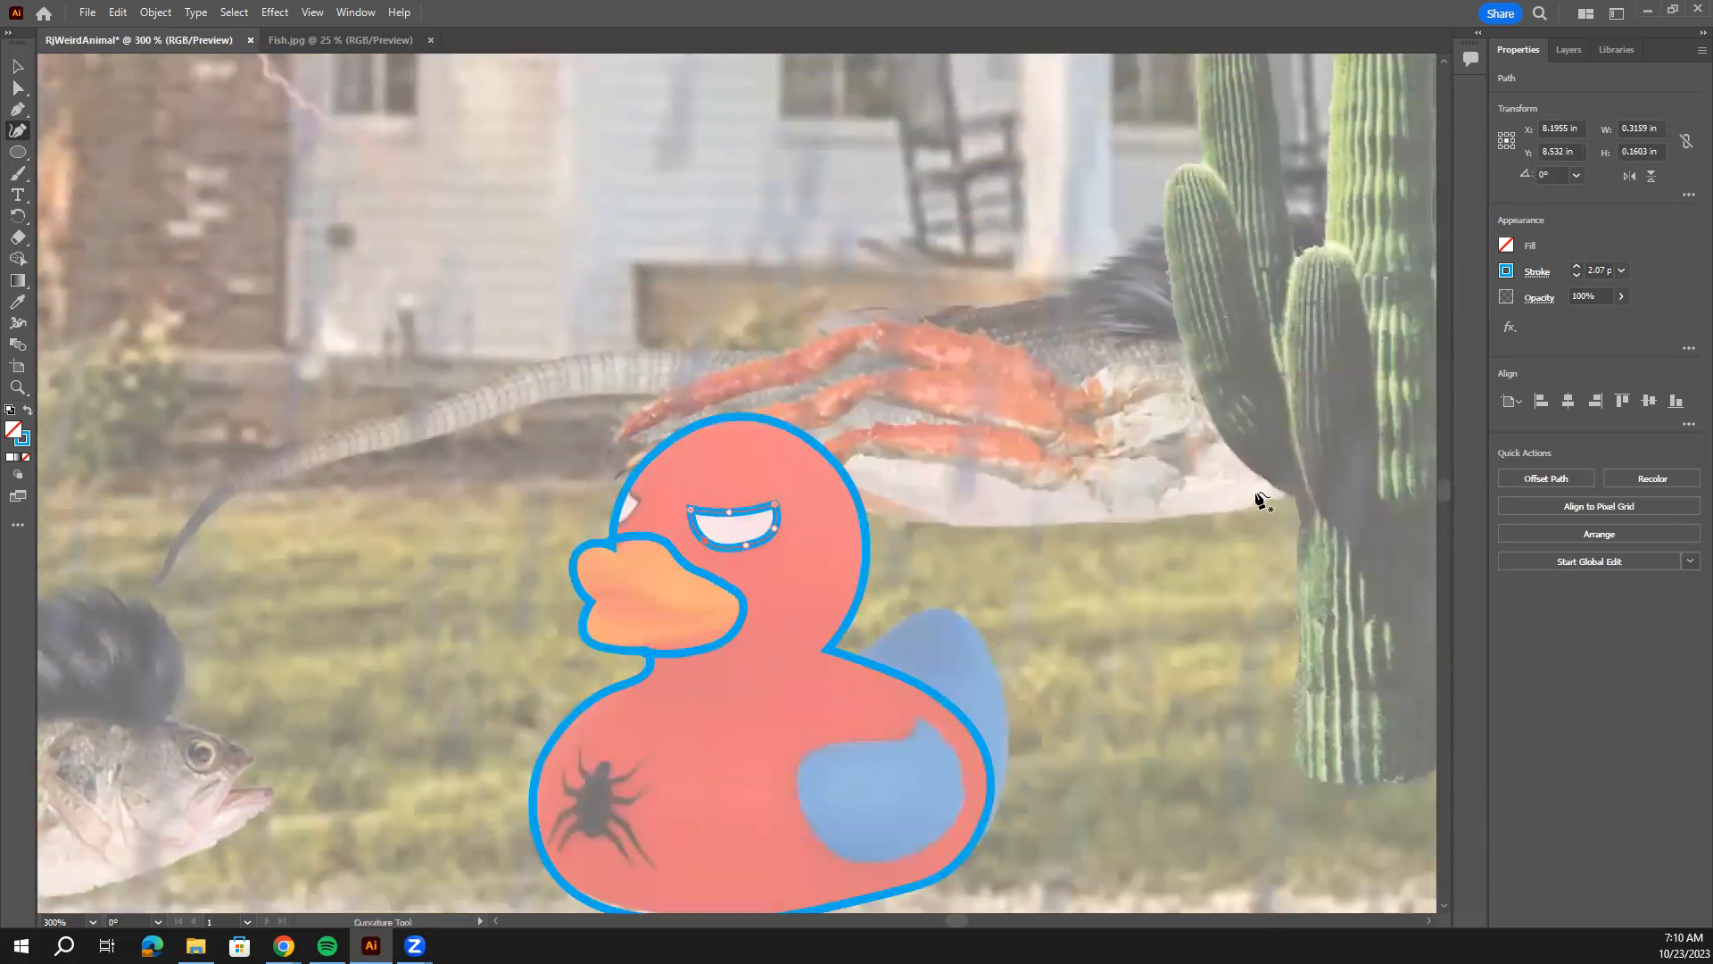
scroll(1106, 643, "down", 2)
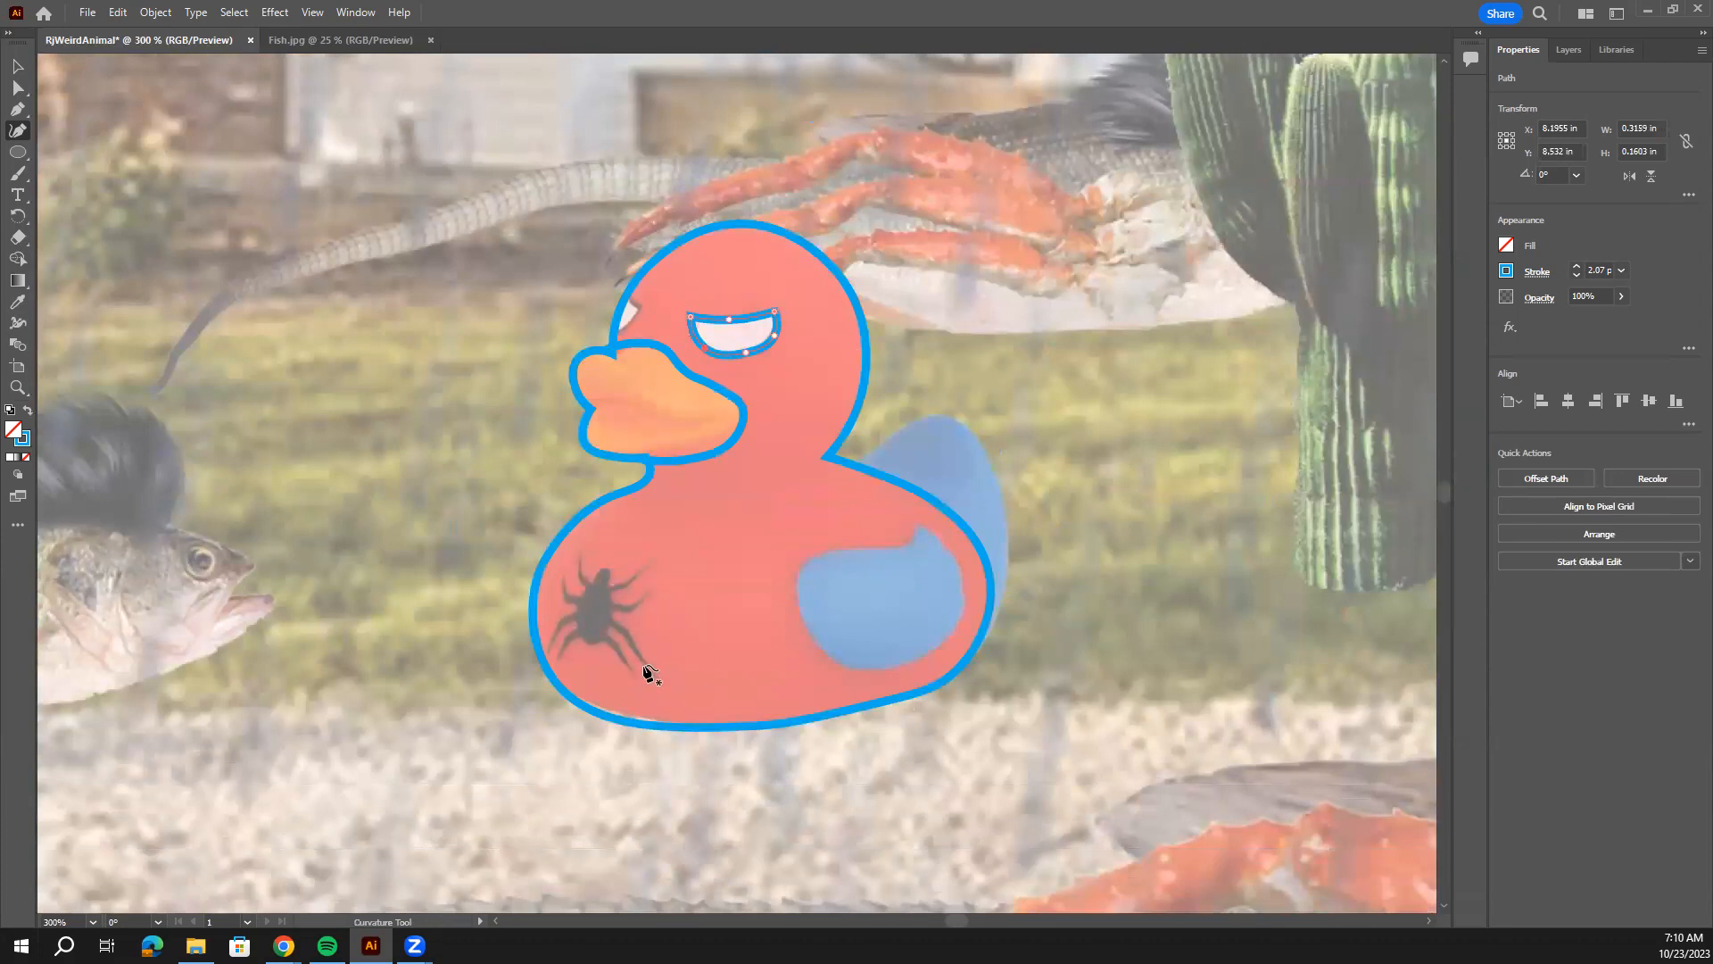
scroll(780, 727, "up", 1)
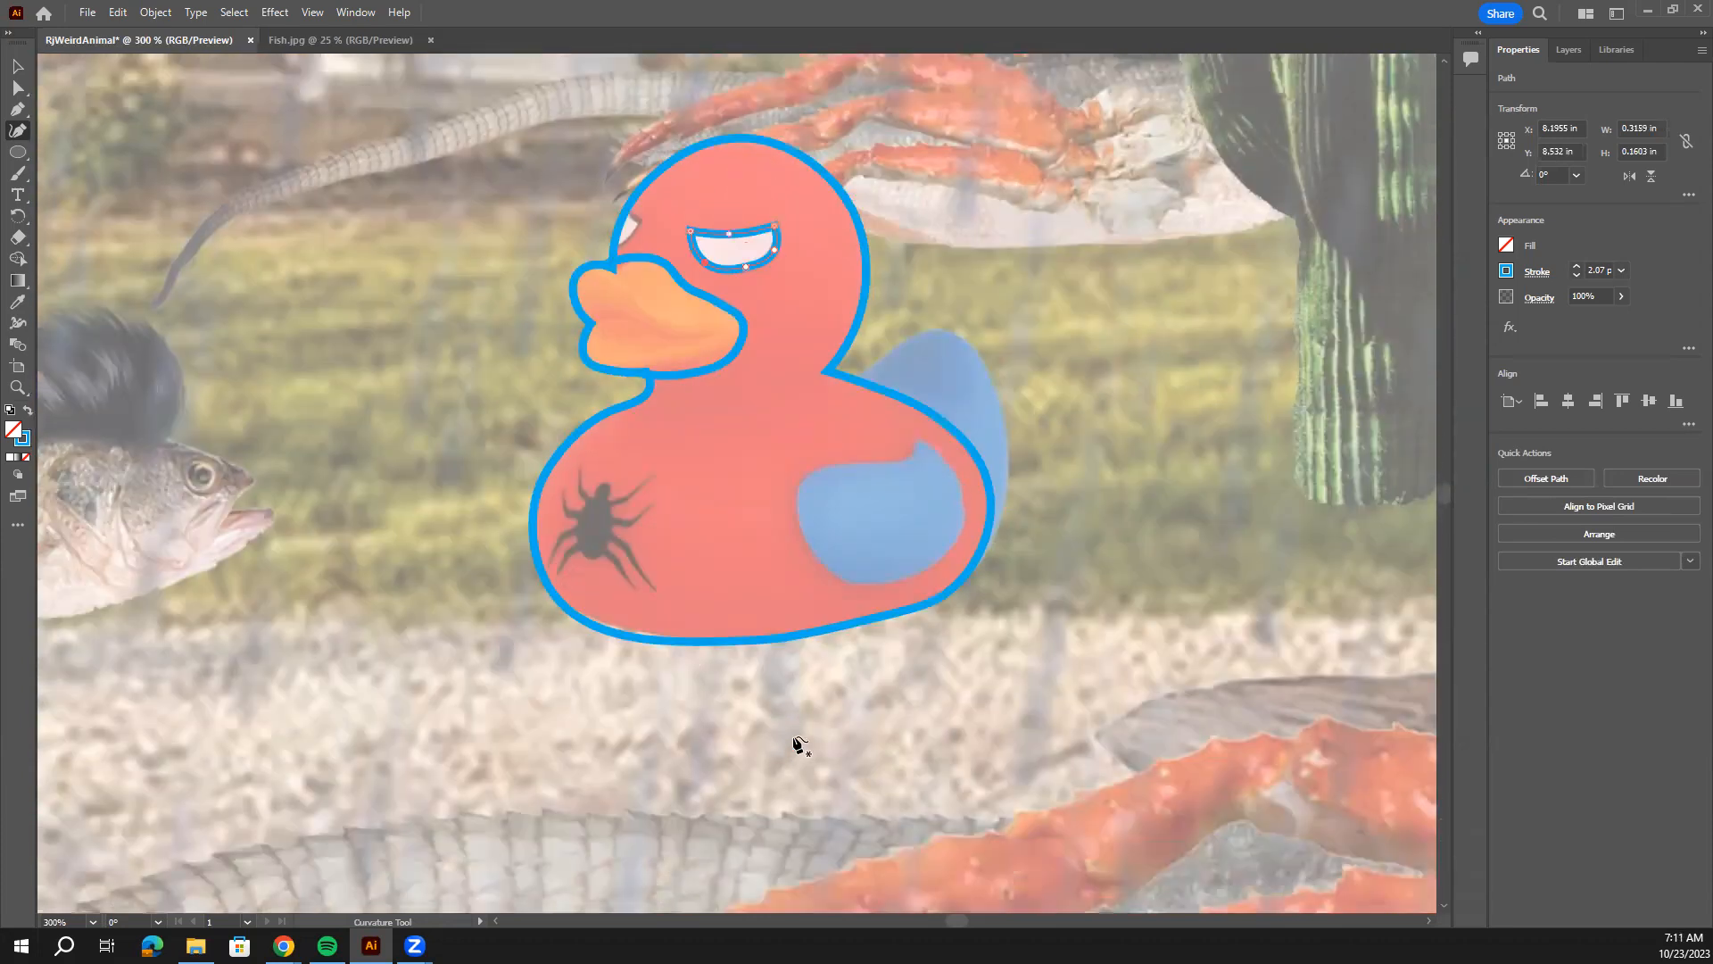
key("ctrl+equal")
key("ctrl+equal")
key("ctrl+equal")
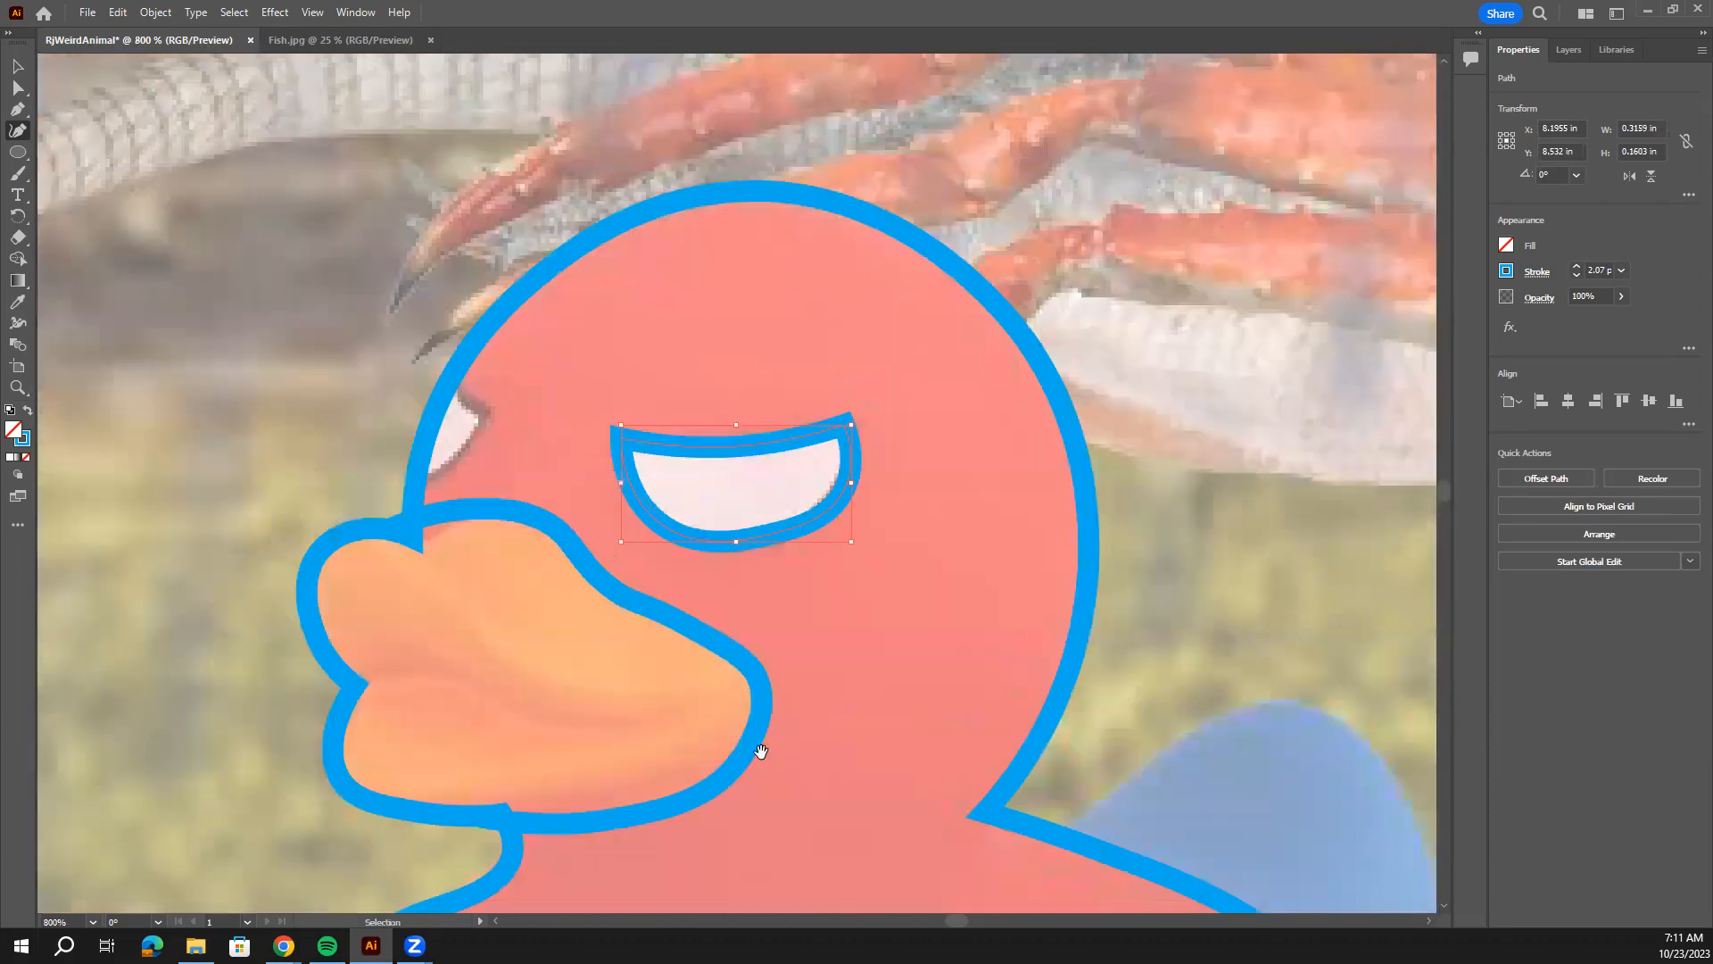
key("ctrl+equal")
left_click_drag(441, 678, 620, 477)
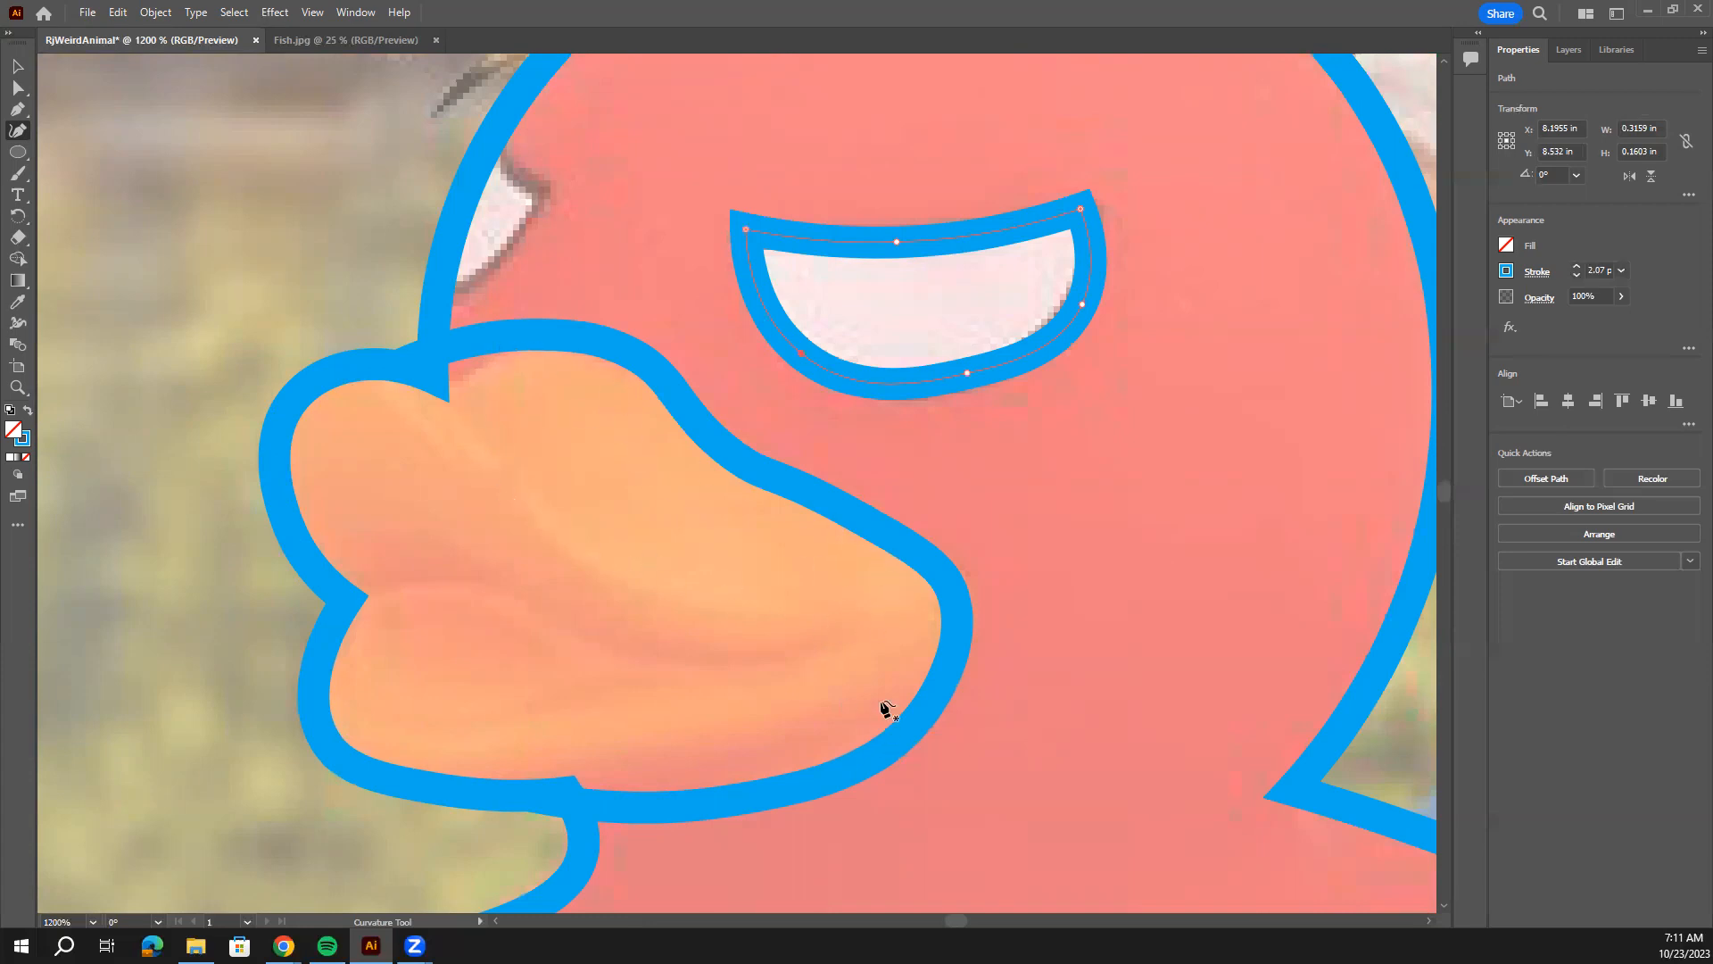
scroll(660, 639, "up", 1)
scroll(661, 639, "up", 2)
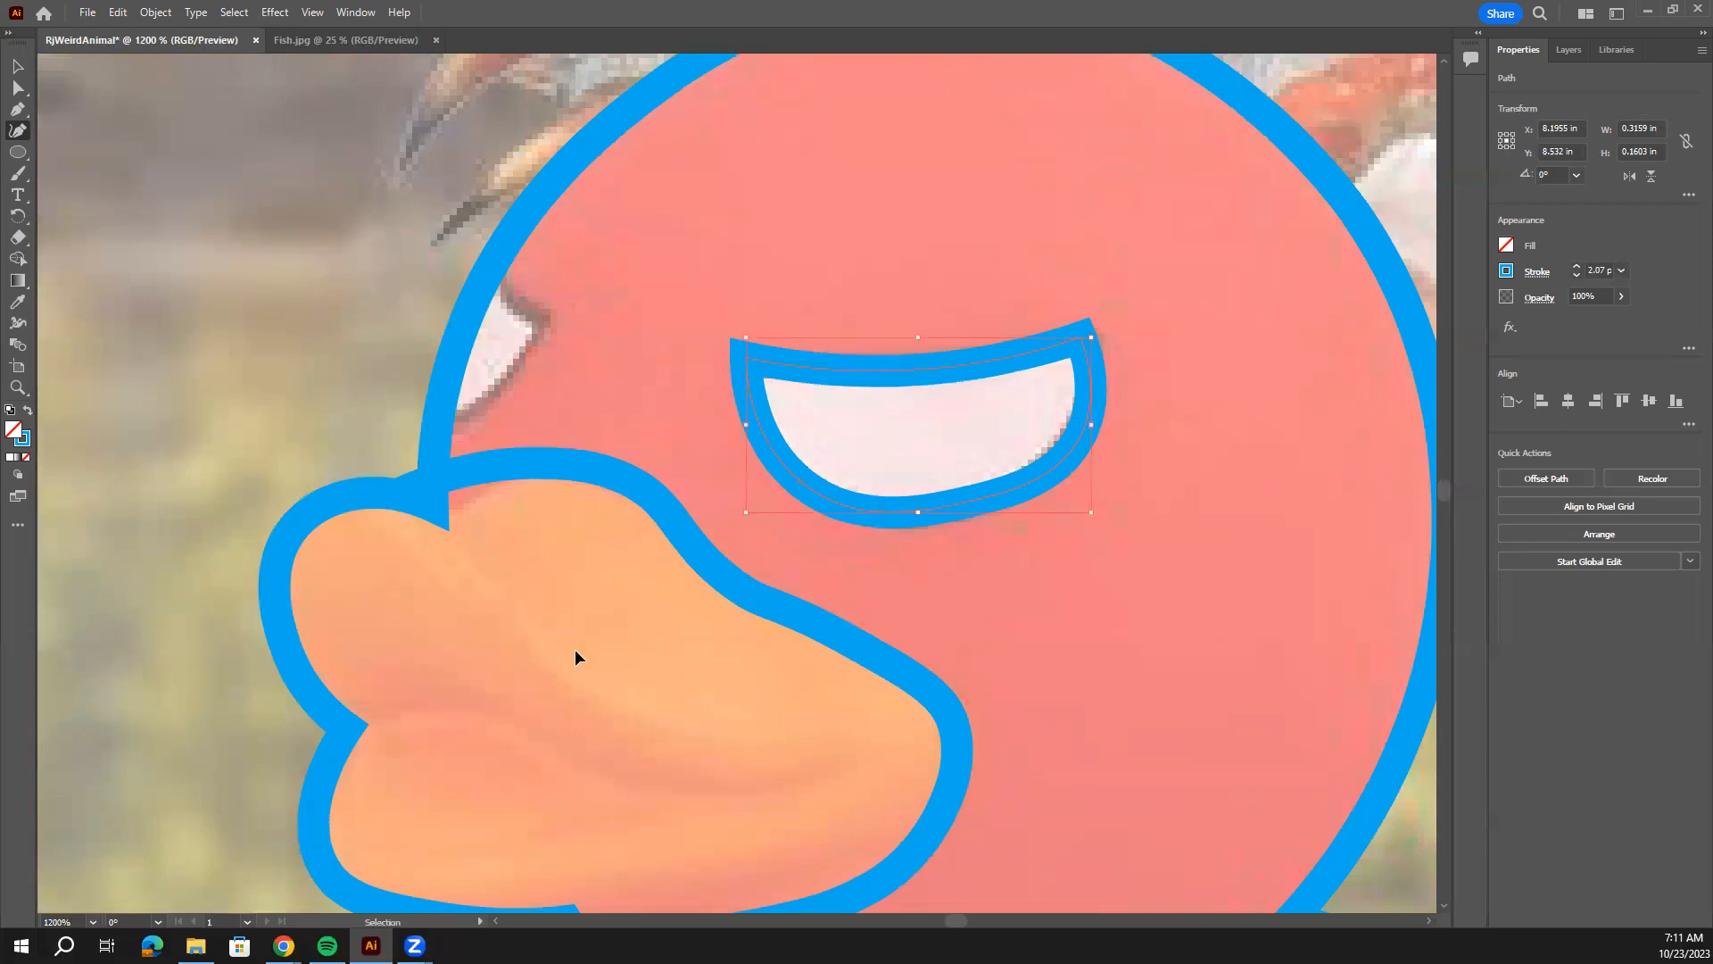
key("ctrl+minus")
key("ctrl+minus")
key("ctrl+minus")
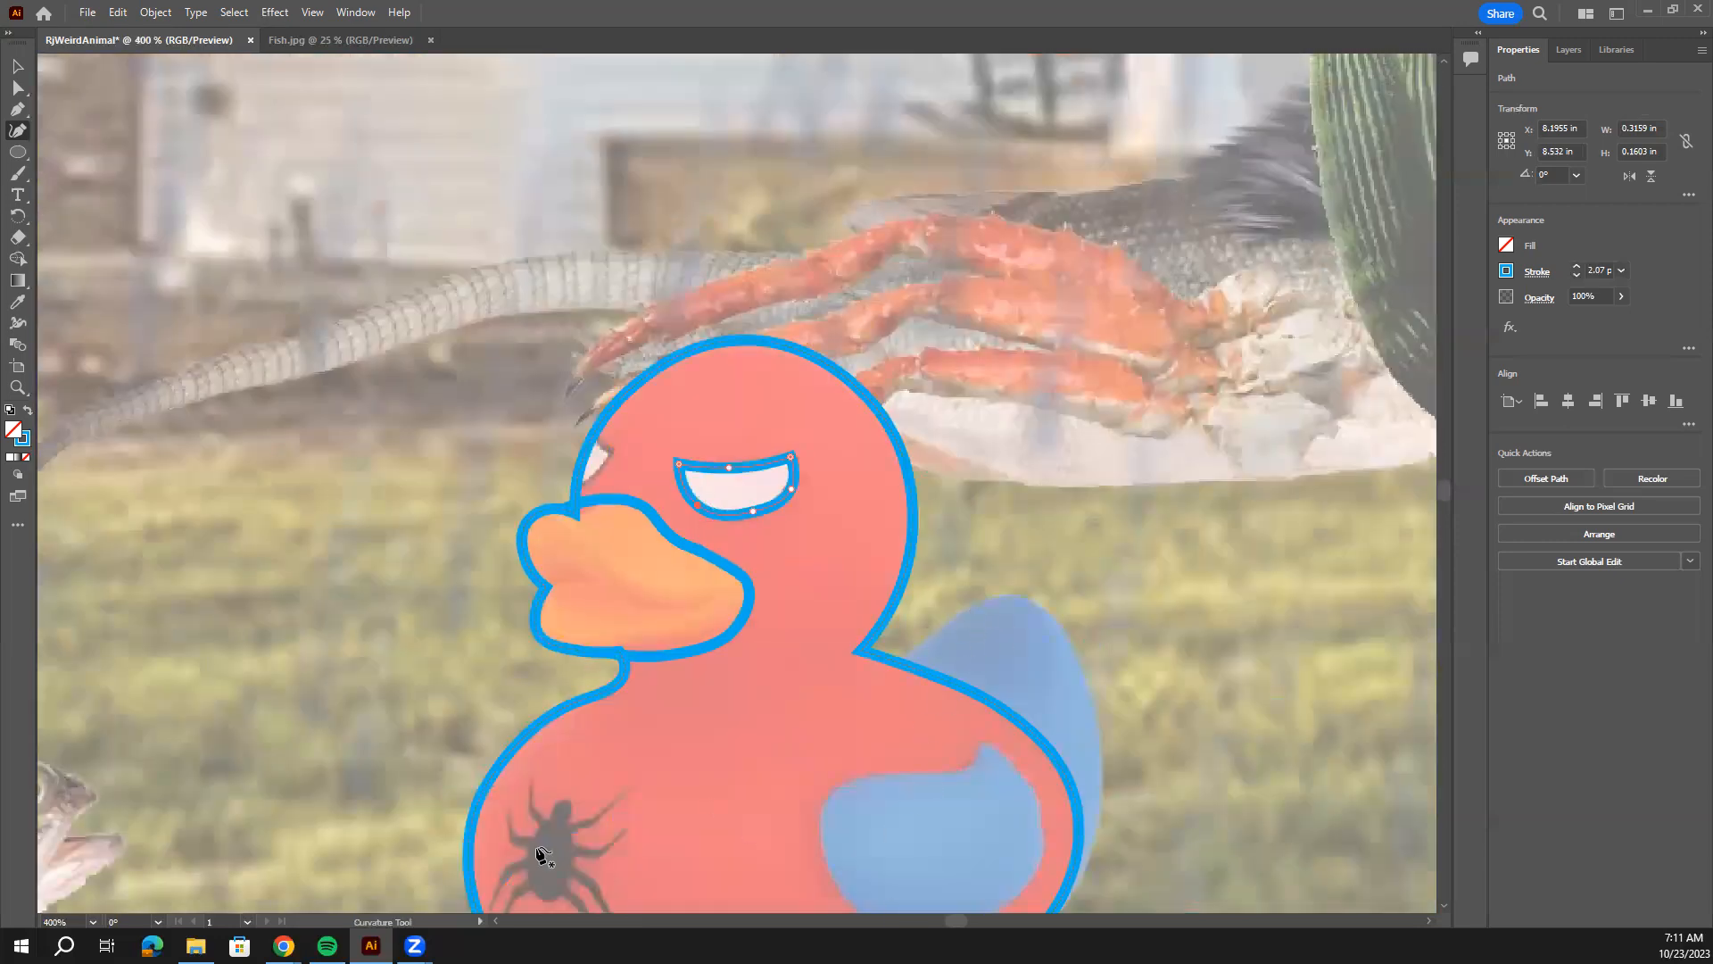
Examine the duck's spider mark, wing and tail for parts that have no contour yet.
scroll(553, 785, "down", 2)
scroll(576, 765, "down", 1)
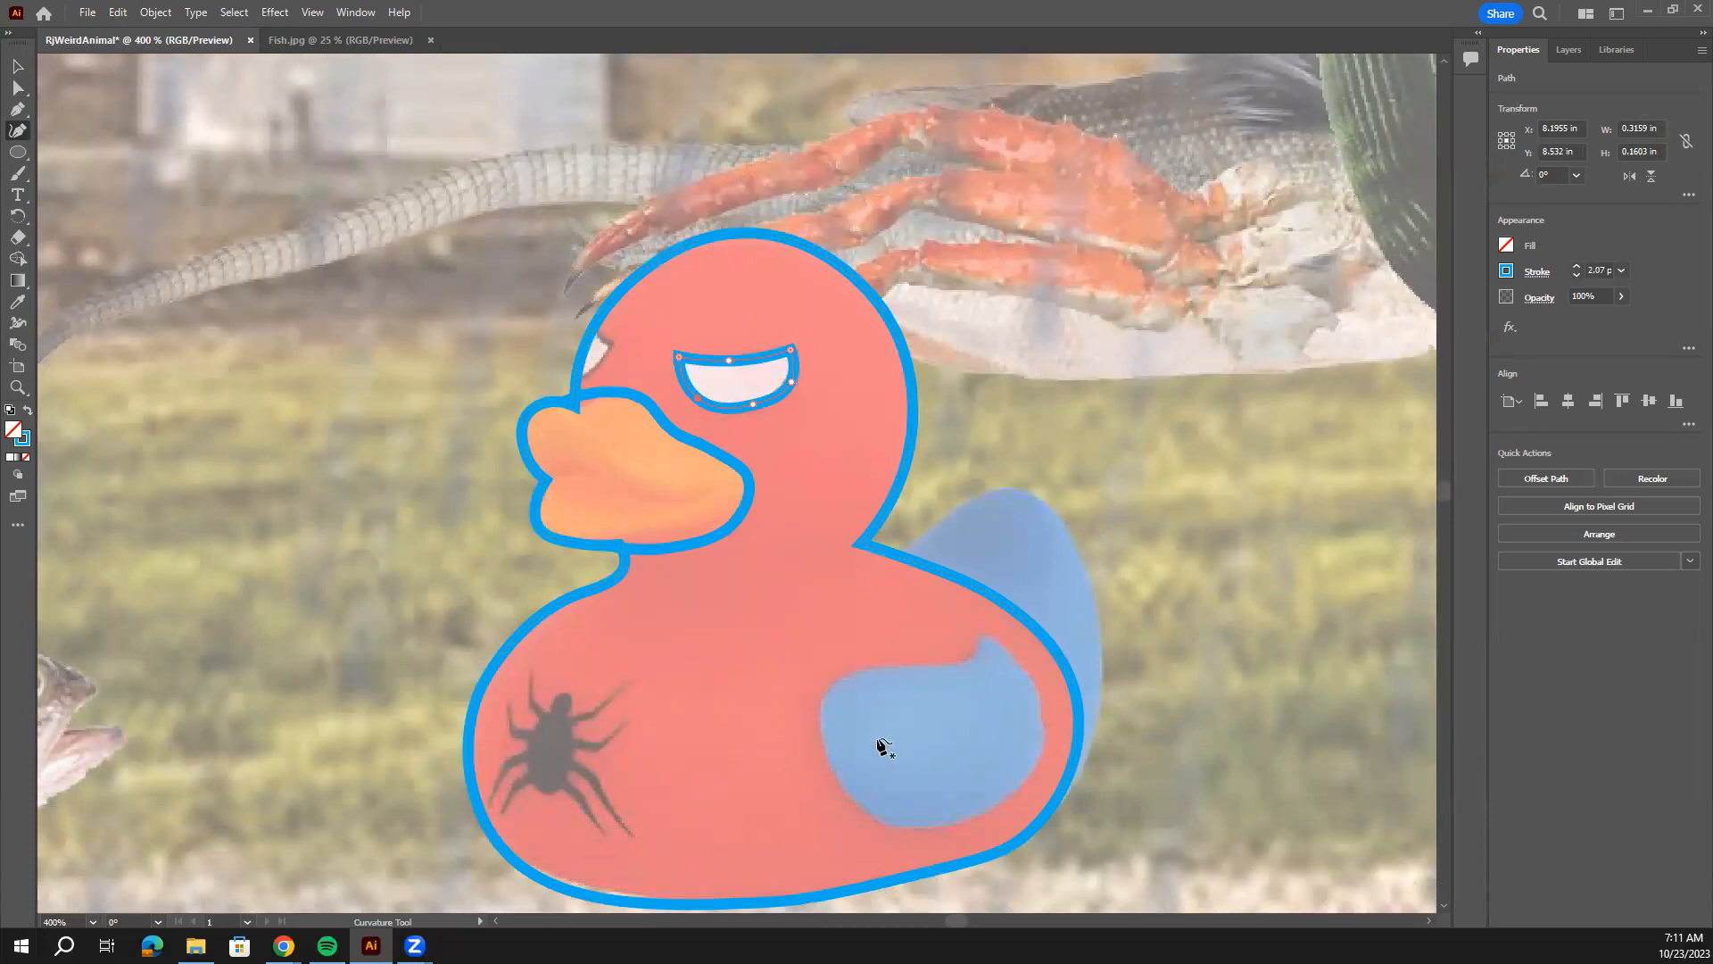
scroll(892, 740, "down", 2)
scroll(892, 750, "up", 4)
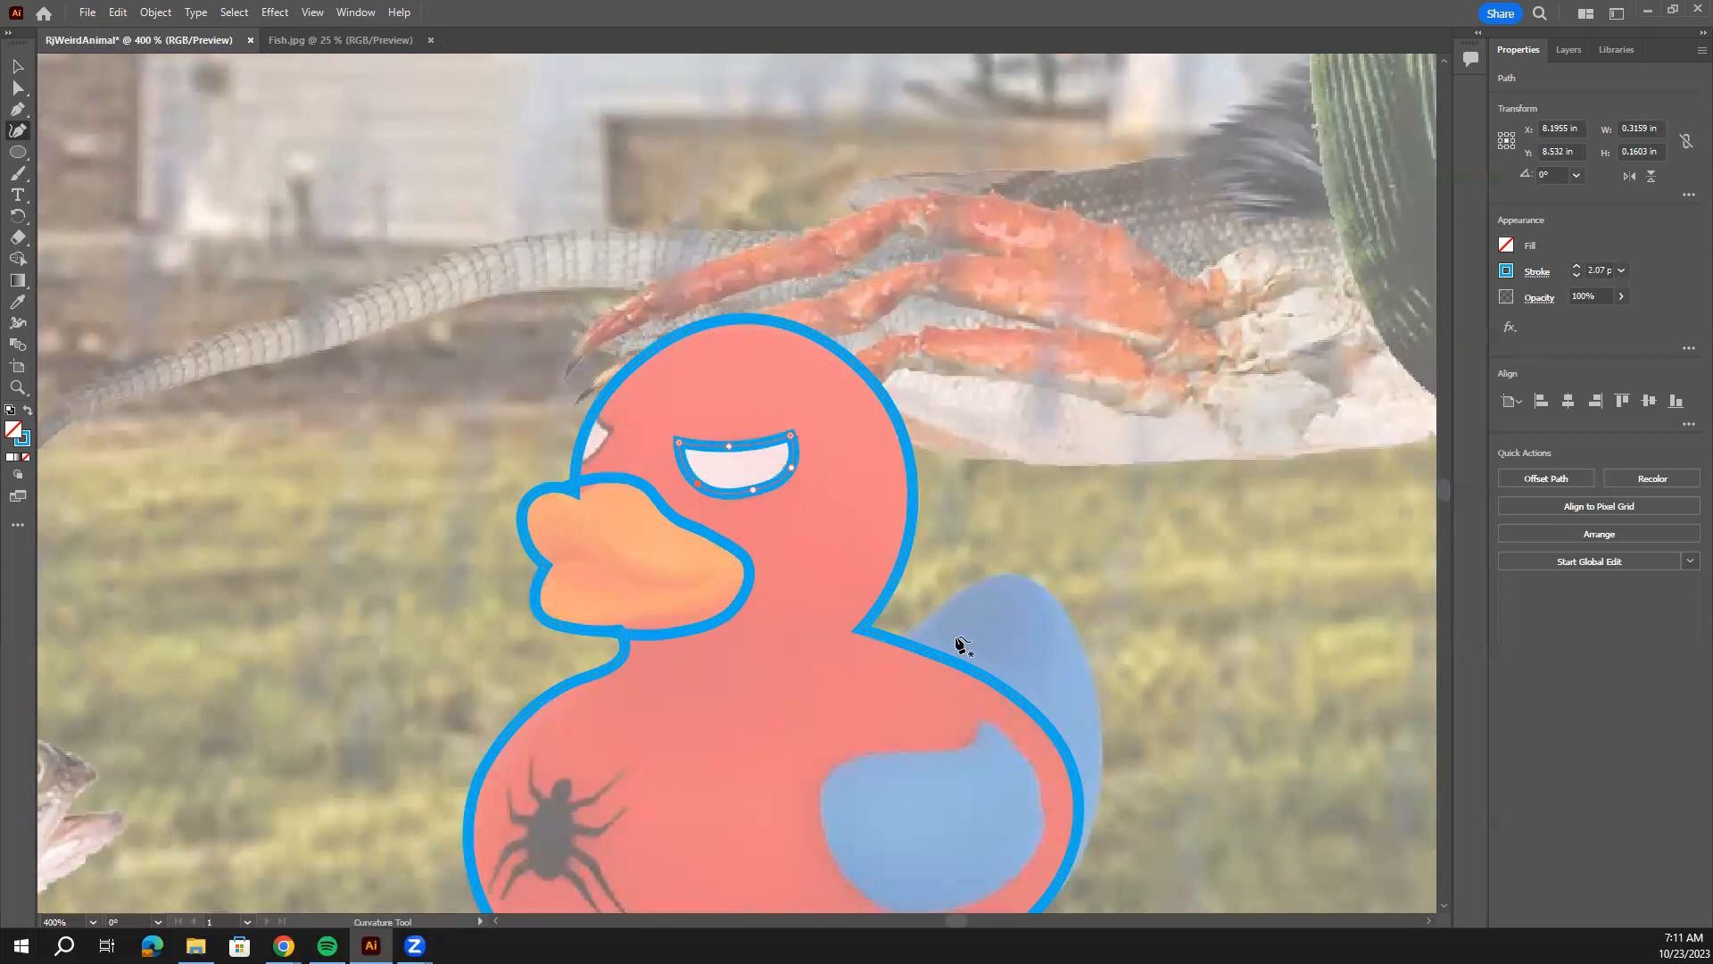
key("ctrl+plus")
key("ctrl+plus")
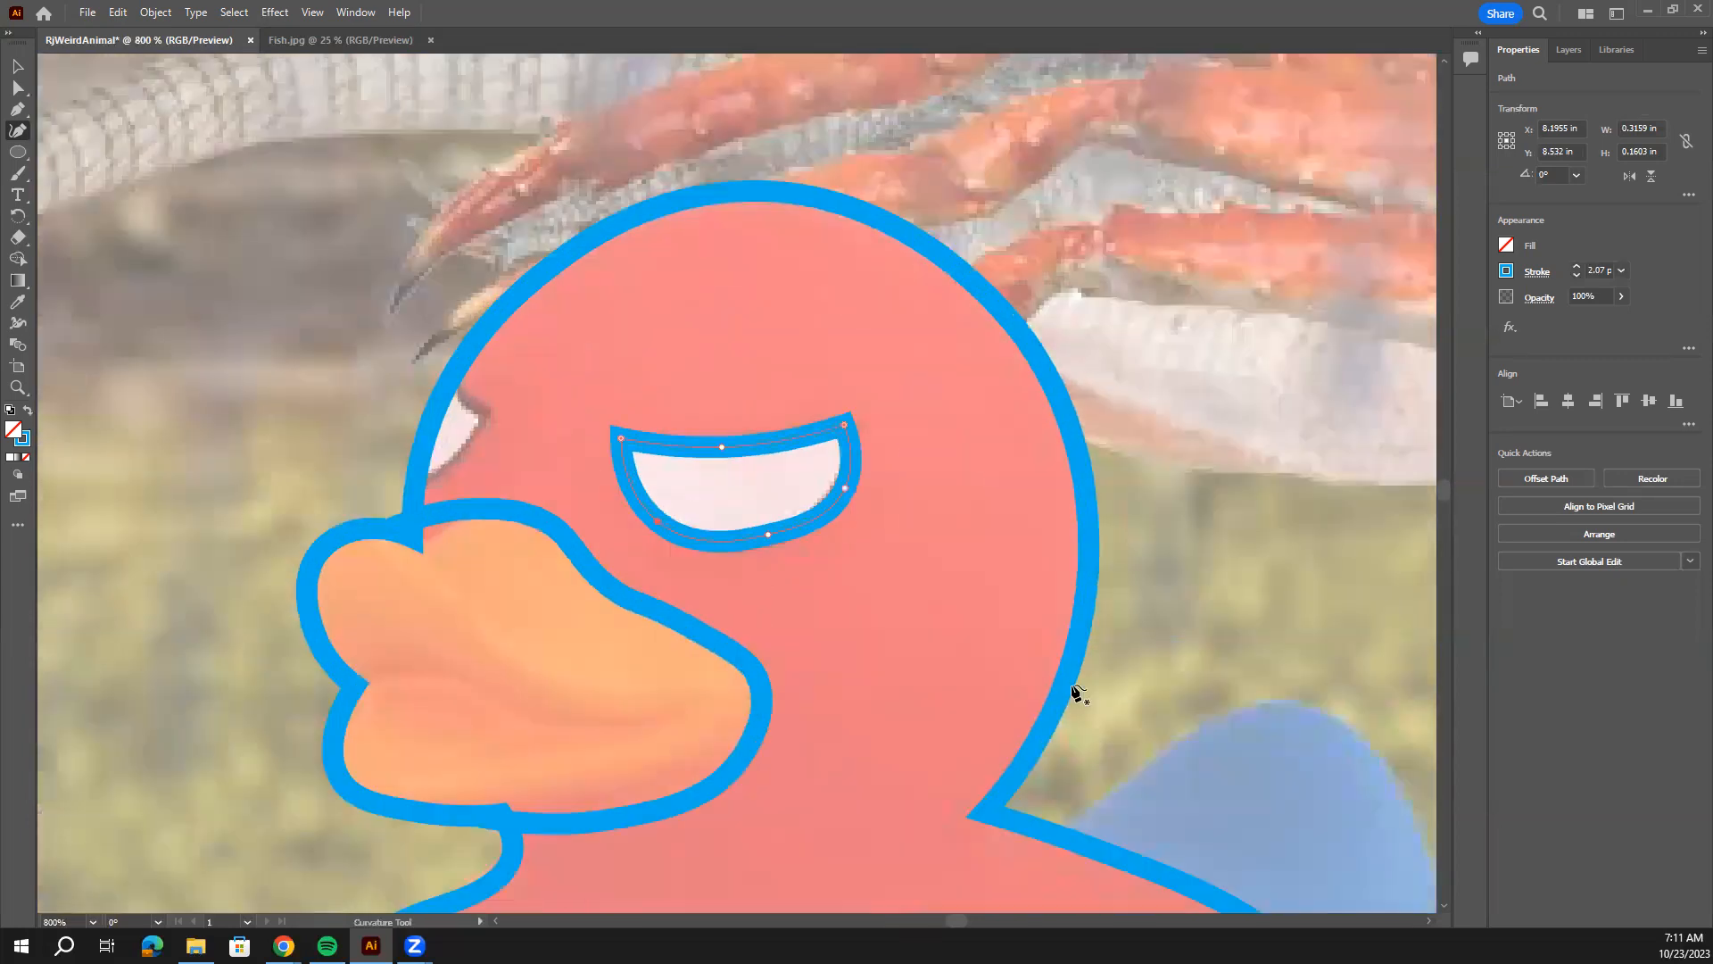
left_click_drag(1041, 684, 501, 245)
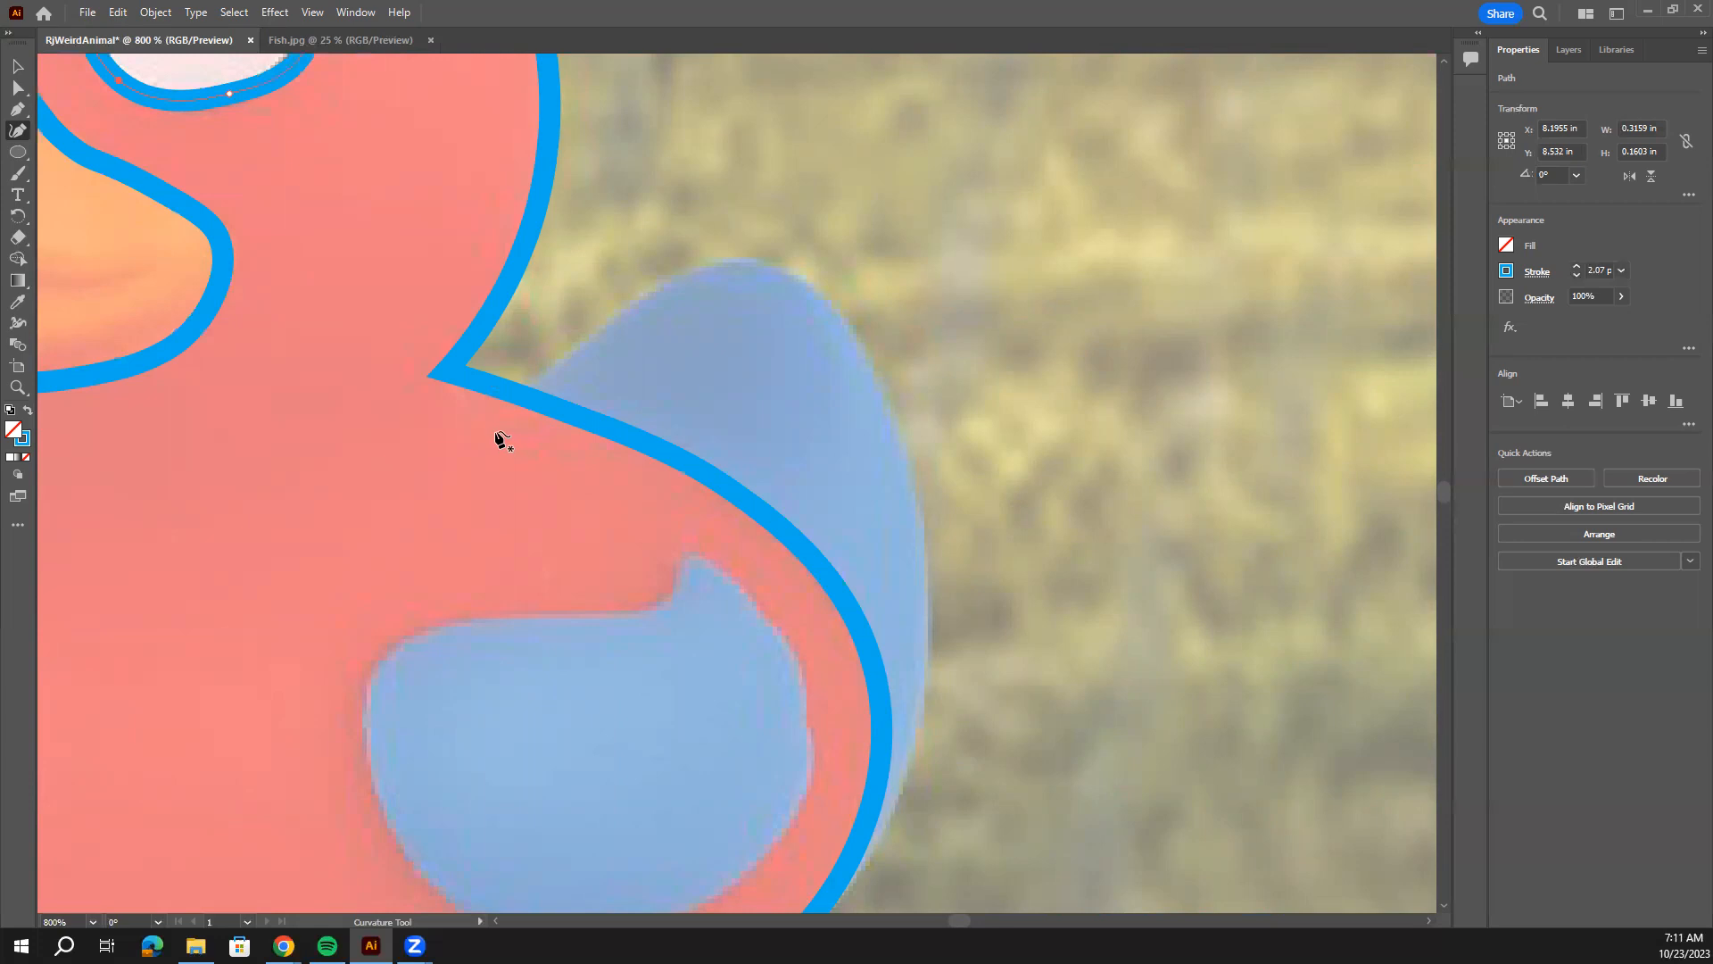
scroll(520, 428, "up", 2)
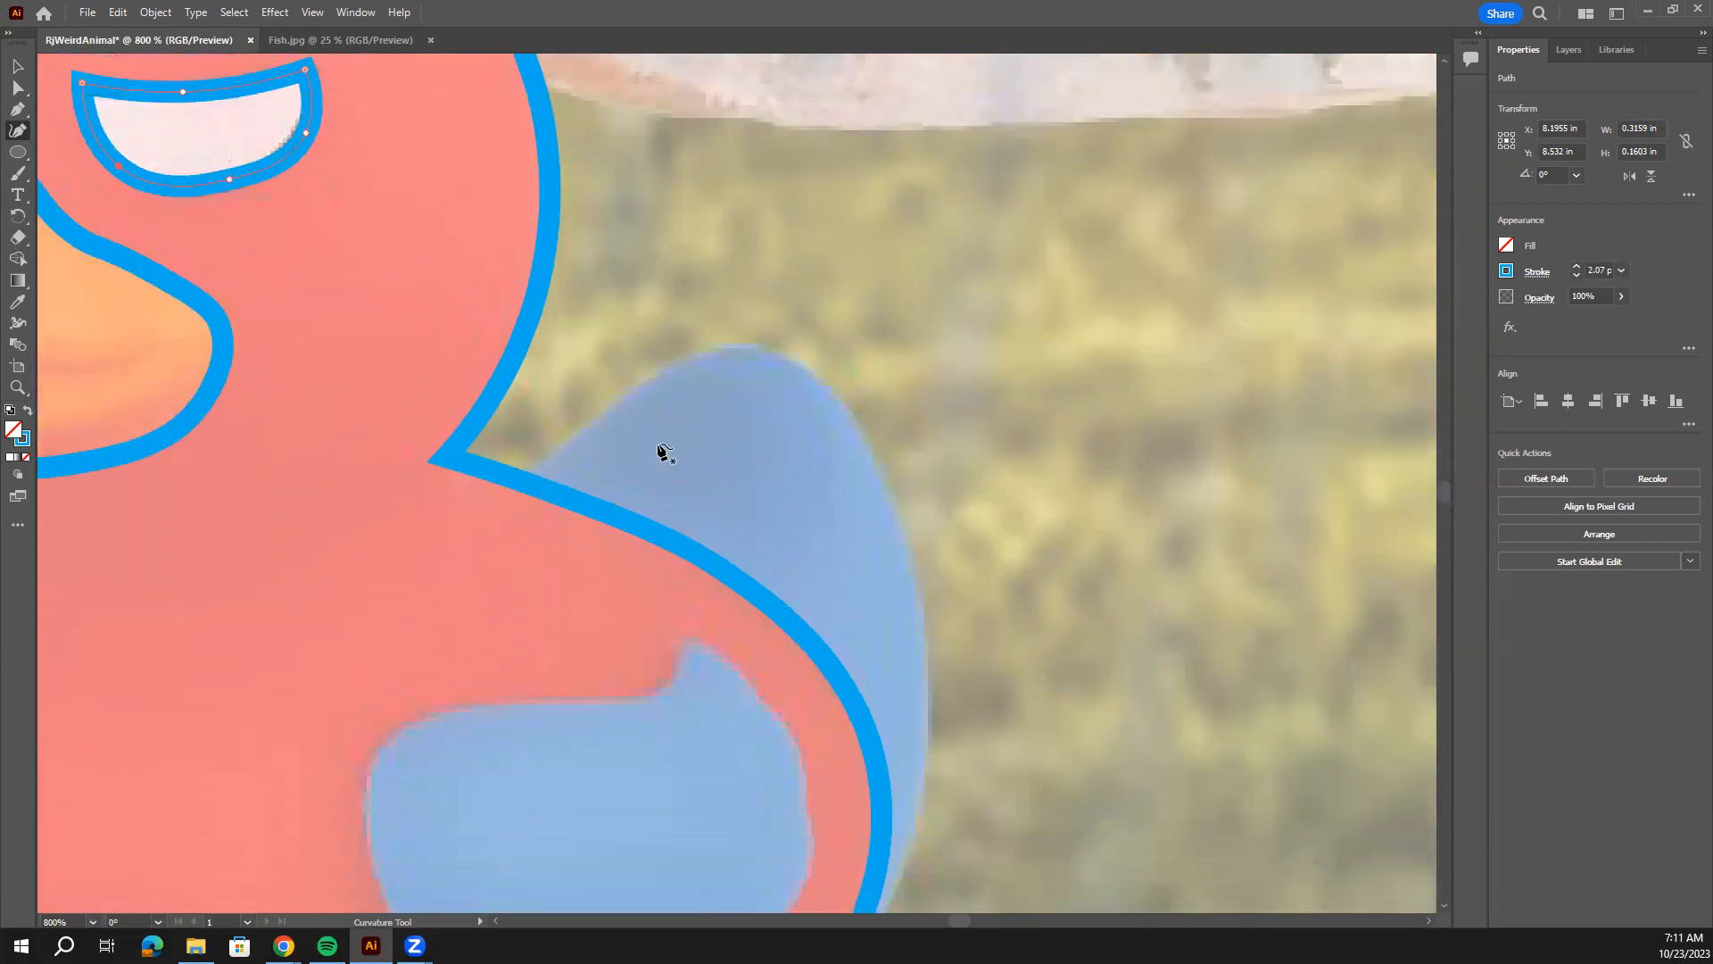
key("ctrl+minus")
key("ctrl+minus")
key("ctrl+minus")
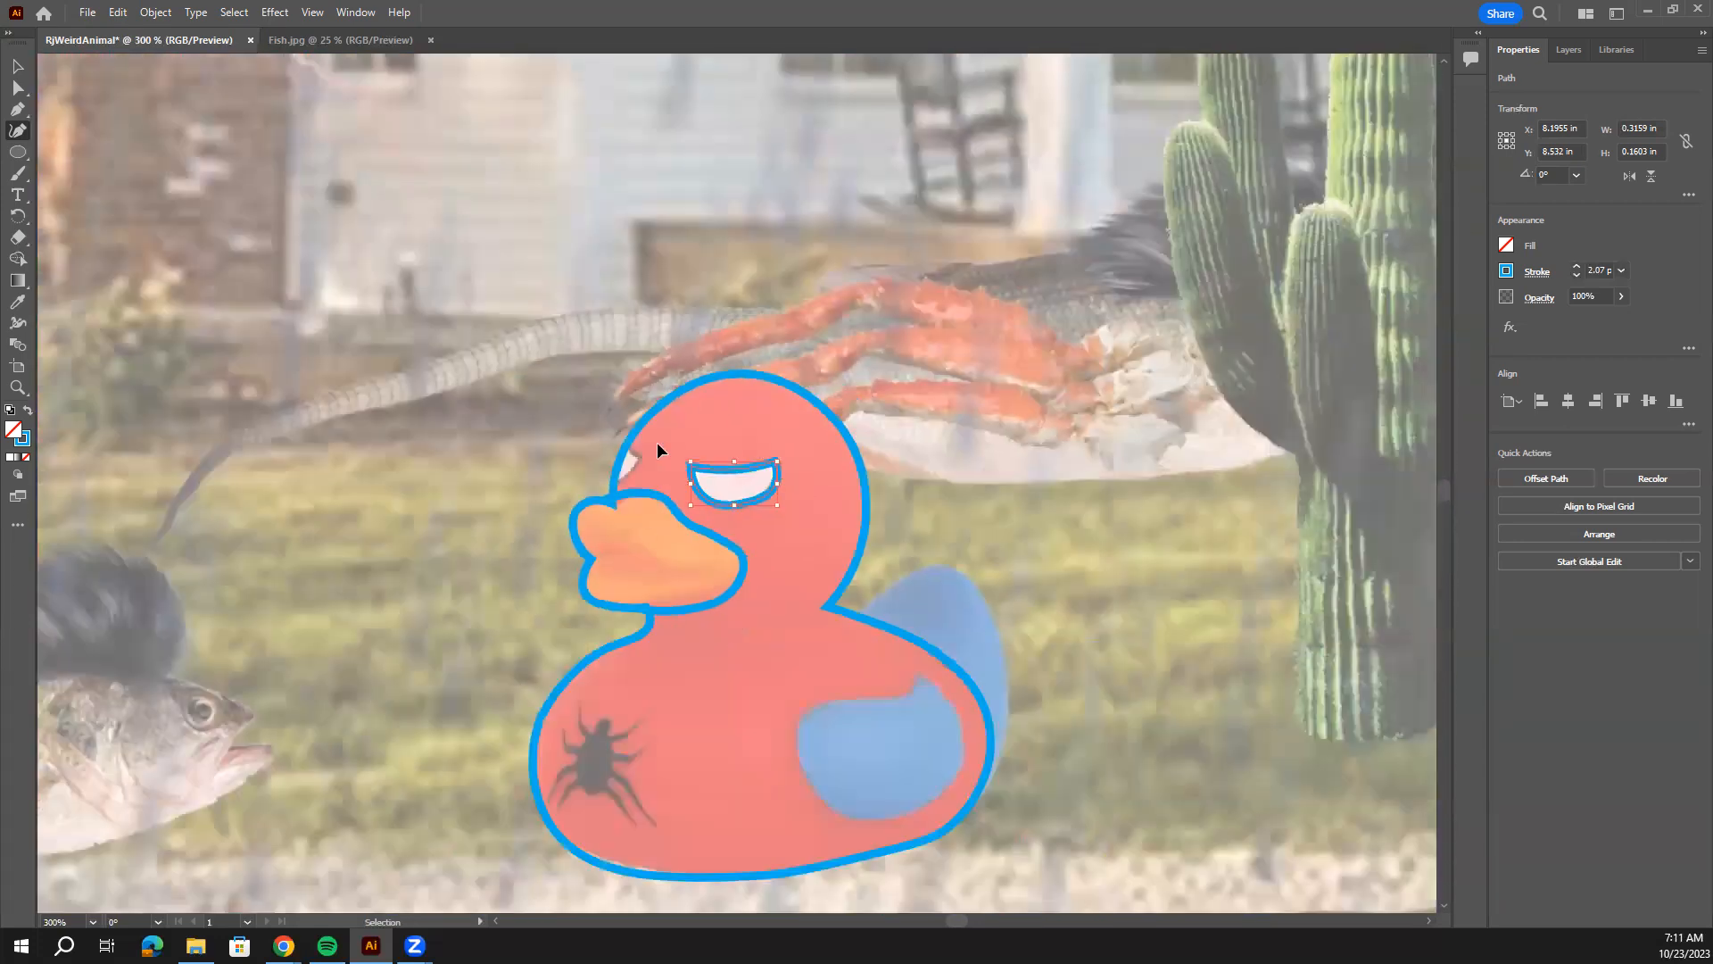
scroll(699, 628, "down", 4)
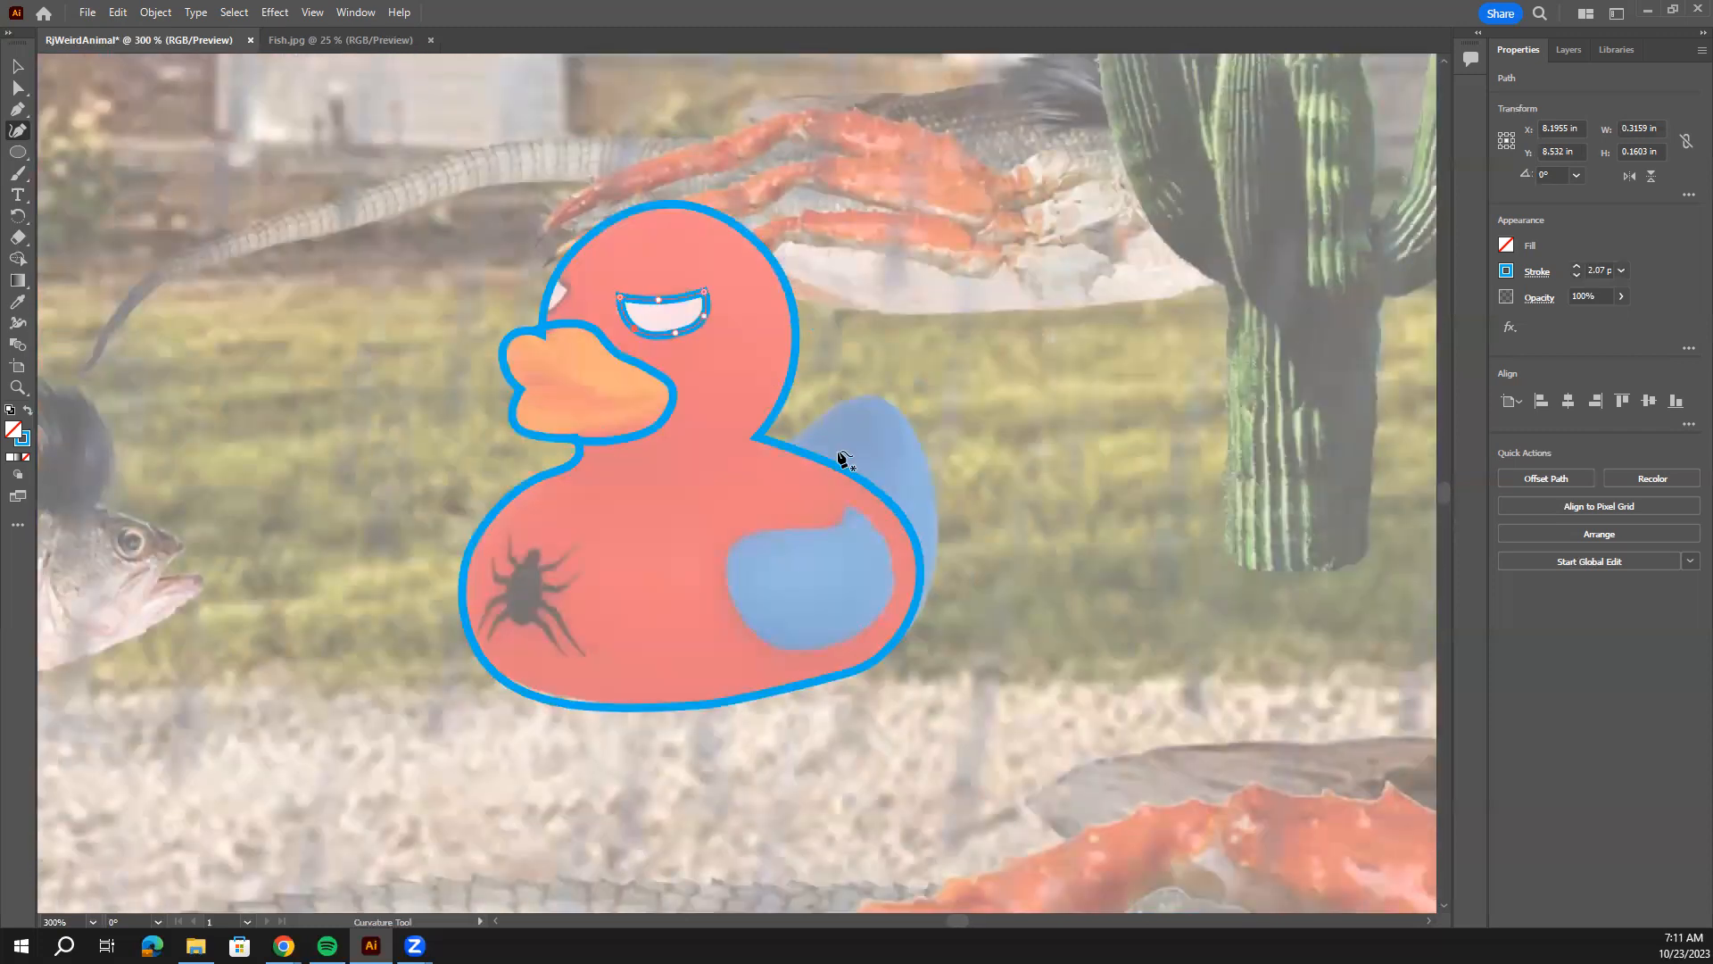
Add a new layer above SpiderDuck, name it Cactus and make it the active layer.
left_click(1563, 53)
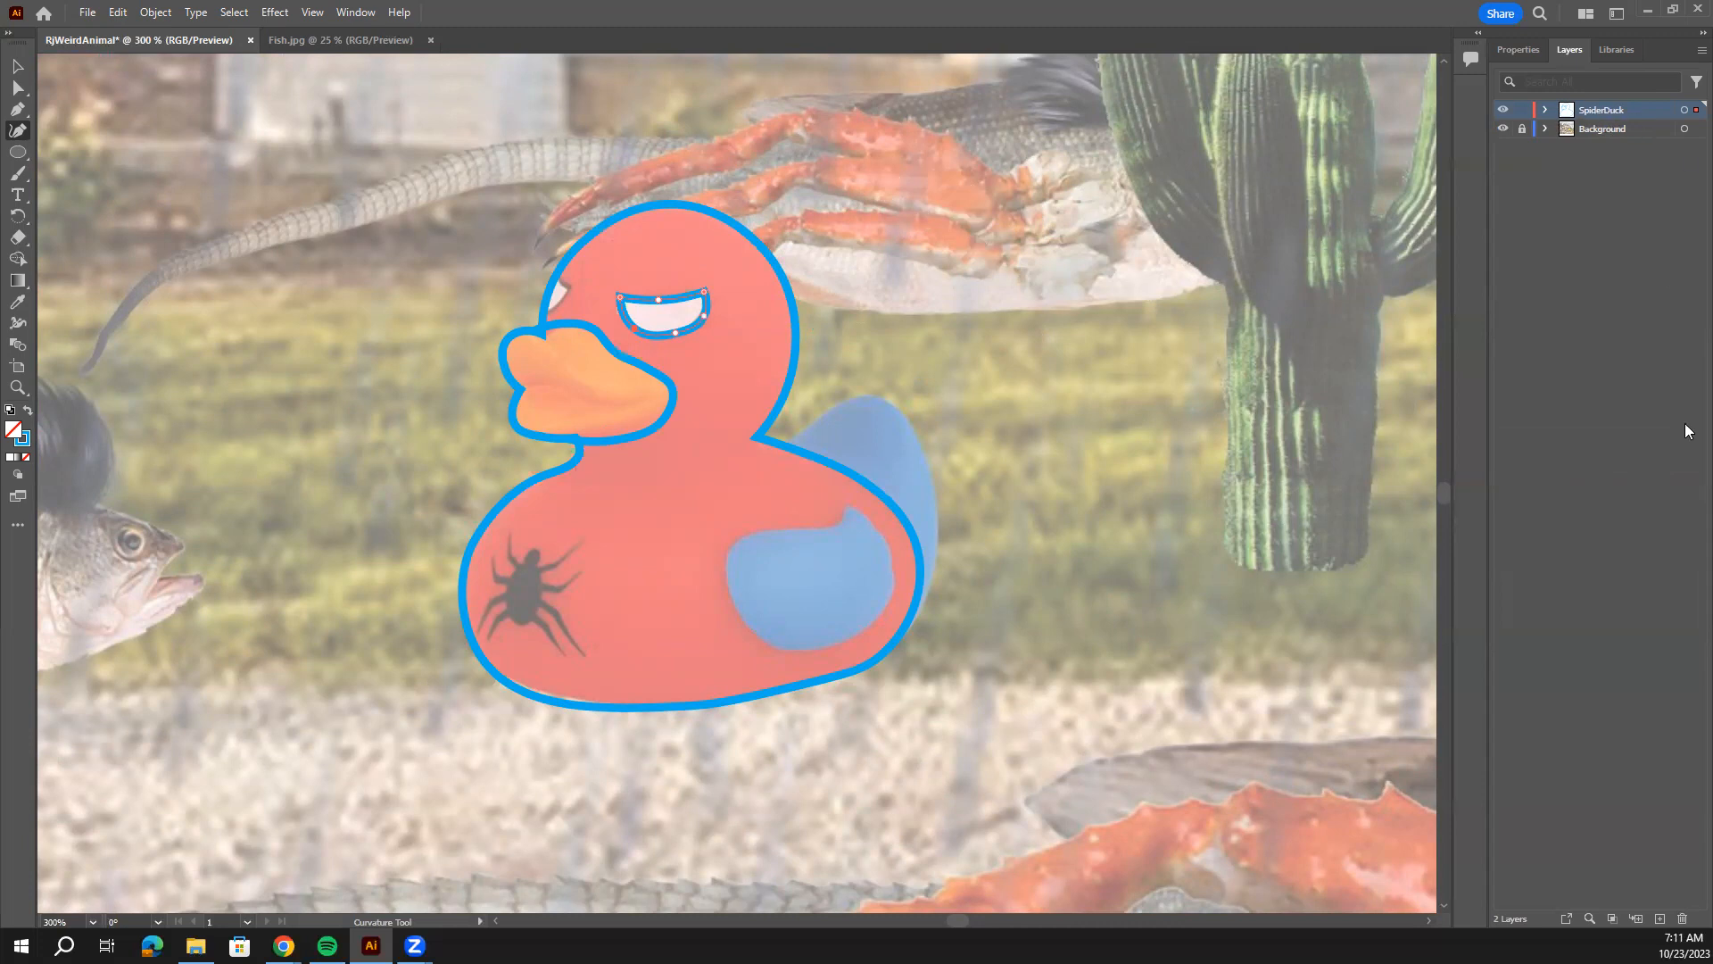
left_click(1660, 919)
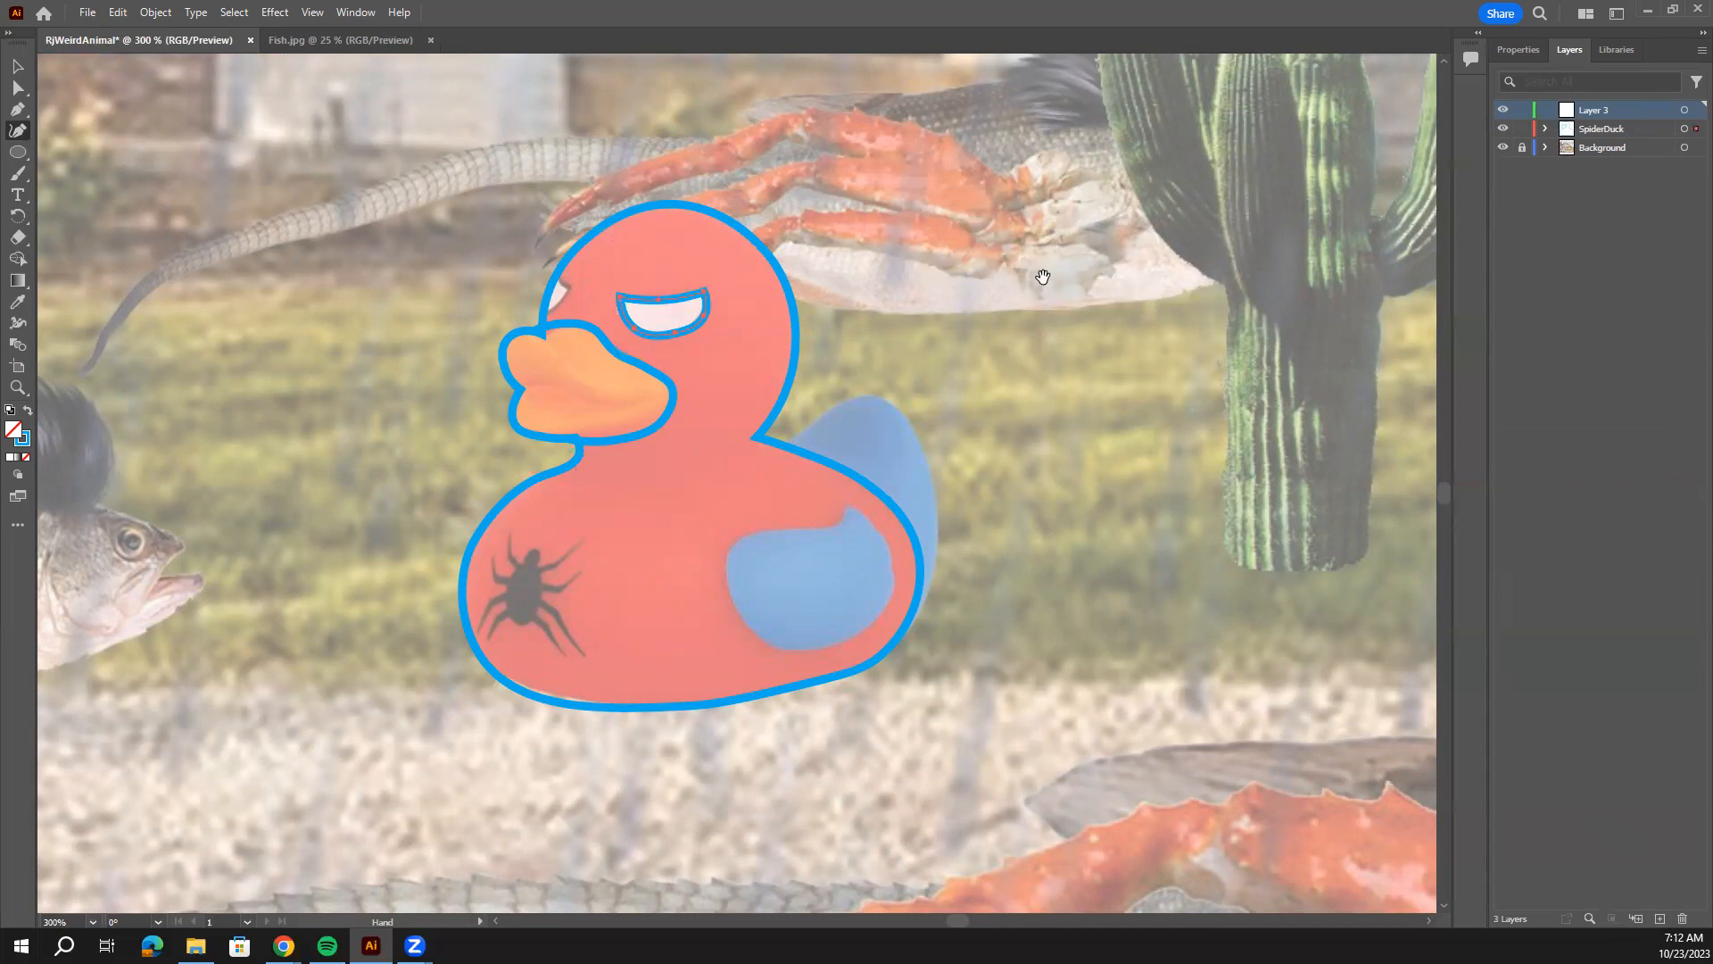
left_click_drag(1032, 276, 975, 497)
double_click(1592, 109)
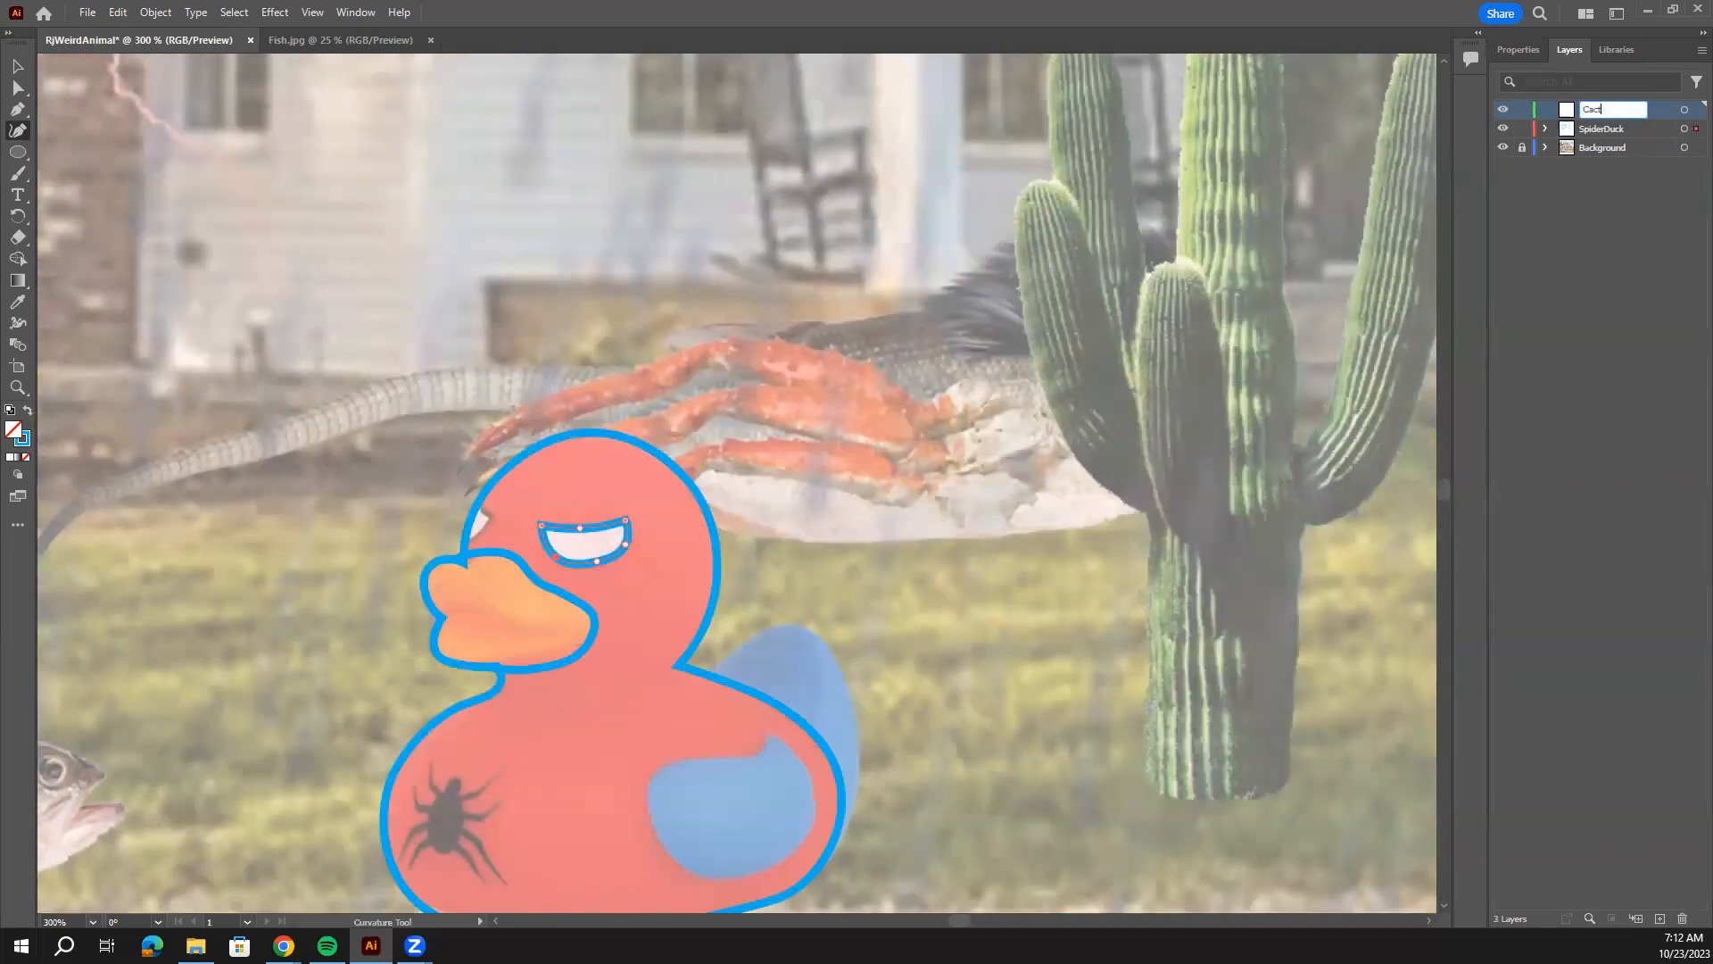
left_click(1621, 184)
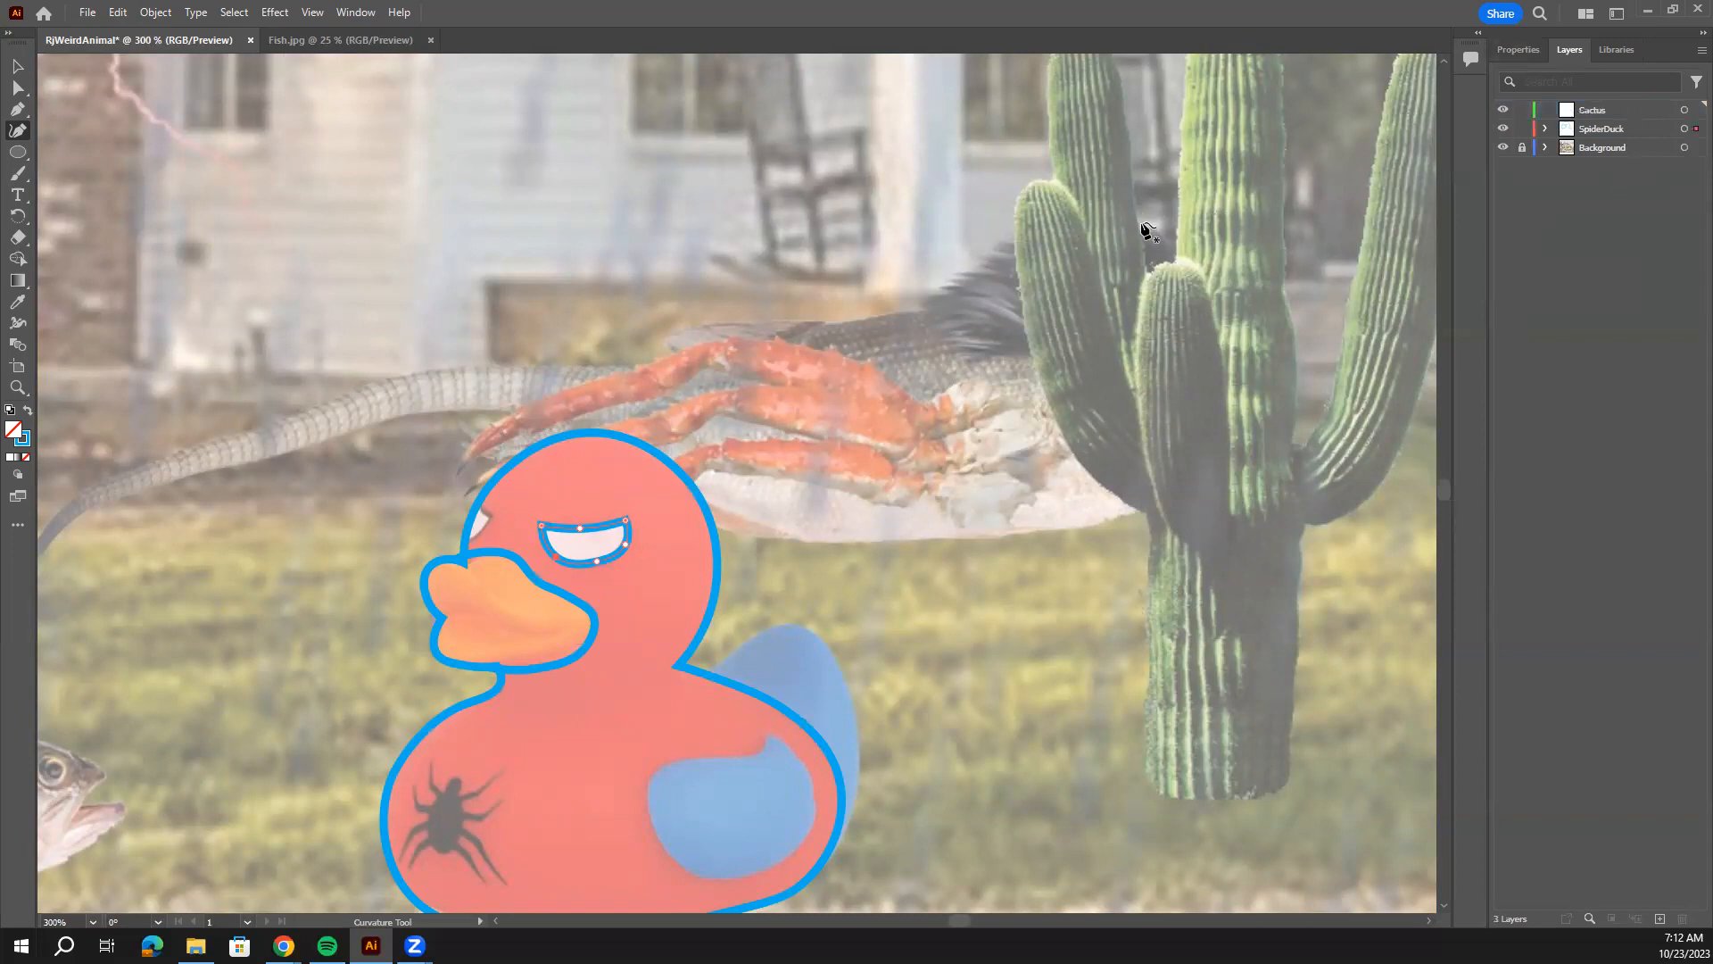
left_click(1631, 109)
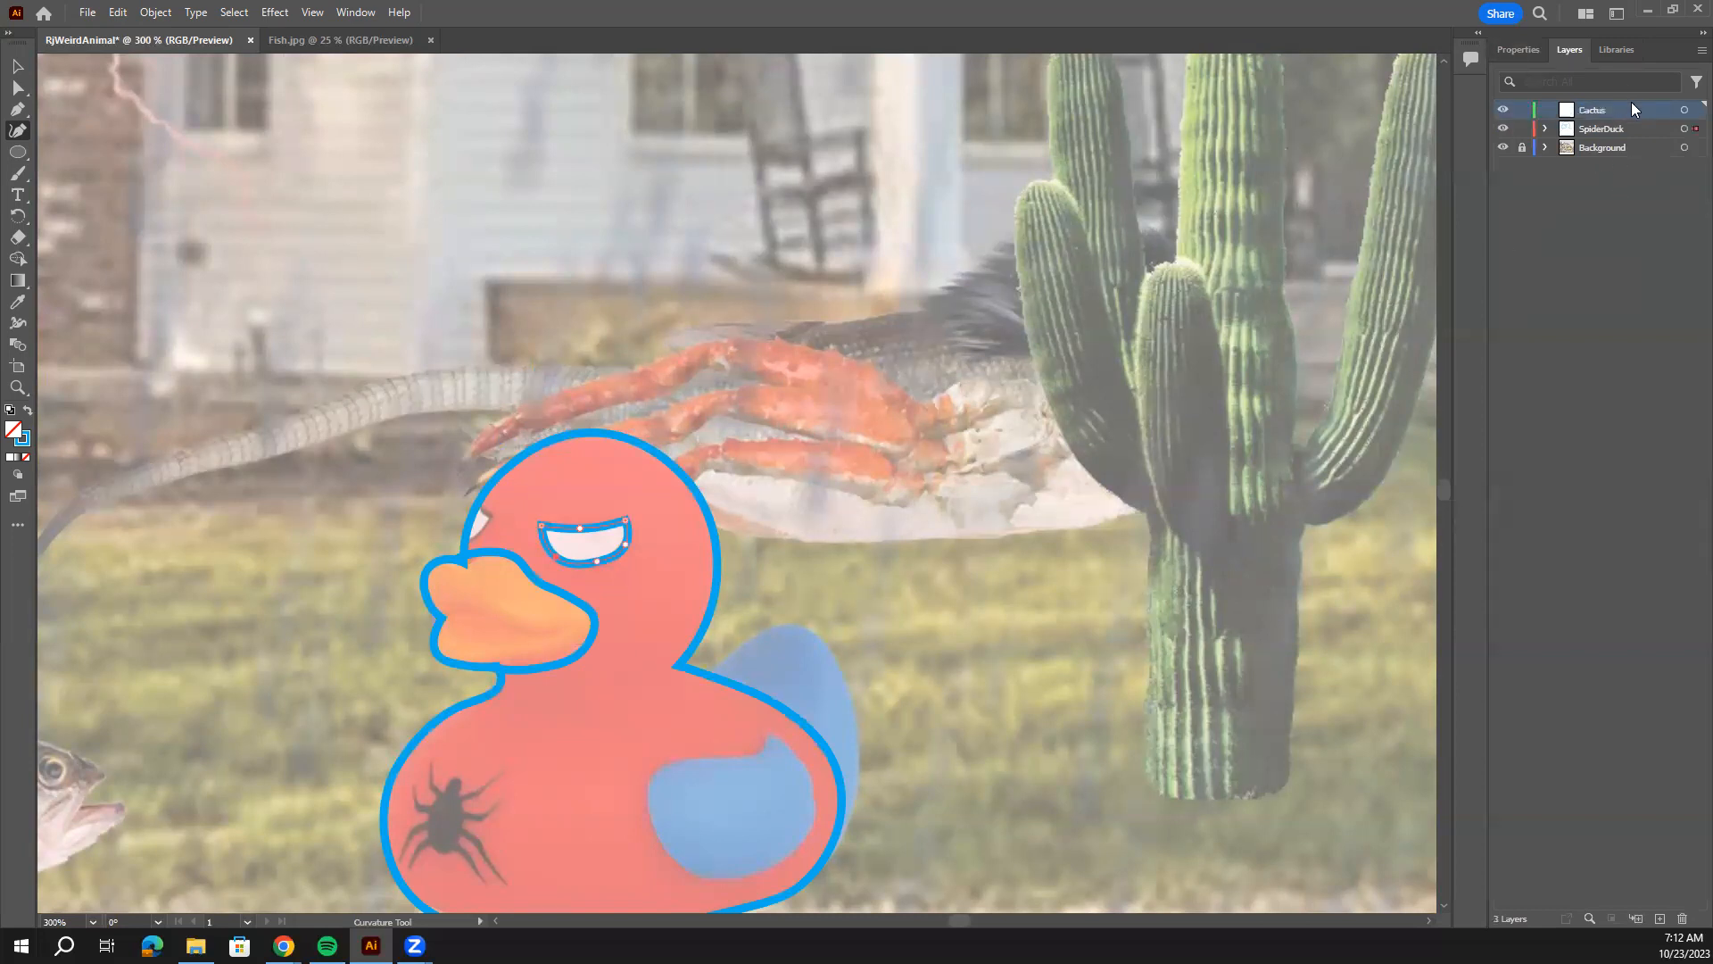
Draw a small closed oval across the front arm of the cactus with the Curvature tool.
left_click(1253, 388)
left_click(1209, 434)
left_click(1159, 439)
left_click(1096, 376)
left_click(1184, 345)
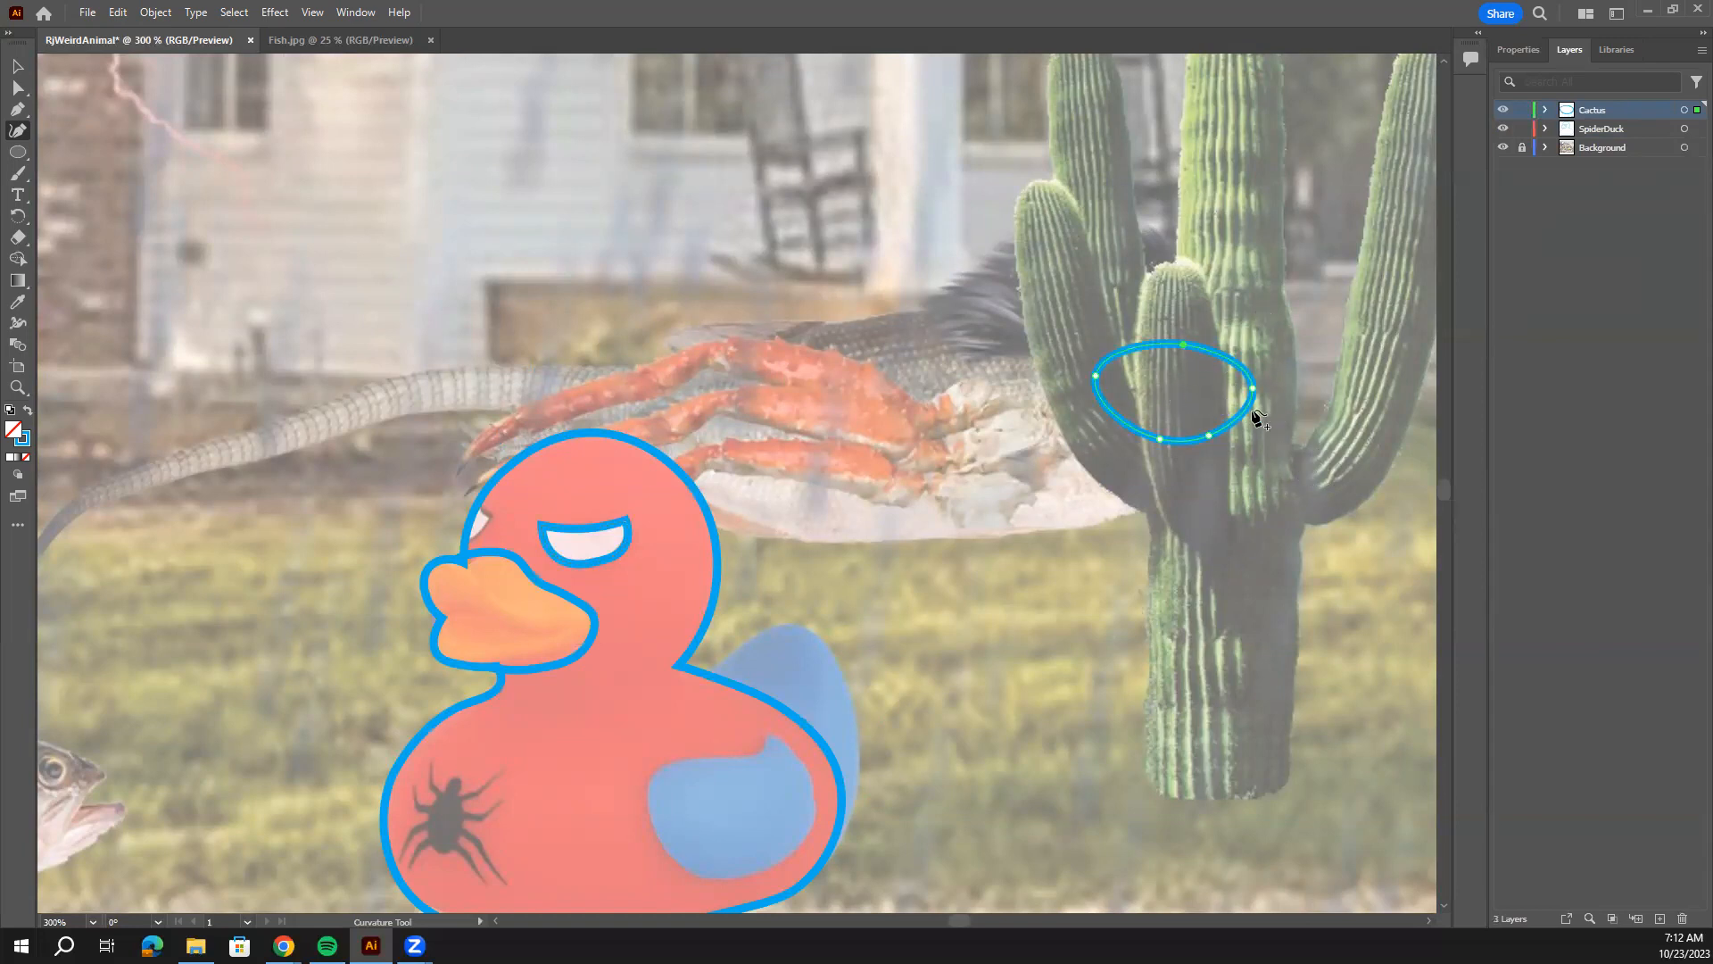
Select the oval on the cactus and transfer it from the Cactus layer to the SpiderDuck layer.
left_click(1611, 131)
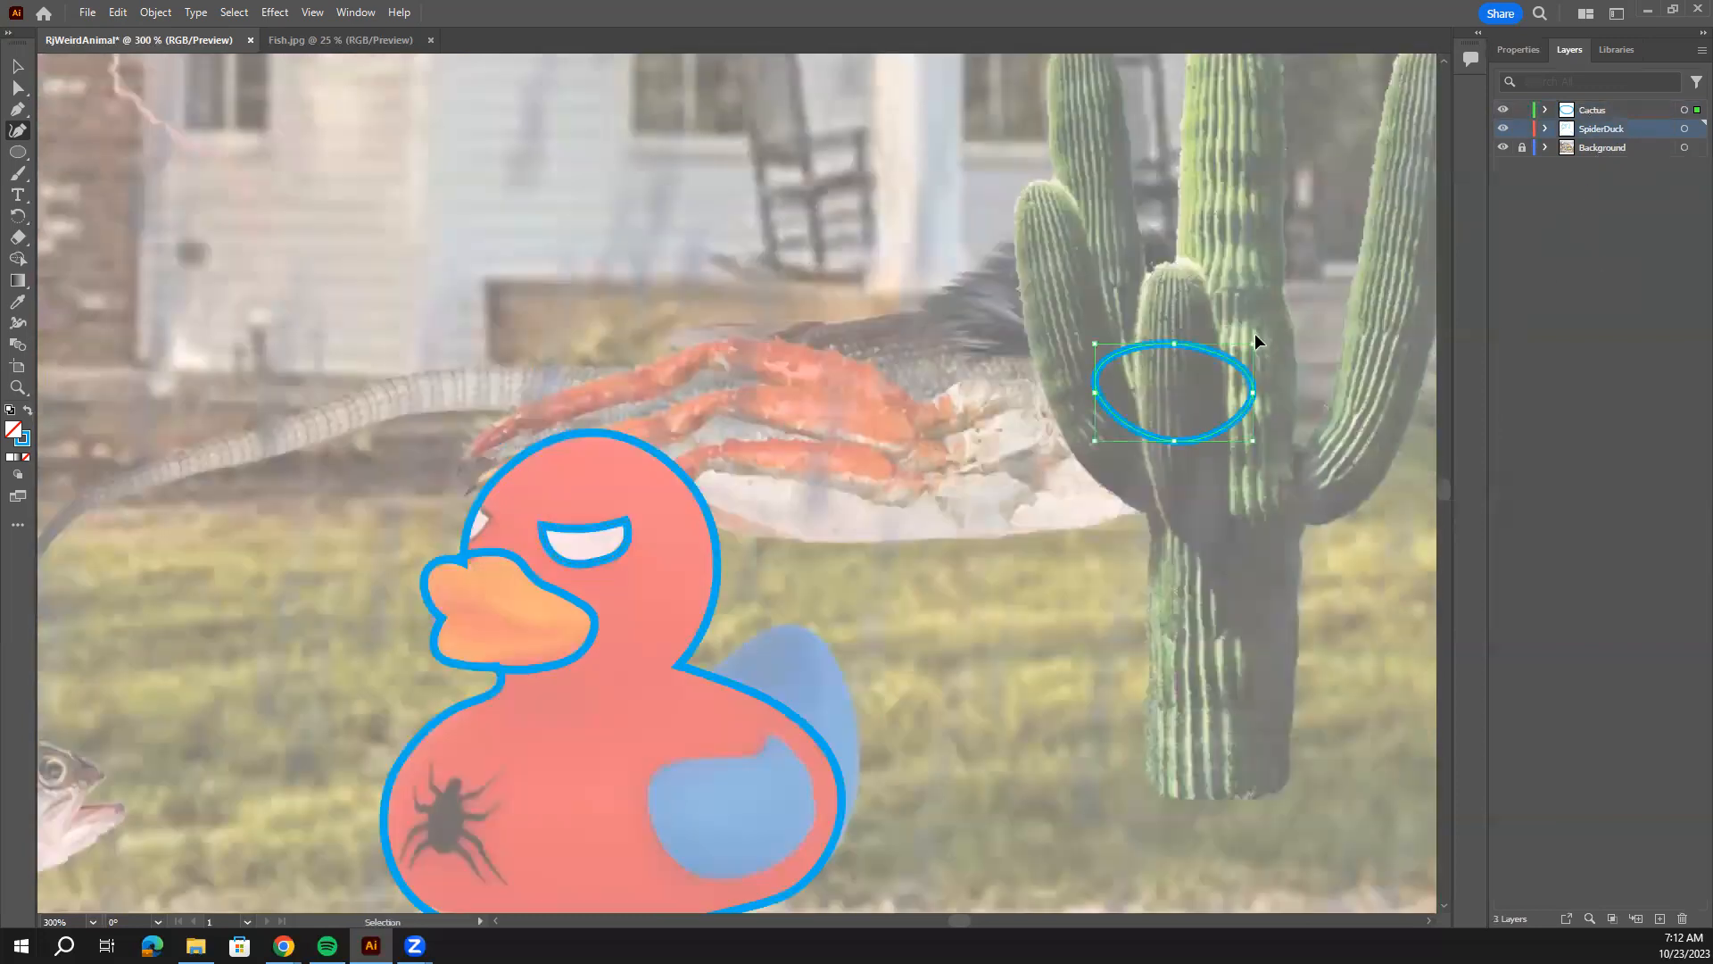
key("ctrl+minus")
key("ctrl+minus")
key("ctrl+equal")
key("ctrl+equal")
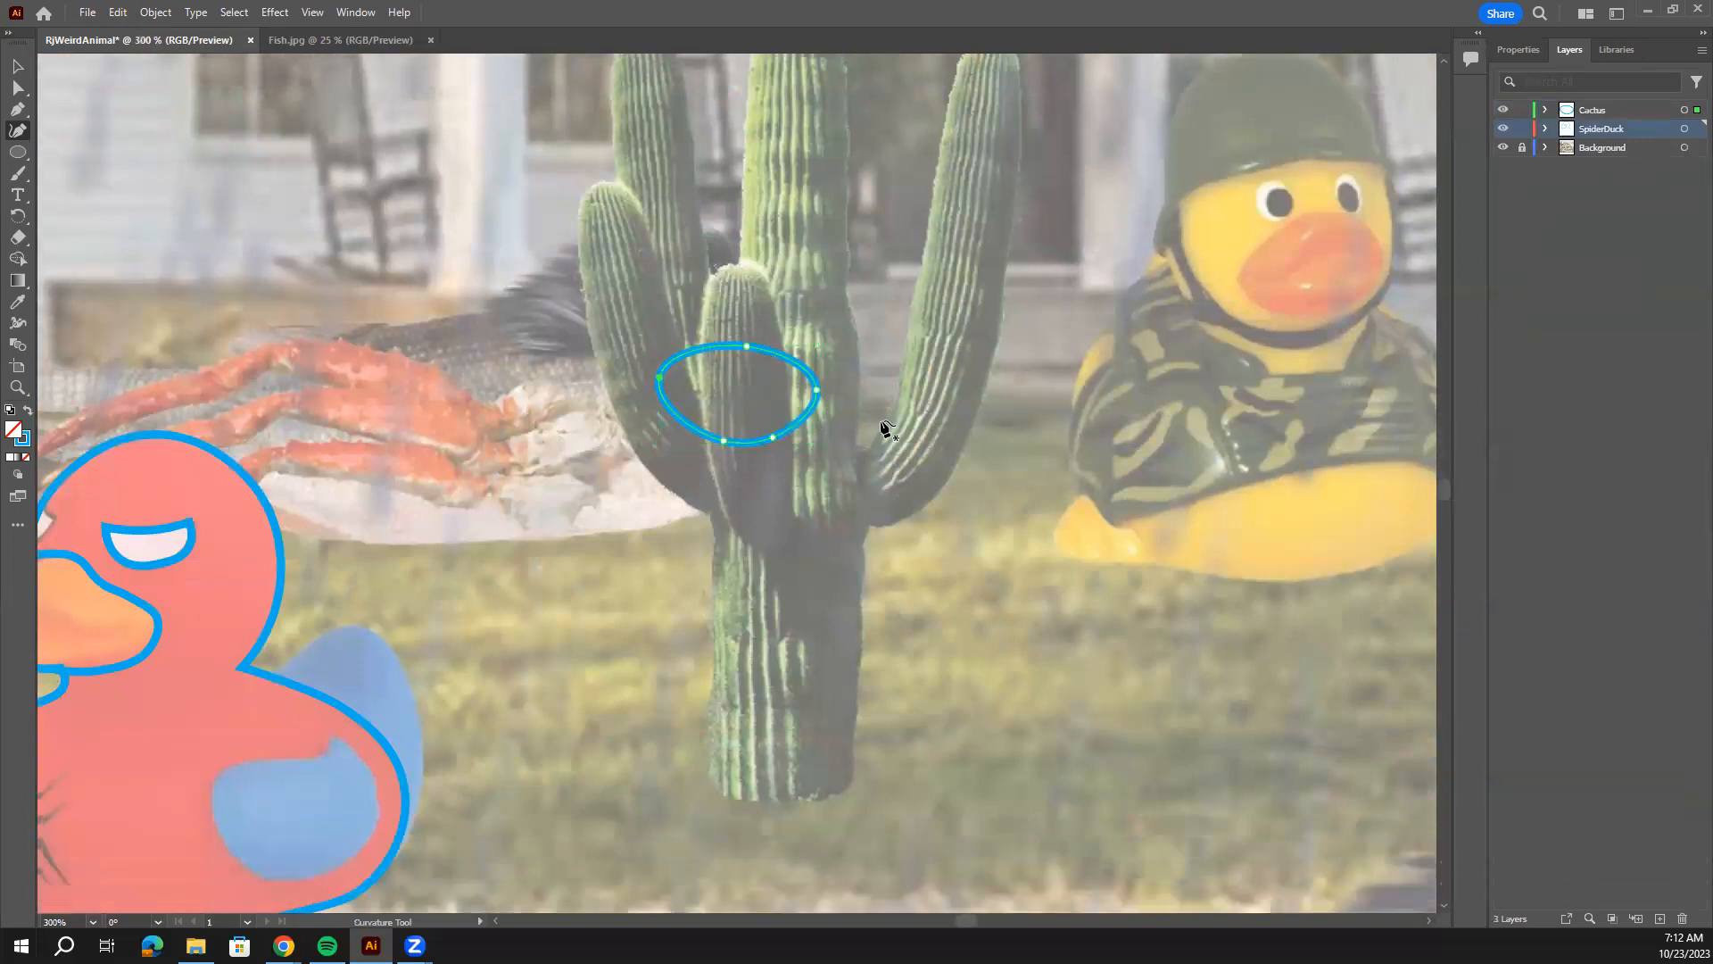
left_click_drag(760, 412, 919, 412)
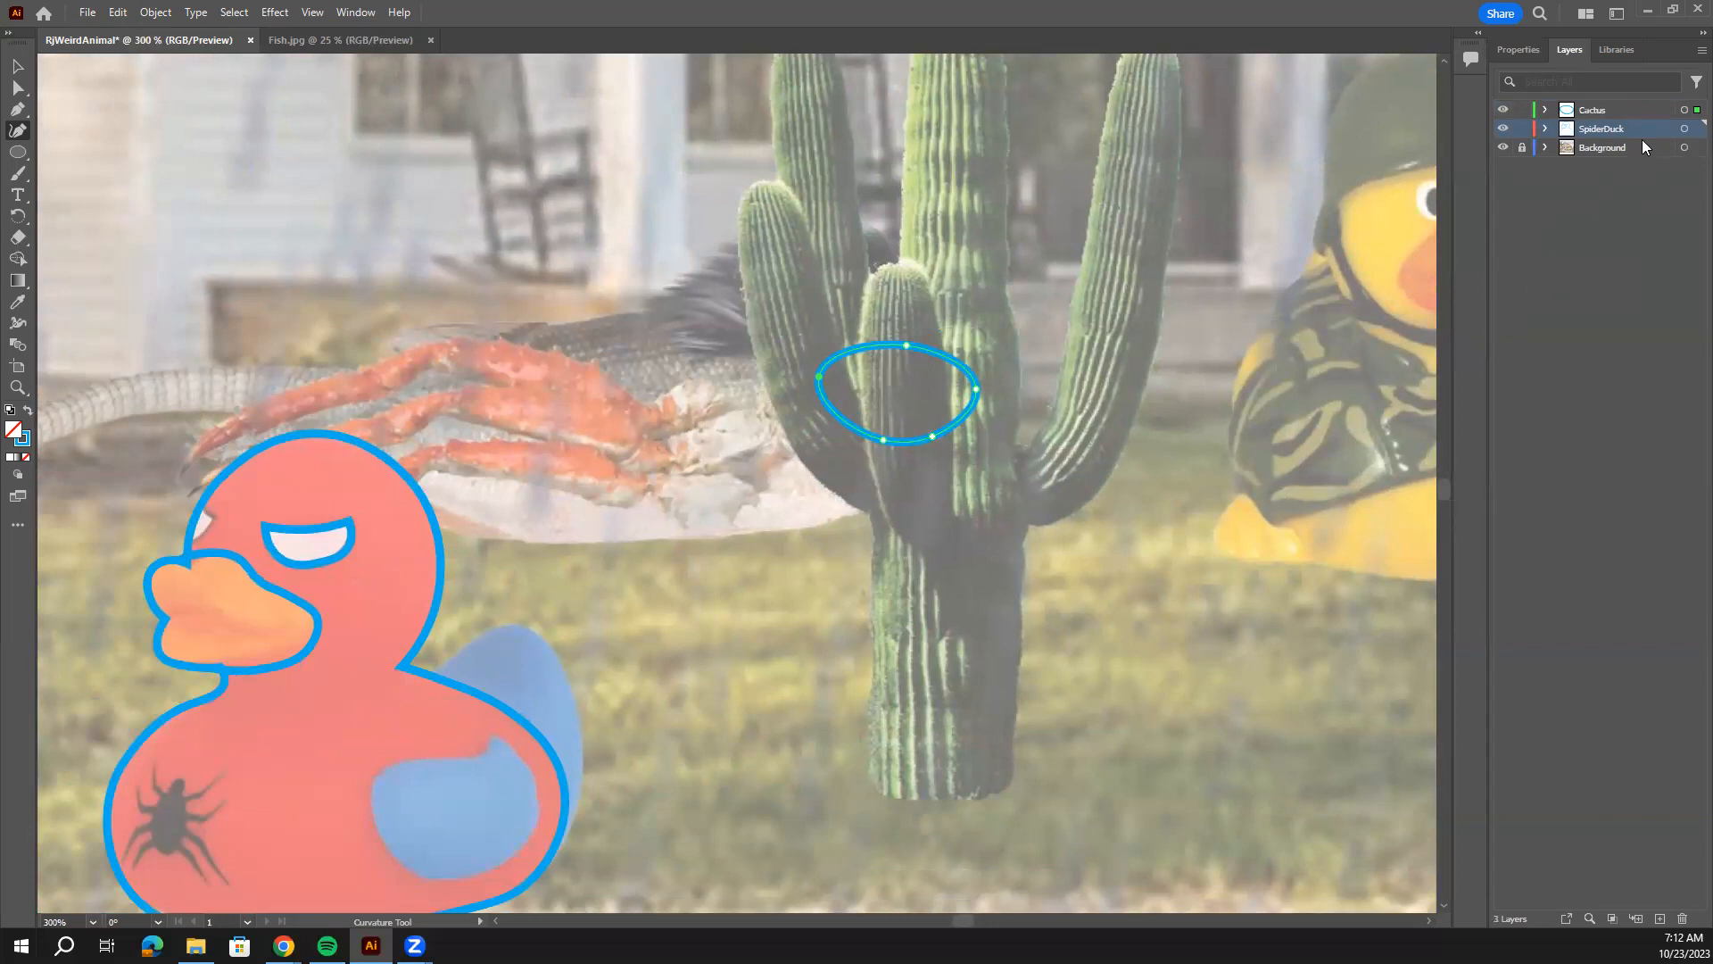
key("v")
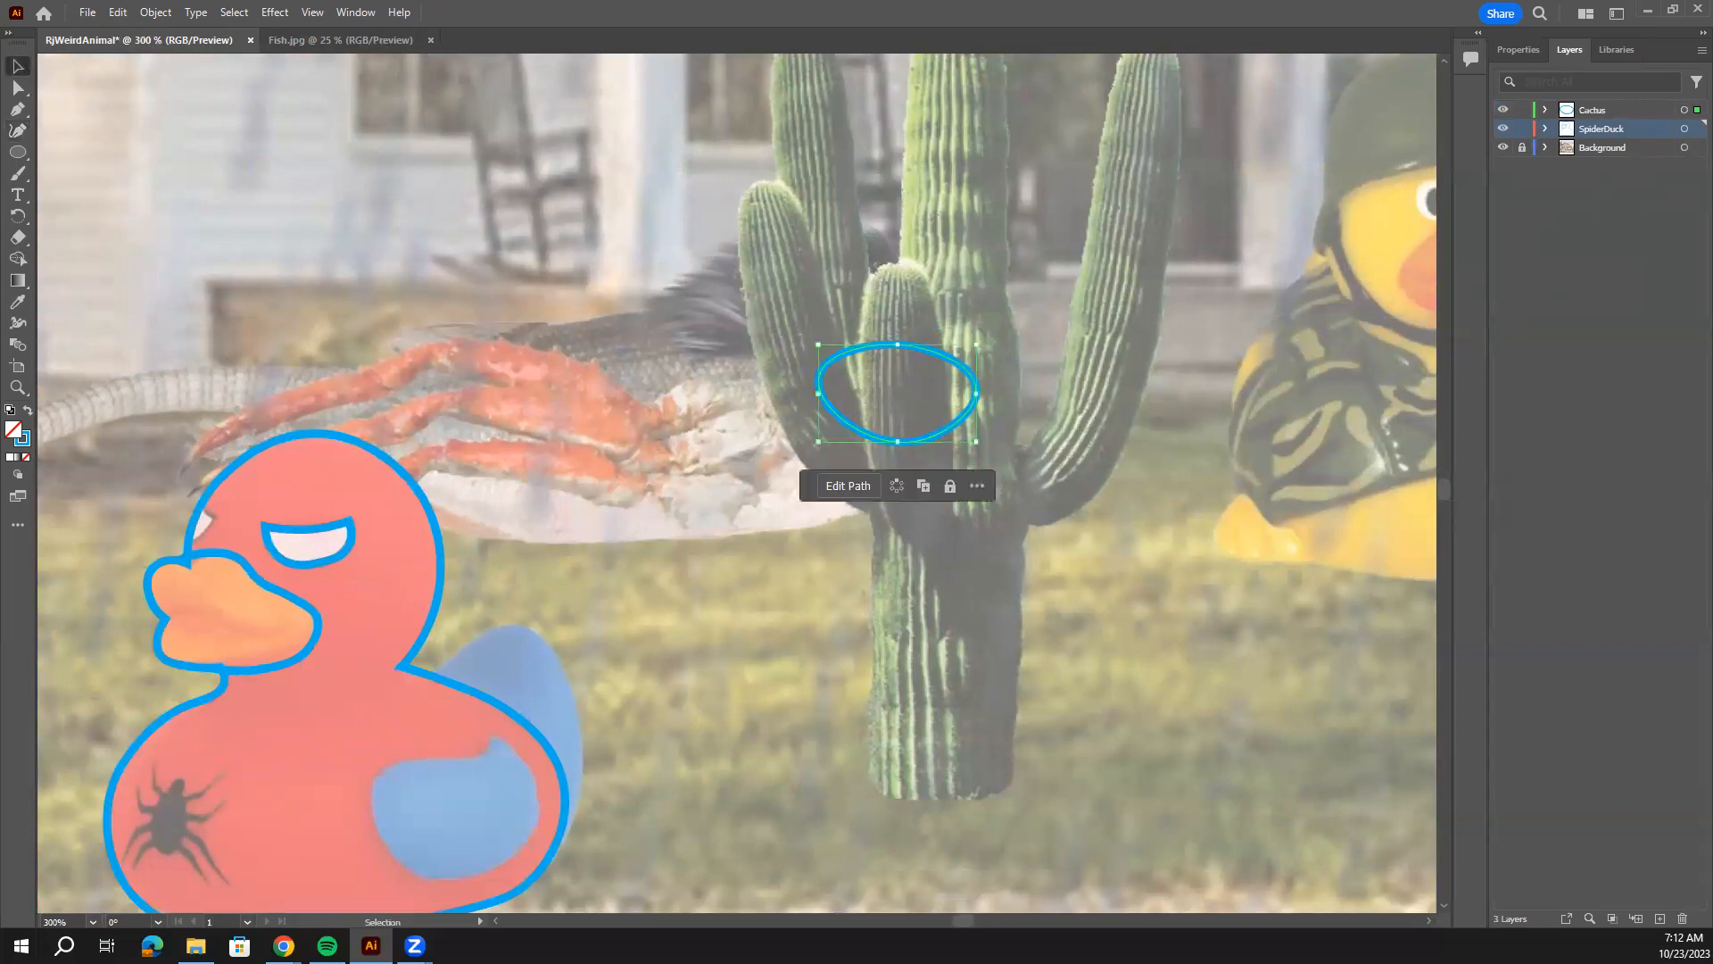
left_click(1040, 451)
left_click(975, 378)
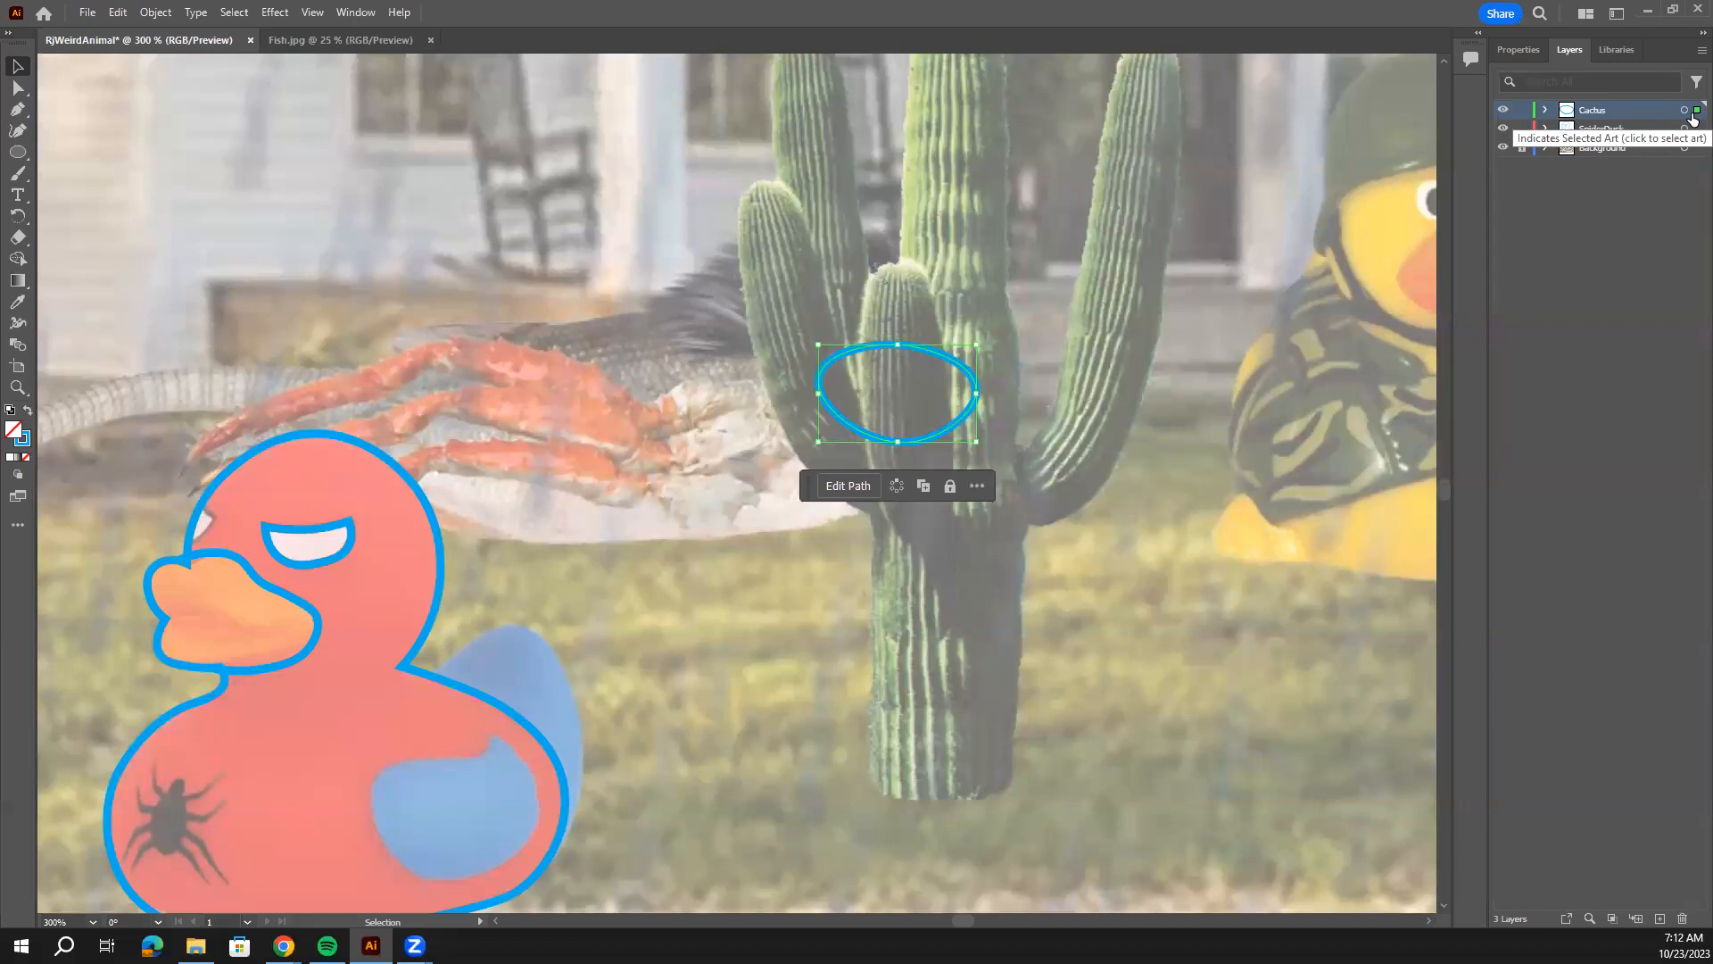
left_click_drag(1692, 113, 1694, 129)
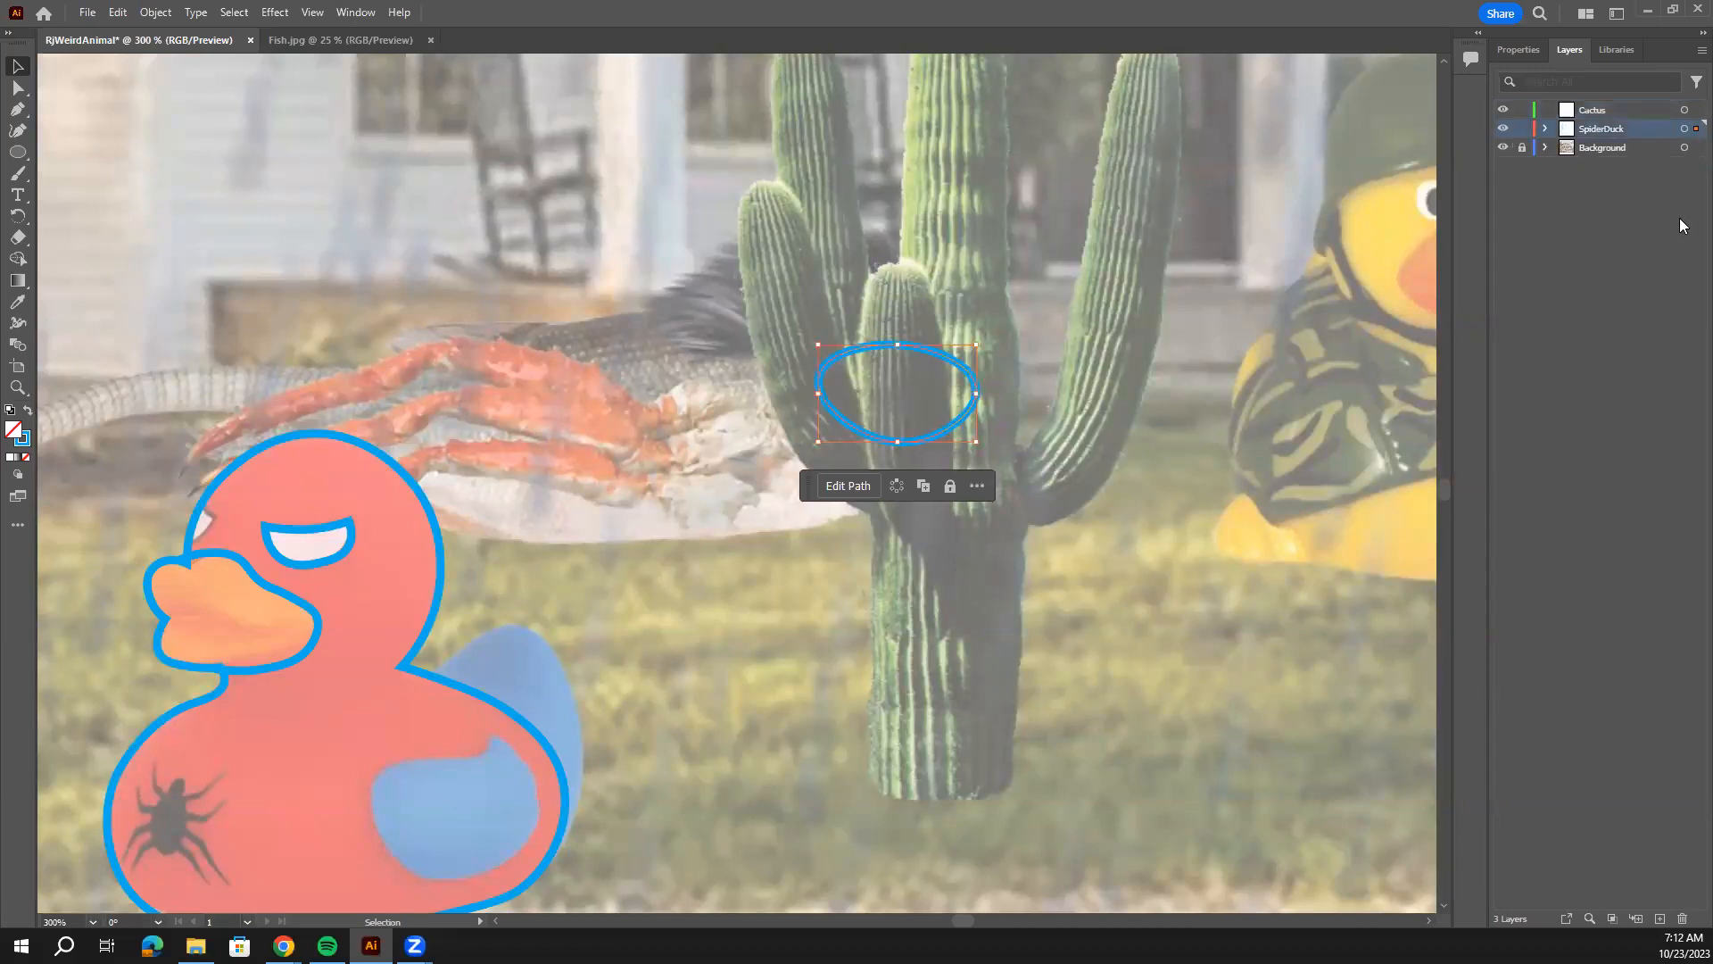
Add another layer at the top of the layer stack, return the oval to the Cactus layer and deselect it.
left_click(1659, 919)
left_click_drag(1611, 105, 1613, 108)
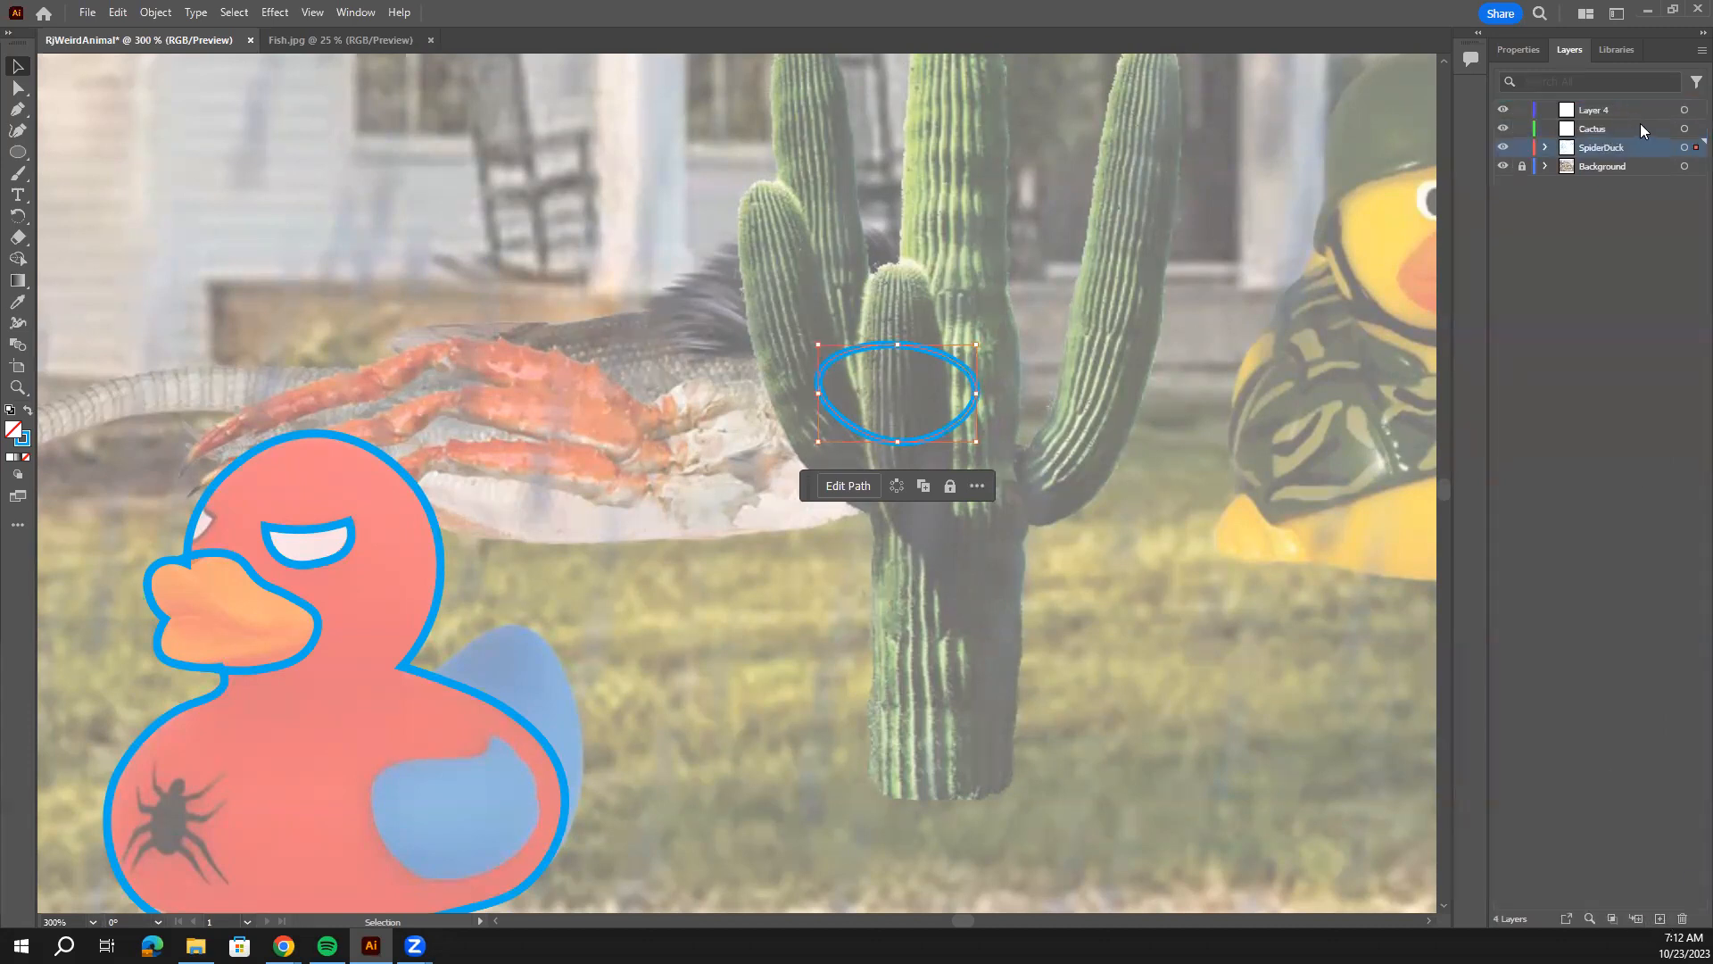
mouse_move(1695, 148)
left_mouse_down()
mouse_move(1694, 111)
mouse_move(1694, 148)
mouse_move(1693, 129)
left_mouse_up()
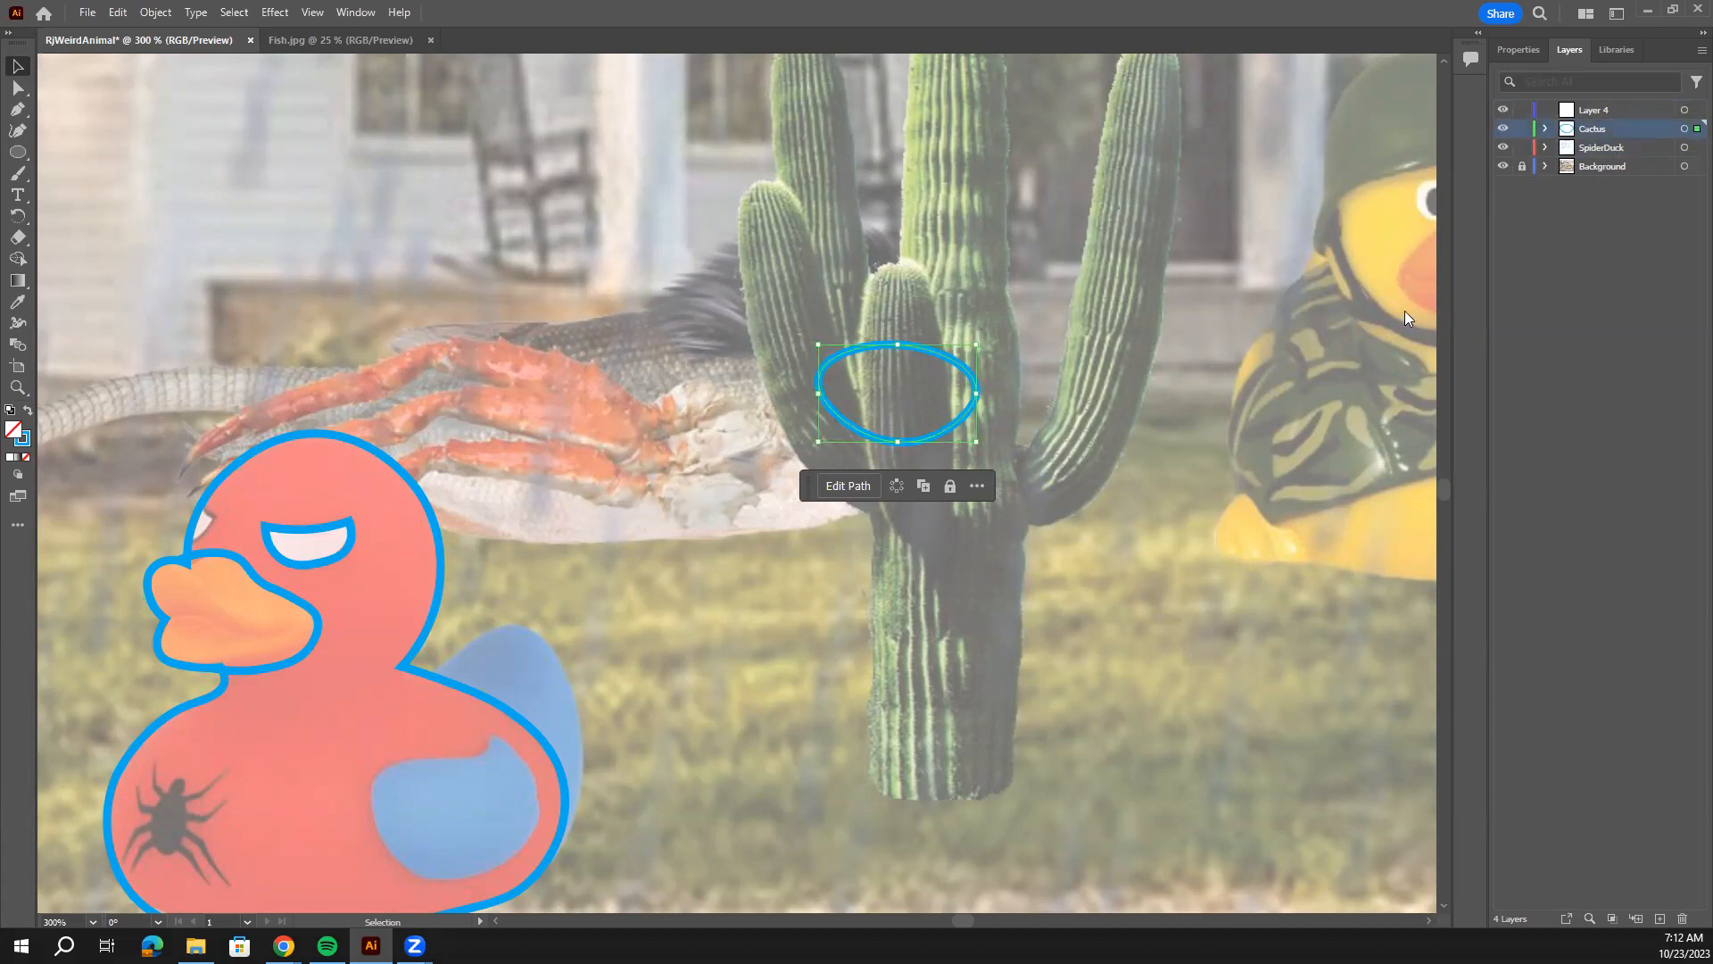
left_click(1037, 542)
left_click_drag(952, 459, 1127, 323)
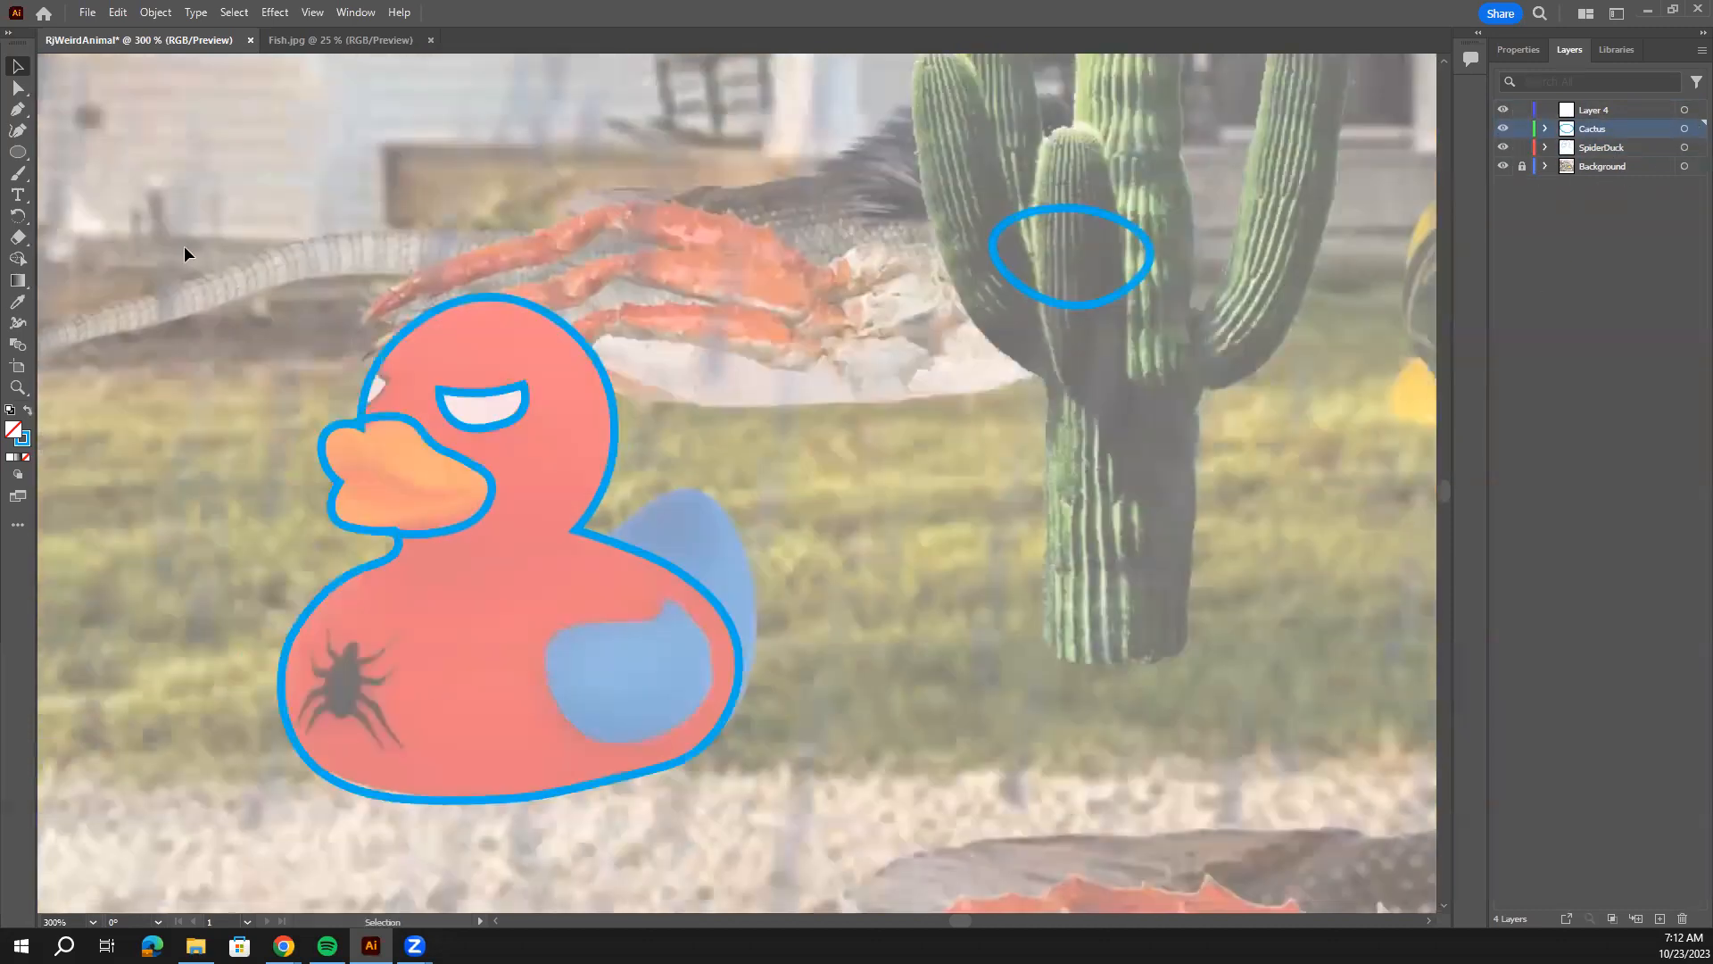
Transfer the duck's eye contour to the Cactus layer, and hide and show that layer.
left_click(757, 632)
left_click(473, 404)
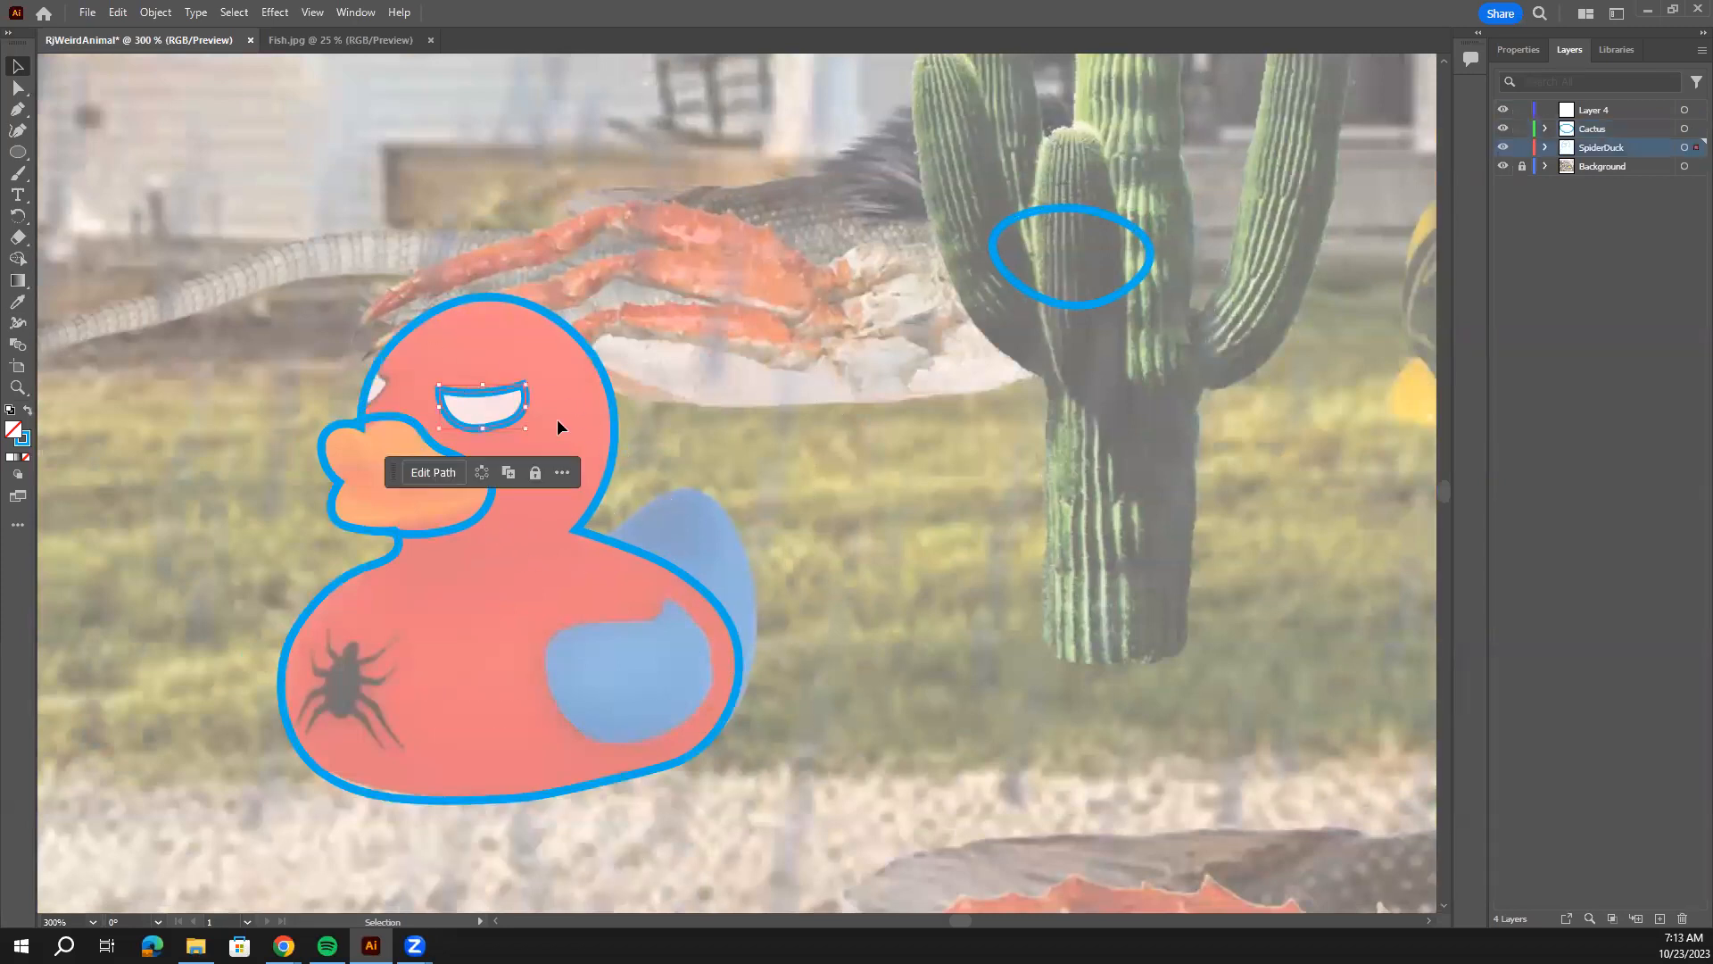
left_click_drag(1695, 147, 1696, 129)
left_click(1505, 129)
left_click(1504, 129)
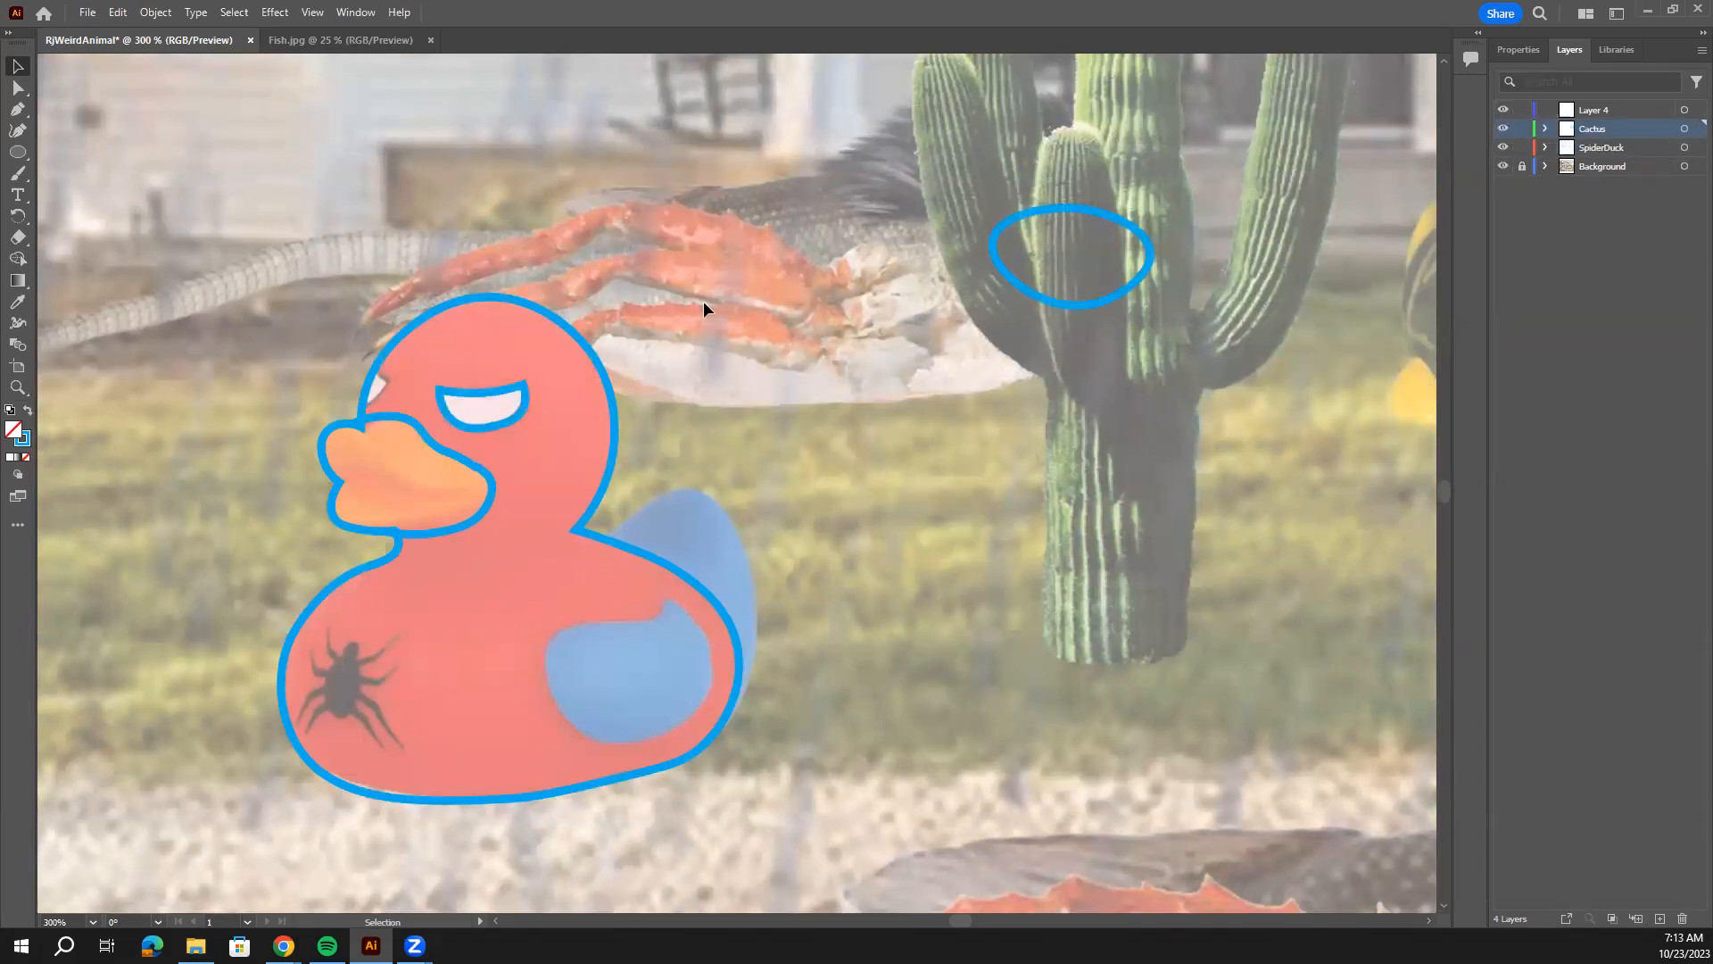
Select the duck's eye contour and return it to the SpiderDuck layer.
left_click(527, 394)
left_click_drag(1695, 130, 1695, 148)
left_click(1579, 269)
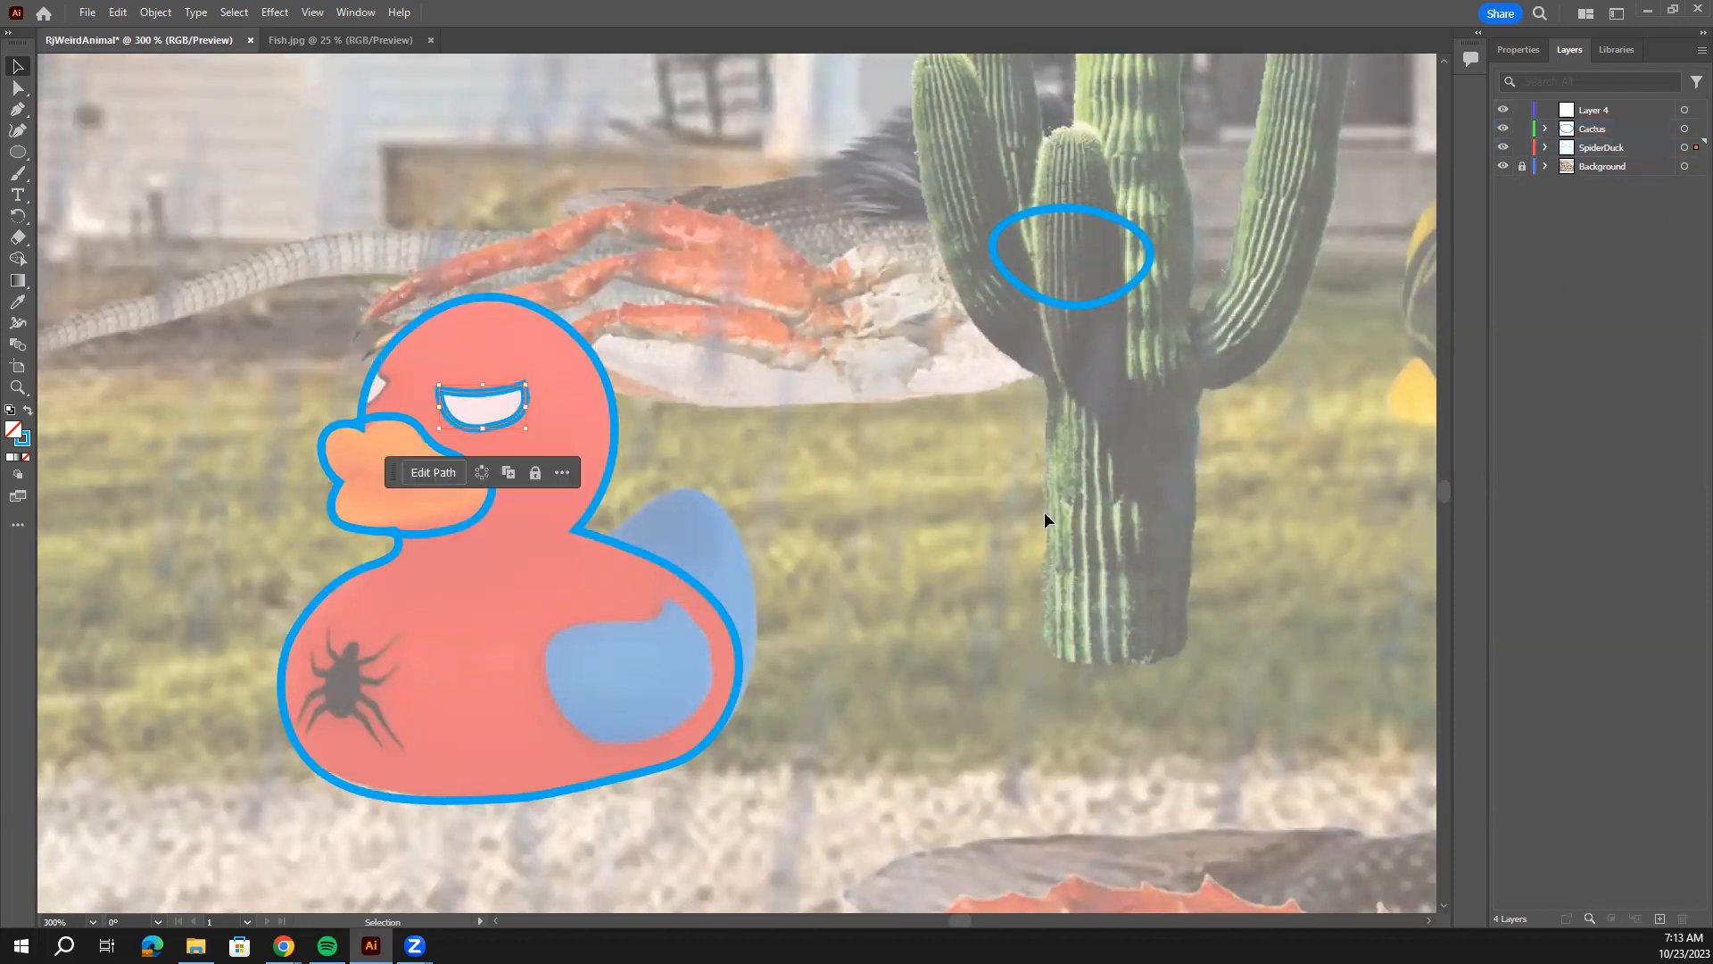
Look over the traced duck and the surrounding scene at different magnifications.
key("ctrl+minus")
key("ctrl+minus")
key("ctrl+minus")
key("ctrl+plus")
key("ctrl+plus")
key("ctrl+plus")
key("ctrl+plus")
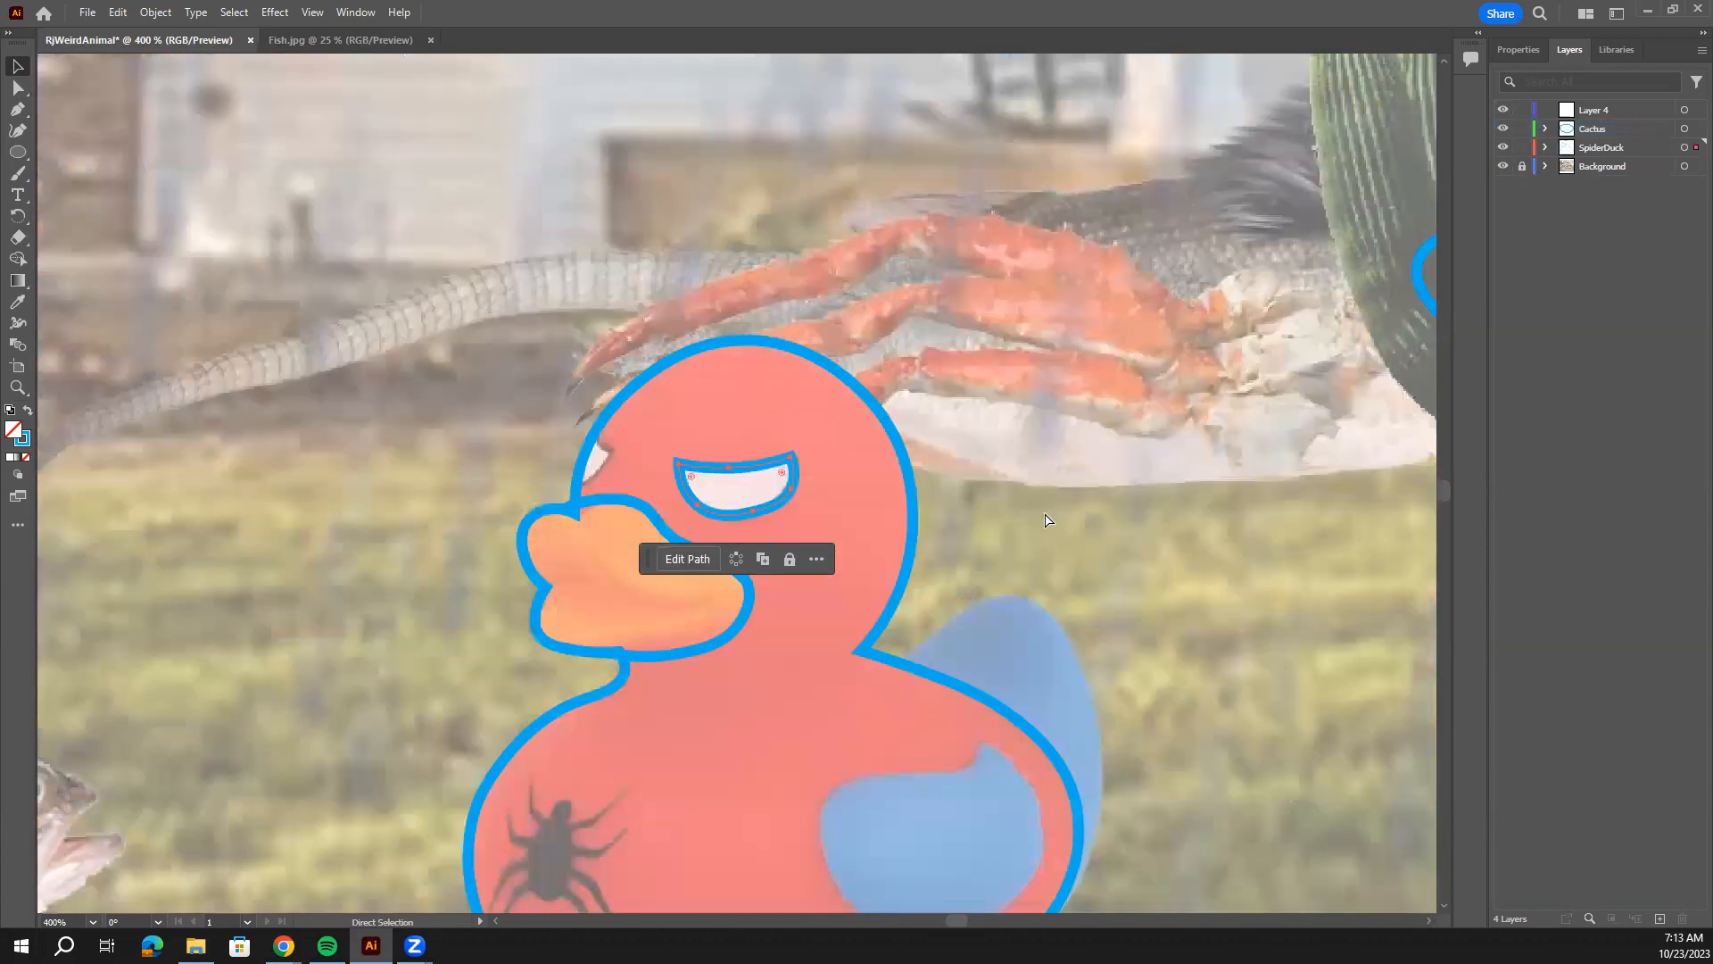
key("ctrl+minus")
key("ctrl+minus")
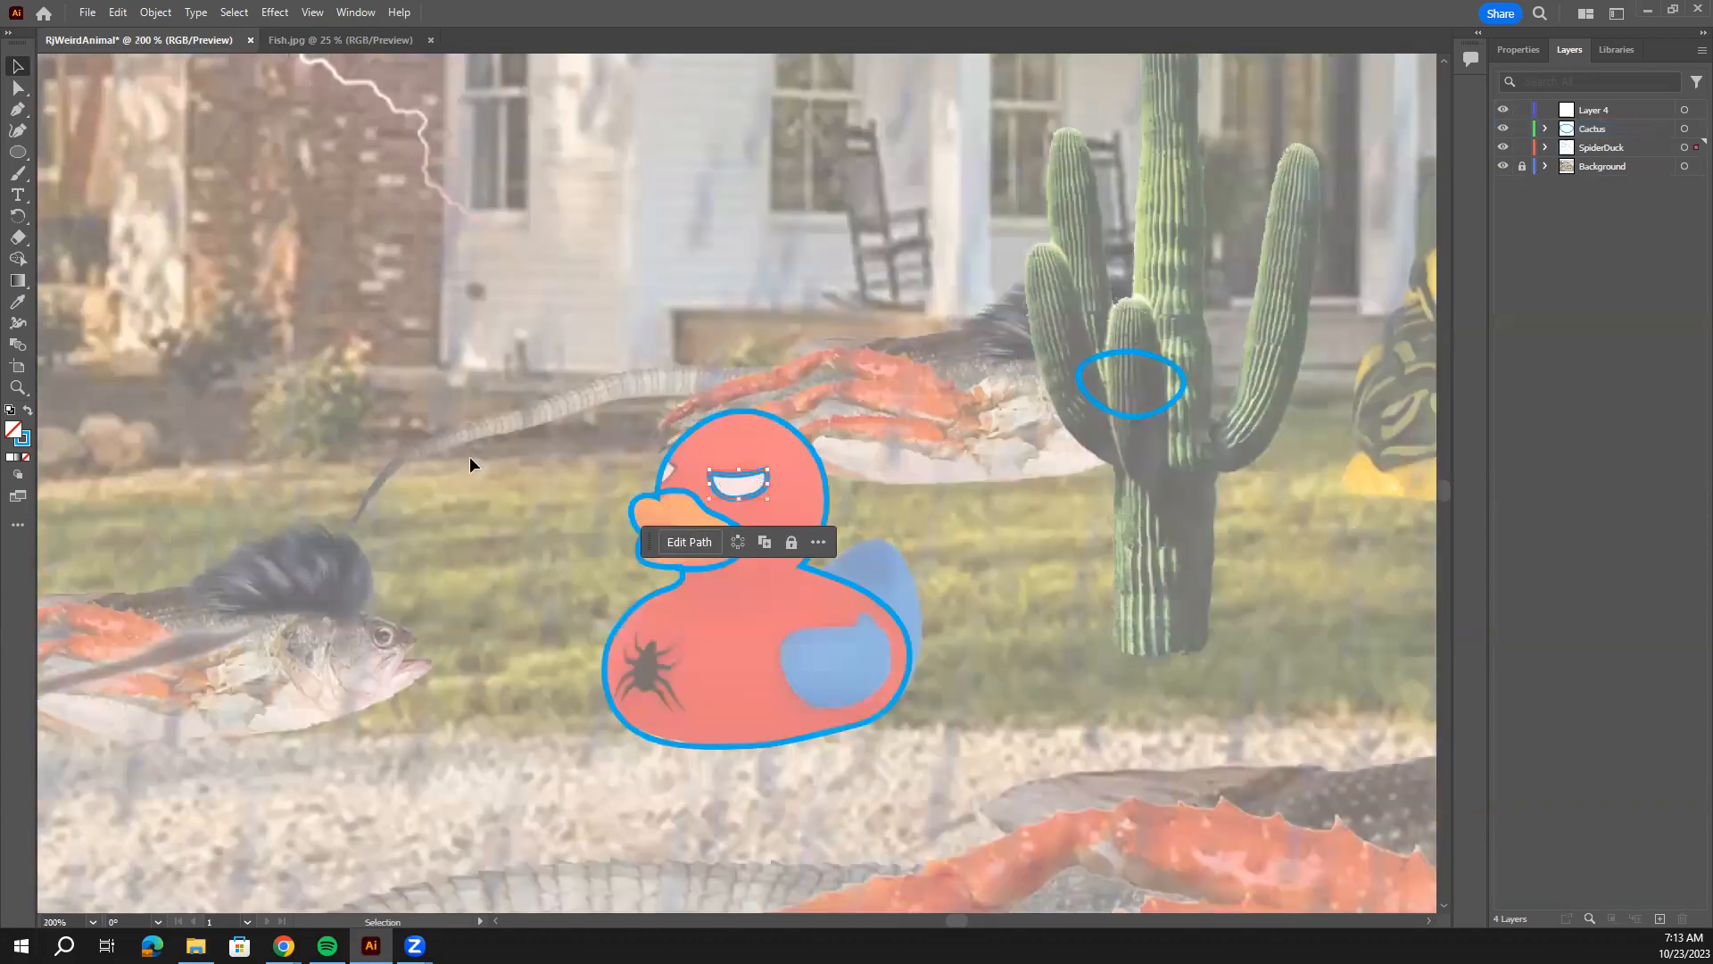
scroll(989, 479, "up", 5)
scroll(982, 482, "down", 11)
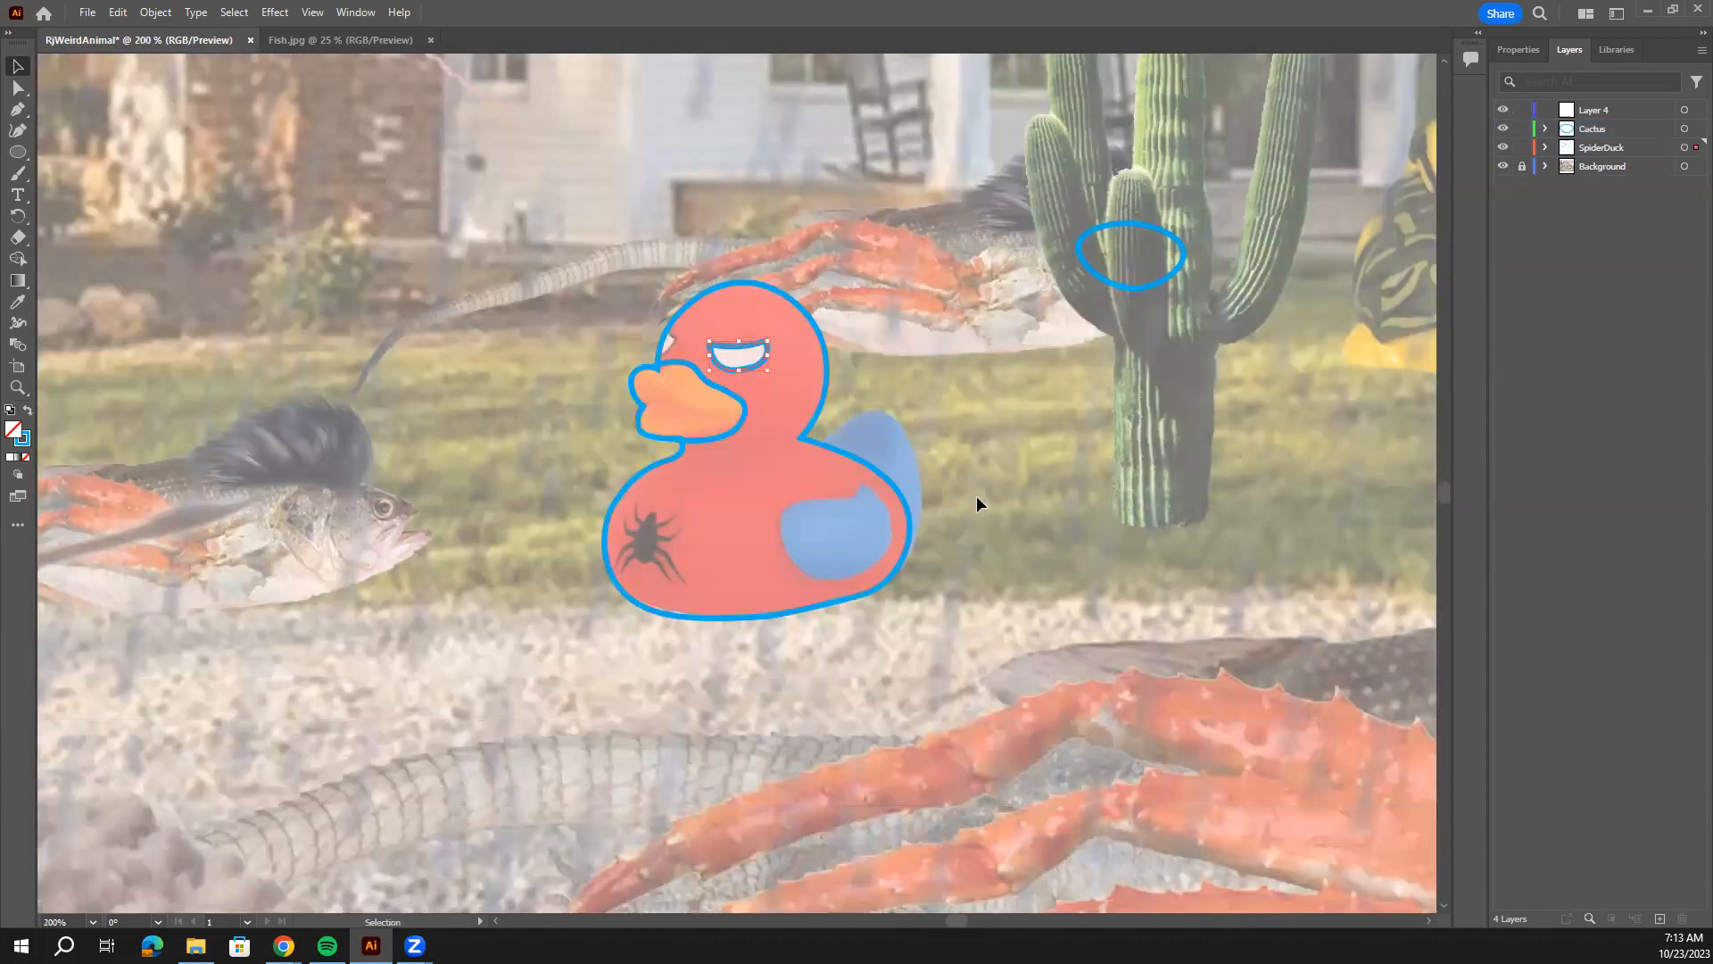
Delete the oval drawn over the cactus beside the spider duck.
scroll(1008, 512, "up", 5)
key("ctrl+minus")
key("ctrl+minus")
key("ctrl+minus")
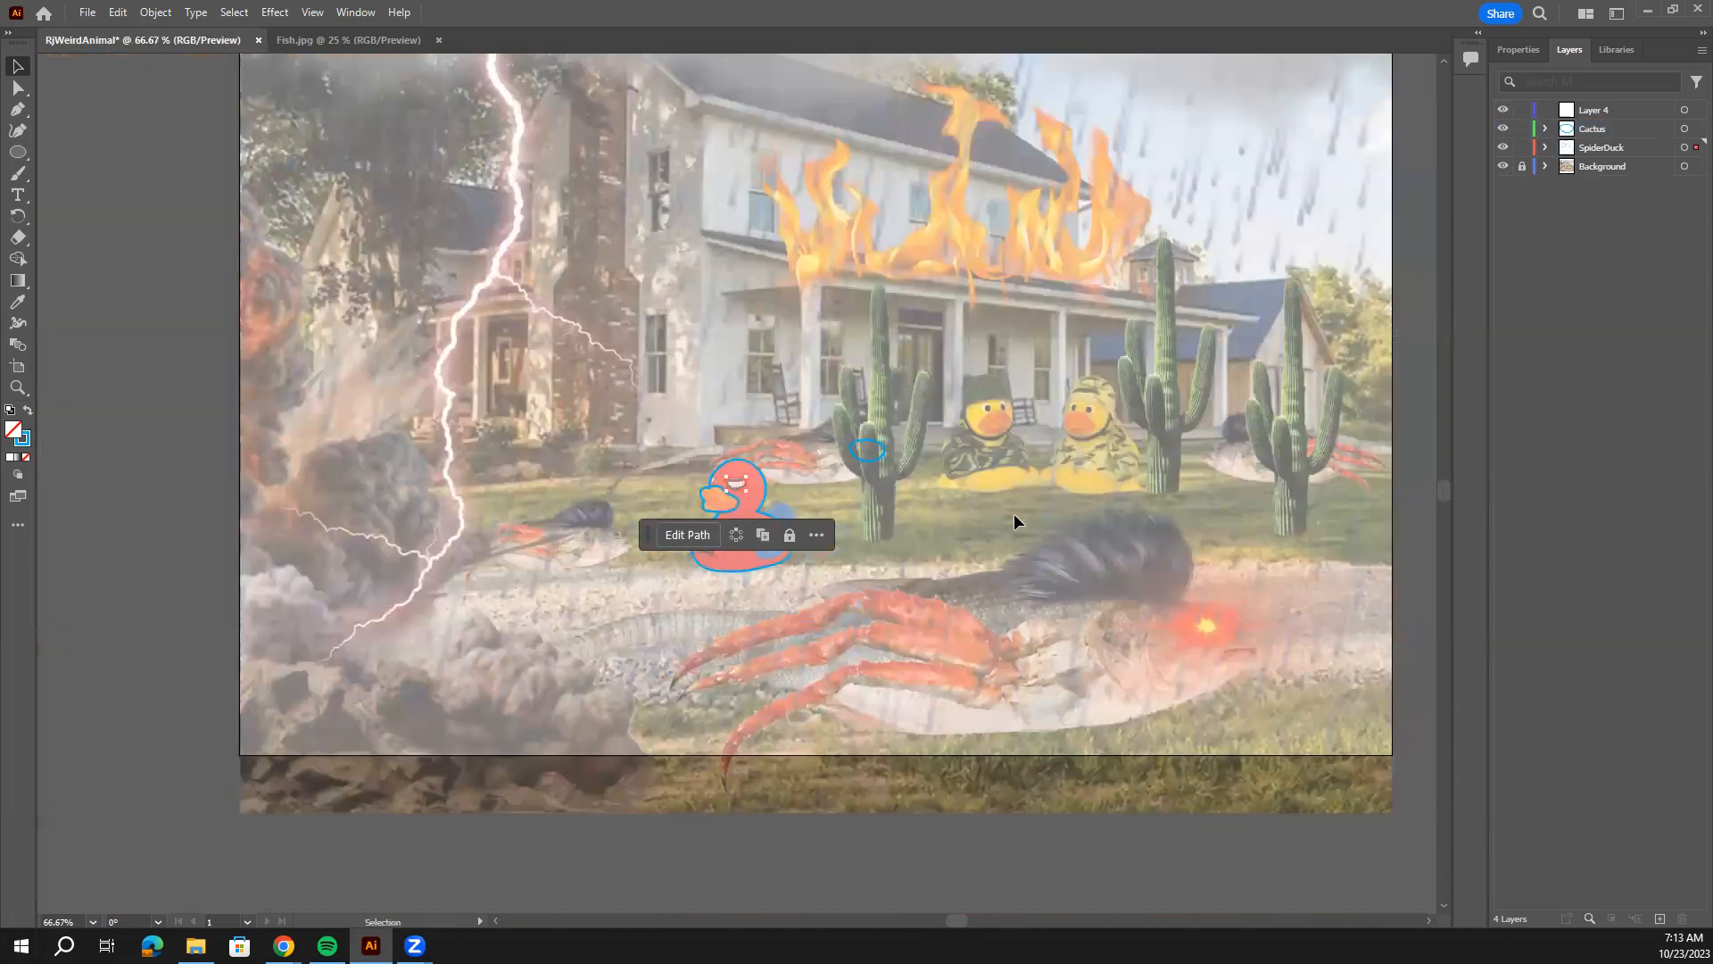
scroll(876, 467, "up", 3)
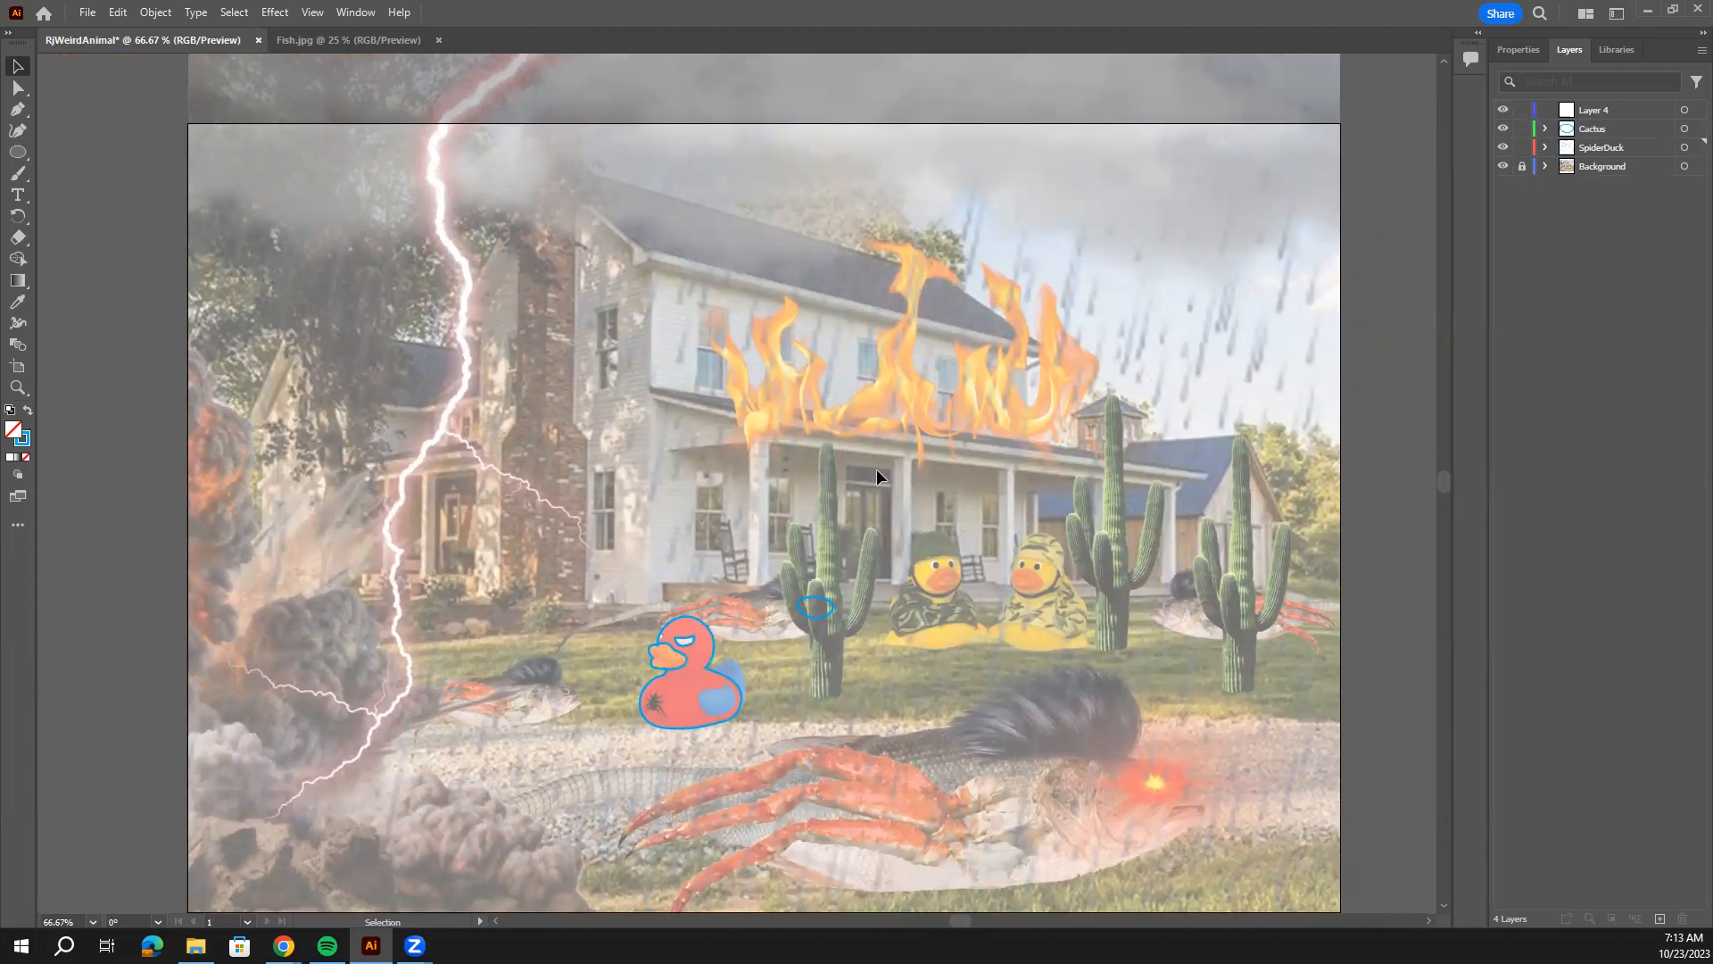
scroll(876, 469, "down", 1)
left_click(832, 568)
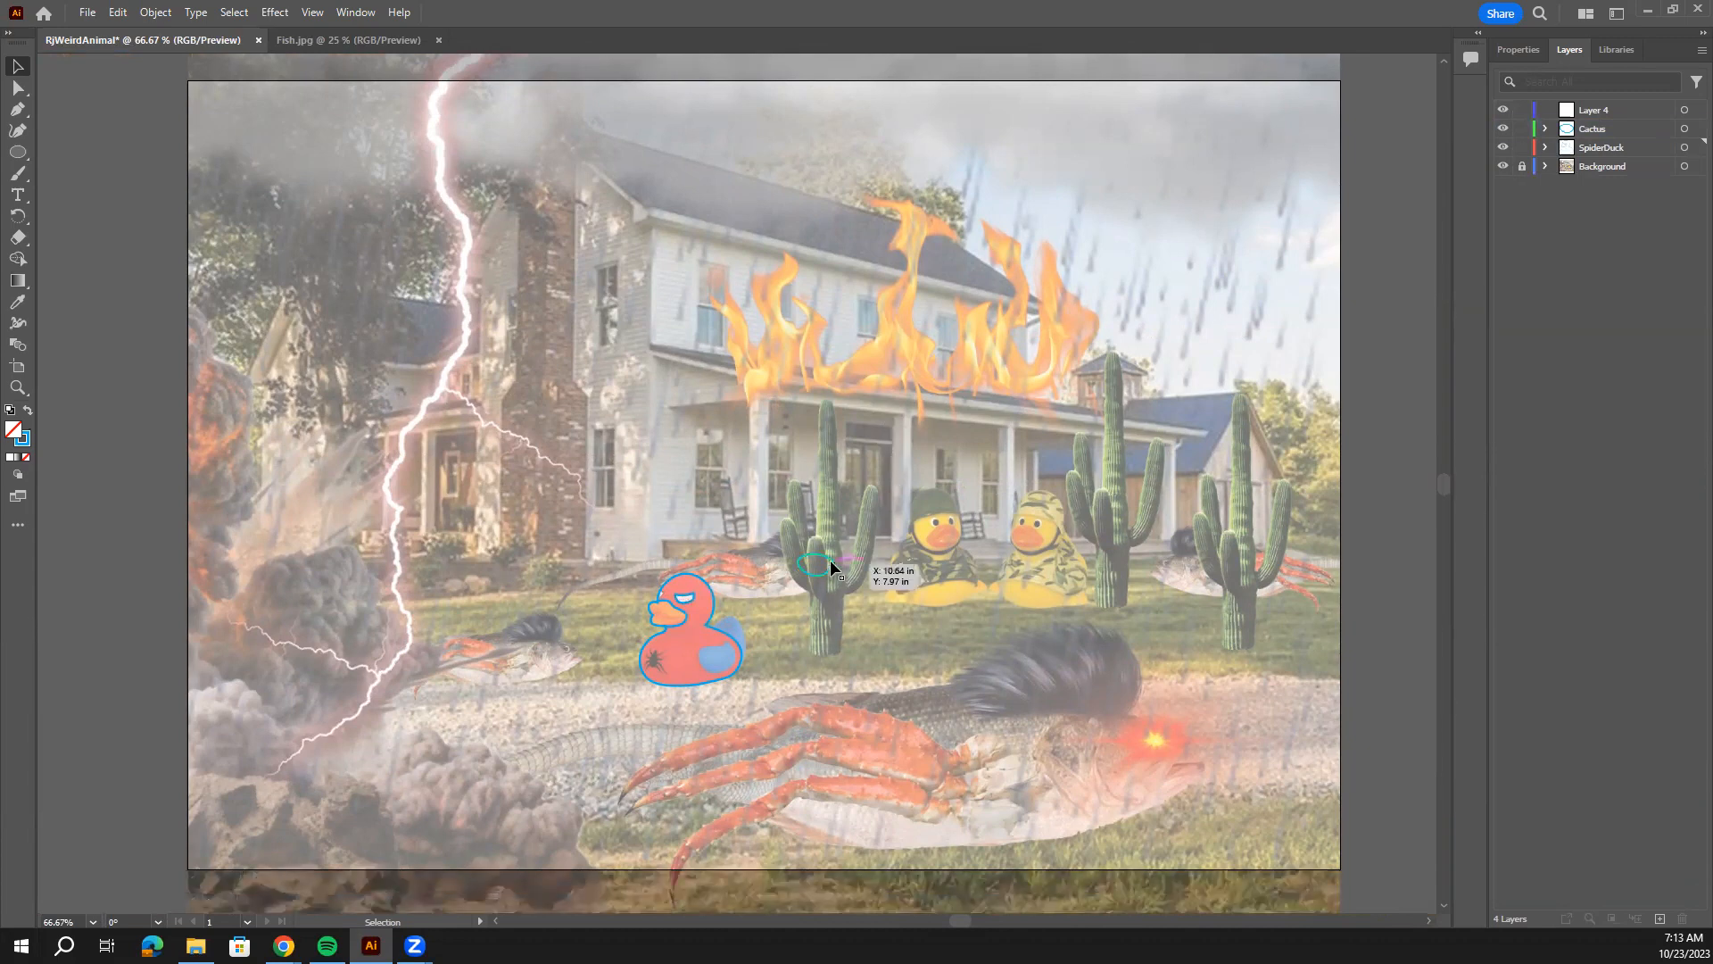
key("Delete")
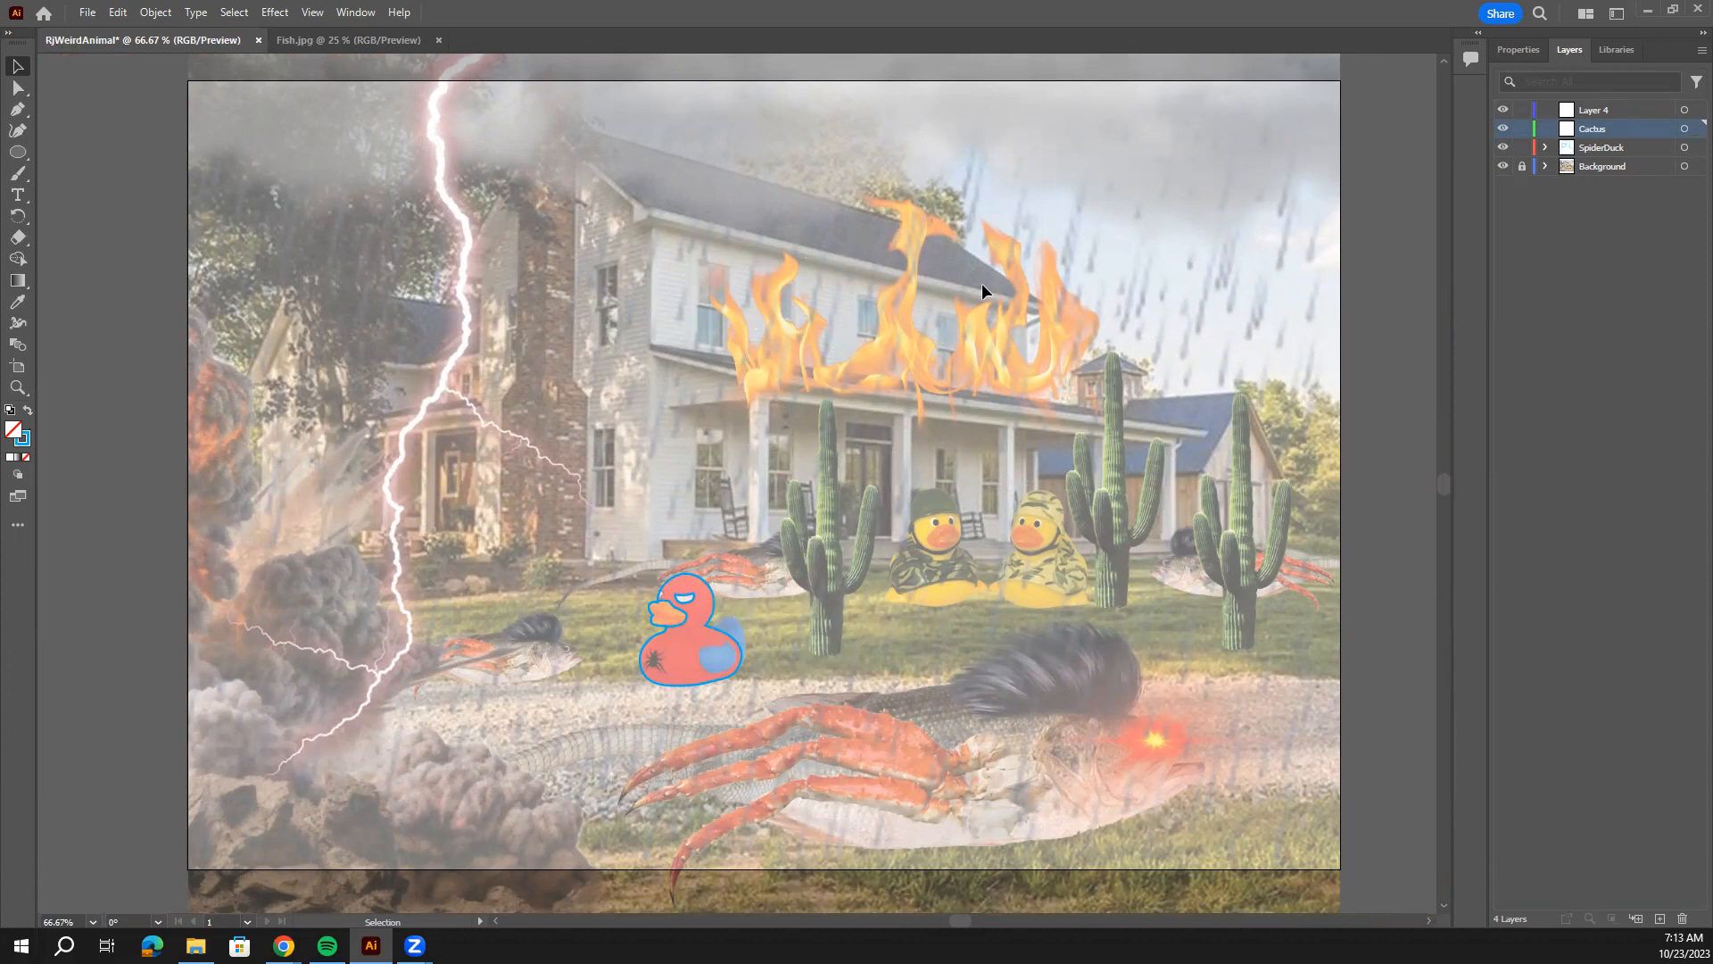
scroll(914, 646, "up", 1)
scroll(910, 634, "down", 1)
scroll(916, 628, "up", 1)
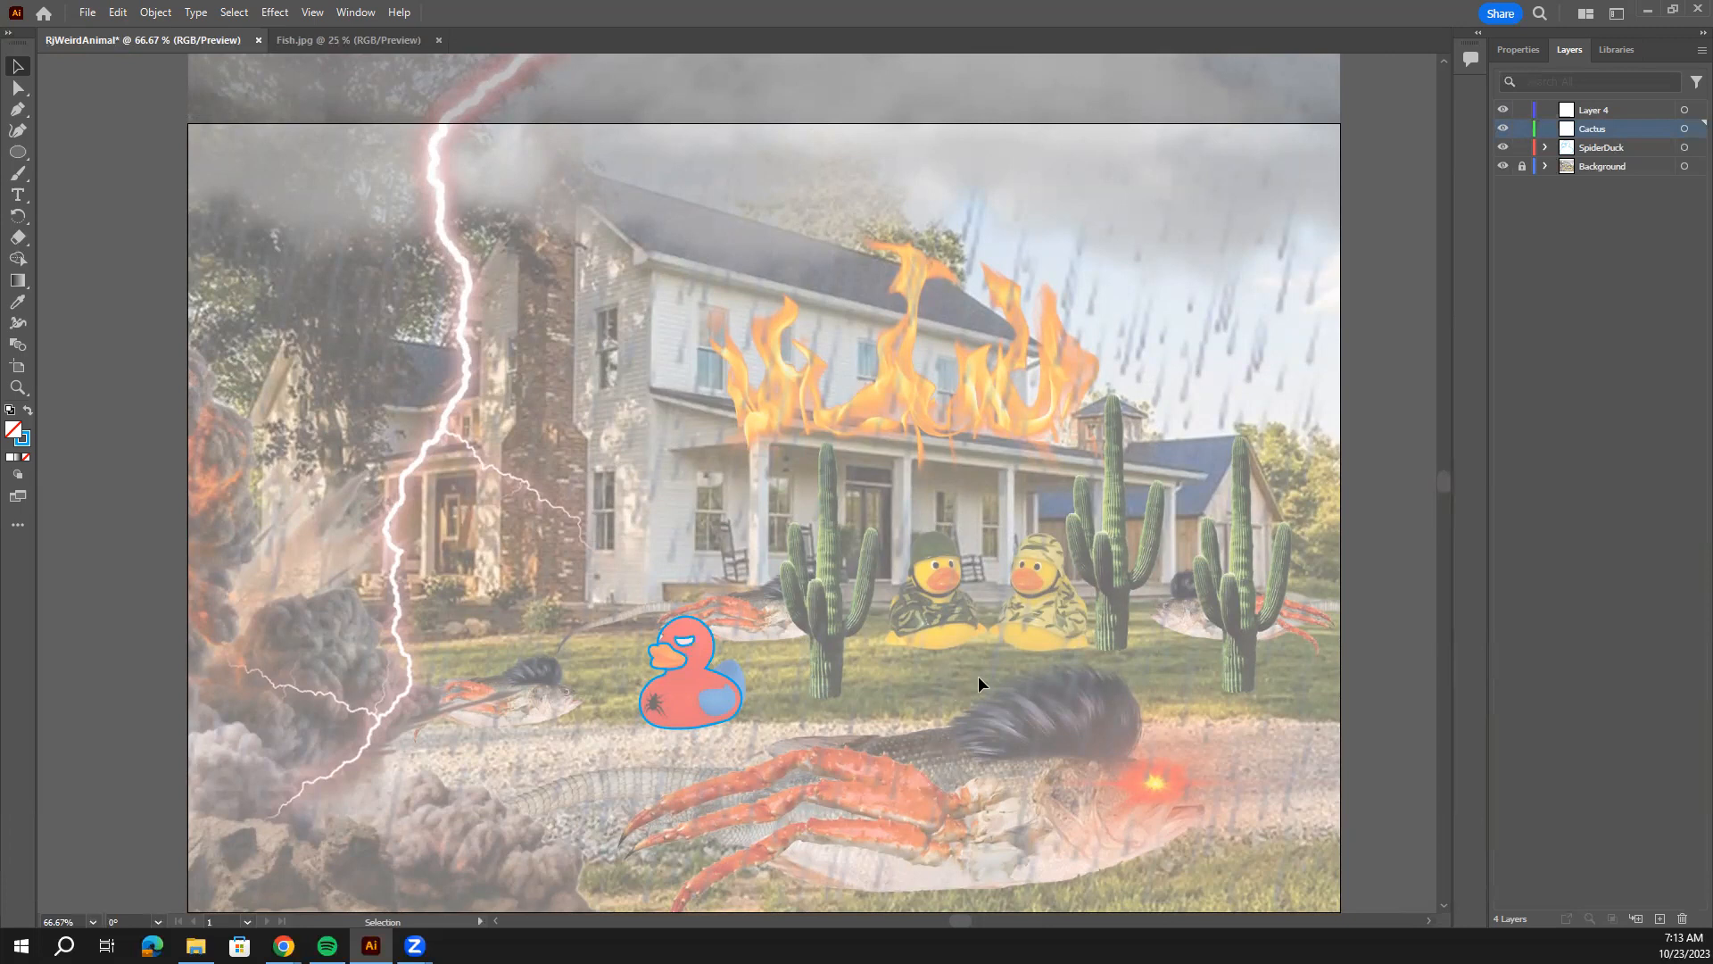
scroll(1010, 503, "down", 1)
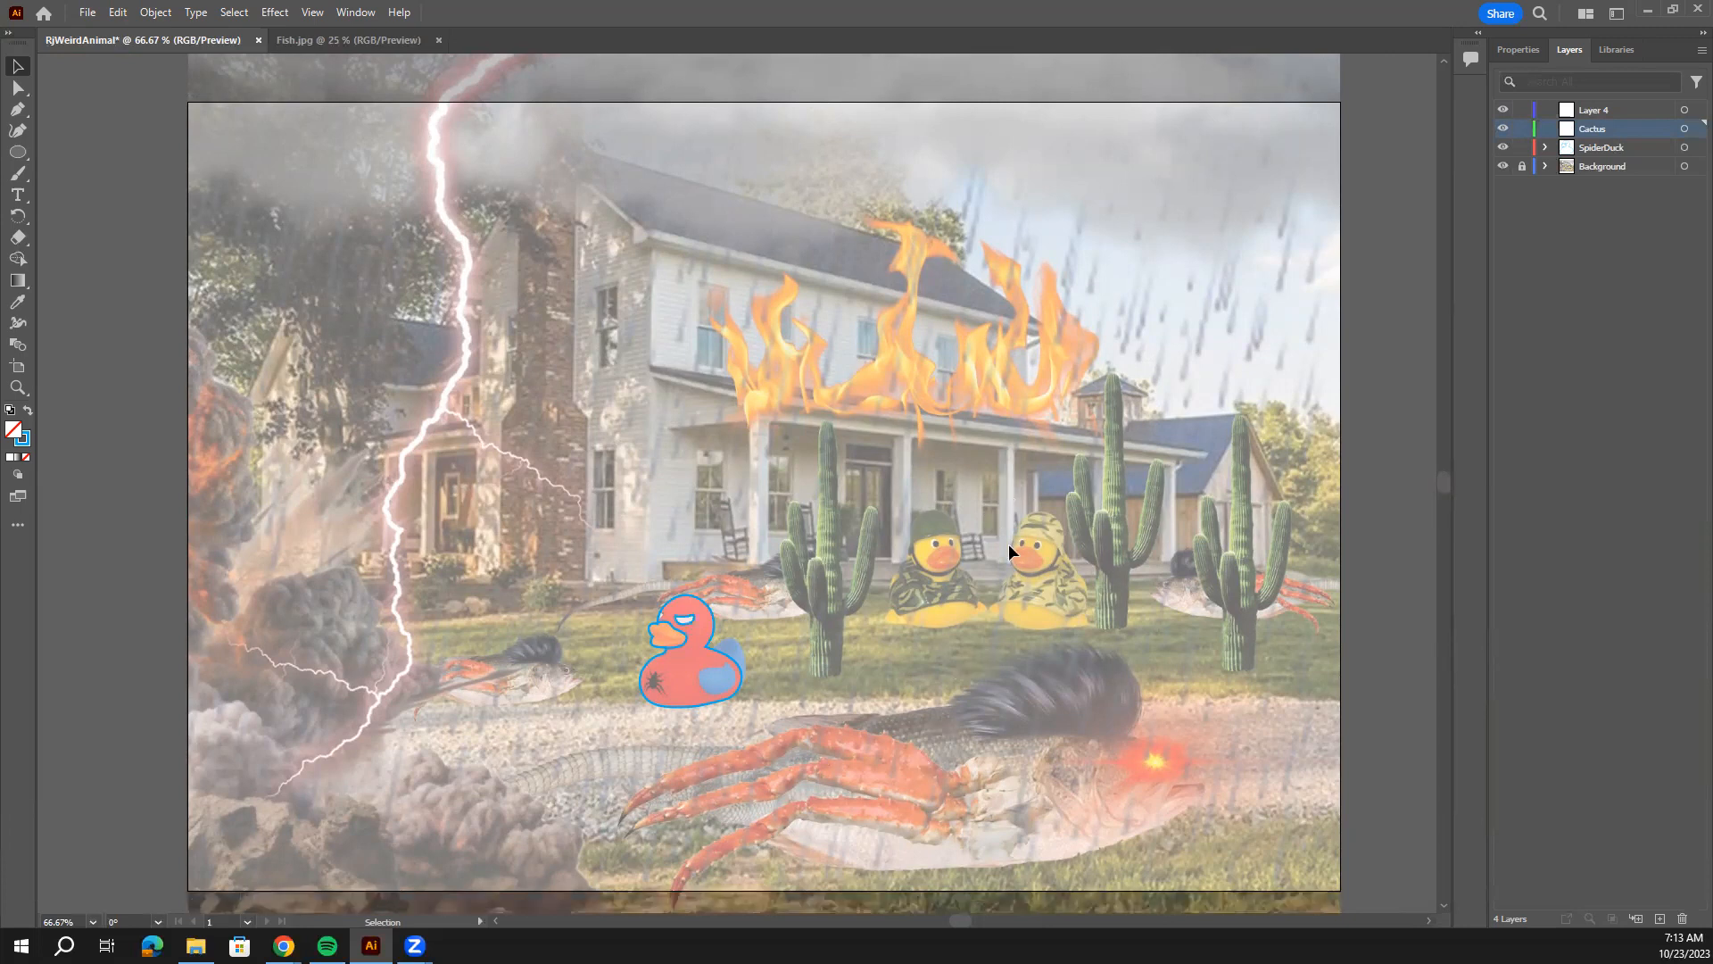
scroll(1142, 654, "up", 2)
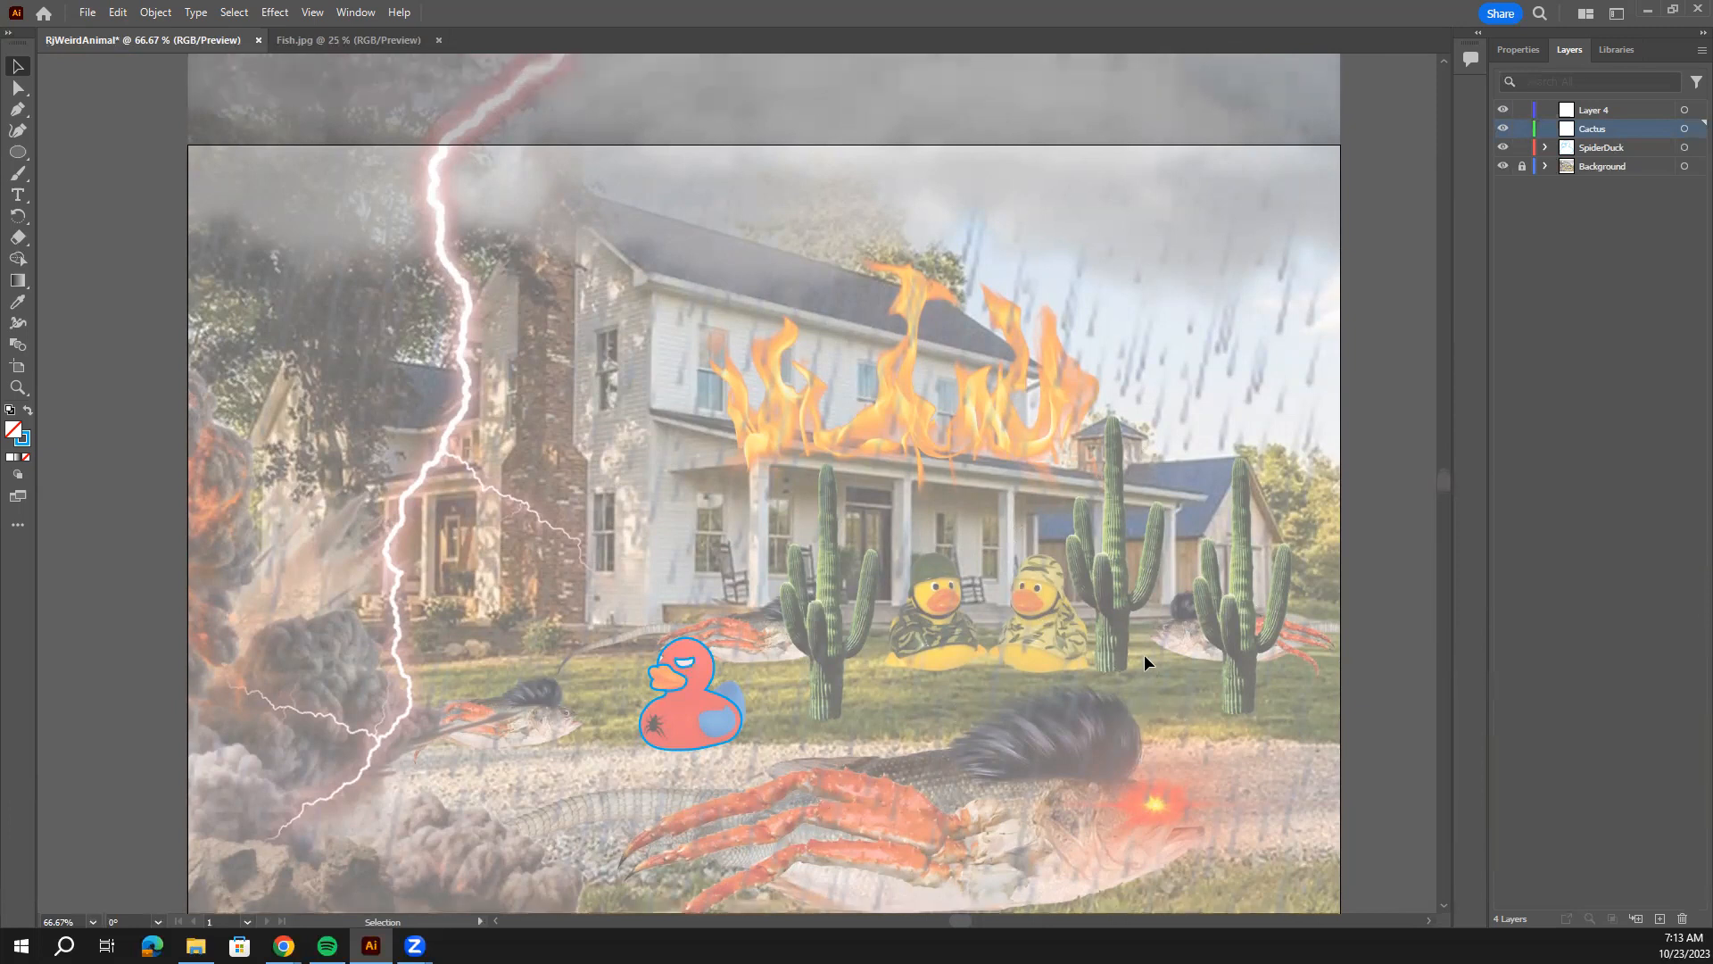
scroll(1128, 644, "down", 2)
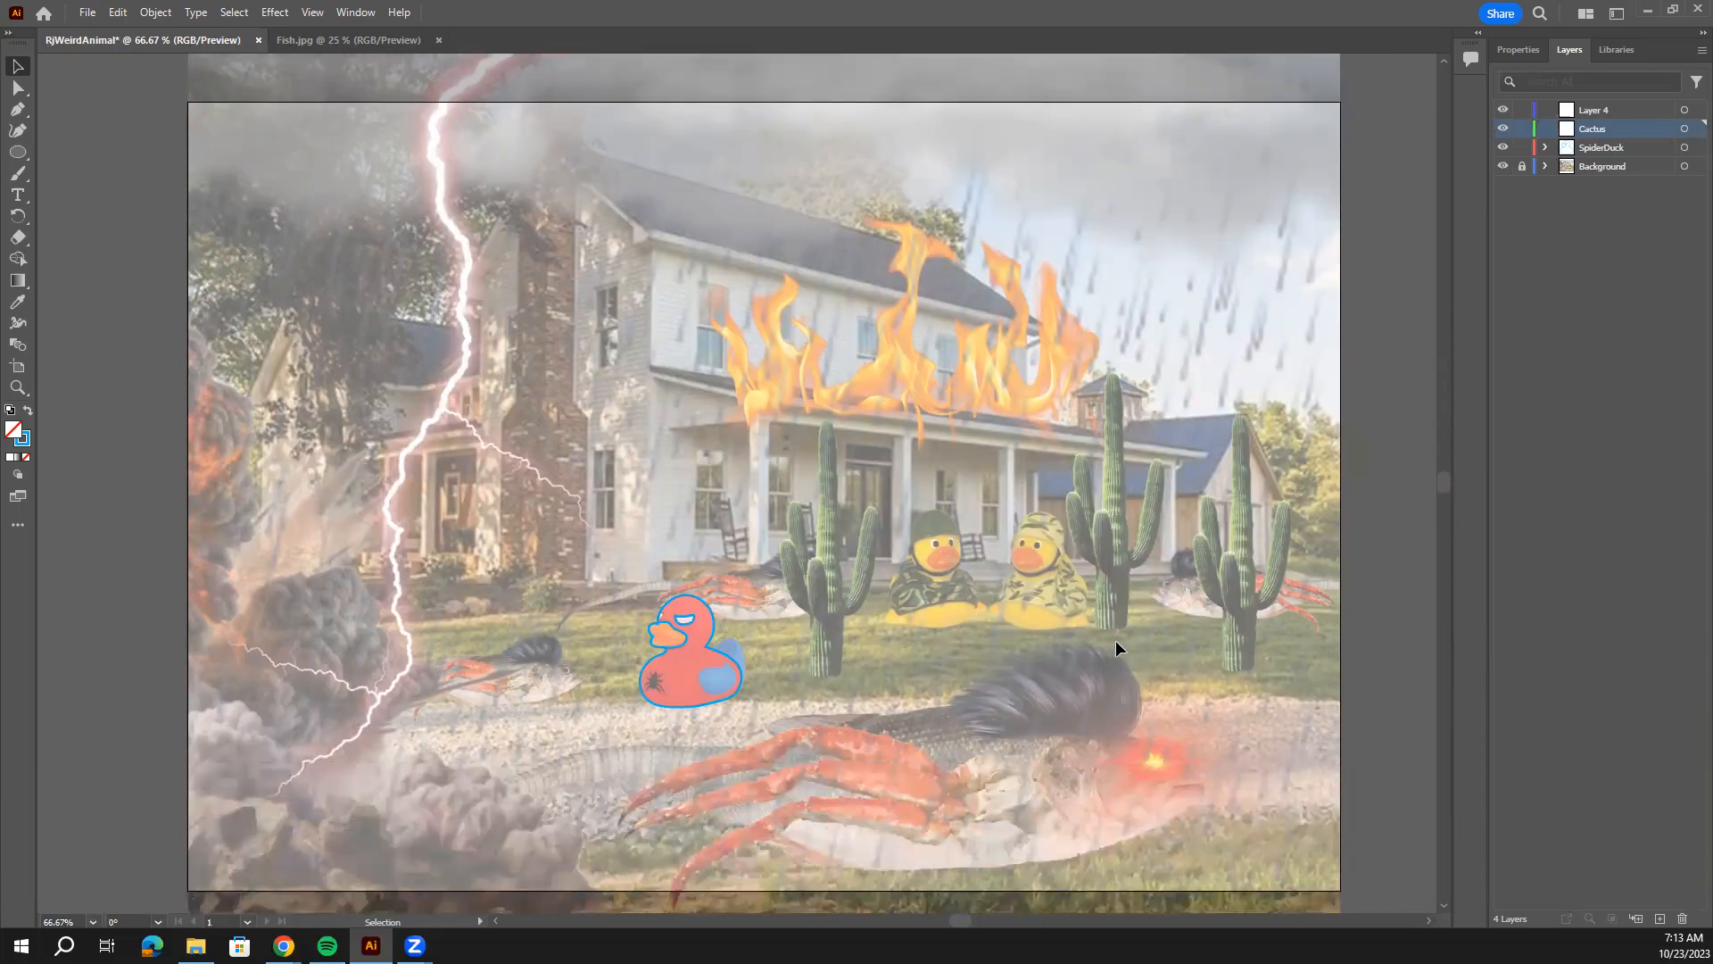